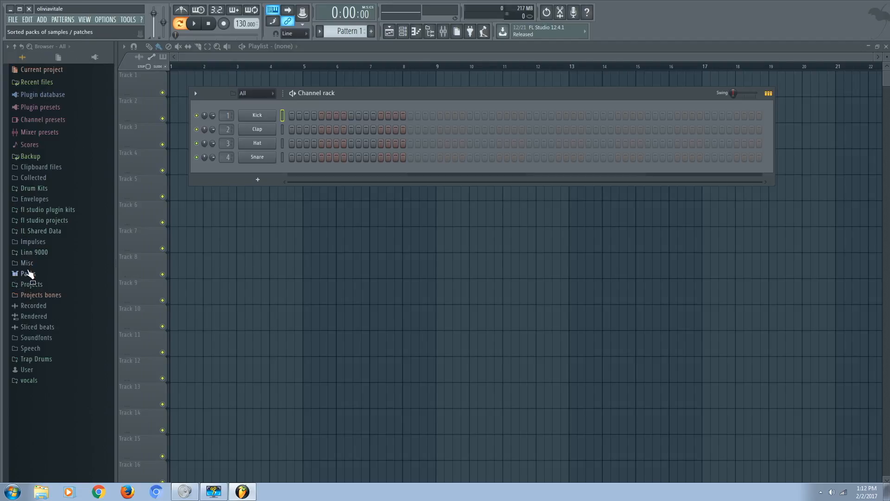
Set the project tempo to 135 BPM and reposition the channel rack above the playlist.
left_click_drag(350, 94, 344, 92)
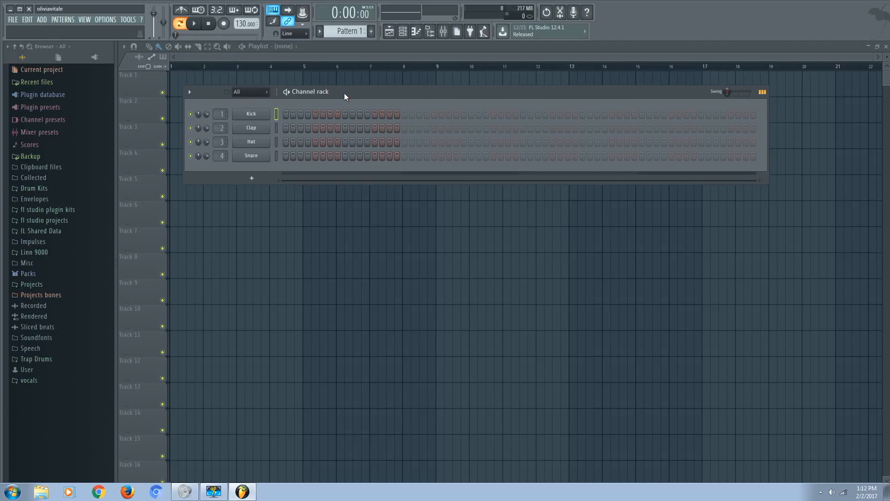
left_click_drag(248, 26, 248, 15)
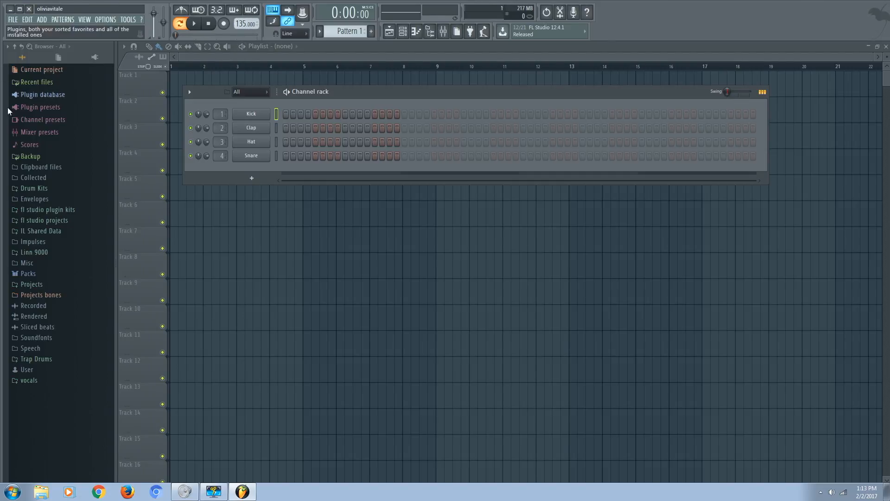
left_click_drag(441, 93, 440, 85)
Add a Sytrus channel, load its Cube preset from the Arp category and play a test note.
left_click(244, 172)
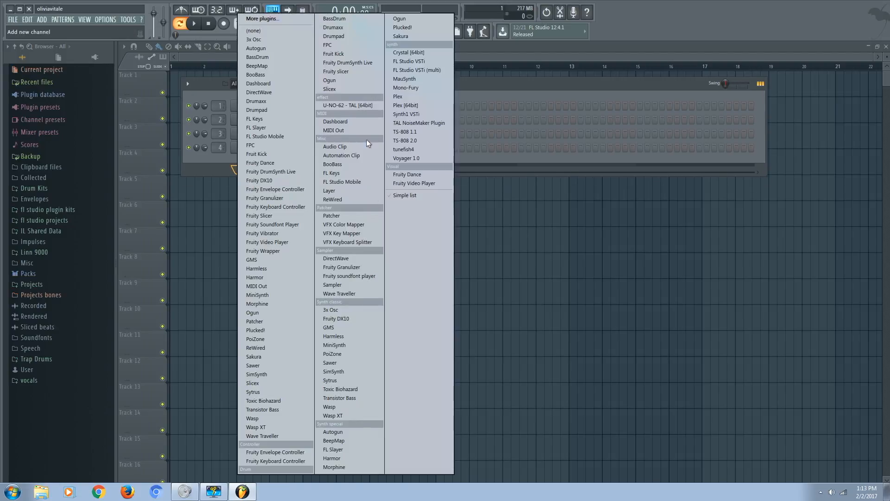
left_click(343, 377)
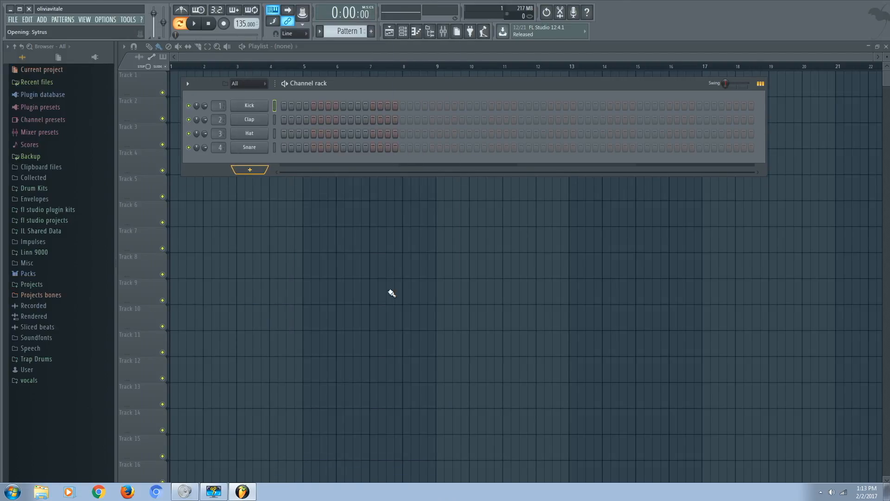
right_click(528, 106)
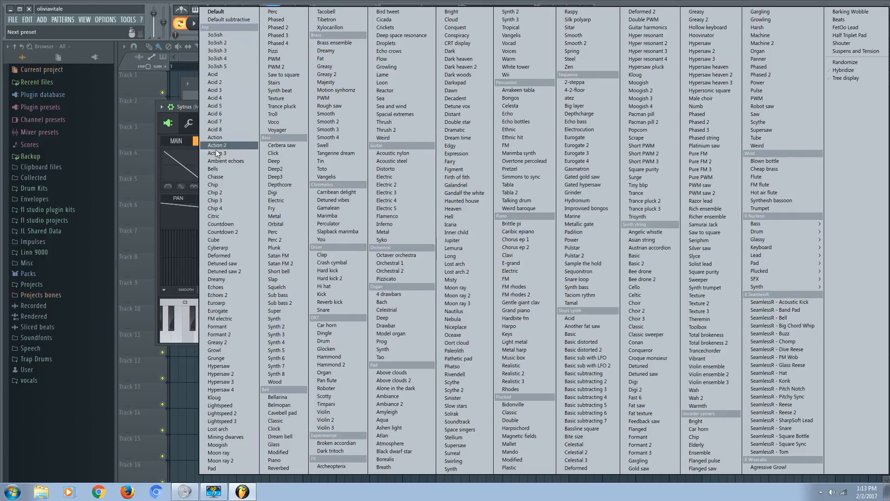
left_click(215, 240)
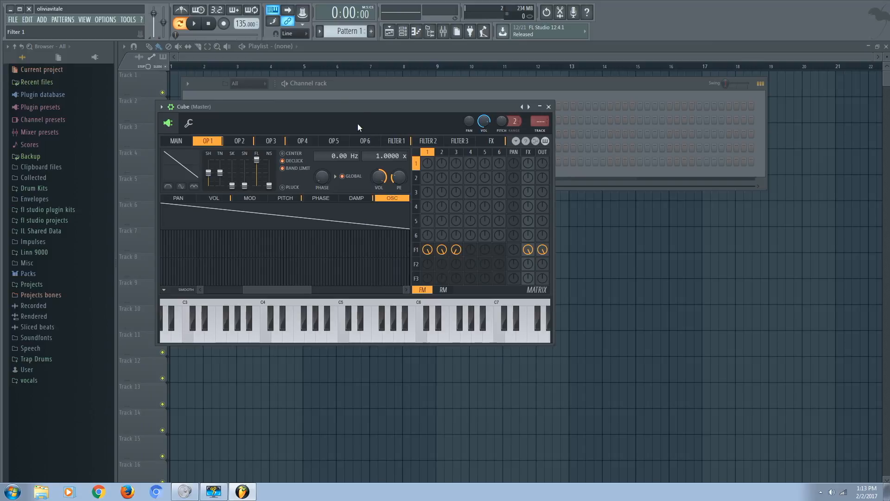
left_click_drag(348, 104, 376, 105)
key("n")
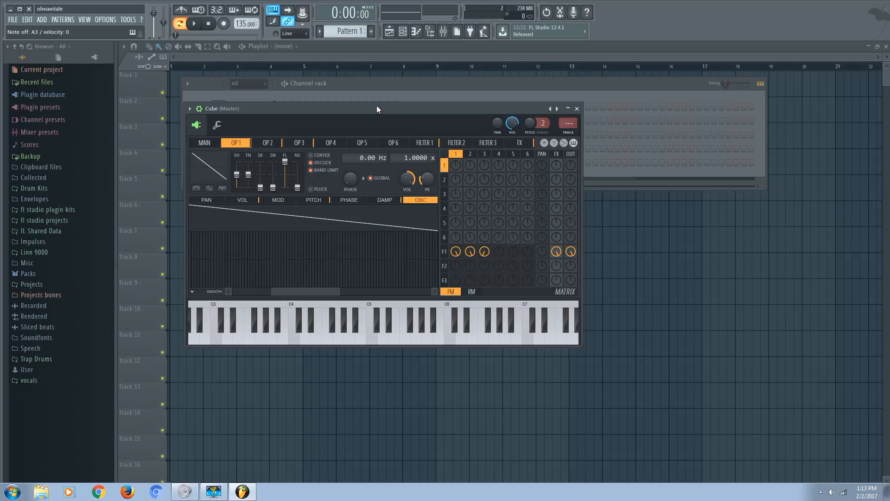
left_click_drag(339, 291, 432, 291)
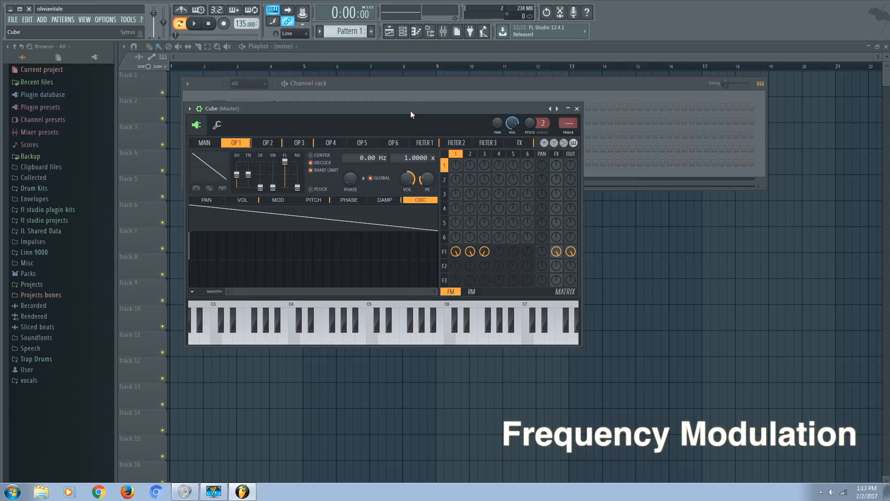
left_click_drag(410, 109, 428, 88)
right_click(578, 88)
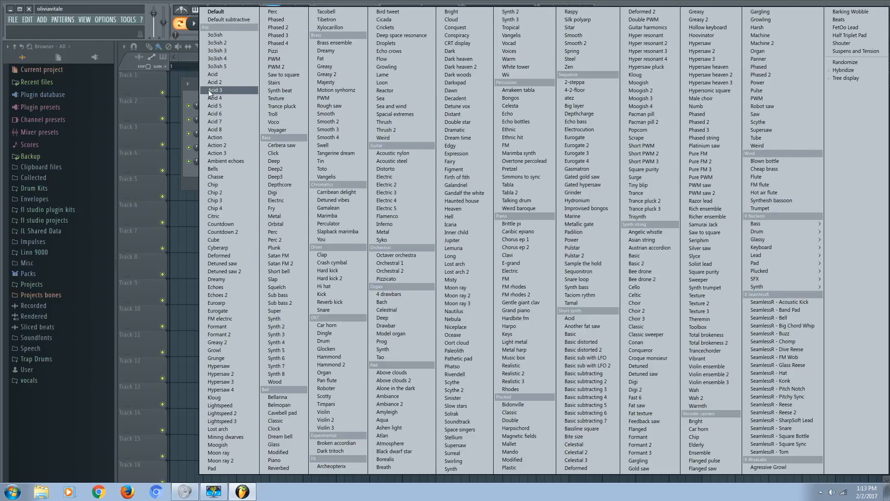
left_click(189, 85)
left_click(444, 273)
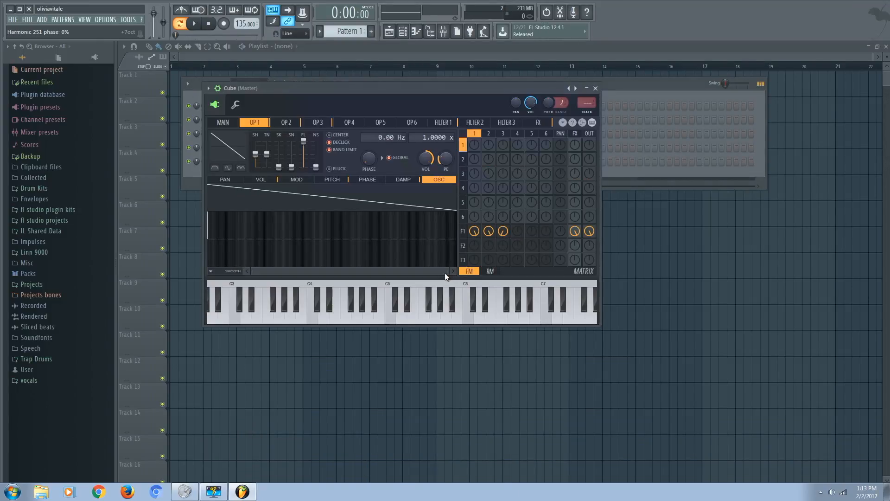
mouse_move(469, 102)
left_mouse_down()
mouse_move(469, 132)
mouse_move(480, 122)
mouse_move(476, 89)
left_mouse_up()
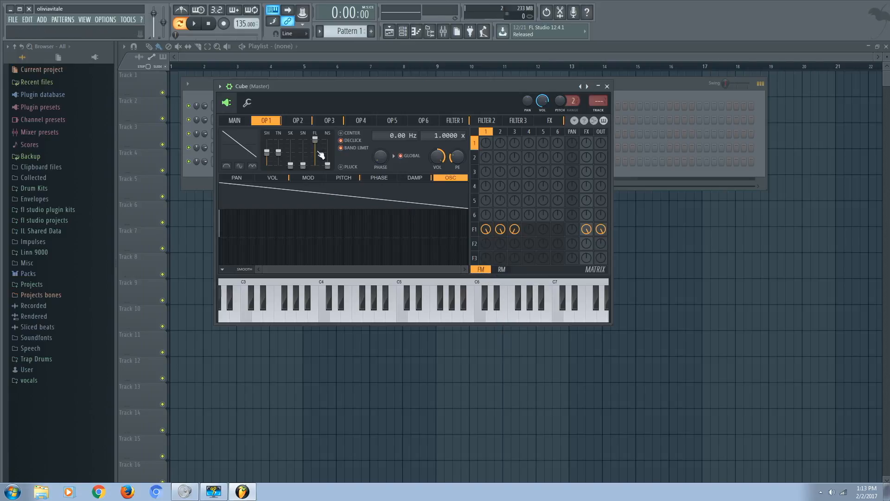
mouse_move(412, 92)
left_mouse_down()
mouse_move(410, 119)
mouse_move(398, 82)
left_mouse_up()
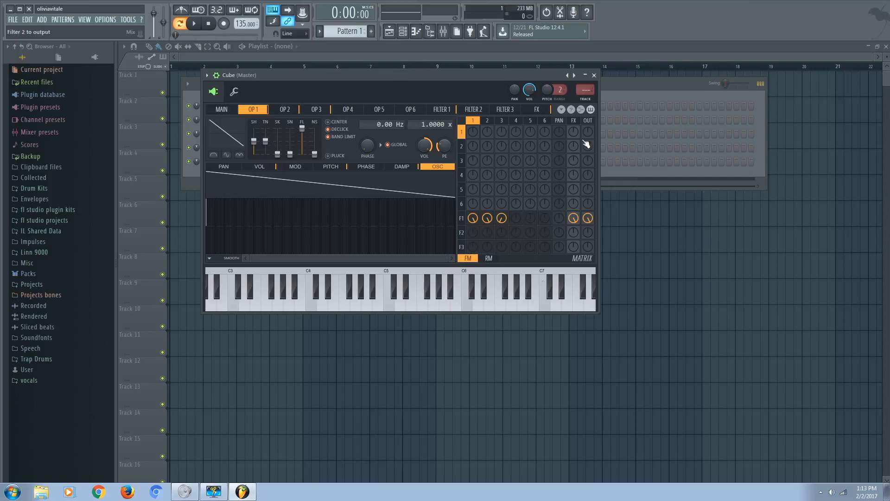
Draw a wavy harmonic magnitude profile across the full width of Sytrus operator 1's oscillator.
mouse_move(228, 222)
left_mouse_down()
mouse_move(272, 219)
mouse_move(329, 234)
mouse_move(421, 222)
mouse_move(432, 211)
left_mouse_up()
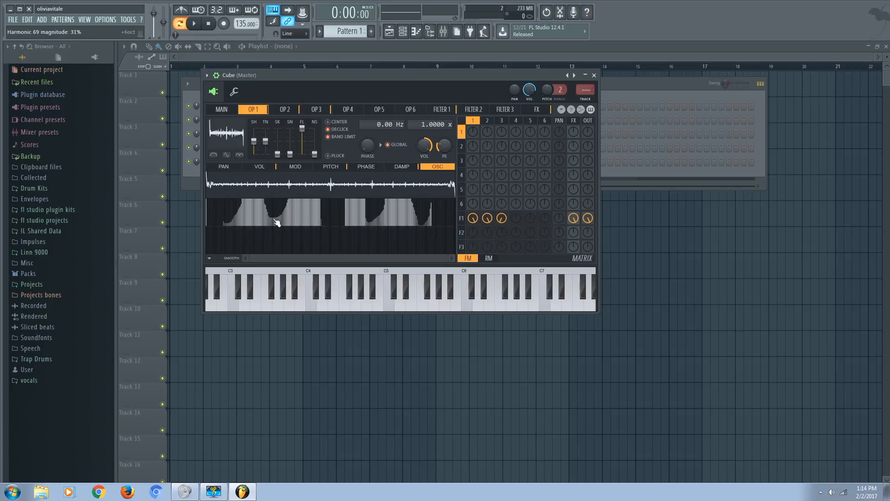
mouse_move(220, 219)
left_mouse_down()
mouse_move(332, 207)
mouse_move(431, 211)
mouse_move(467, 222)
left_mouse_up()
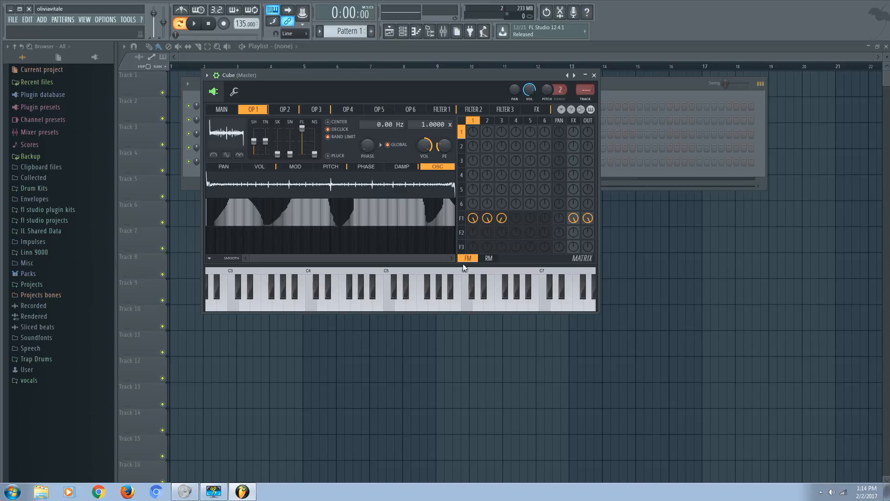
left_click_drag(470, 74, 471, 109)
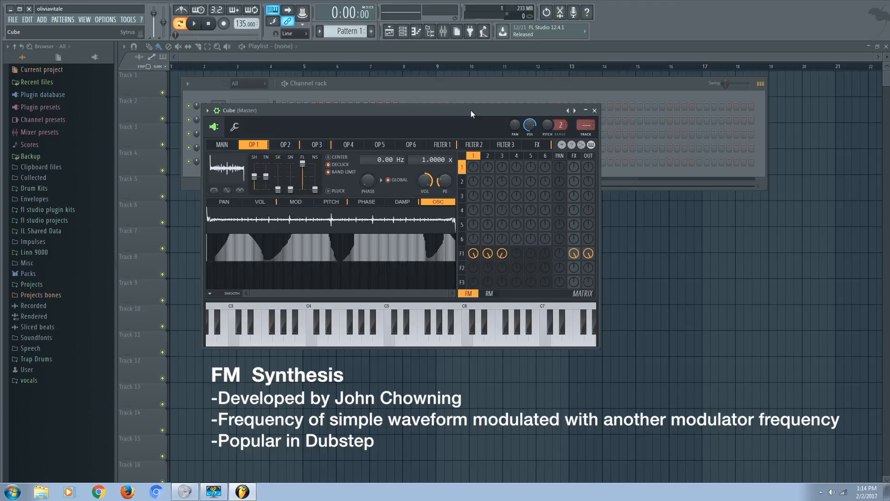
left_click_drag(471, 110, 466, 71)
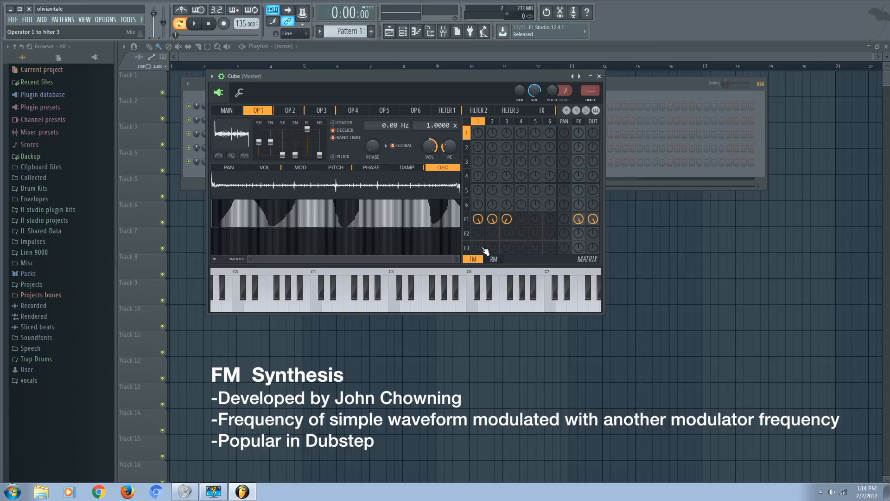
Flatten all harmonic magnitudes of operator 1's oscillator to zero.
right_click(241, 139)
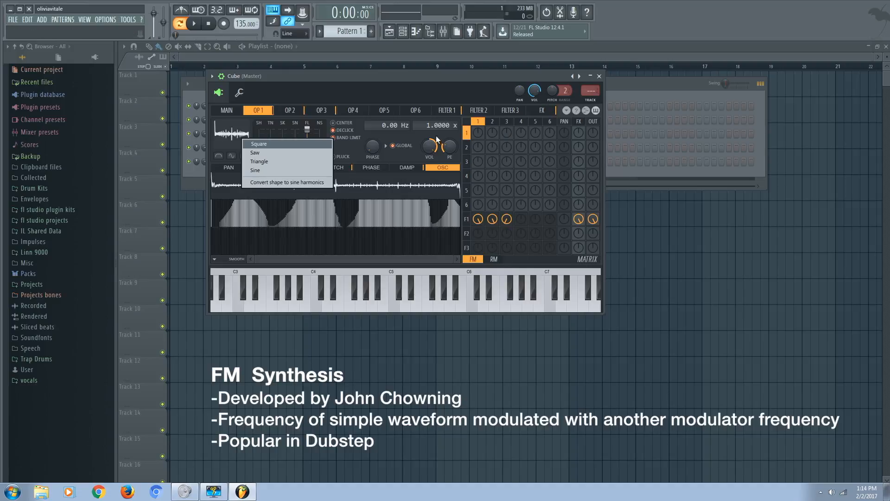
left_click_drag(311, 86, 324, 100)
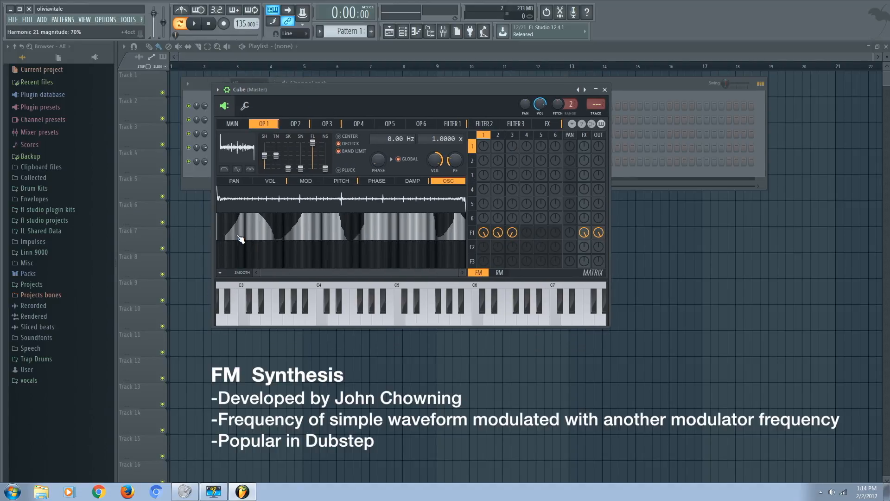
mouse_move(226, 220)
left_mouse_down()
mouse_move(304, 201)
mouse_move(397, 241)
mouse_move(408, 227)
mouse_move(427, 231)
mouse_move(274, 273)
mouse_move(417, 268)
left_mouse_up()
mouse_move(461, 241)
left_mouse_down()
mouse_move(444, 225)
mouse_move(377, 249)
mouse_move(274, 232)
mouse_move(317, 207)
mouse_move(252, 221)
mouse_move(218, 247)
mouse_move(464, 249)
left_mouse_up()
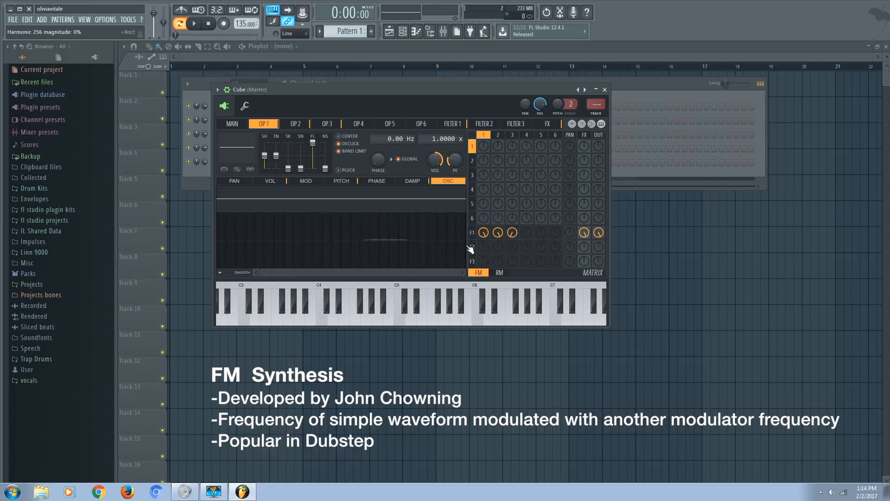
mouse_move(470, 99)
left_mouse_down()
mouse_move(477, 74)
mouse_move(467, 87)
left_mouse_up()
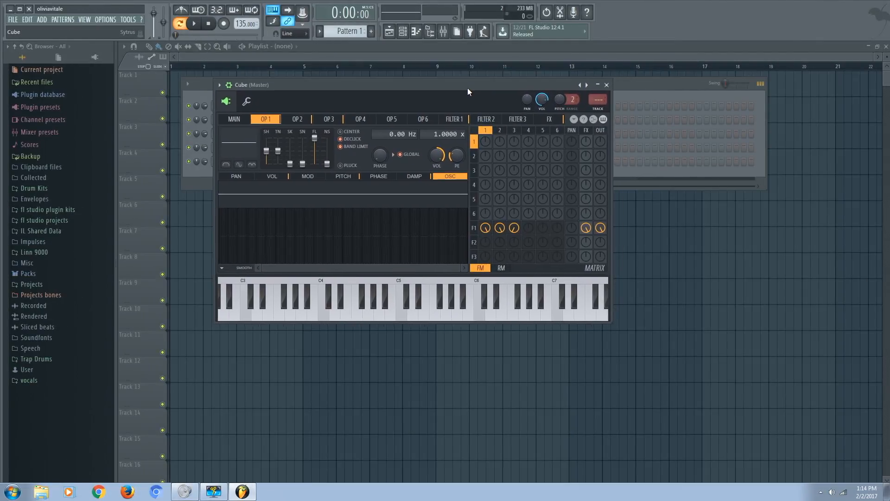
Reload the Cube preset in Sytrus and move its window clear of the channel rack.
right_click(587, 85)
left_click(236, 240)
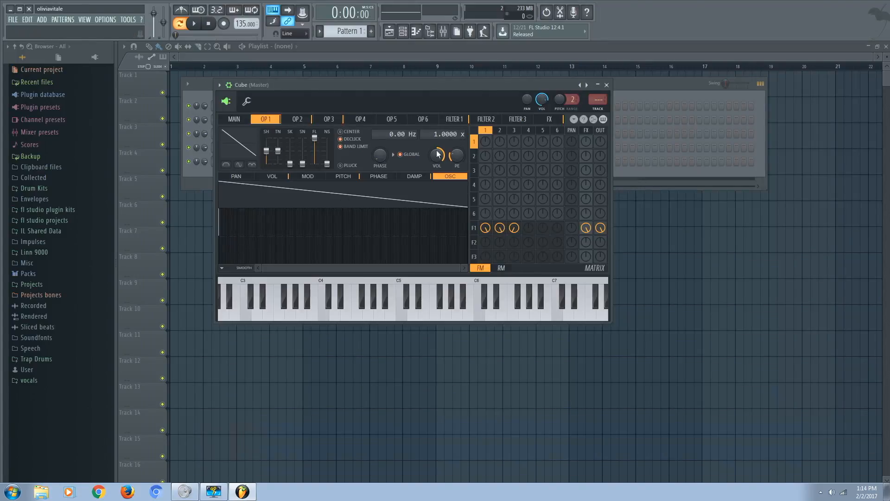
left_click_drag(455, 89, 746, 52)
Add a Sawer channel and choose the FG Massive Pulse program from its Best preset bank.
left_click(262, 186)
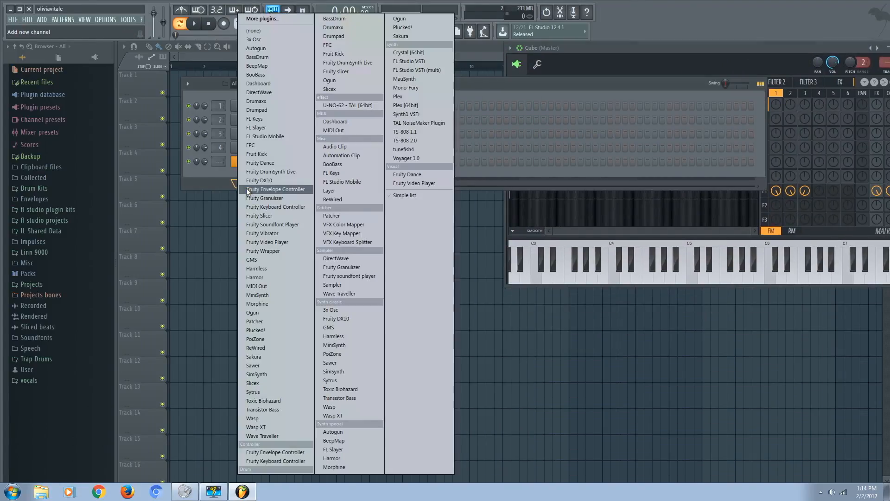
left_click(328, 362)
left_click_drag(358, 125, 377, 86)
left_click(288, 123)
left_click(315, 222)
scroll(421, 282, "down", 1)
left_click(423, 274)
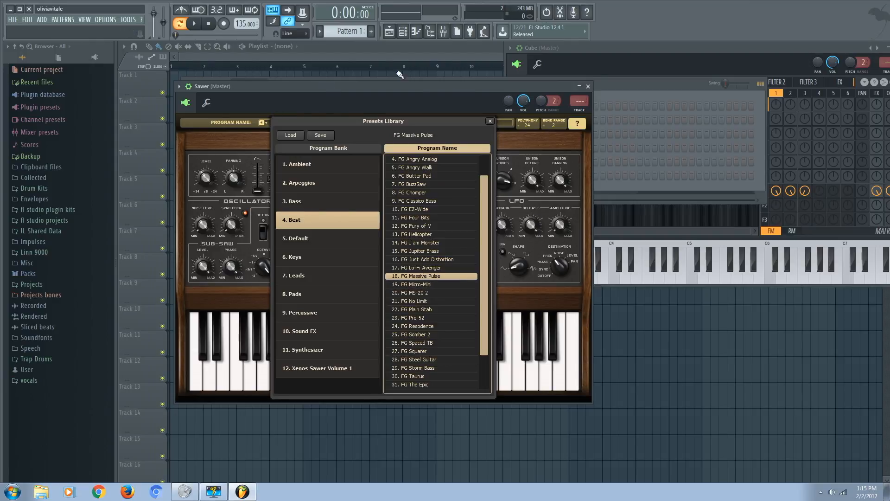
Clone the Sawer channel in the channel rack and close the Sawer plugin window.
left_click(403, 31)
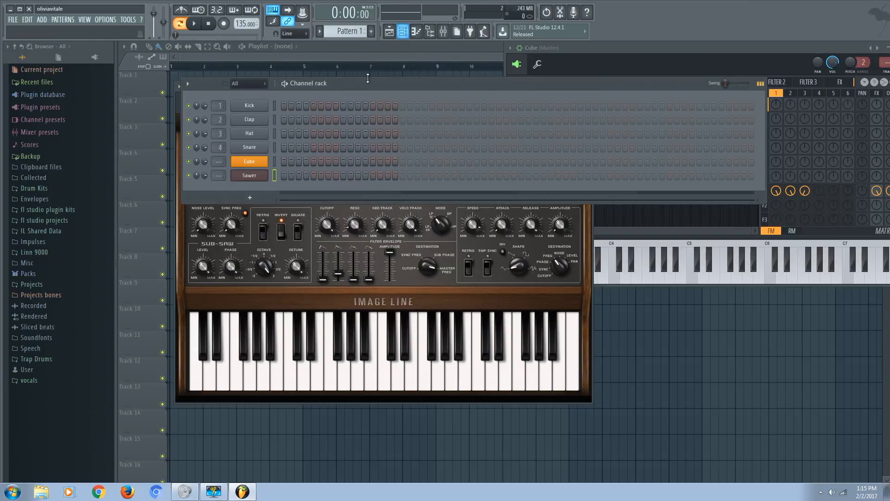
right_click(254, 180)
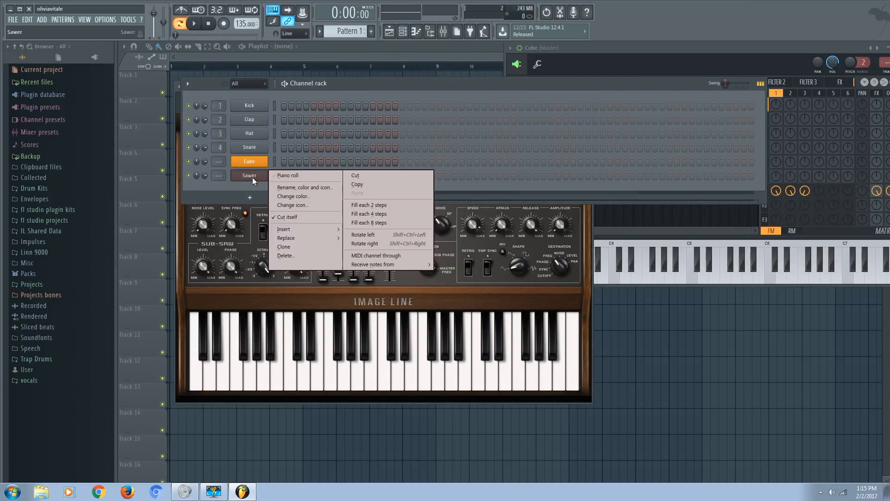
left_click(292, 247)
left_click(599, 96)
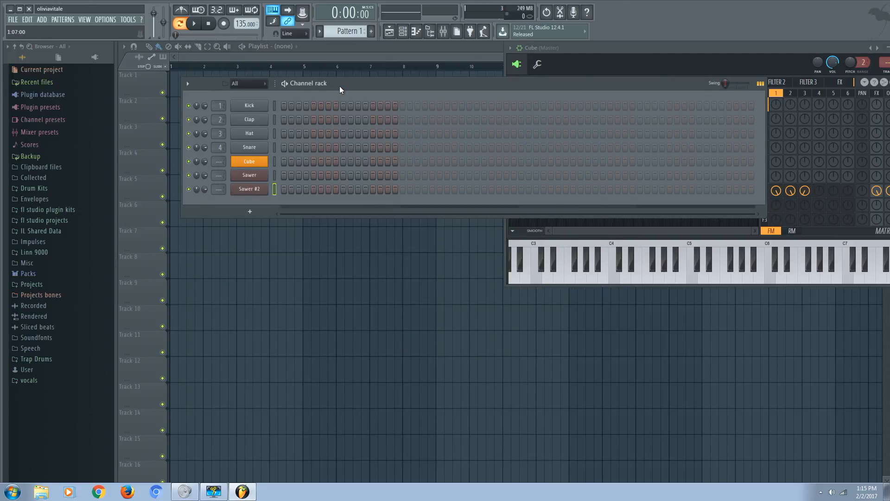
Add a Harmor channel, load its Crystal preset from the Bell category and play test notes.
left_click_drag(339, 85, 363, 84)
left_click(274, 209)
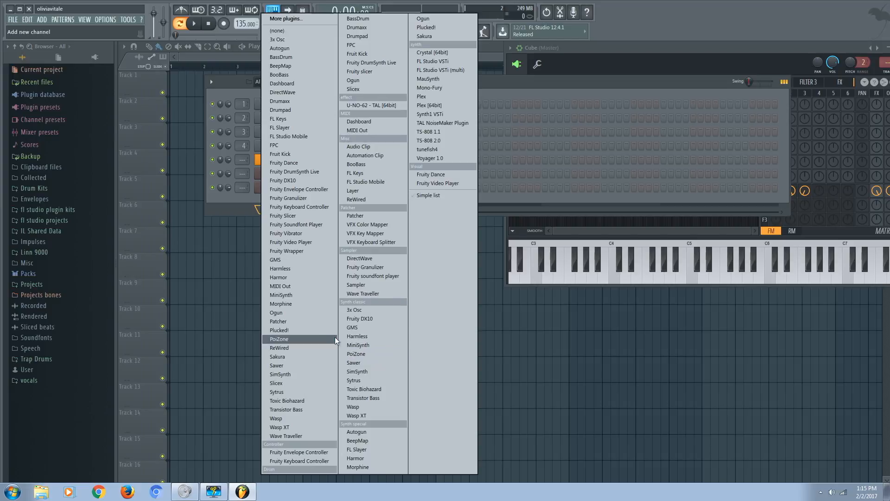
left_click(280, 277)
left_click_drag(372, 155, 374, 73)
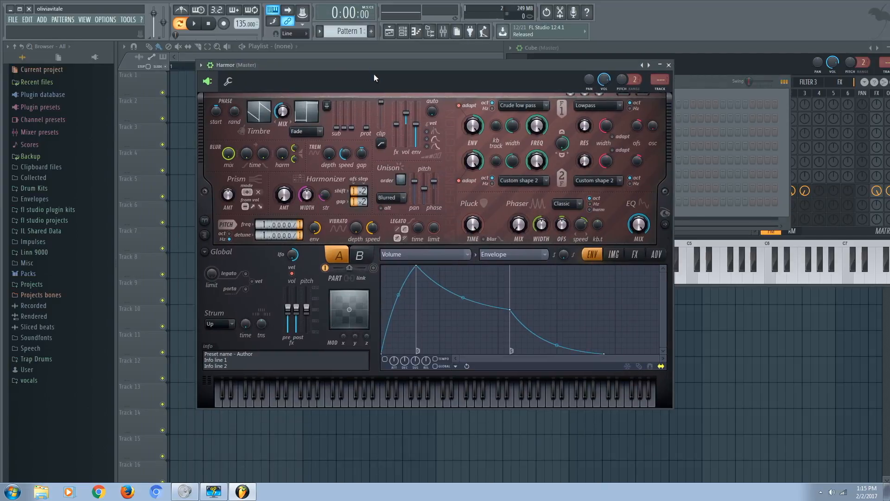
left_click(649, 65)
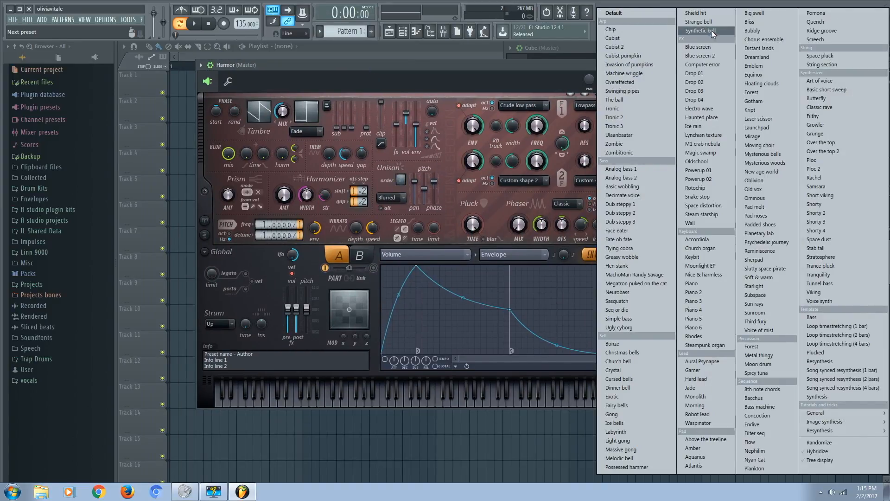
left_click(623, 371)
key("n")
key("n")
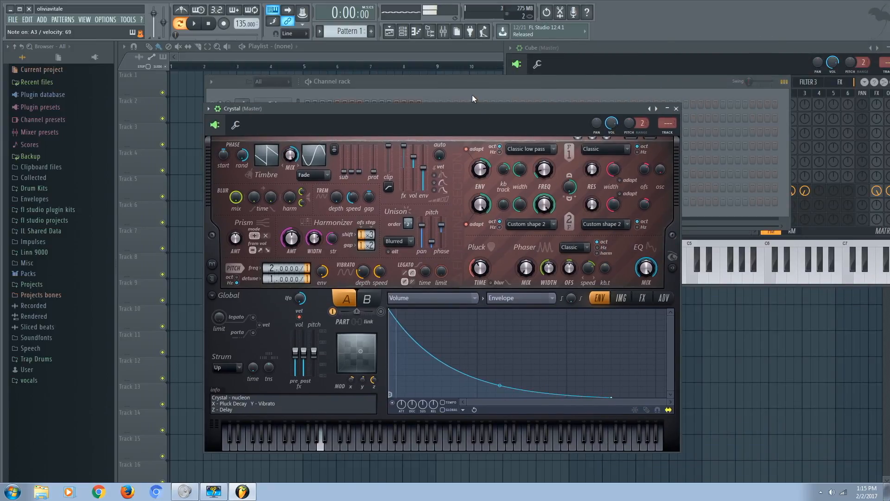
Add a PoiZone channel and choose the GATE Autobaun TC program from its Default preset bank.
left_click(437, 84)
left_click(249, 224)
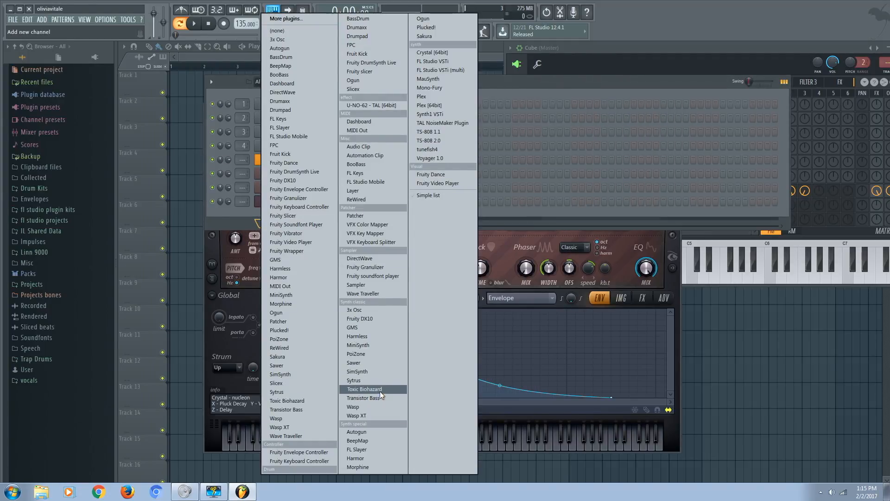
left_click(360, 353)
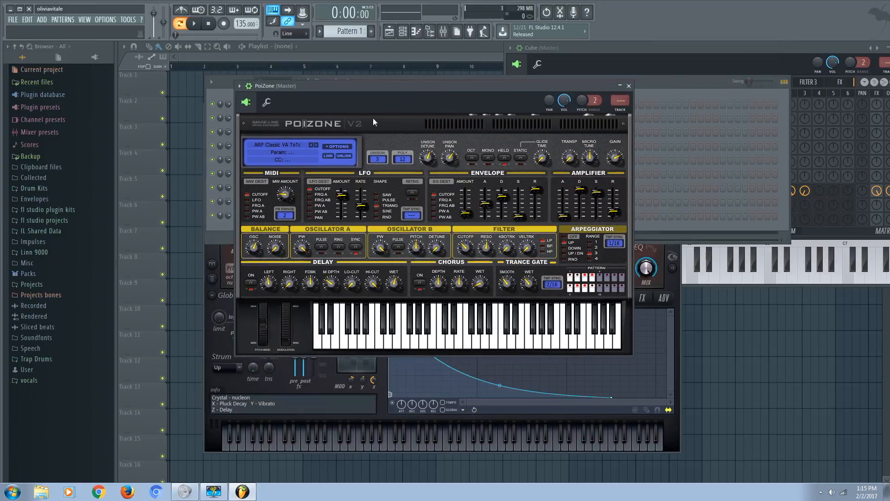
left_click(276, 145)
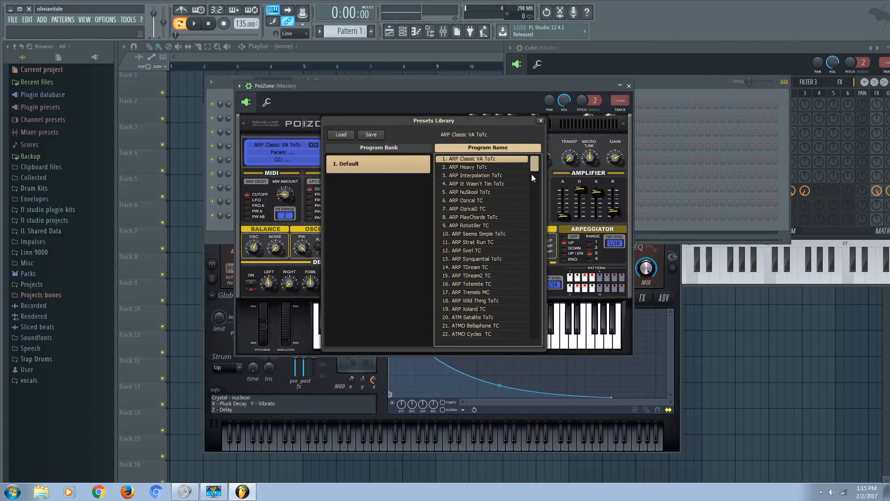
left_click_drag(532, 170, 523, 206)
left_click(491, 183)
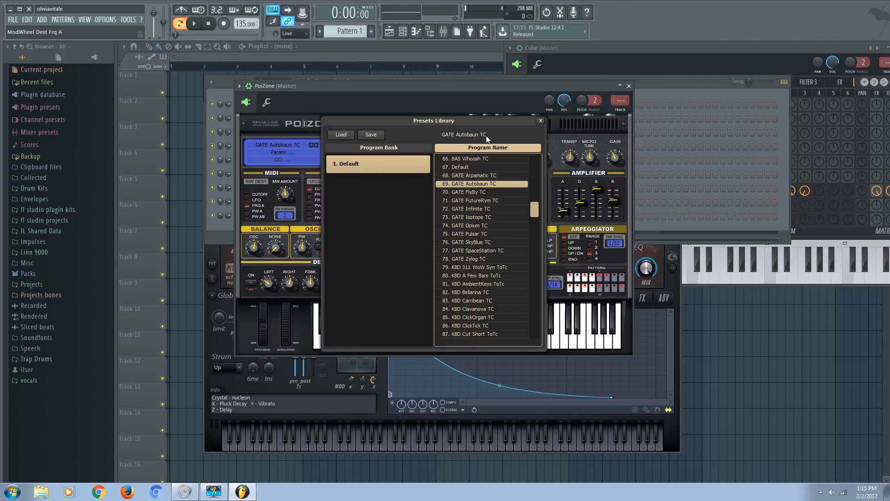
left_click(403, 32)
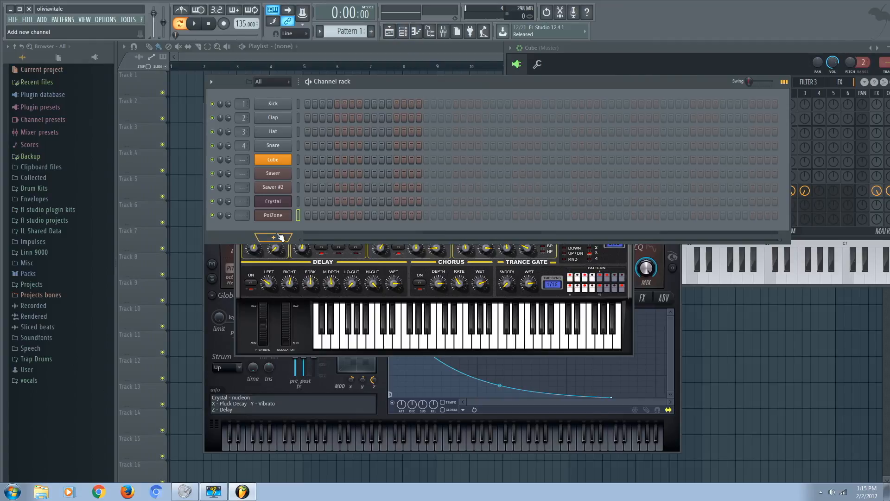
Add a second PoiZone channel and choose the BAS BigUnison TC program from its Default preset bank.
left_click(259, 237)
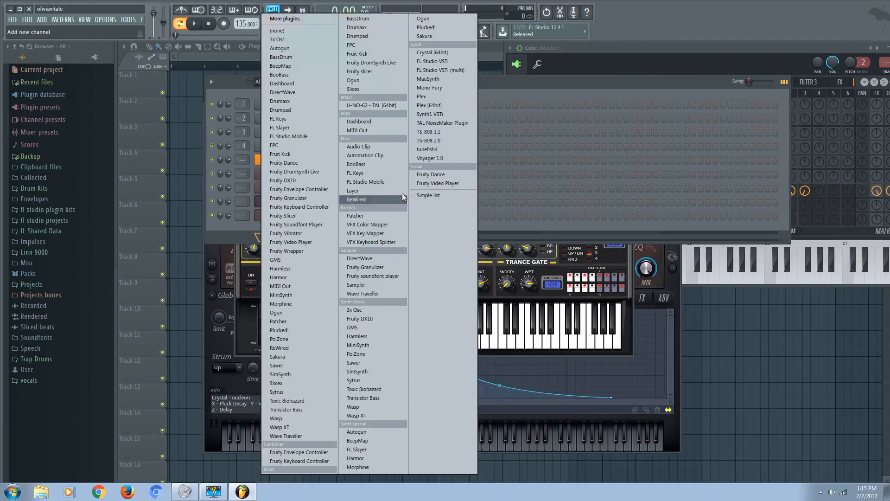
left_click(371, 353)
left_click_drag(349, 187, 369, 132)
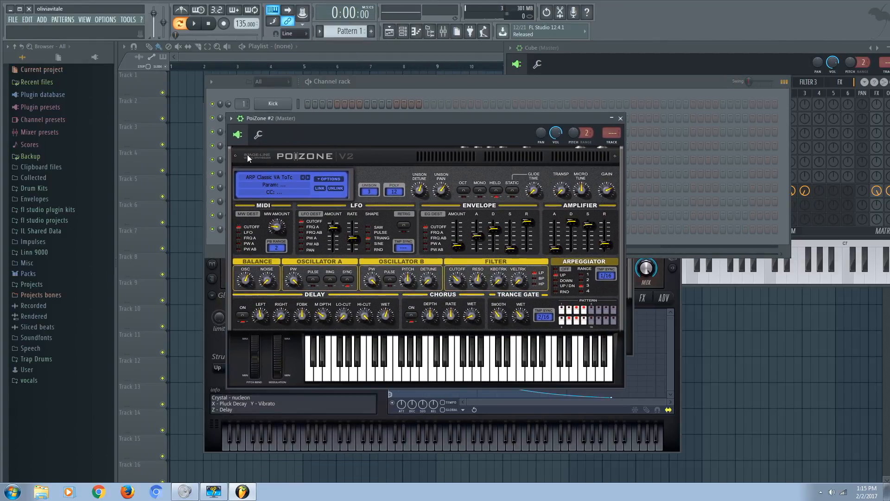
left_click(269, 182)
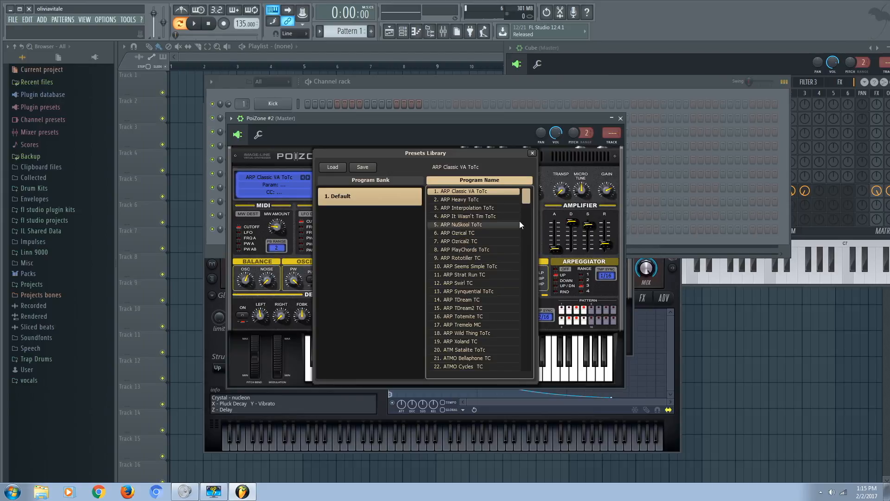
scroll(519, 224, "down", 16)
left_click_drag(522, 232, 527, 213)
left_click(482, 223)
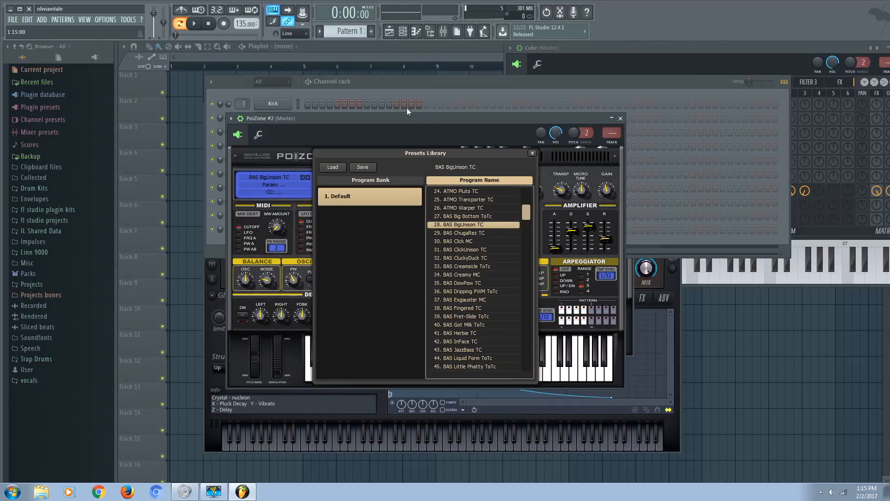
Clear the open plugin windows, add a MiniSynth channel and close its plugin window.
left_click_drag(373, 85, 396, 79)
left_click(390, 33)
left_click(402, 33)
left_click(299, 244)
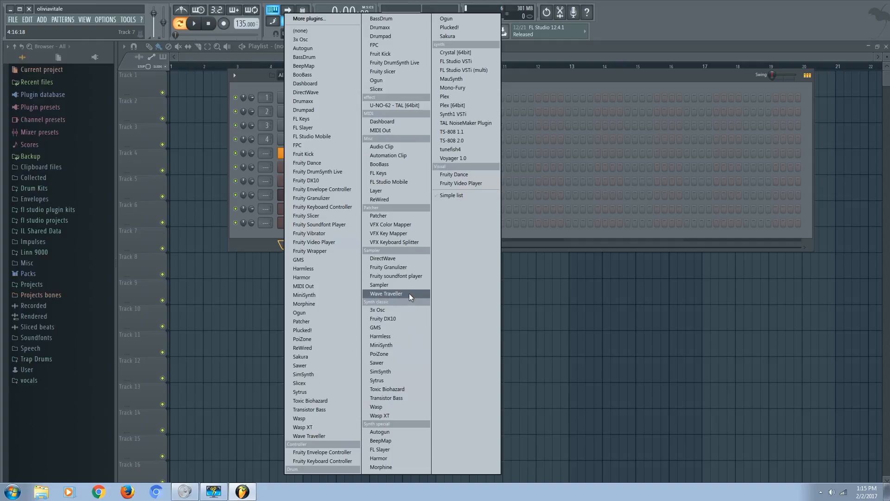
left_click(304, 295)
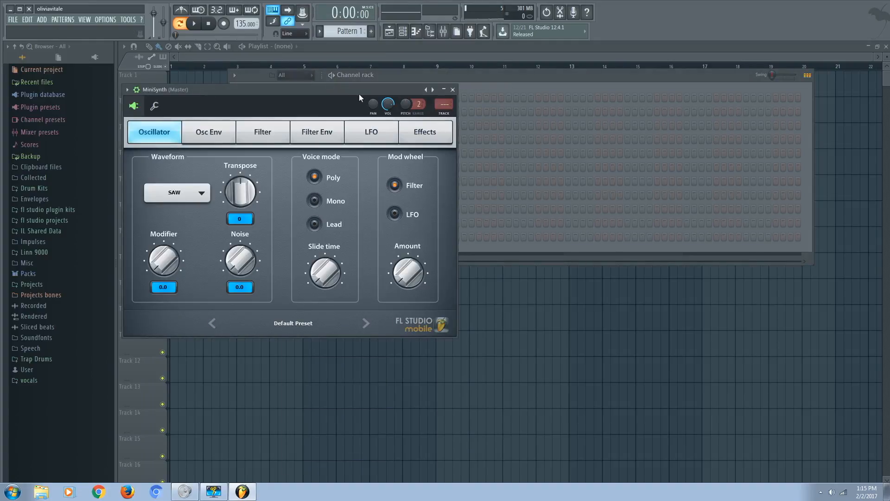
left_click(453, 89)
Replace the MiniSynth channel with Morphine and choose the SYN Kasio Flute NUC program from its (06) Synthetic bank.
right_click(294, 237)
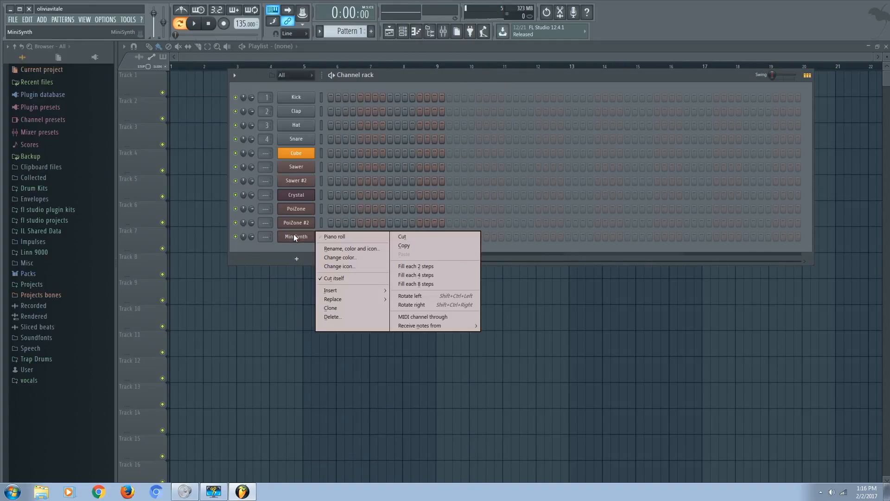
mouse_move(342, 299)
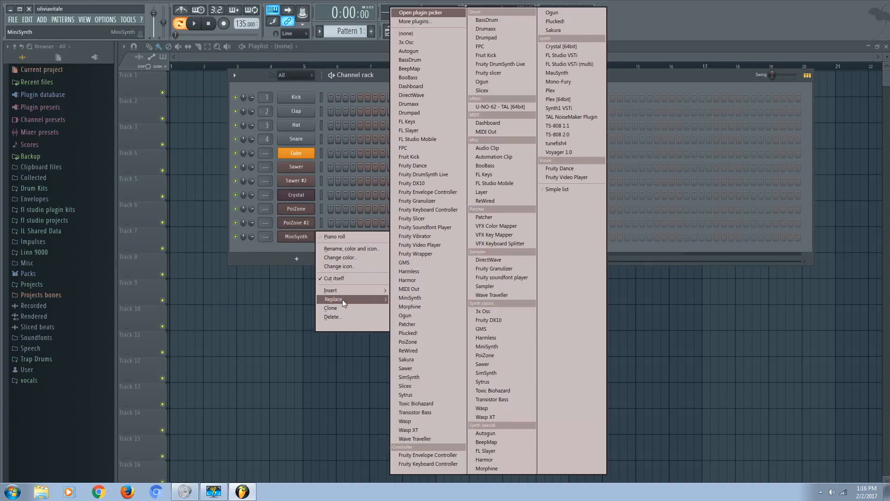
left_click(414, 306)
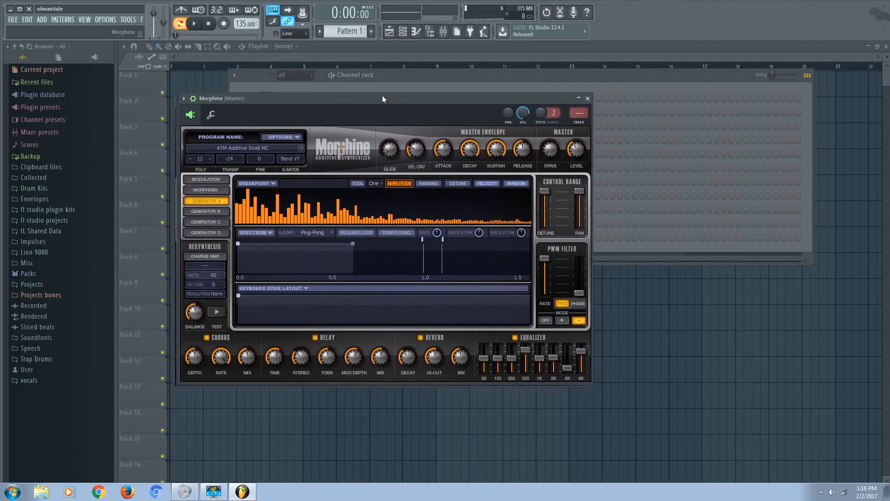
left_click(229, 148)
left_click(324, 269)
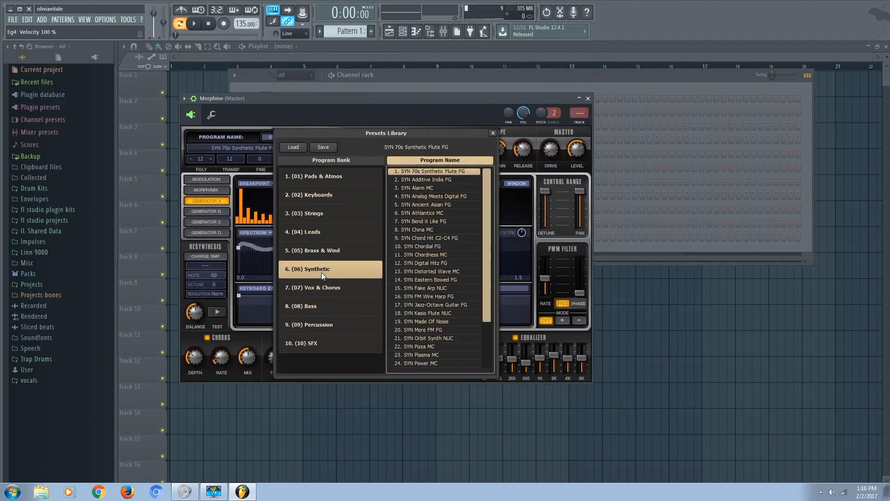
left_click(433, 314)
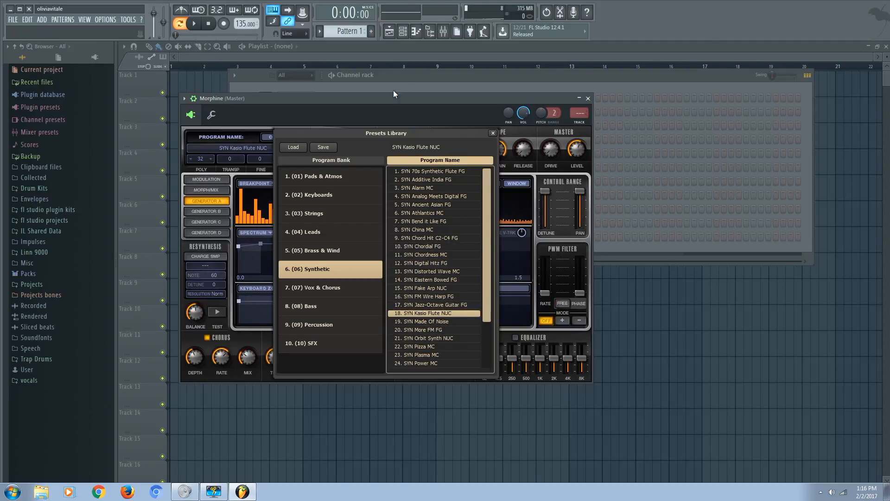
Delete the default Kick, Clap, Hat and Snare channels from the channel rack.
left_click(403, 32)
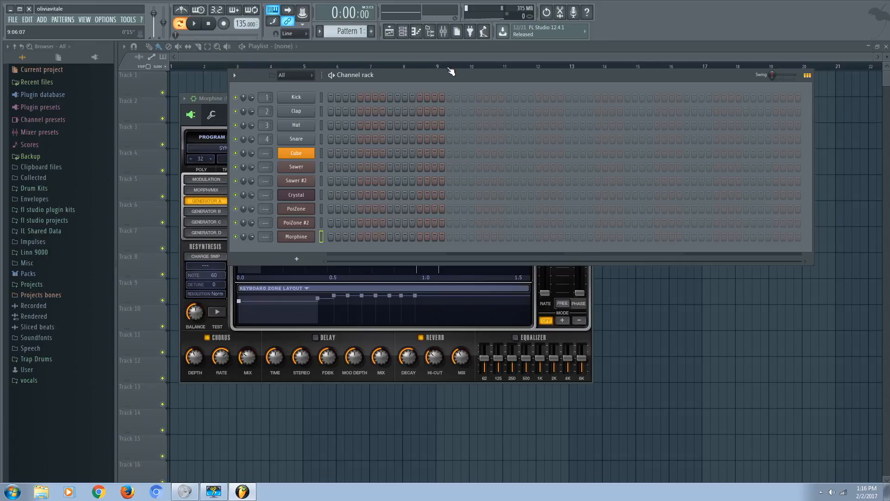
left_click_drag(433, 79, 453, 71)
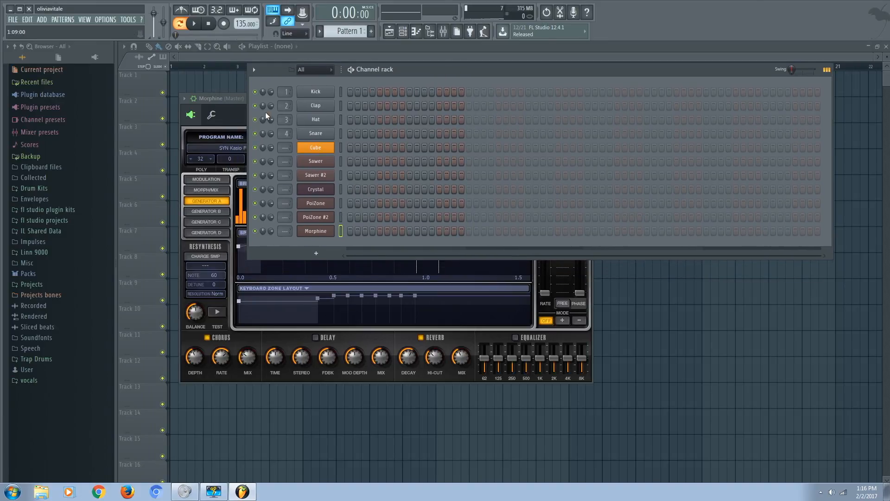
left_click(341, 90)
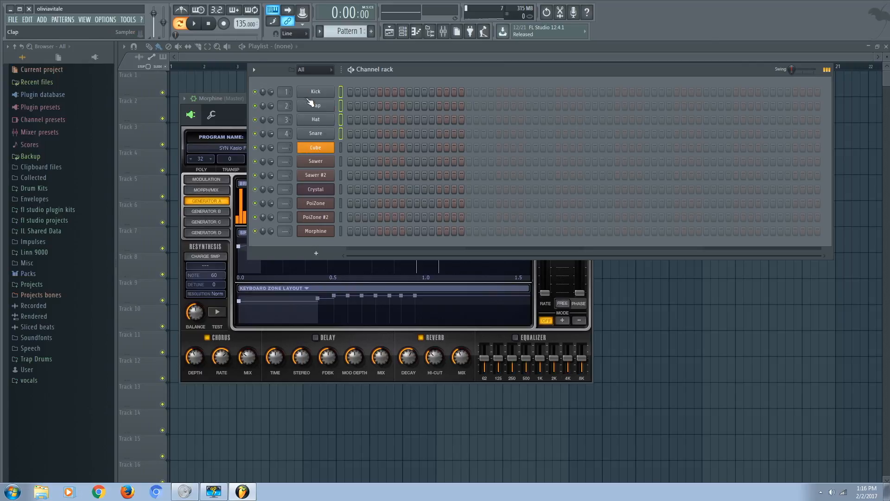
left_click(253, 69)
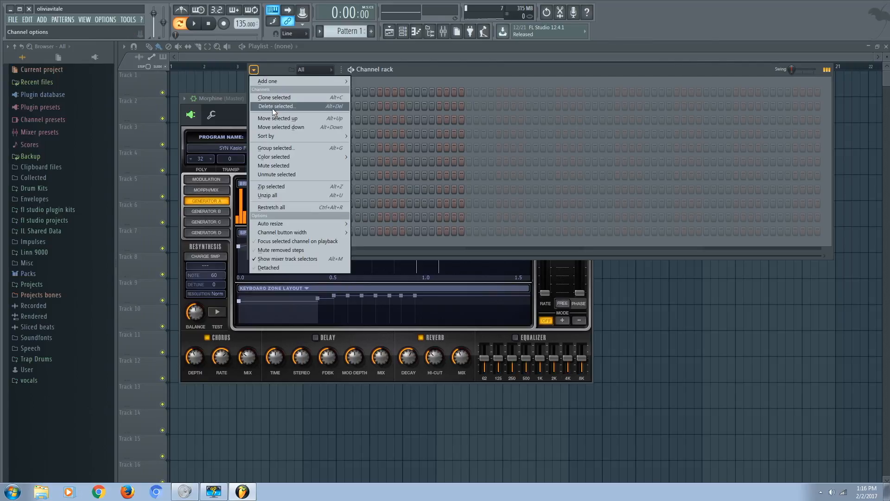
left_click(271, 107)
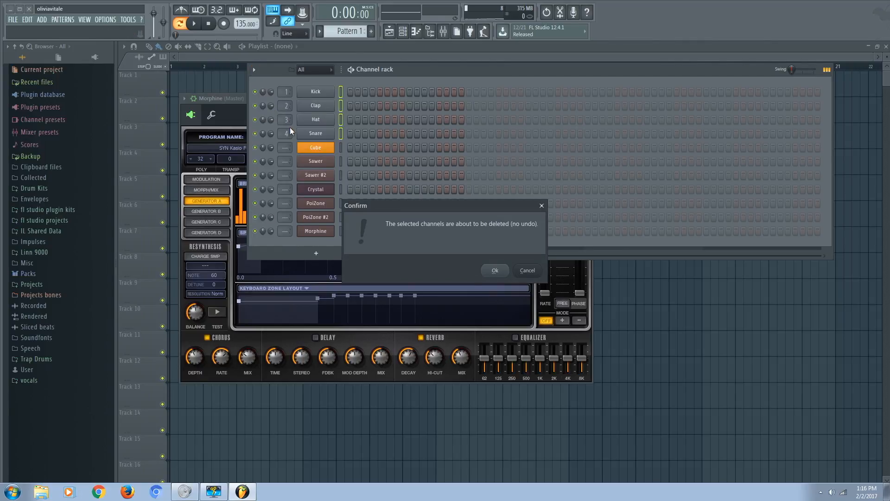
key("Return")
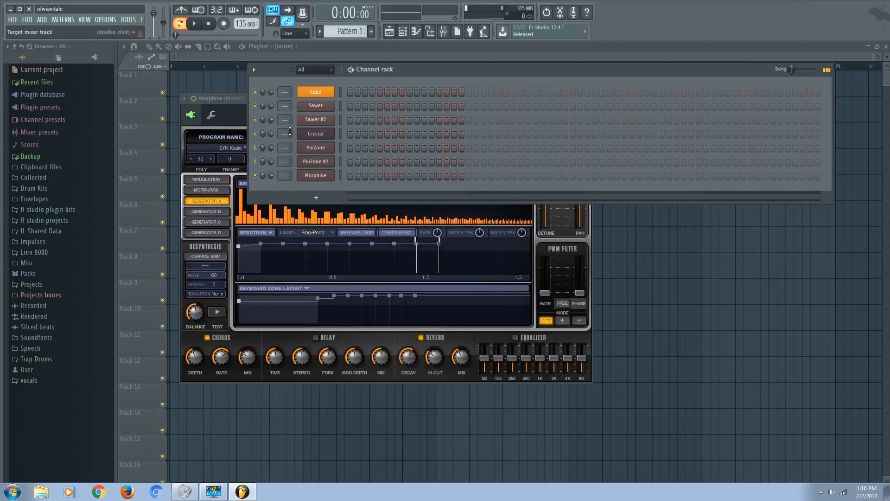
Open the 808 Kick sample from the Drums pack's Kicks folder in a new channel.
left_click(412, 29)
left_click(413, 30)
left_click(28, 274)
left_click(46, 285)
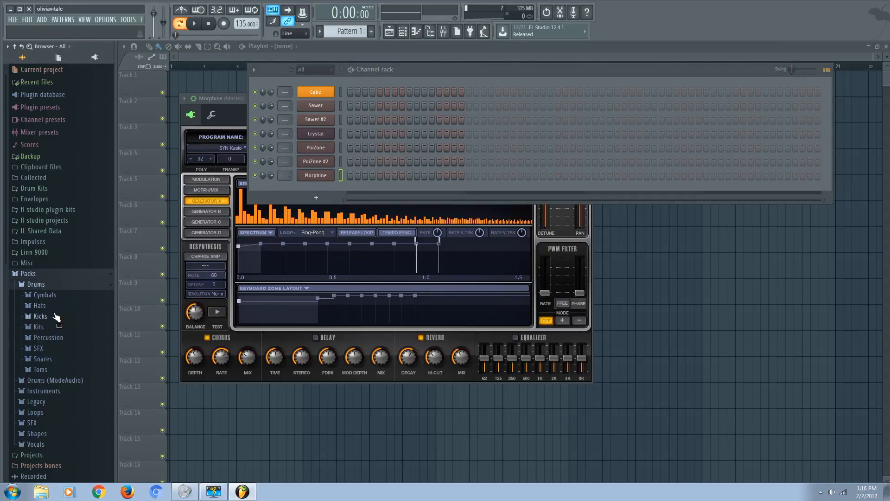
left_click(55, 316)
left_click(55, 274)
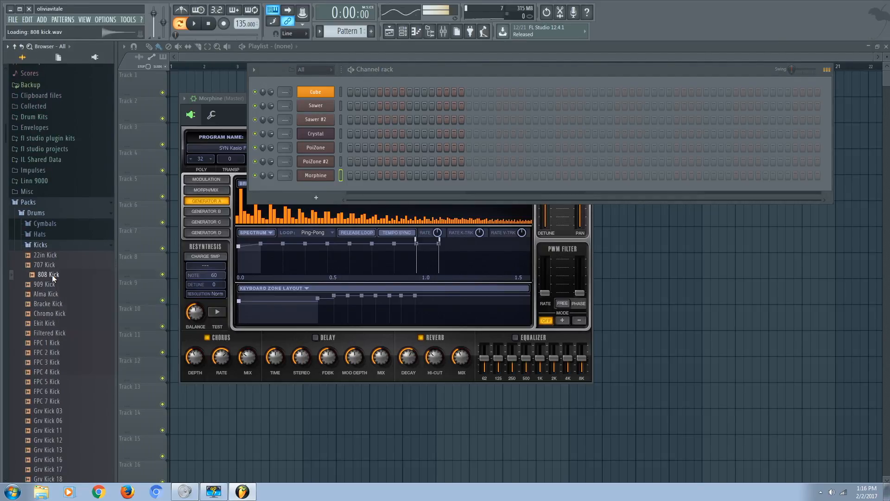
right_click(55, 275)
left_click(72, 290)
Open the FPC Snare 8 sample from the Drums pack's Snares folder in a new channel.
scroll(58, 291, "down", 12)
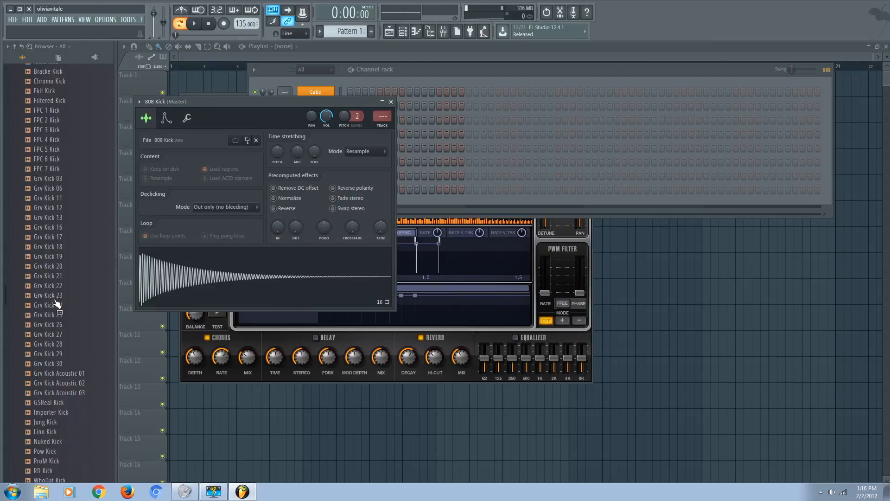
left_click(52, 357)
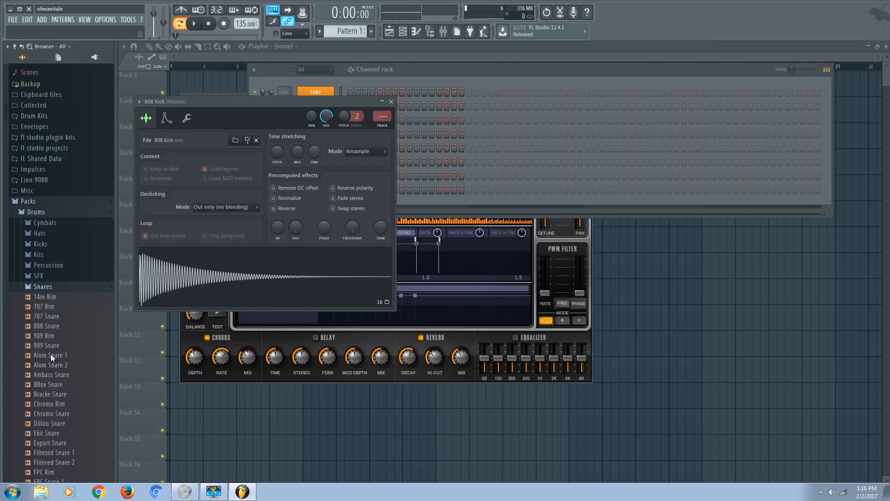
scroll(81, 357, "down", 10)
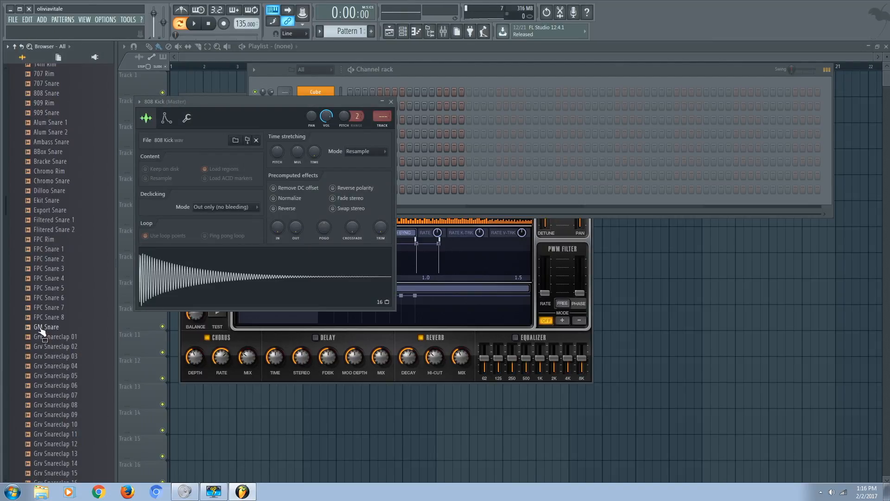
left_click(57, 317)
right_click(57, 317)
left_click(80, 327)
Open the RD Tamb 2 sample from the Drums pack's Percussion folder in a new channel.
scroll(65, 361, "down", 15)
scroll(64, 383, "up", 20)
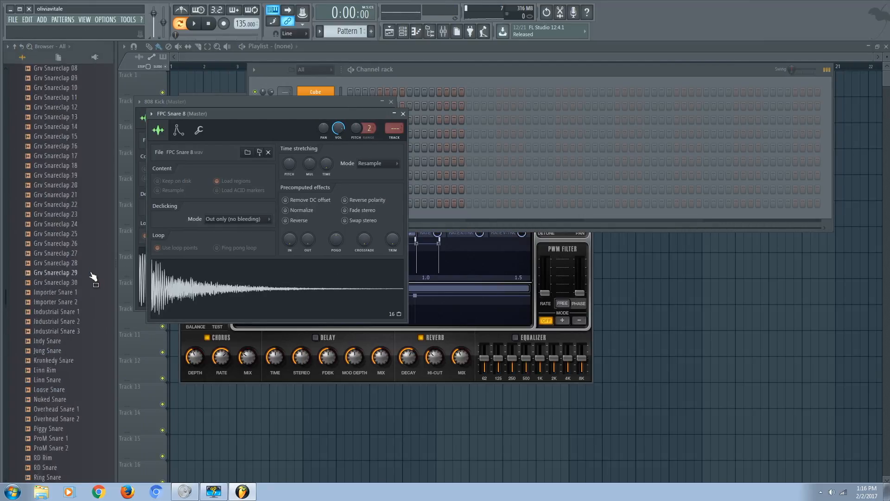
left_click(50, 267)
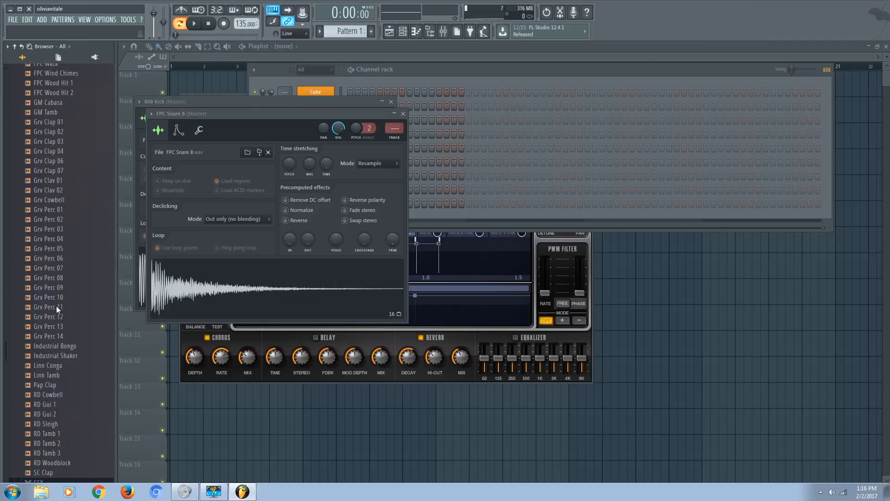
scroll(56, 305, "down", 6)
left_click(63, 238)
right_click(63, 238)
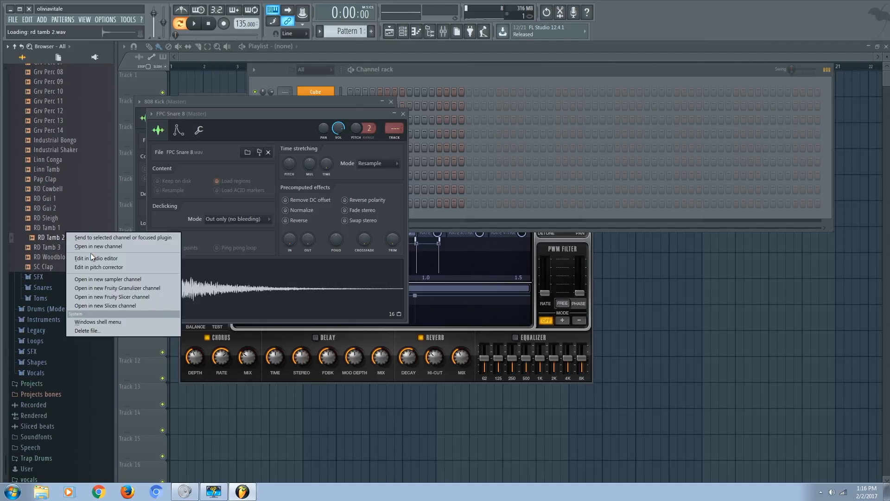
left_click(79, 235)
Open the 808 CH and 808 OH samples from the Drums pack's Hats folder in new channels.
scroll(56, 259, "up", 10)
left_click(41, 263)
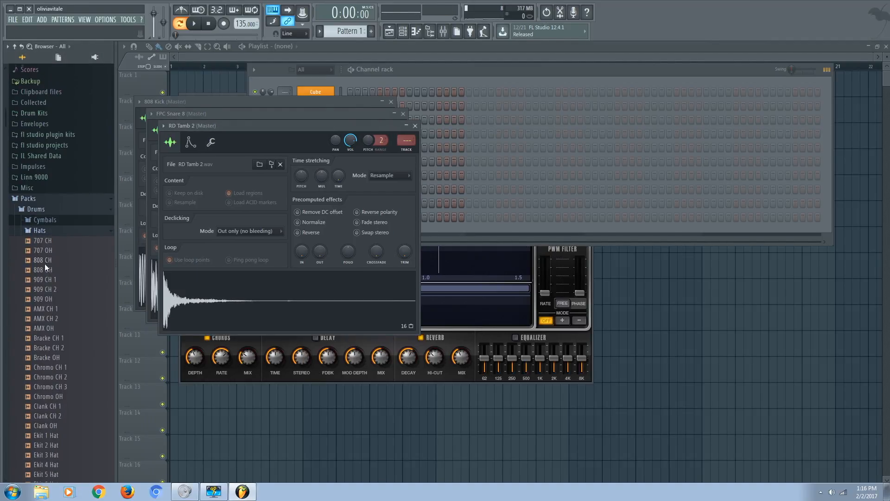
left_click(47, 264)
right_click(51, 264)
left_click(60, 273)
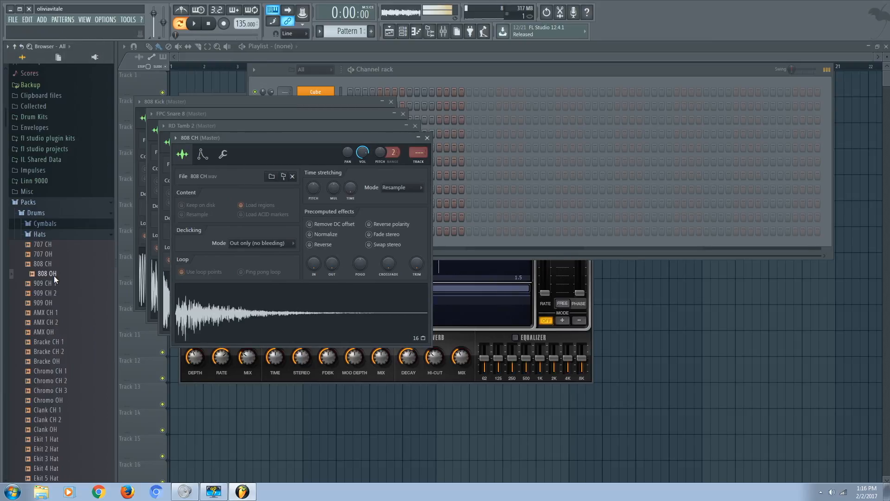
right_click(54, 276)
left_click(72, 281)
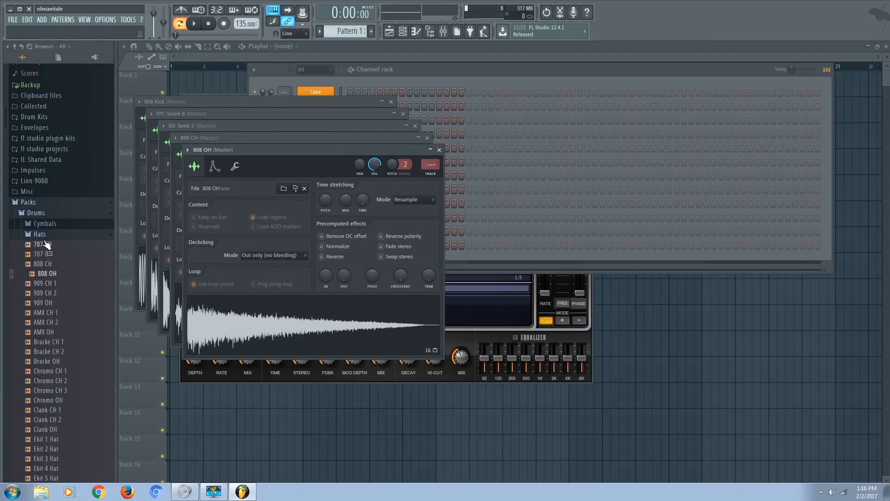
Open the Attack Kick 04 sample from the Drums (ModeAudio) pack's Kicks folder in a new channel.
left_click(41, 234)
left_click(40, 213)
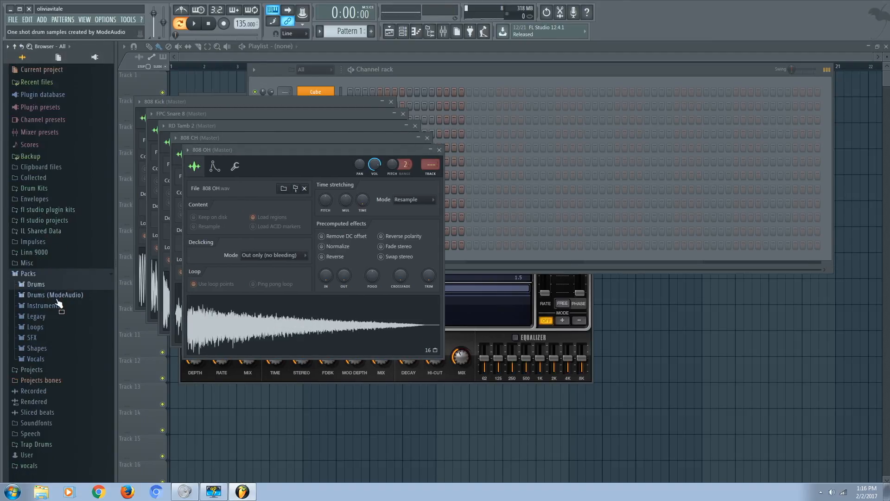
left_click(64, 296)
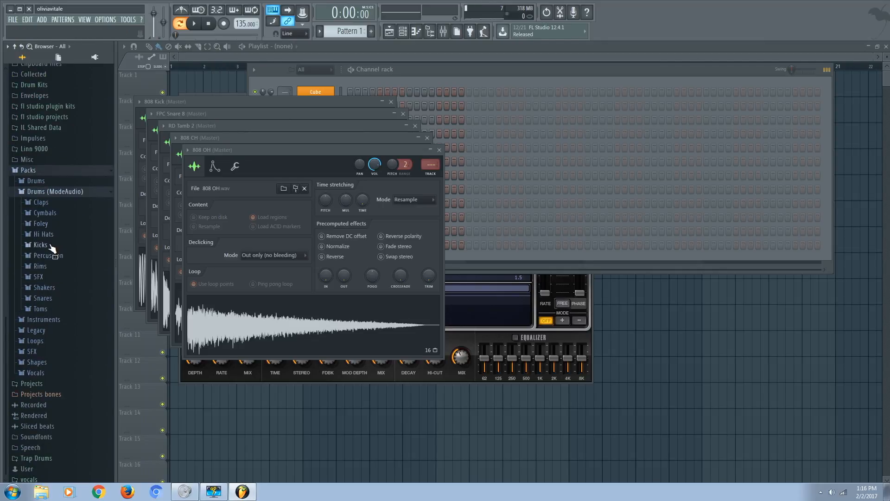
left_click(52, 245)
right_click(70, 282)
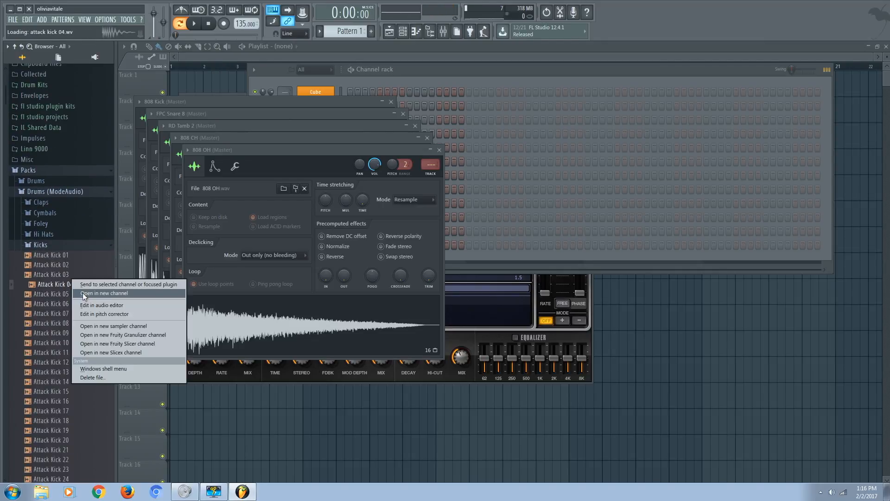
left_click(83, 293)
left_click(57, 246)
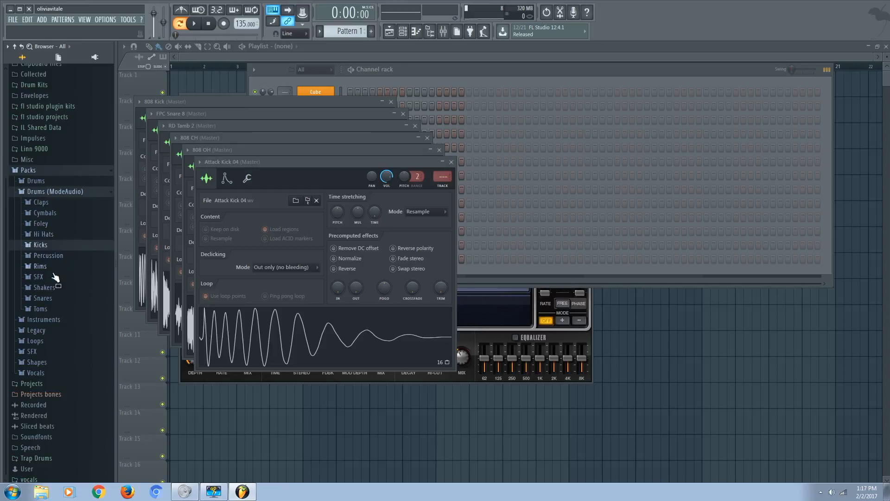
Open the DNC Clap 1 sample from the Drums pack's Percussion folder in a new channel.
left_click_drag(483, 74, 493, 62)
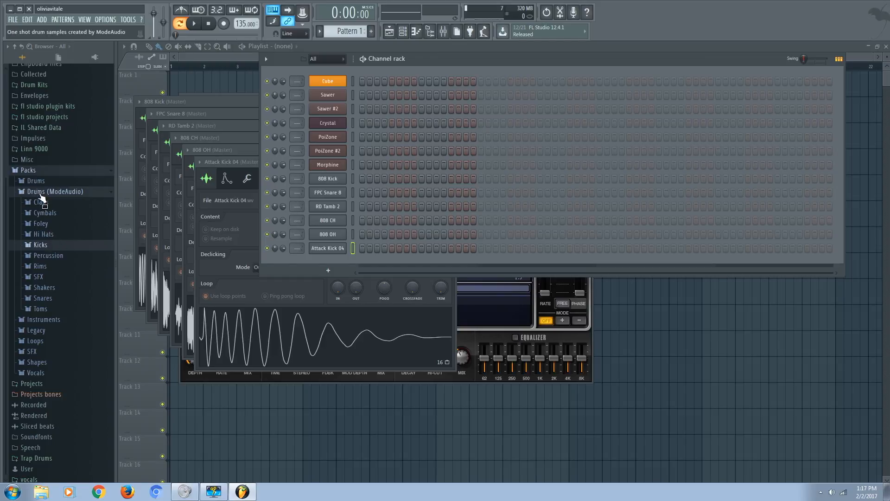
left_click(44, 191)
left_click(41, 284)
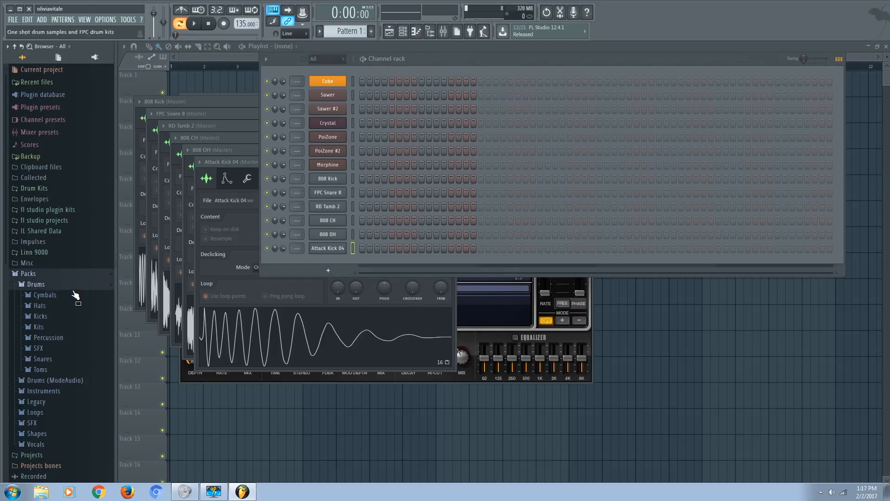
left_click(51, 338)
left_click(59, 344)
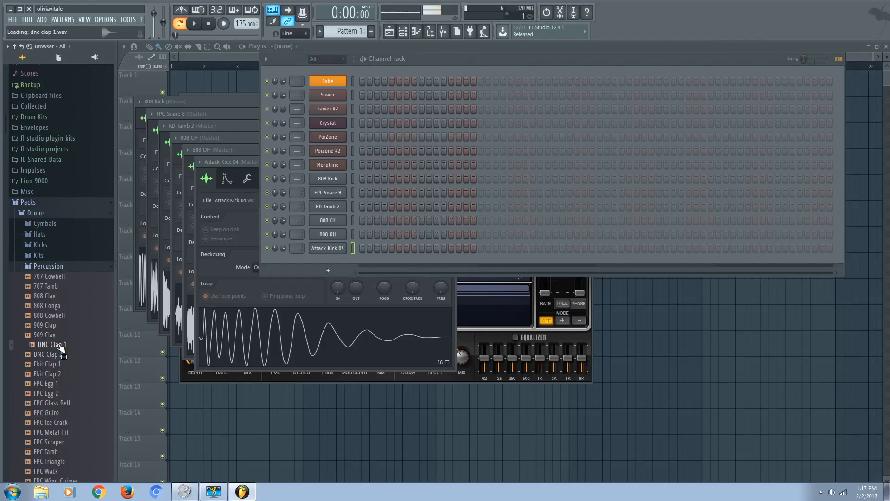
right_click(64, 344)
left_click(79, 353)
left_click(474, 76)
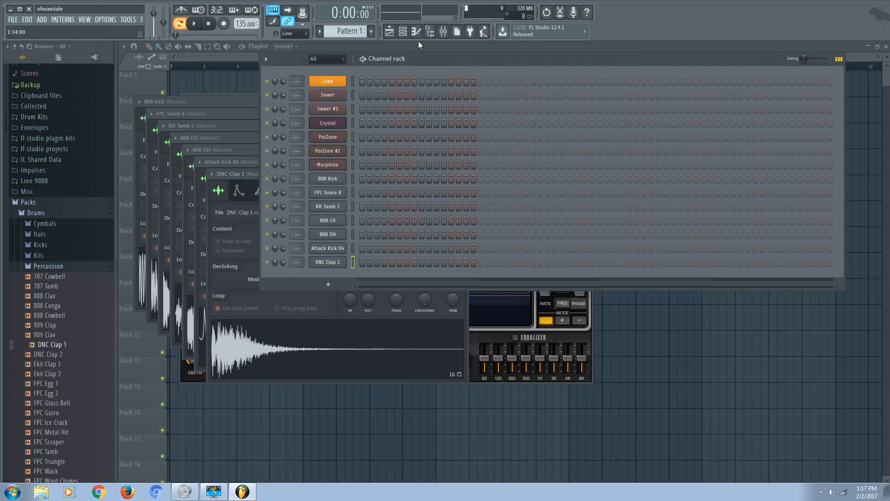
Clear the sample windows and hide the browser, keeping the channel rack open over the playlist.
left_click(389, 33)
left_click(404, 32)
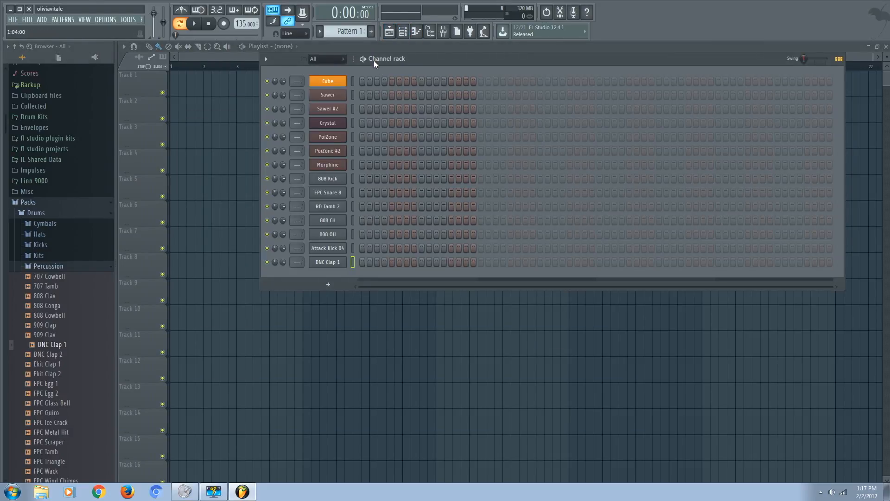
left_click_drag(448, 60, 432, 63)
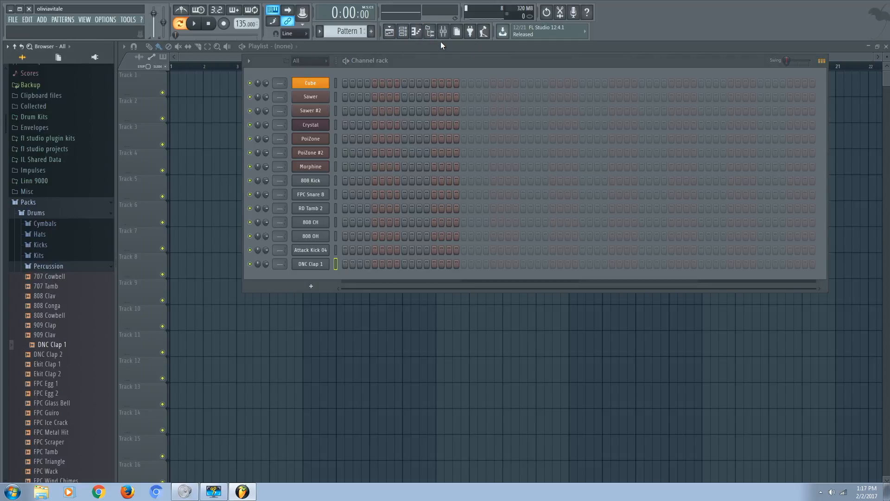
left_click(431, 31)
left_click_drag(398, 59, 439, 70)
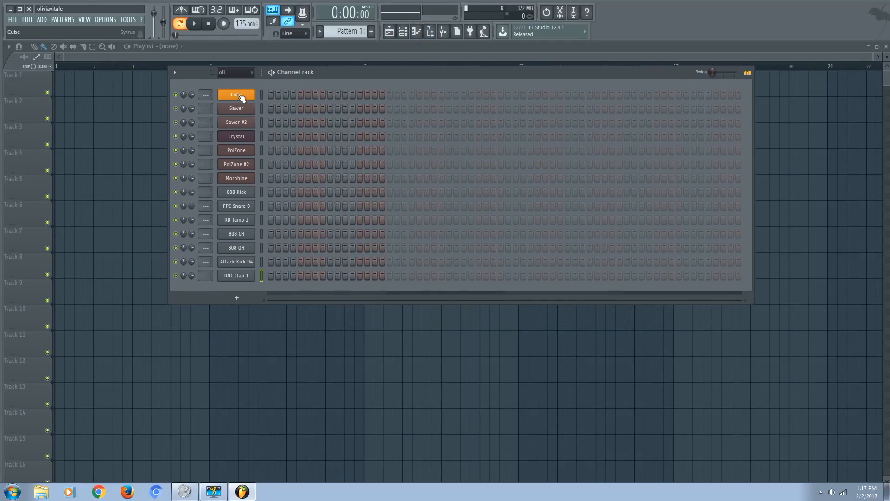
Select all channels from Cube to DNC Clap 1 and route them to individual mixer tracks starting from Insert 1.
left_click_drag(261, 95, 264, 168)
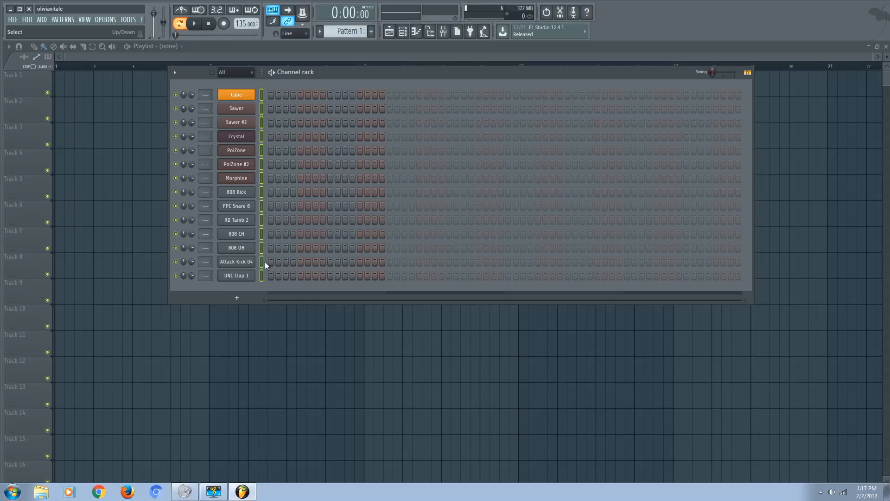
left_click(444, 32)
left_click_drag(434, 58, 601, 66)
right_click(127, 100)
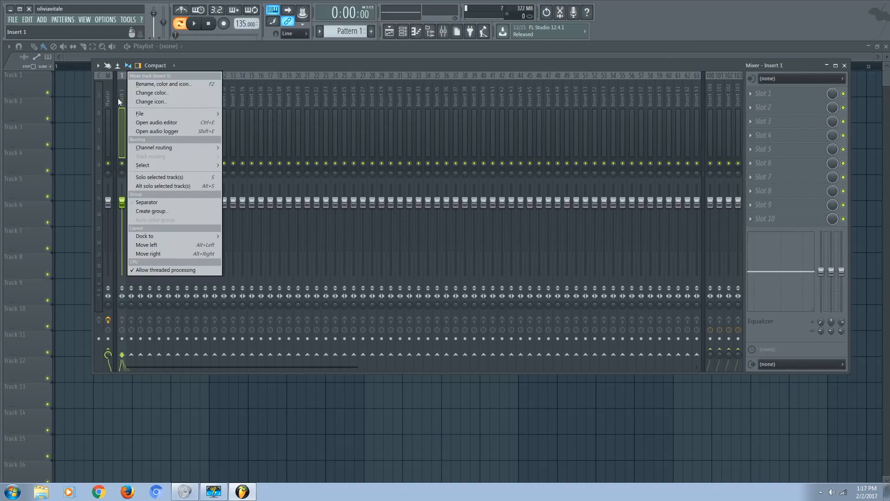
mouse_move(154, 150)
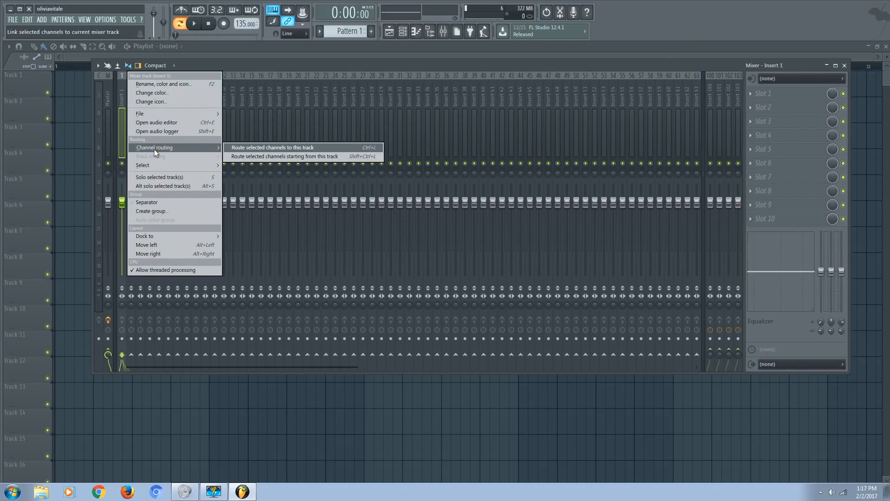
left_click(243, 157)
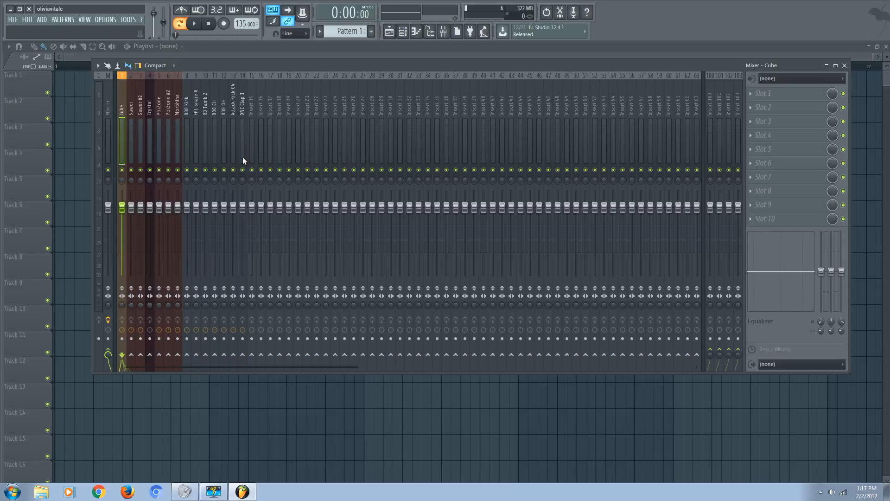
Compare the channels' mixer track numbers in the channel rack with the named tracks in the mixer.
left_click(403, 32)
left_click_drag(327, 76, 420, 65)
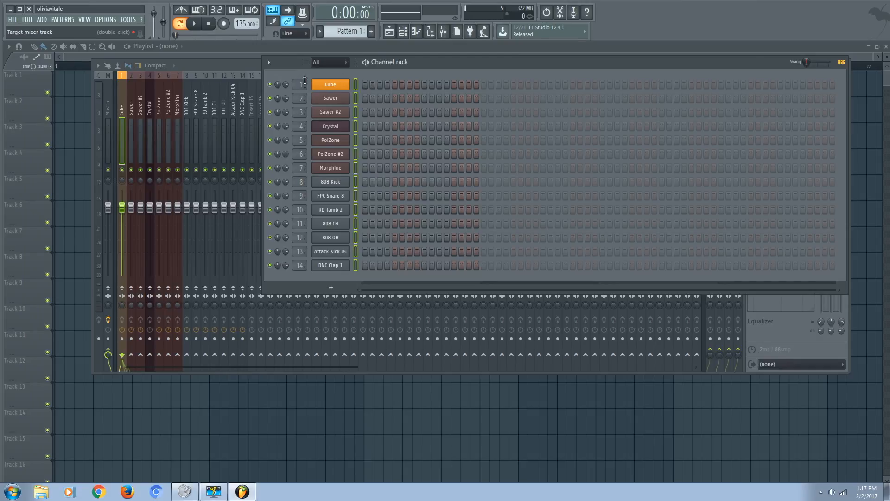
mouse_move(210, 65)
left_mouse_down()
mouse_move(227, 71)
mouse_move(200, 66)
left_mouse_up()
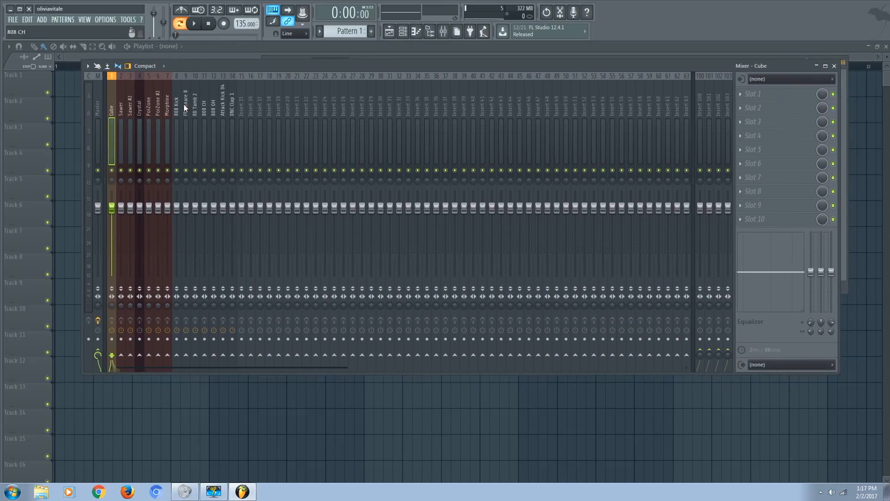
left_click(403, 31)
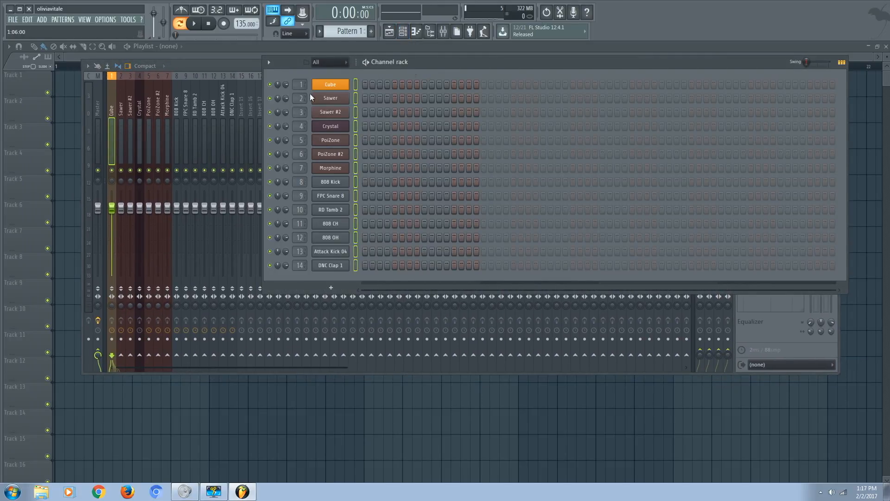
left_click(124, 113)
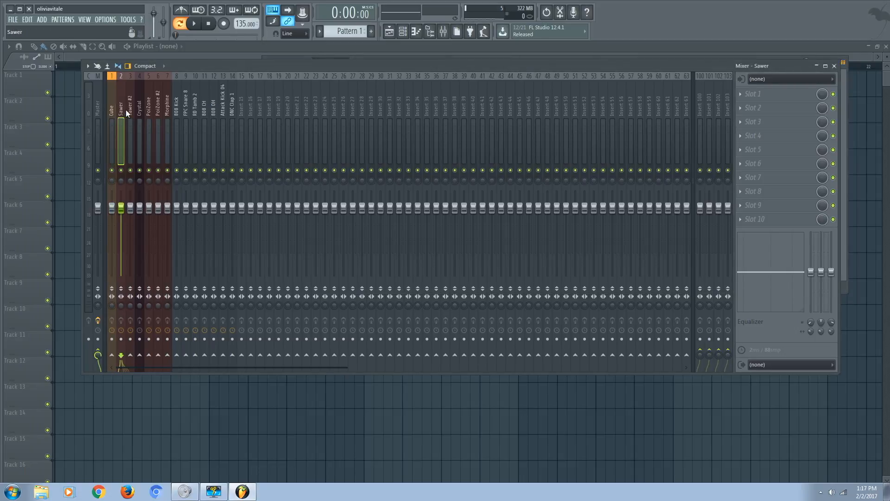
left_click(393, 35)
left_click(405, 32)
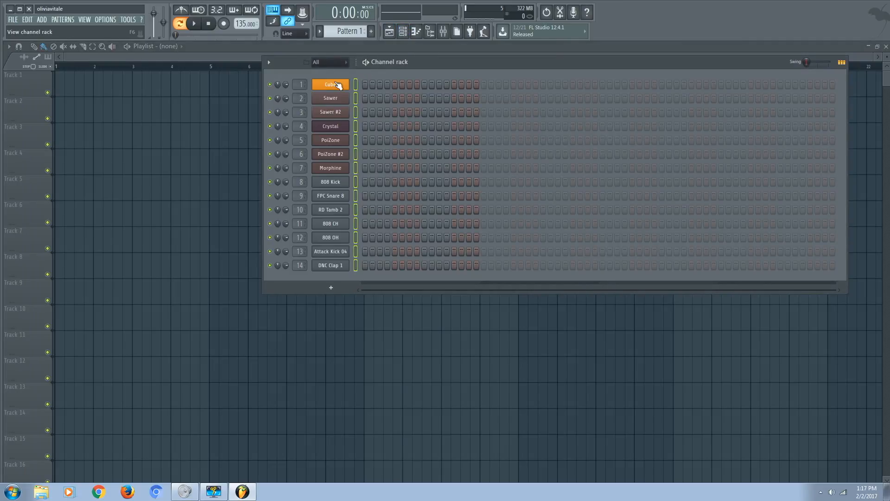
Rename Pattern 1 as arp.
left_click(320, 31)
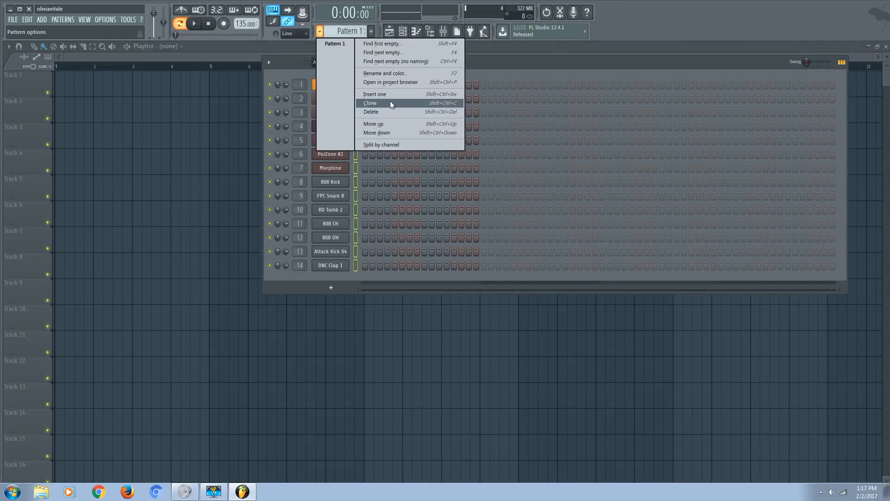
left_click(391, 74)
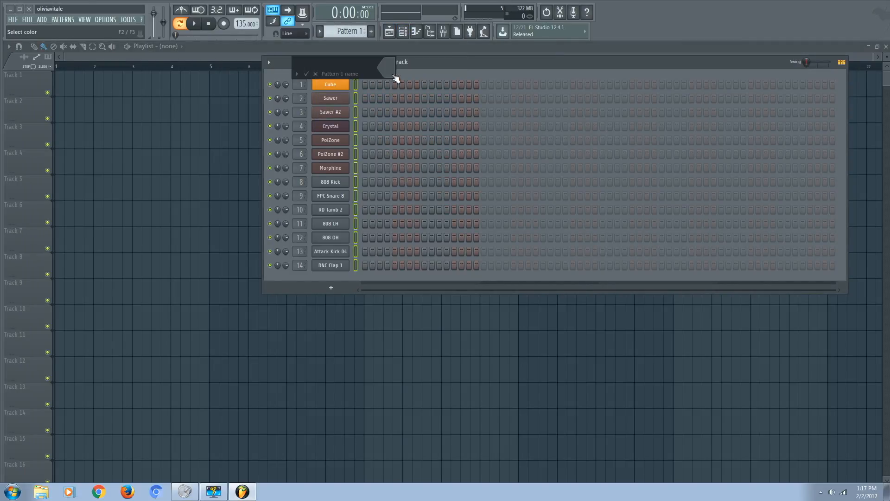
type("arp")
key("Return")
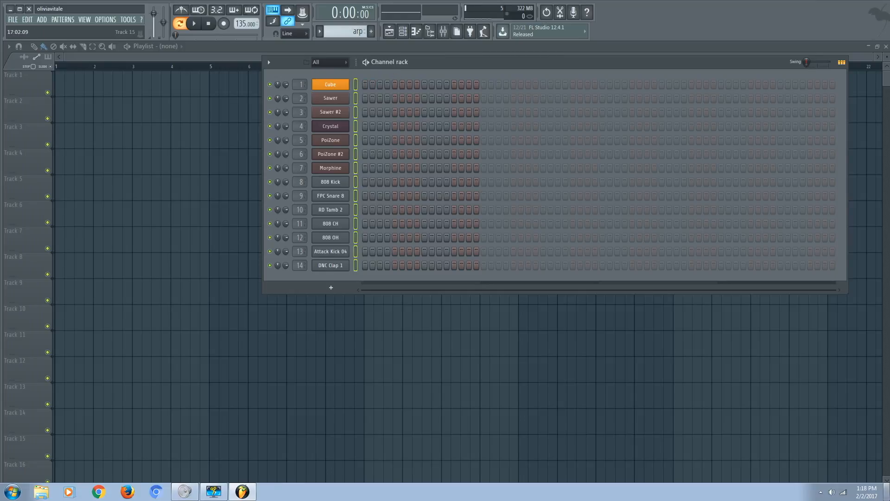
Place an A4, C5 and E5 chord at the start of bar 1 in the Cube channel's piano roll.
left_click(416, 31)
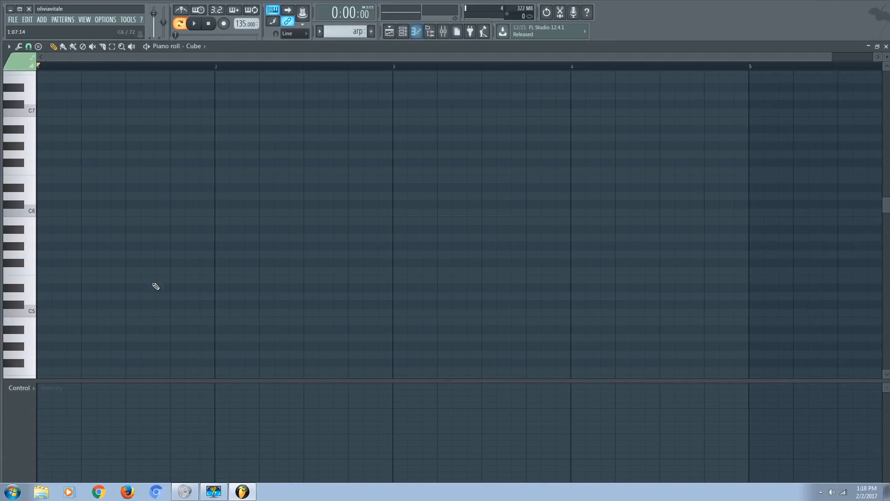
left_click_drag(830, 54, 873, 55)
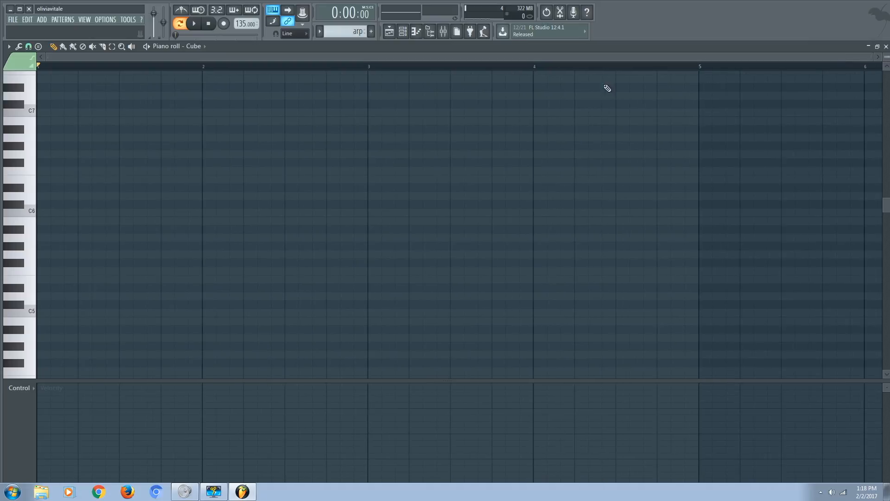
scroll(65, 187, "down", 3)
left_click(46, 287)
left_click(47, 262)
left_click(47, 229)
scroll(106, 278, "down", 6)
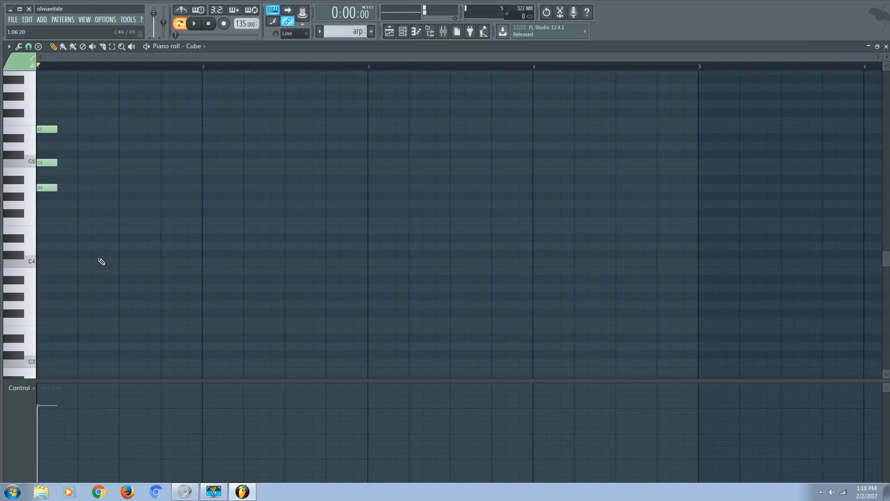
scroll(99, 260, "up", 3)
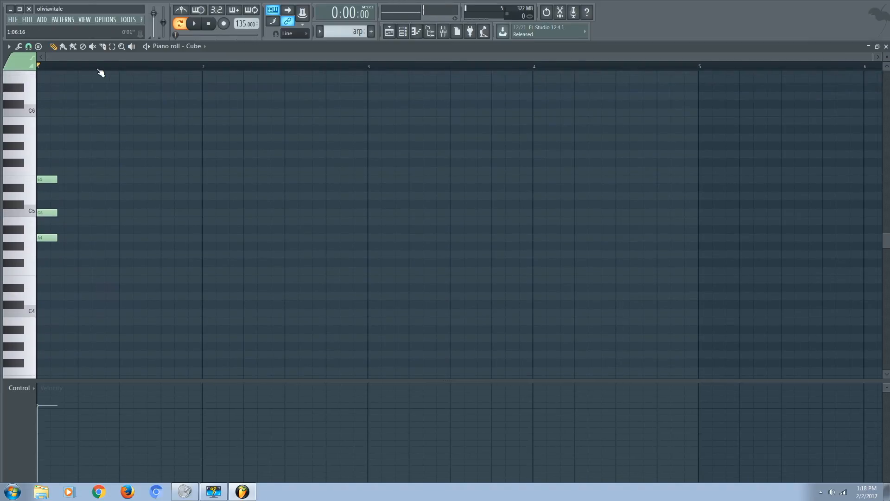
Lengthen the three chord notes together to almost half a bar and set the piano roll snap to Cell.
left_click(111, 47)
left_click_drag(51, 167, 55, 298)
left_click_drag(58, 177, 118, 202)
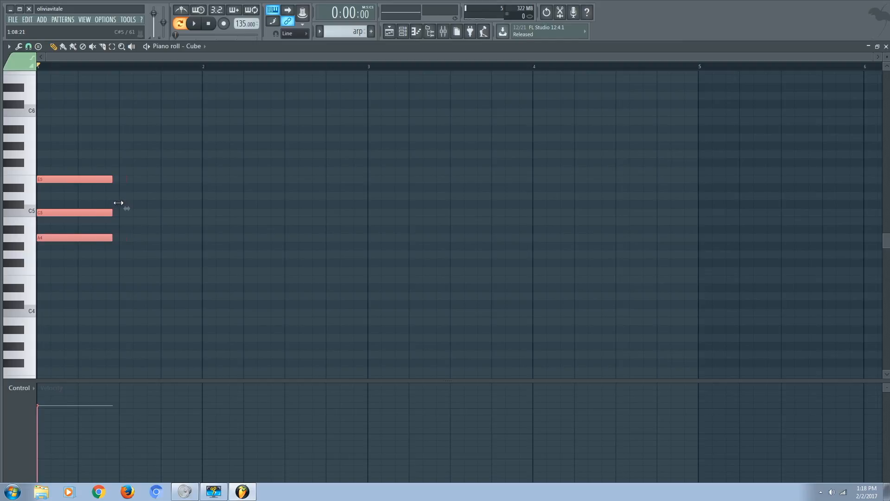
left_click(28, 46)
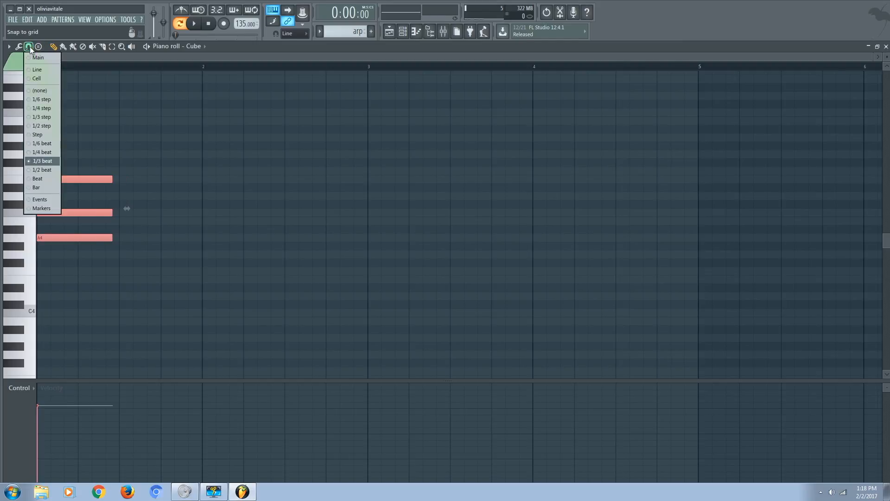
left_click(37, 81)
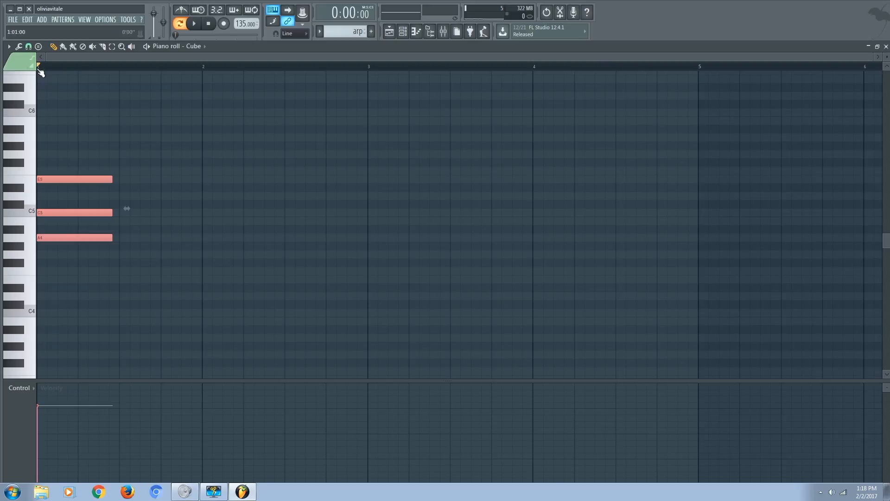
left_click(28, 46)
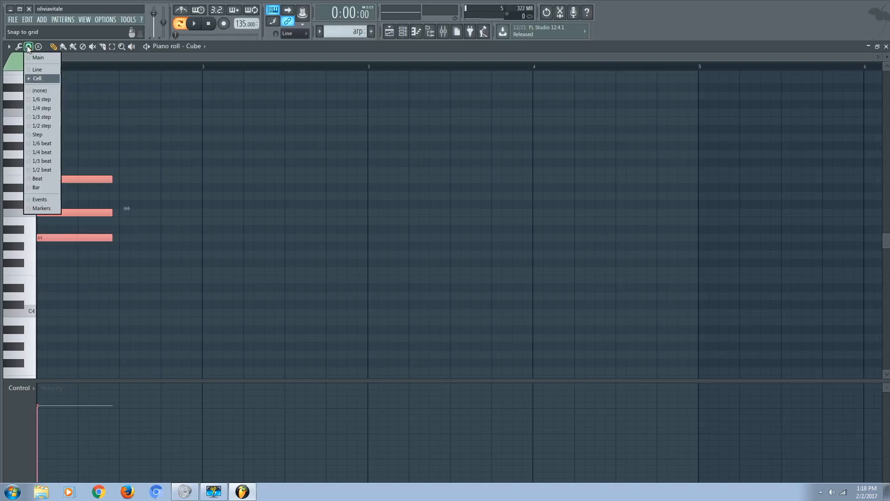
left_click(40, 78)
Extend the chord notes past the middle of bar 1 and remove the excess so they last exactly half a bar.
left_click_drag(113, 178, 143, 179)
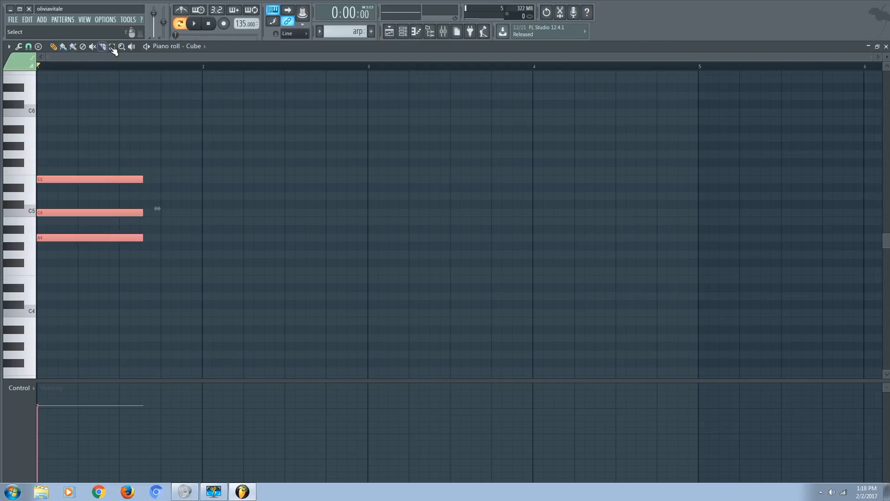
left_click_drag(119, 221, 127, 295)
left_click(83, 47)
left_click(132, 179)
left_click(131, 213)
left_click(131, 238)
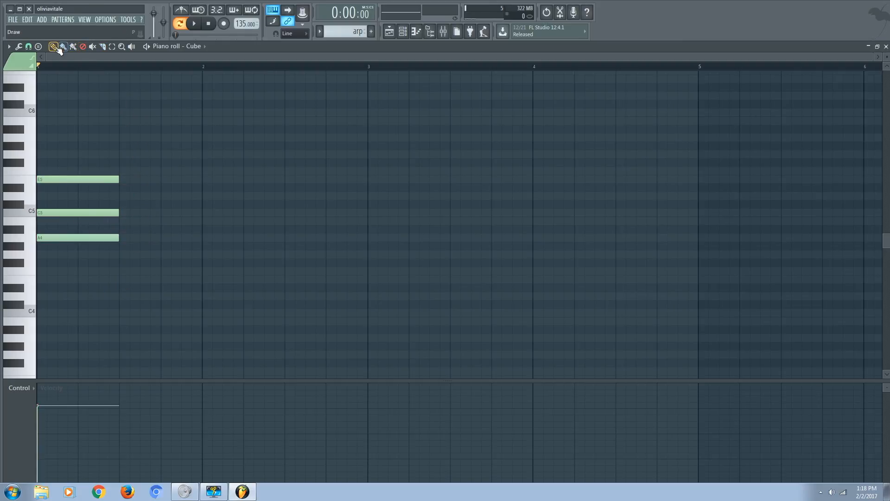
Copy the chord to bar 2, shorten the copy to two steps, repeat it on all four beats, and play the pattern.
left_click(112, 47)
key("ctrl+a")
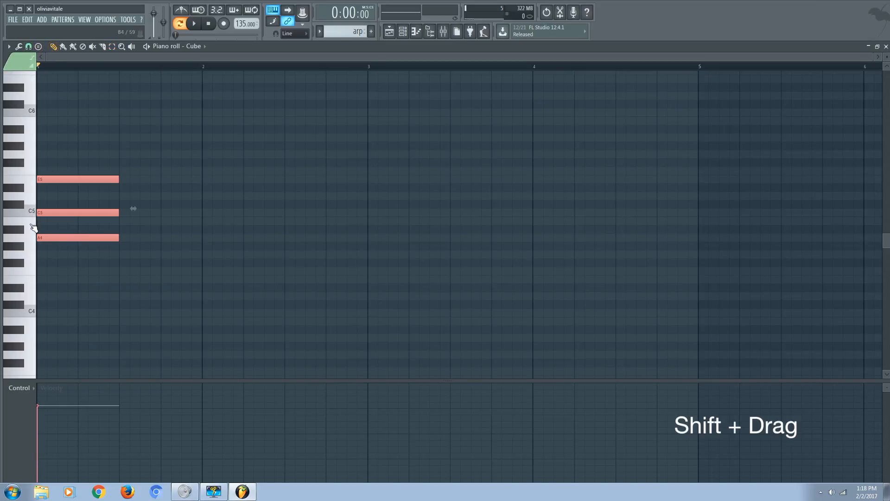
left_click_drag(49, 180, 205, 185)
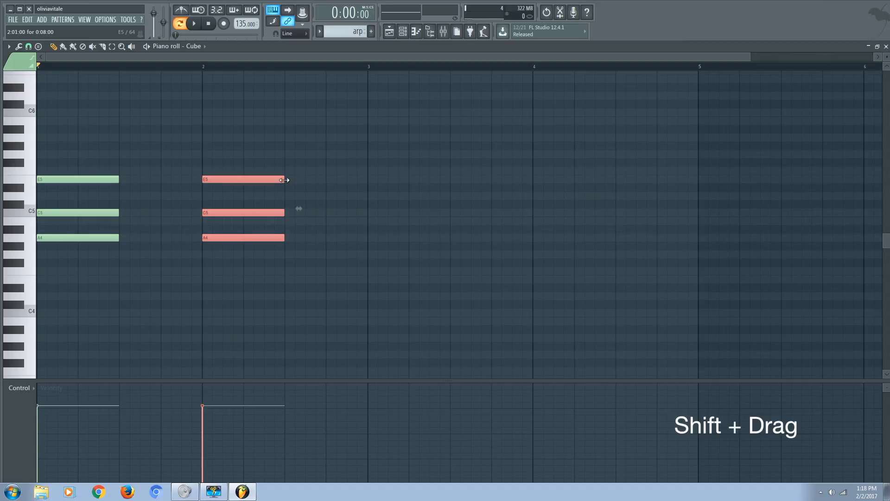
left_click_drag(284, 180, 224, 180)
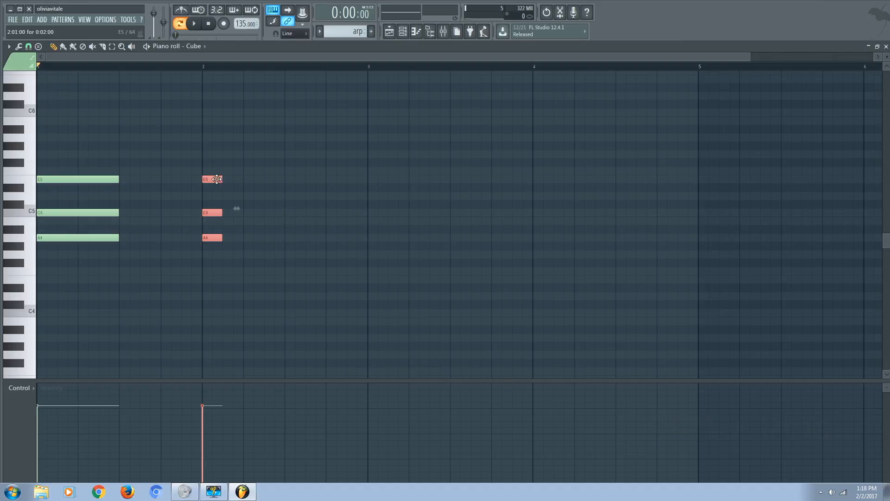
left_click_drag(211, 182, 330, 180)
key("space")
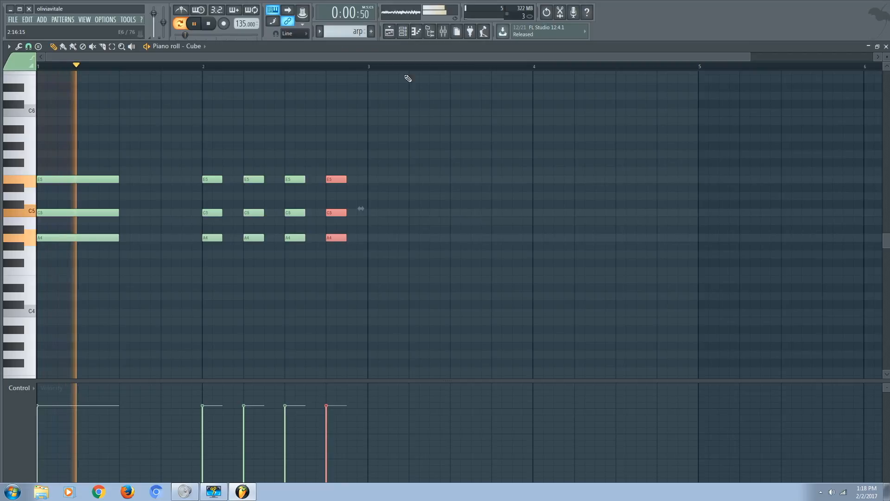
Duplicate the two-bar chord phrase into bars 3 and 4 and transpose it to C5, D#5 and G5.
mouse_move(98, 110)
left_mouse_down()
mouse_move(291, 325)
mouse_move(347, 326)
left_mouse_up()
left_click(55, 46)
key("space")
left_click_drag(78, 181, 743, 191)
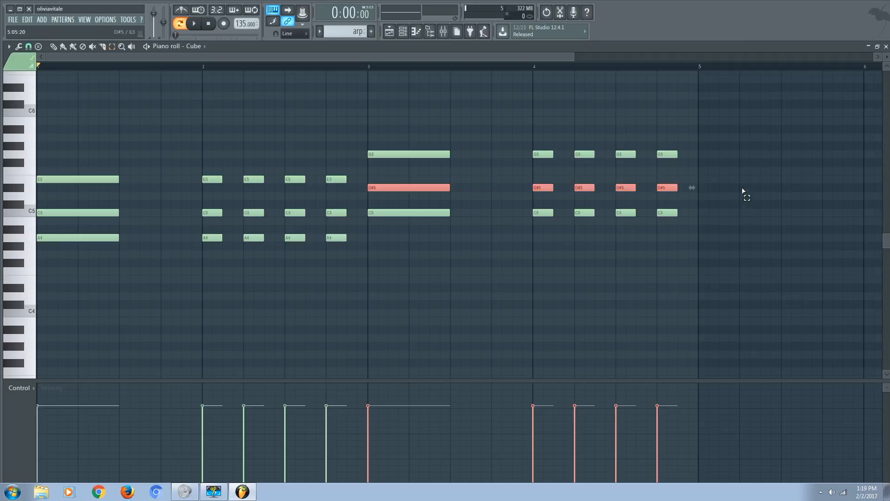
left_click_drag(406, 58, 527, 43)
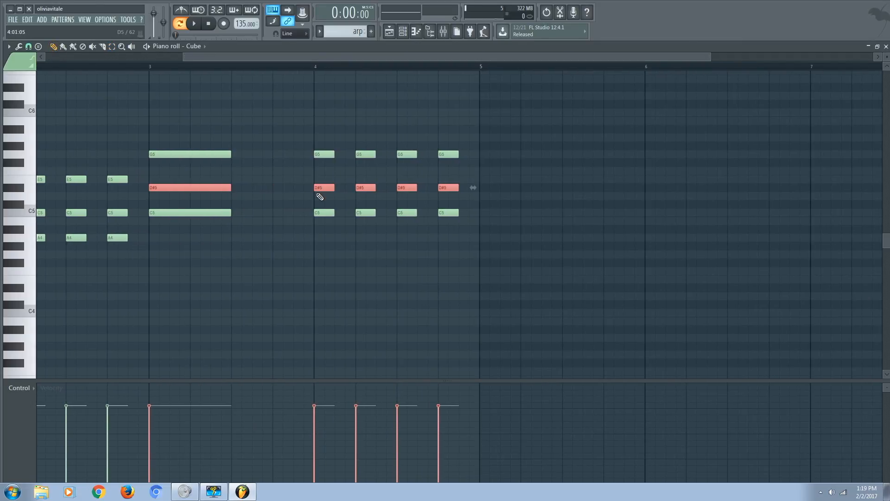
Raise the middle notes of bars 3 and 4 to E5, then copy the phrase to bars 5 and 6 as G4, B4 and D5.
key("shift+Up")
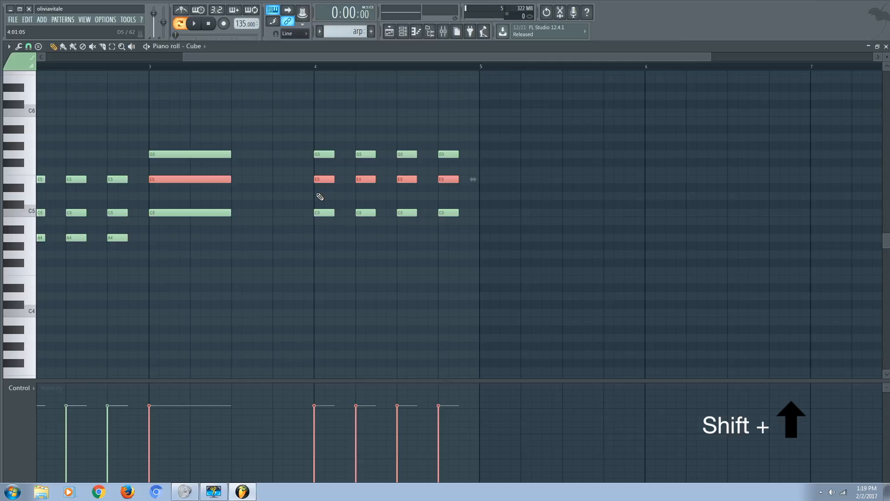
left_click(111, 47)
left_click_drag(170, 116, 599, 292)
left_click(54, 47)
left_click_drag(176, 152, 513, 206)
left_click_drag(514, 217, 510, 186)
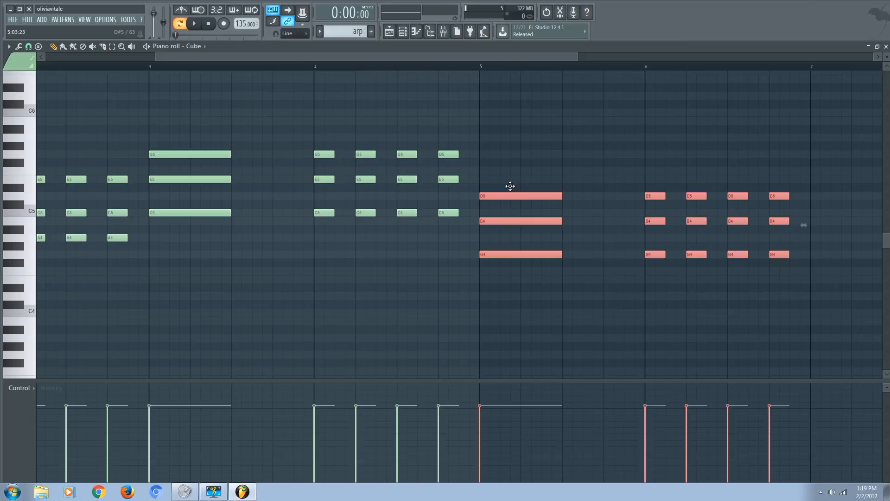
Duplicate the phrase from bars 5 and 6 into bars 7 and 8, transposed to F4, A4 and C5.
left_click_drag(451, 56, 633, 56)
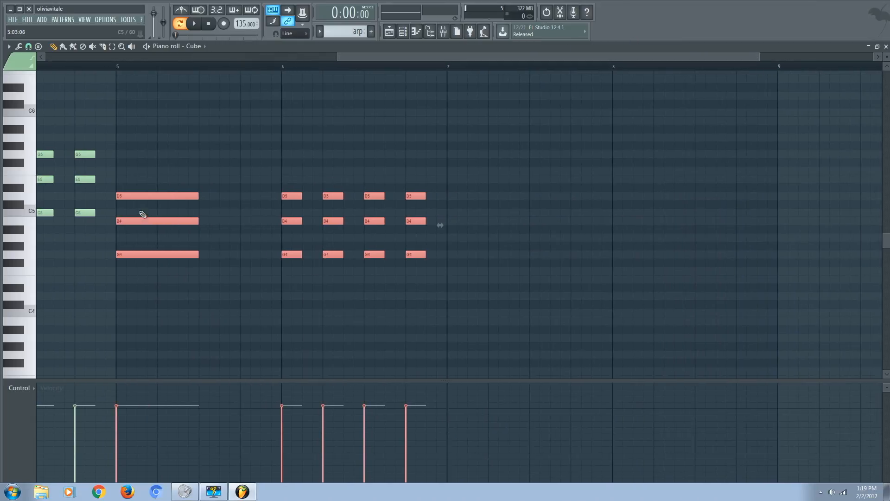
mouse_move(136, 198)
left_mouse_down()
mouse_move(477, 190)
mouse_move(467, 189)
mouse_move(474, 237)
mouse_move(466, 213)
left_mouse_up()
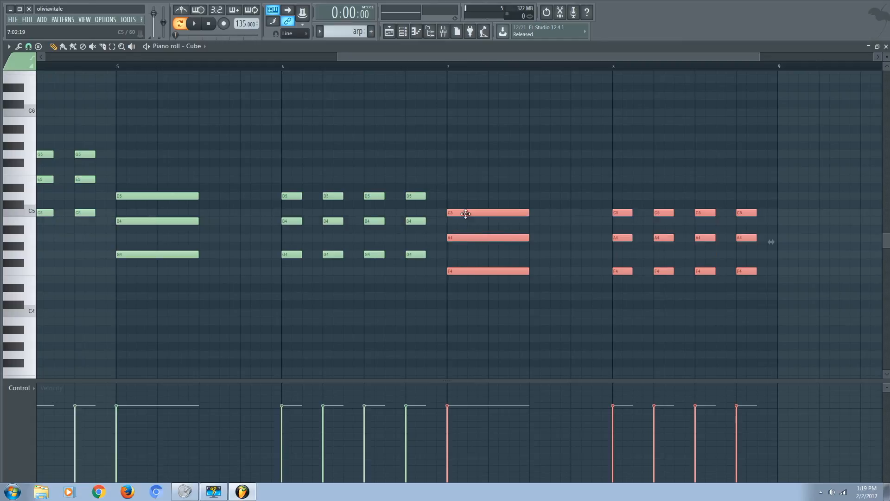
left_click_drag(333, 59, 88, 60)
Place the arp pattern on playlist Track 1 from bar 1, repeat it from bar 9, and play the start.
left_click(390, 32)
left_click(138, 134)
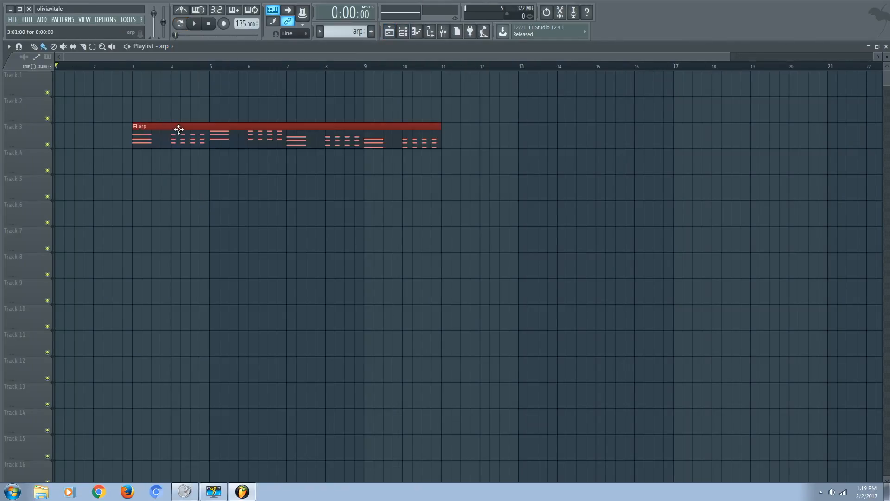
left_click_drag(179, 128, 55, 62)
left_click(428, 88)
left_click_drag(446, 89, 389, 89)
key("space")
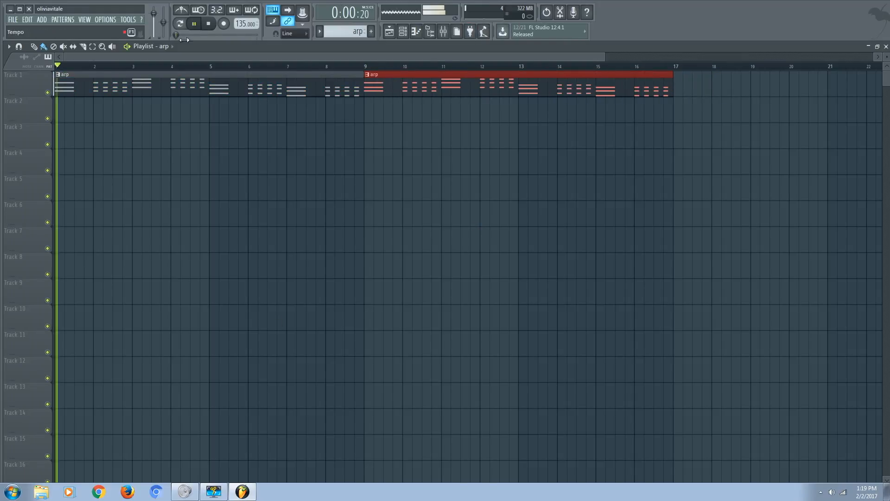
key("space")
Switch to the empty Pattern 2 with the channel rack open and rename the pattern "saw".
left_click(402, 31)
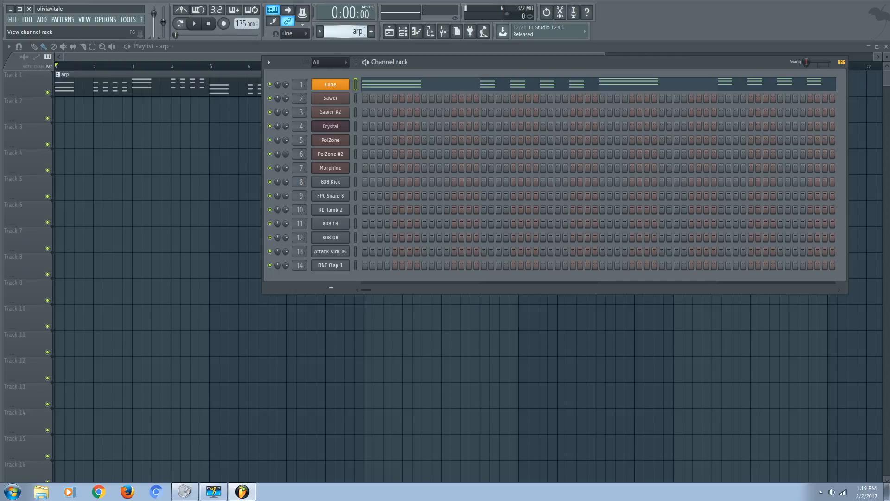
scroll(345, 30, "up", 1)
left_click(319, 31)
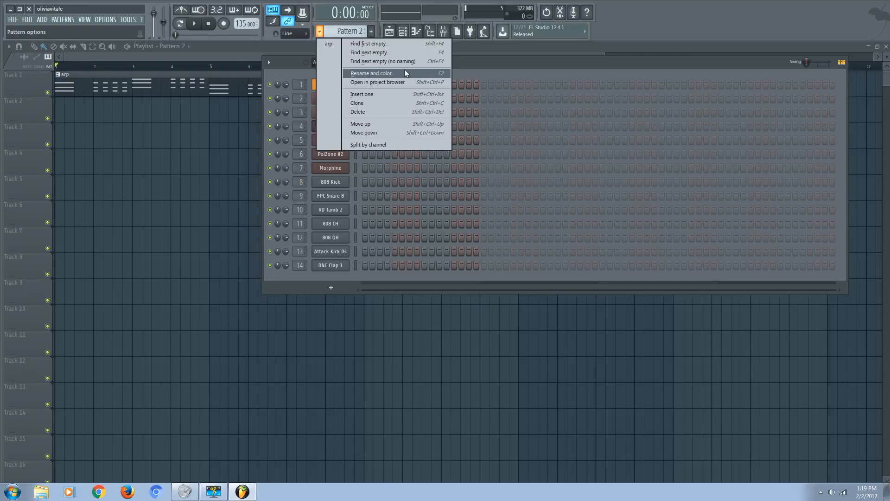
left_click(372, 72)
type("s")
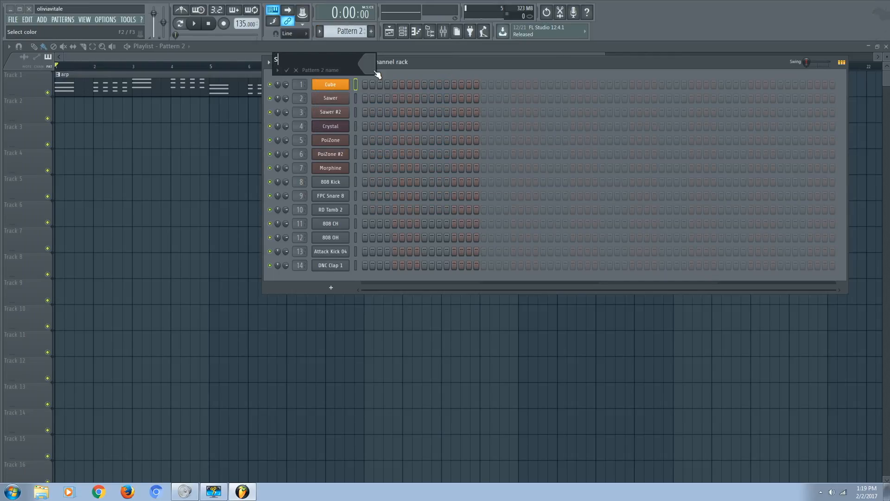
type("aw")
key("Return")
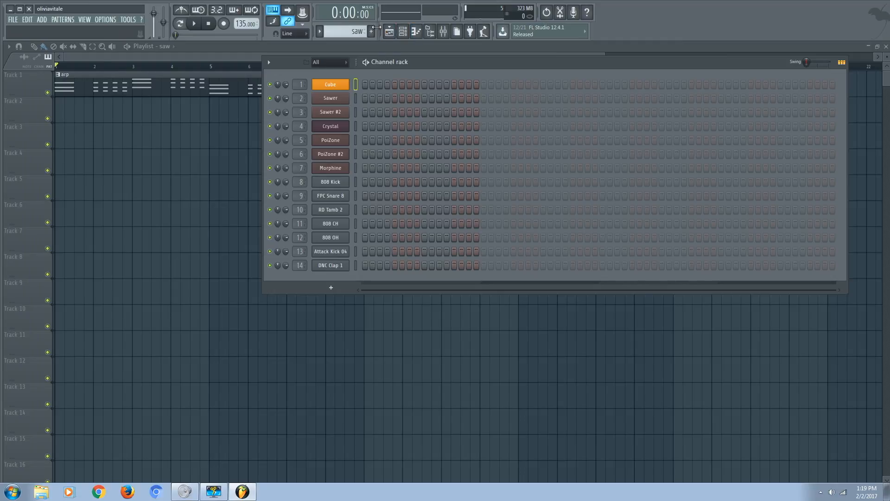
Copy the Cube channel's notes from the arp pattern and paste them into the Sawer channel of the saw pattern.
scroll(356, 31, "down", 1)
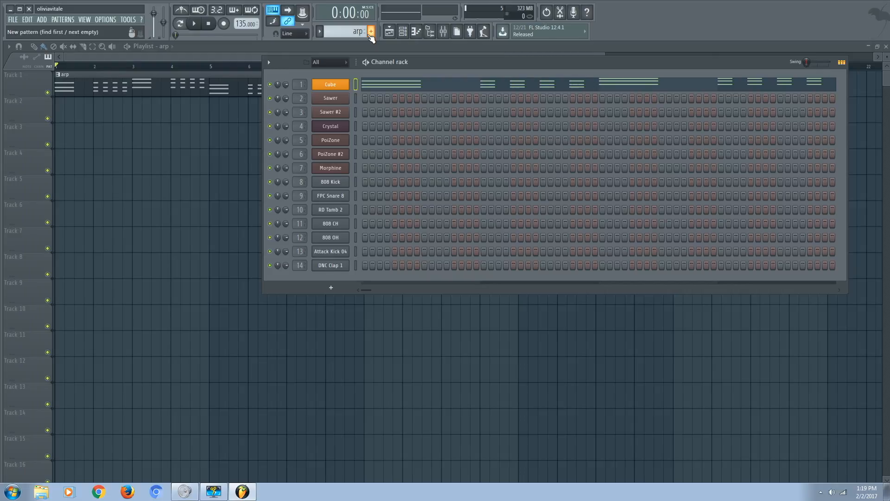
key("ctrl+c")
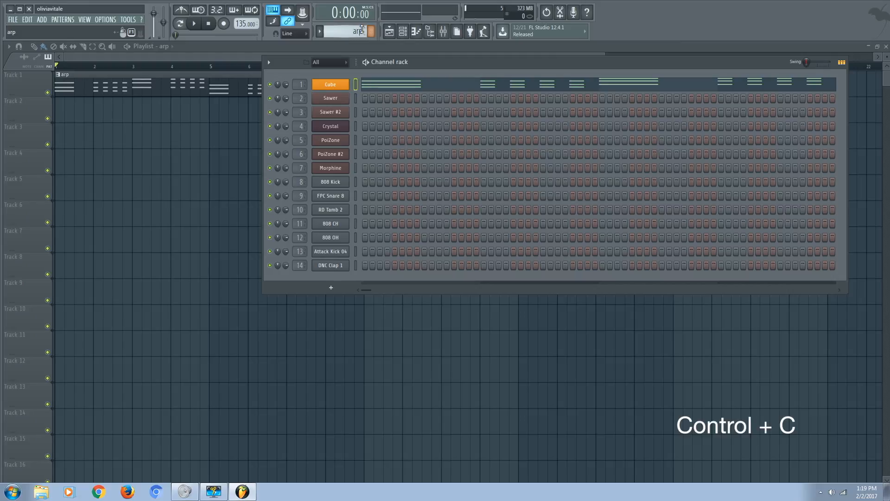
left_click_drag(361, 30, 362, 21)
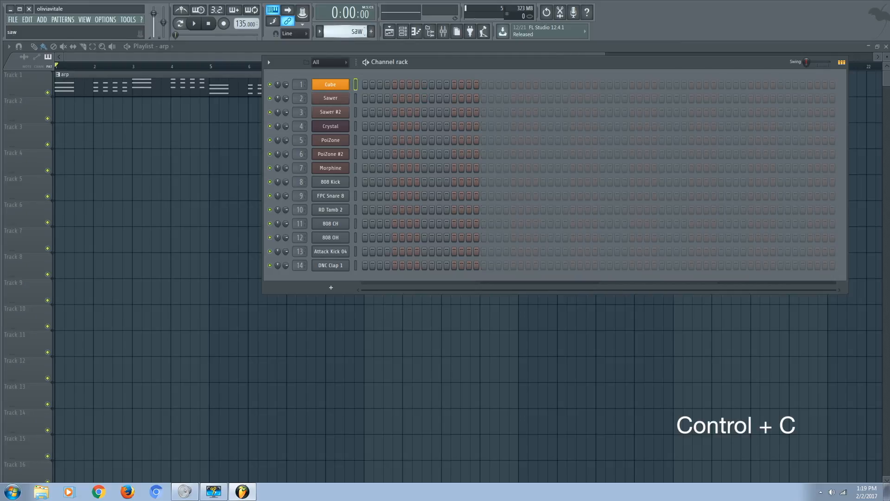
left_click(354, 100)
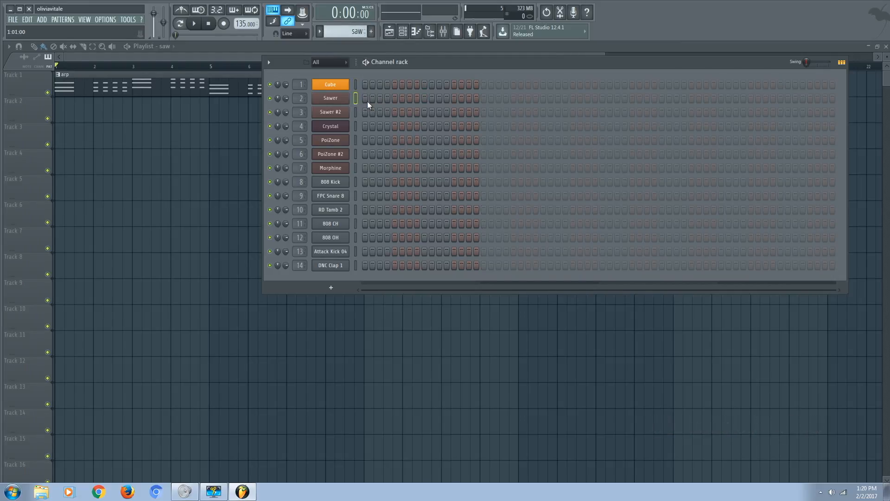
key("ctrl+v")
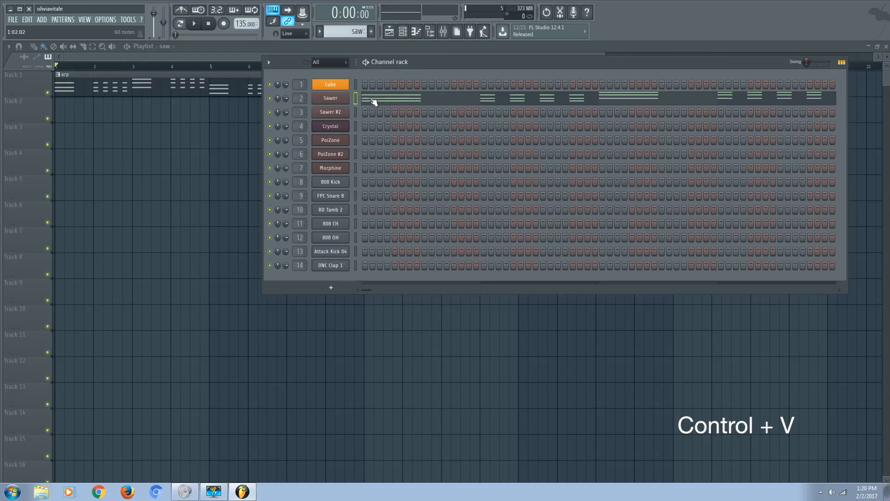
In Sawer's piano roll, lengthen the short chords of bar 2 to fill each beat, and play the pattern before and after.
left_click(415, 31)
left_click_drag(399, 56, 800, 55)
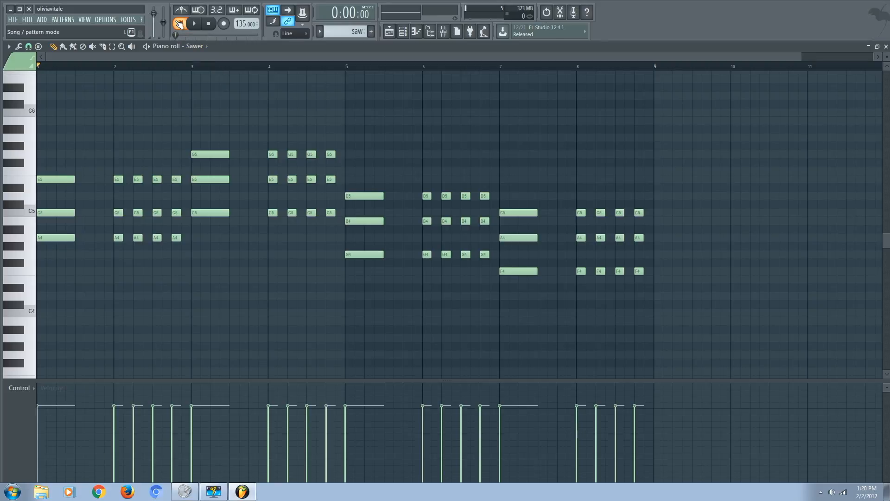
key("space")
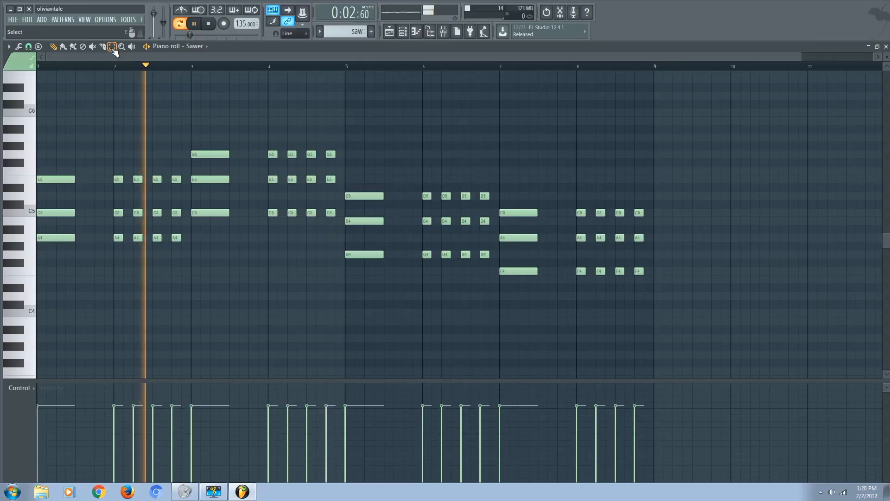
key("space")
left_click_drag(110, 149, 184, 291)
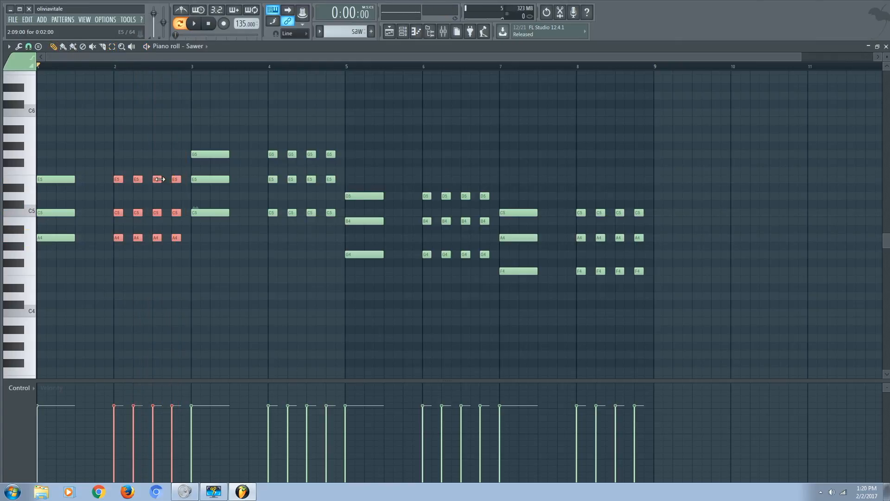
left_click_drag(160, 179, 168, 180)
key("space")
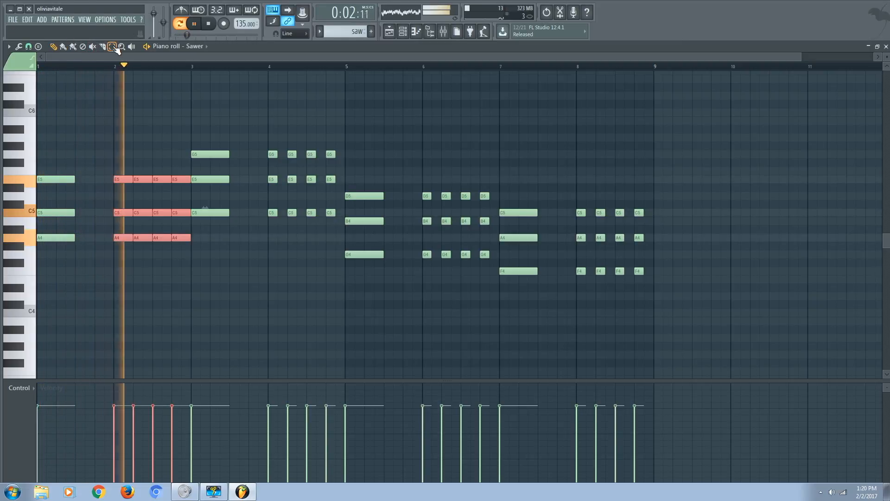
key("space")
Select the short chords in bars 4, 6 and 8 together, lengthen them to fill each beat, and play the pattern.
left_click_drag(271, 100, 339, 286)
left_click_drag(420, 175, 466, 291)
left_click_drag(269, 119, 302, 242)
left_click_drag(265, 142, 341, 280)
left_click_drag(419, 177, 492, 327)
left_click_drag(576, 193, 670, 369)
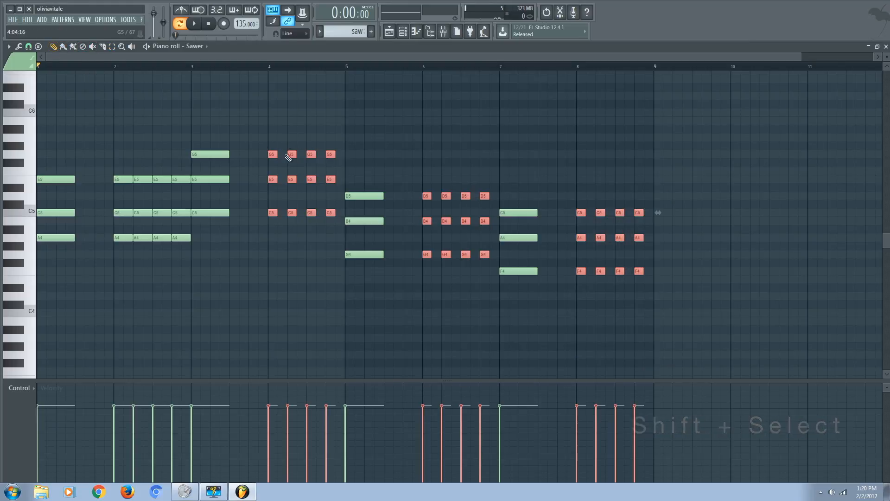
left_click_drag(274, 154, 284, 153)
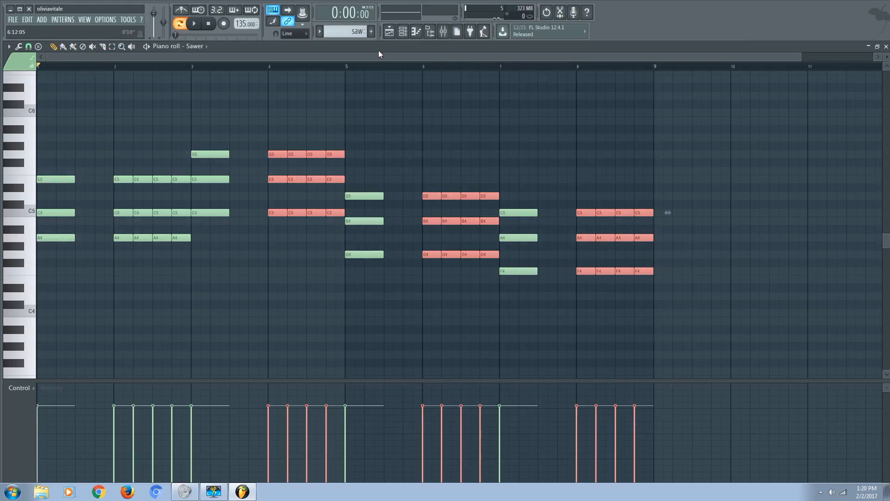
key("space")
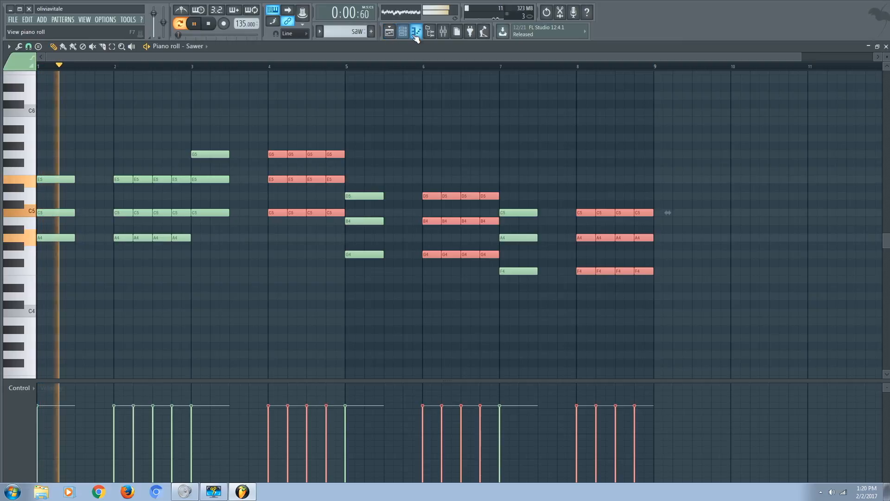
key("space")
In the Sawer synth, enable the sub-saw Square option, compare the sound on and off, and set the sub-saw octave to 1 oct.
left_click(408, 37)
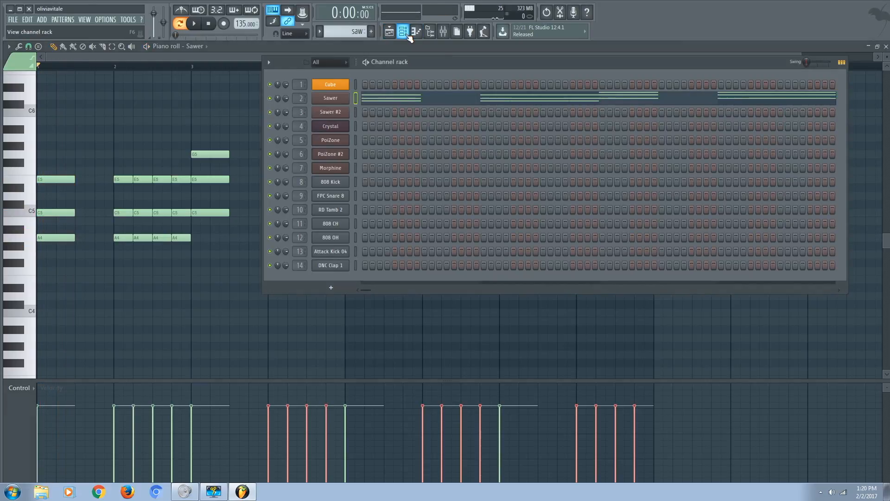
left_click(334, 100)
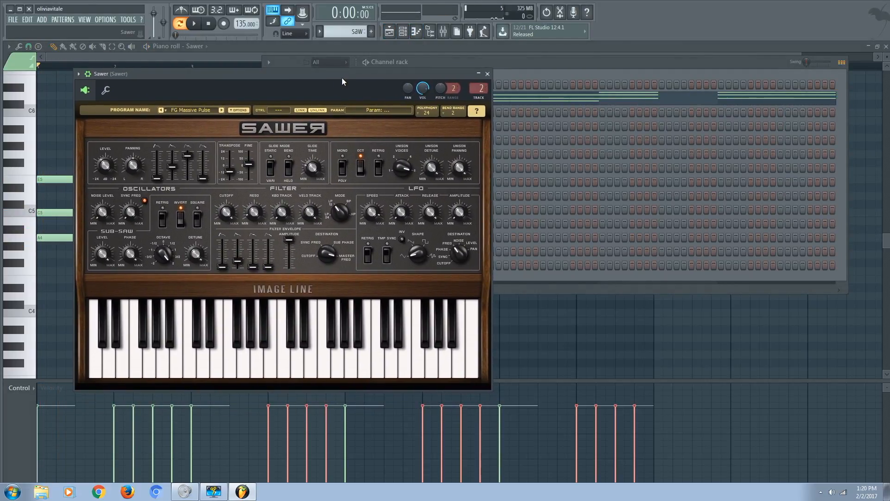
left_click_drag(342, 82, 378, 68)
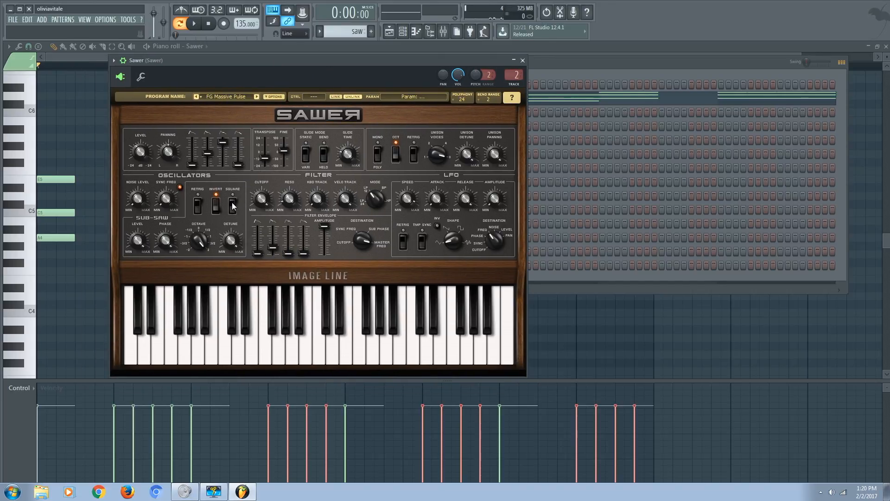
left_click(233, 206)
key("space")
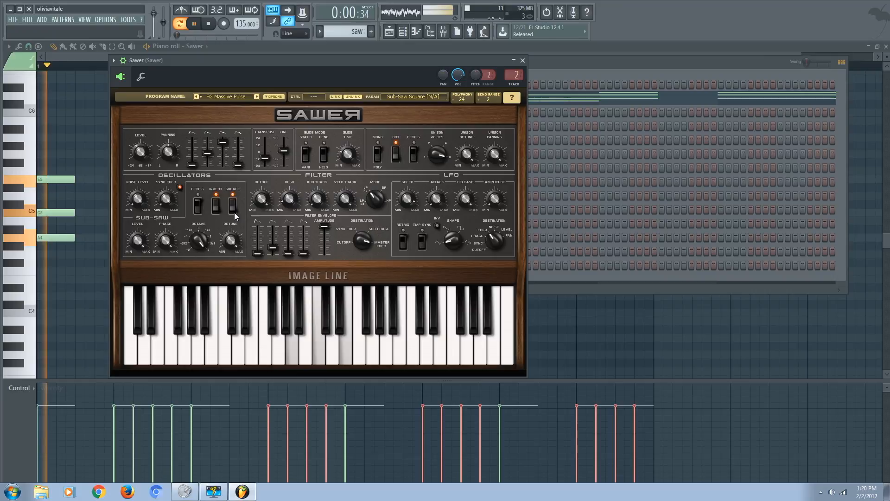
key("space")
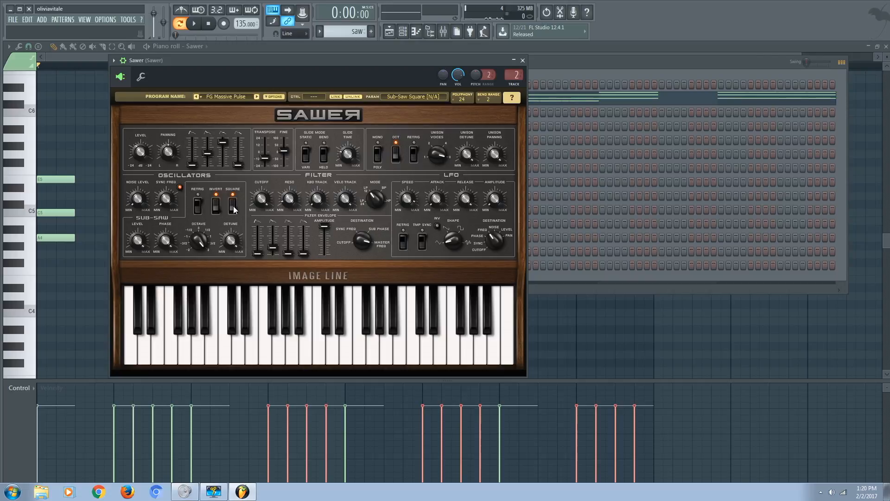
key("space")
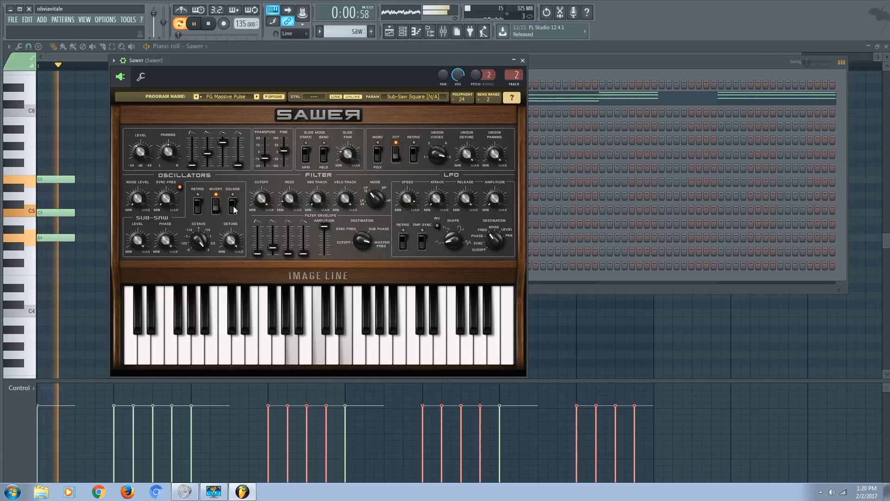
left_click(233, 206)
key("space")
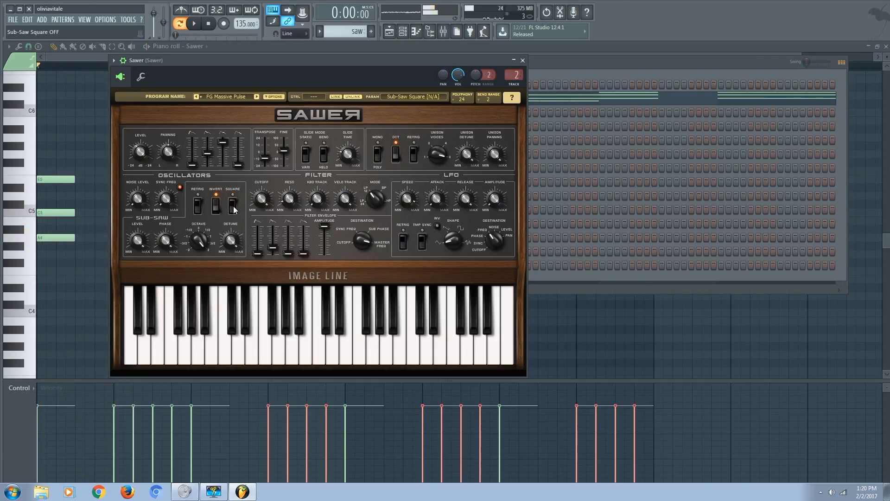
left_click_drag(203, 242, 203, 260)
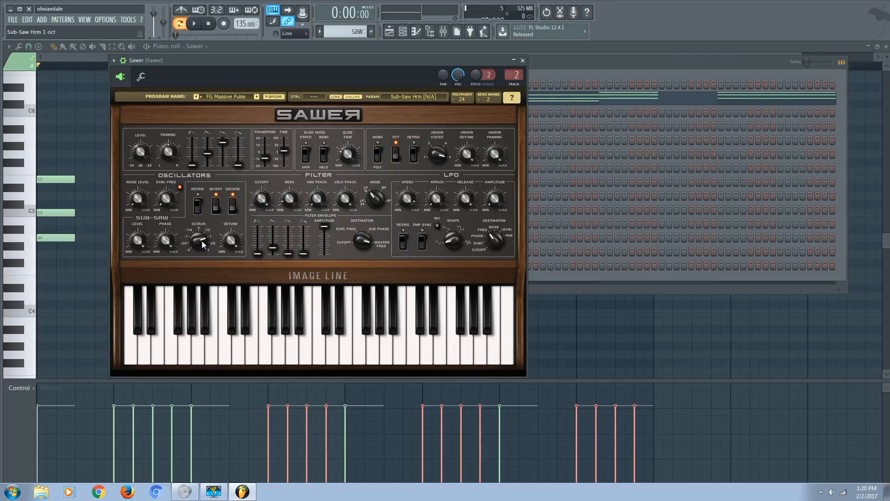
Select all of Sawer's notes in the saw pattern and transpose them up one octave.
left_click(419, 35)
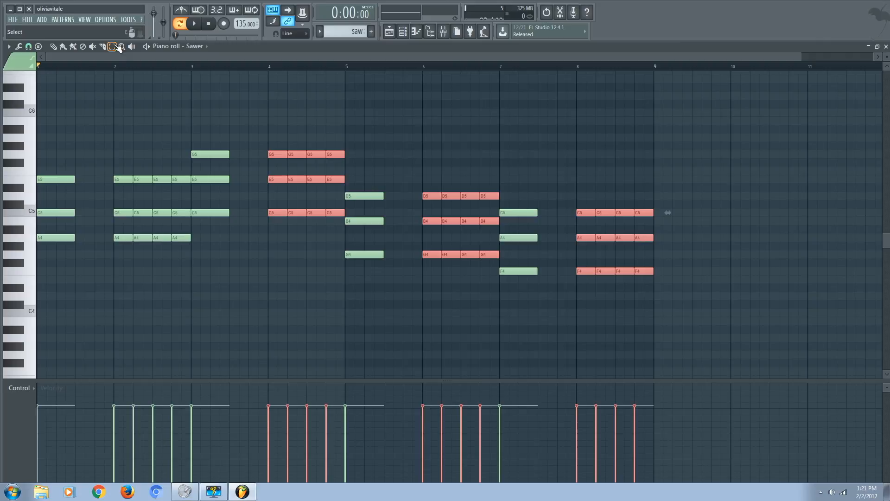
left_click_drag(48, 109, 71, 69)
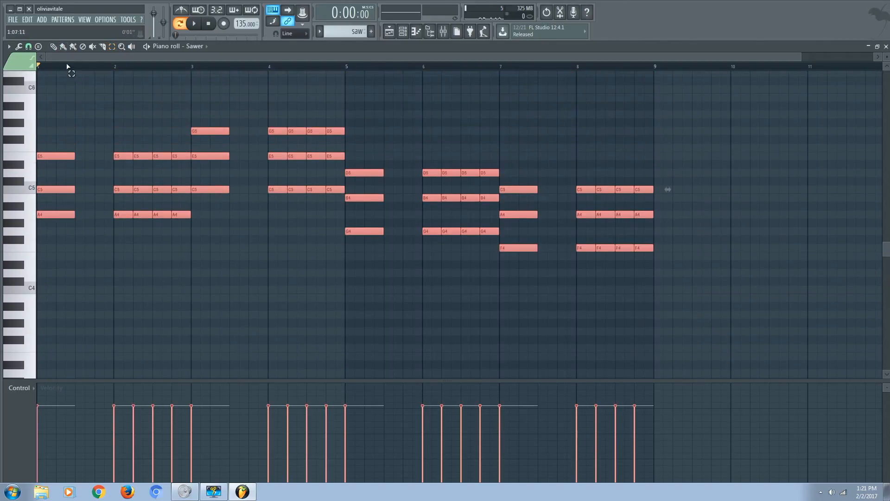
left_click(66, 84)
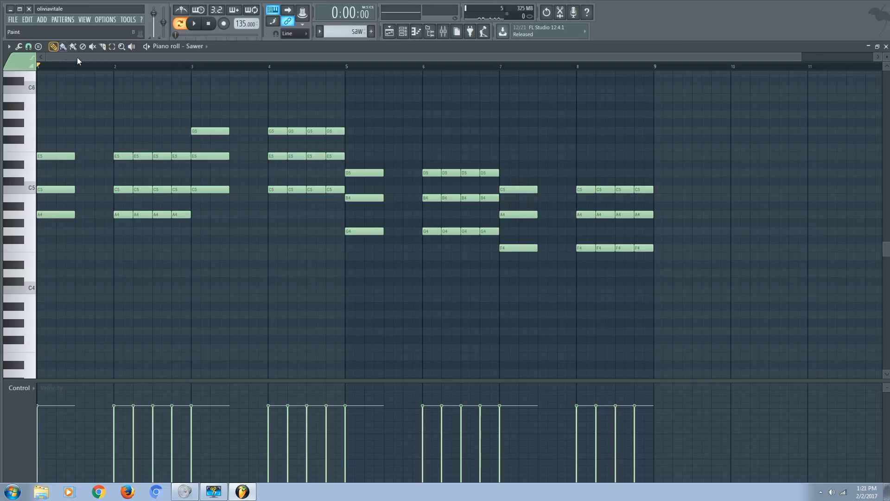
key("ctrl+a")
key("ctrl+a")
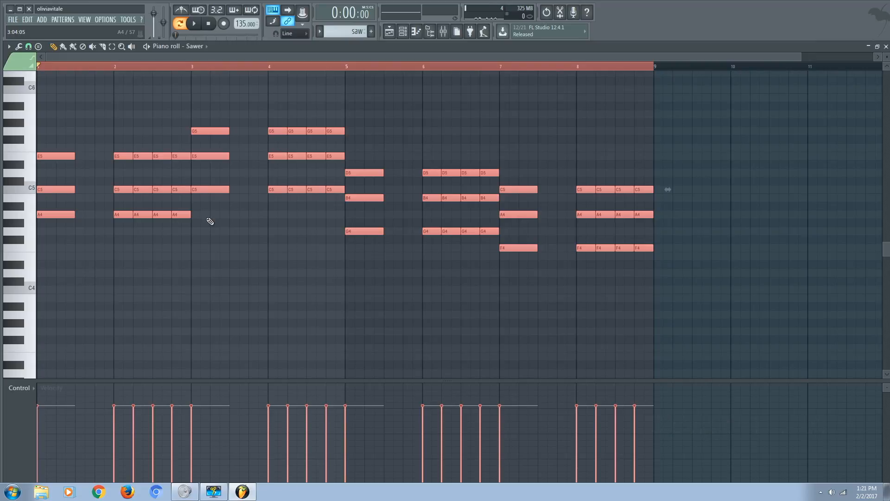
key("ctrl+Up")
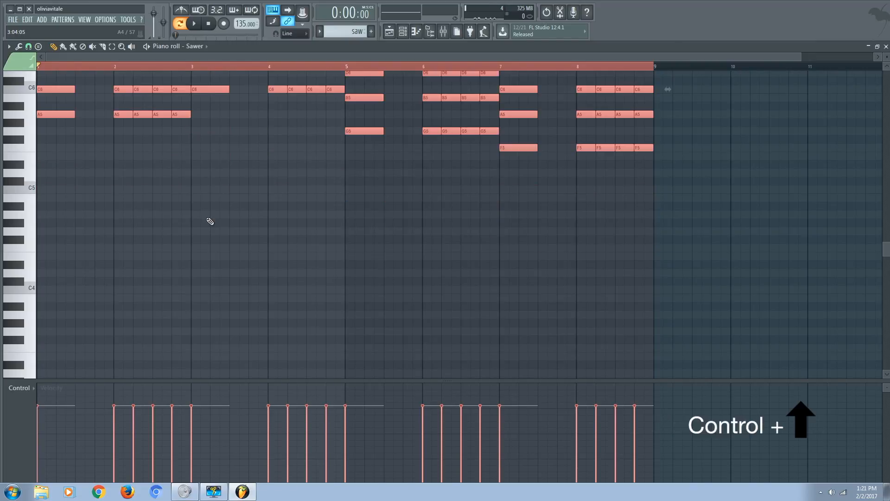
Play the transposed saw pattern and bring up the channel rack.
scroll(210, 221, "up", 5)
key("space")
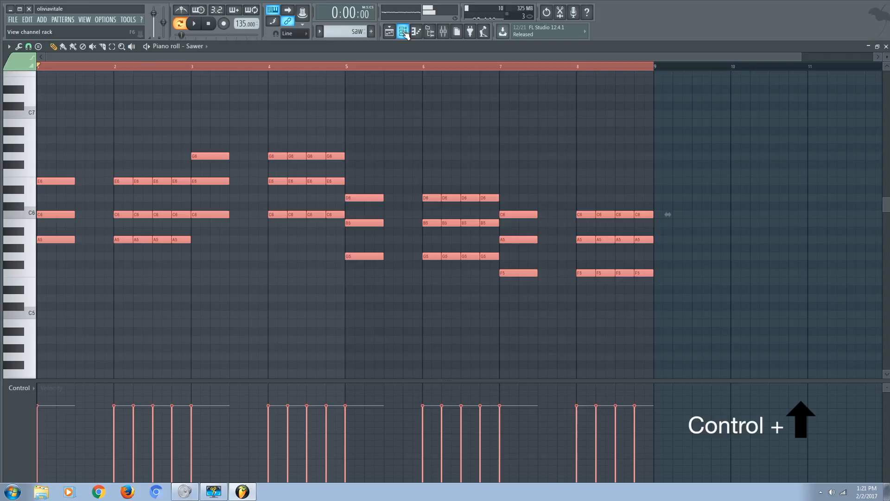
left_click(403, 31)
key("space")
Open the Sawer synth, play the pattern, and create an automation clip for Sawer's filter cutoff.
left_click(327, 86)
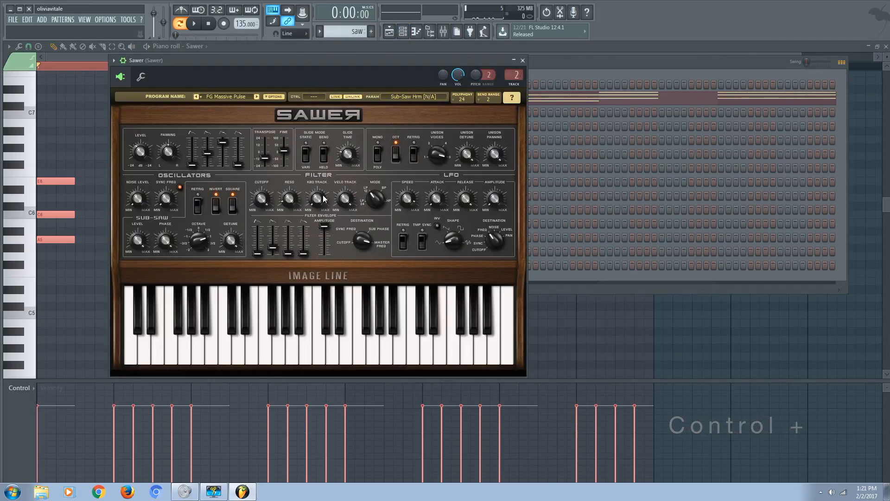
left_click(287, 199)
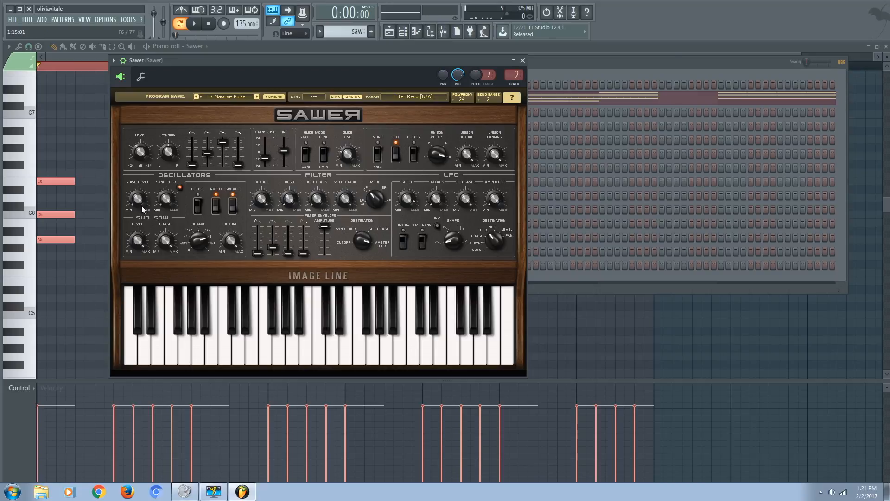
left_click(263, 199)
key("space")
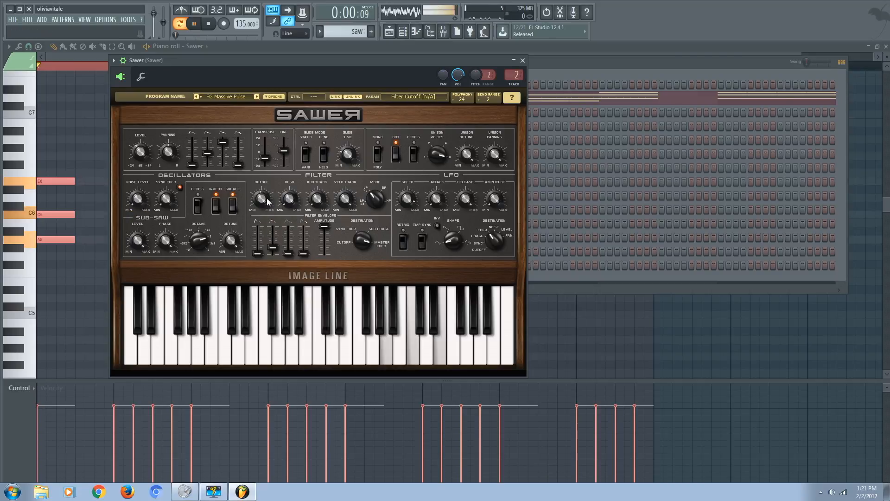
key("space")
right_click(264, 200)
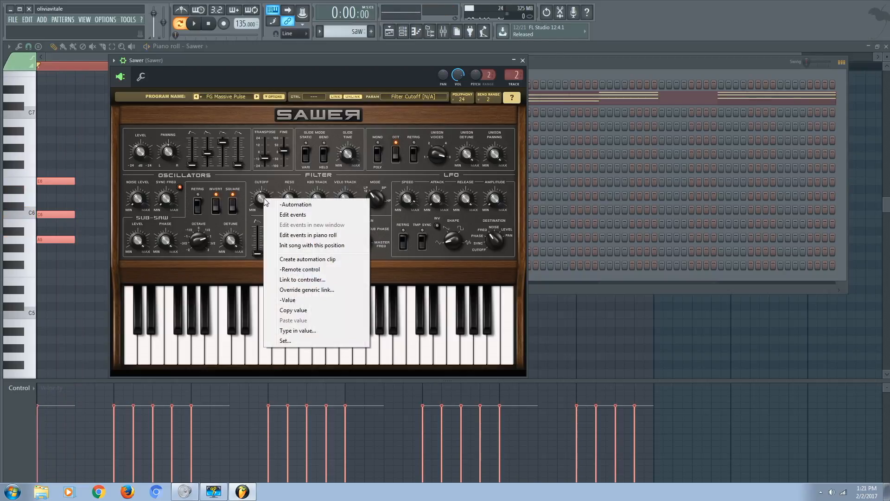
left_click(301, 262)
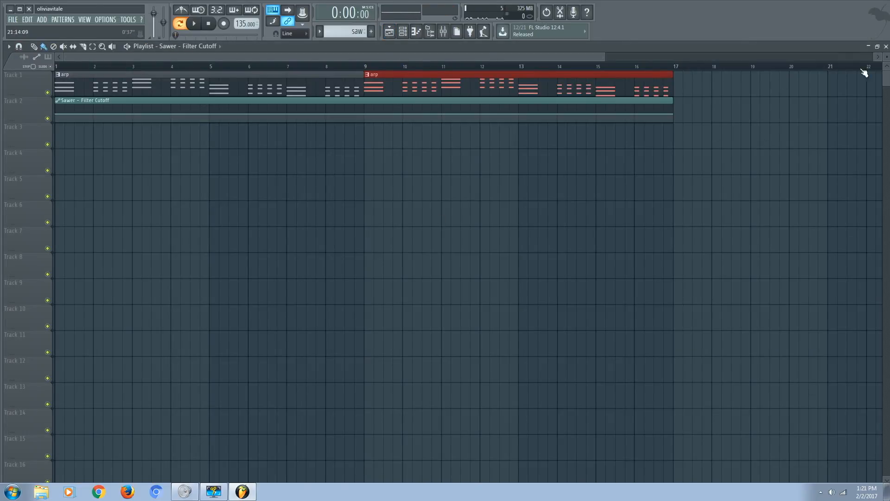
Make the playlist tracks taller and shorten the Sawer filter cutoff clip to end at bar 9.
left_click_drag(885, 57, 885, 88)
left_click_drag(678, 141, 365, 141)
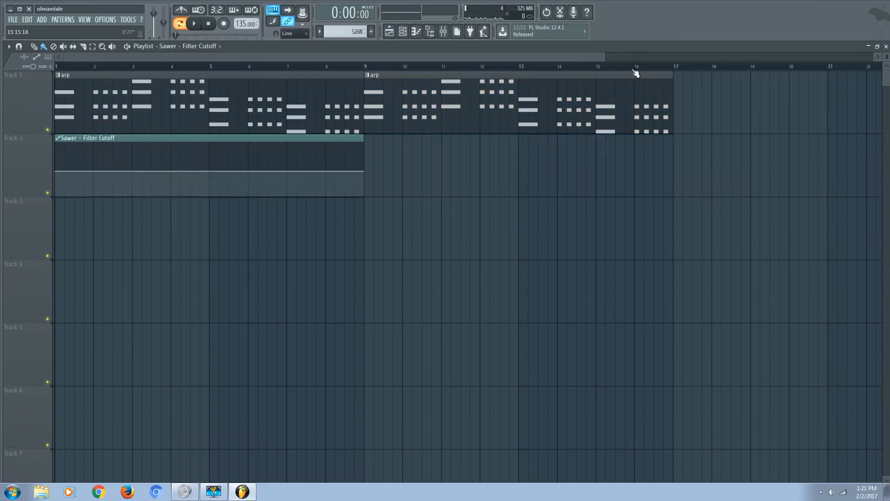
In the filter cutoff clip, lower the starting point to about 22% and add a point of about 84% halfway through bar 1.
left_click_drag(605, 56, 289, 39)
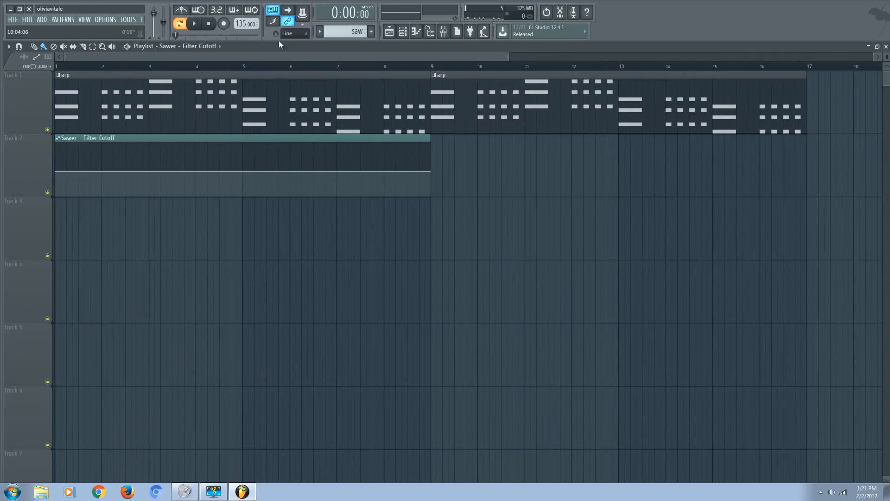
left_click_drag(57, 173, 55, 184)
right_click(79, 153)
left_click_drag(80, 152, 78, 151)
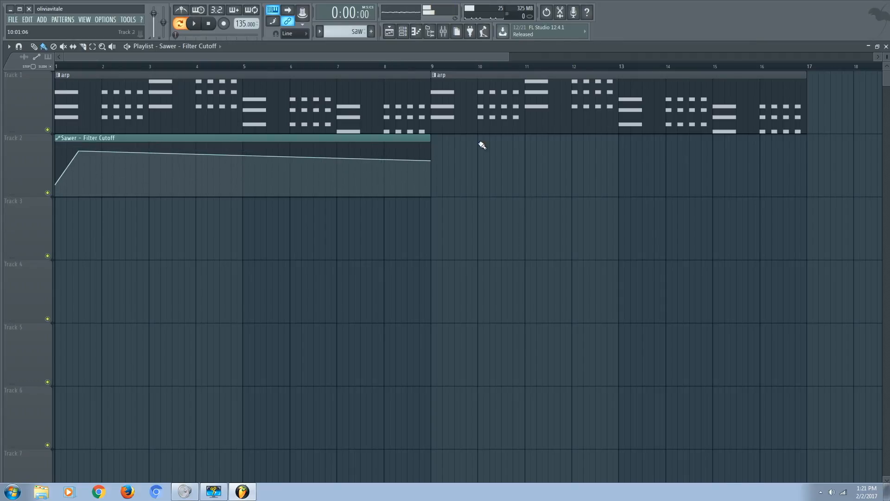
Move the filter cutoff clip down to Track 3 and place saw pattern clips on Track 2 at bars 1 and 9.
left_click_drag(258, 147, 248, 215)
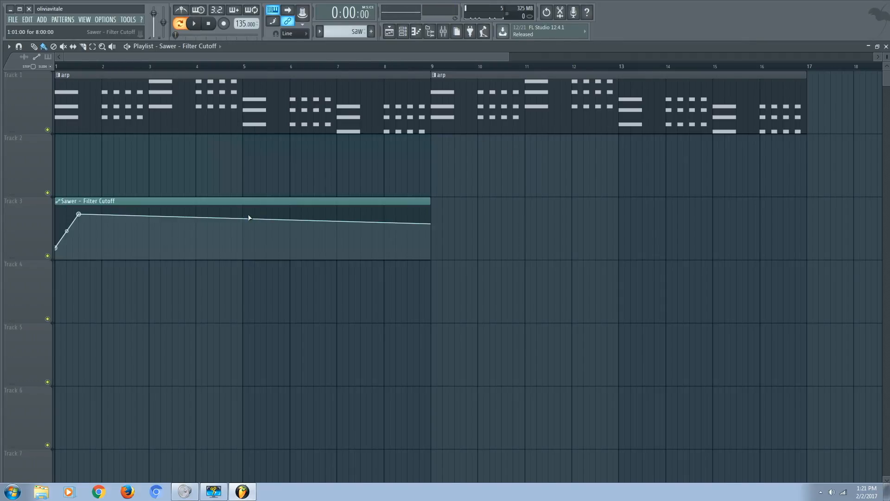
left_click(48, 57)
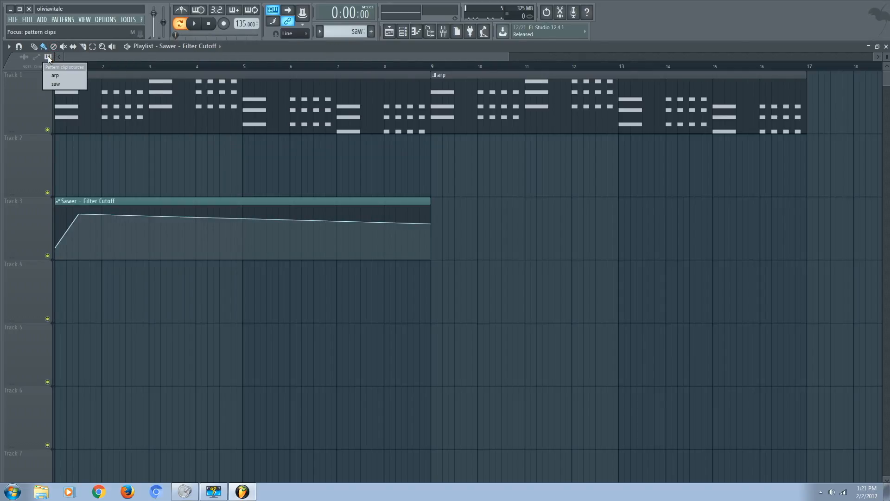
left_click(51, 85)
left_click_drag(105, 162, 41, 136)
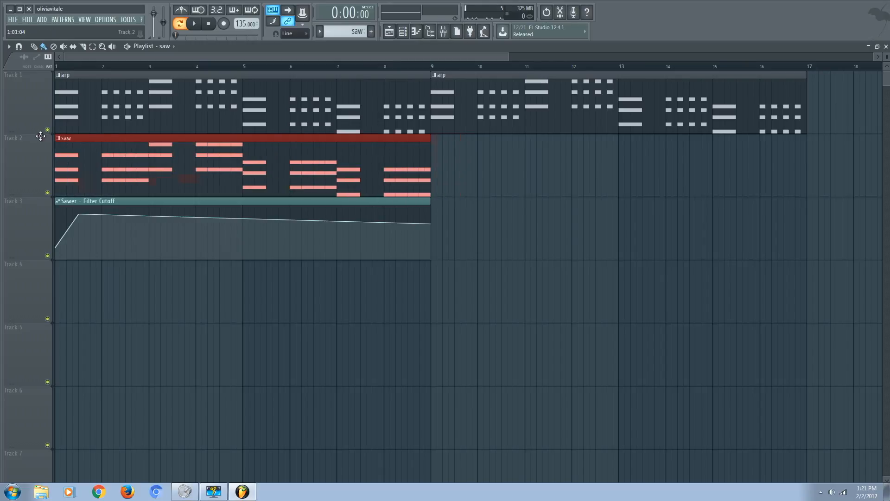
mouse_move(510, 194)
left_mouse_down()
mouse_move(477, 159)
mouse_move(465, 159)
mouse_move(471, 155)
left_mouse_up()
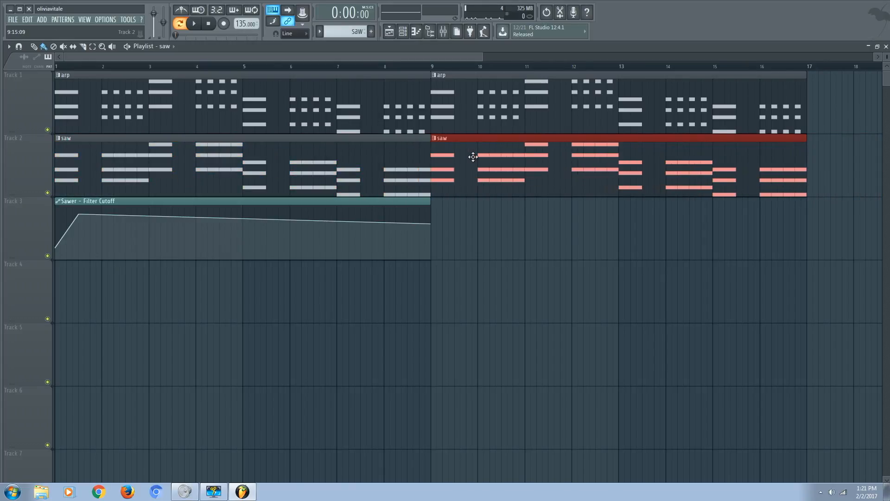
Switch playback to song mode, mute Track 1 with the arp clips, and play the arrangement.
left_click_drag(509, 57, 570, 57)
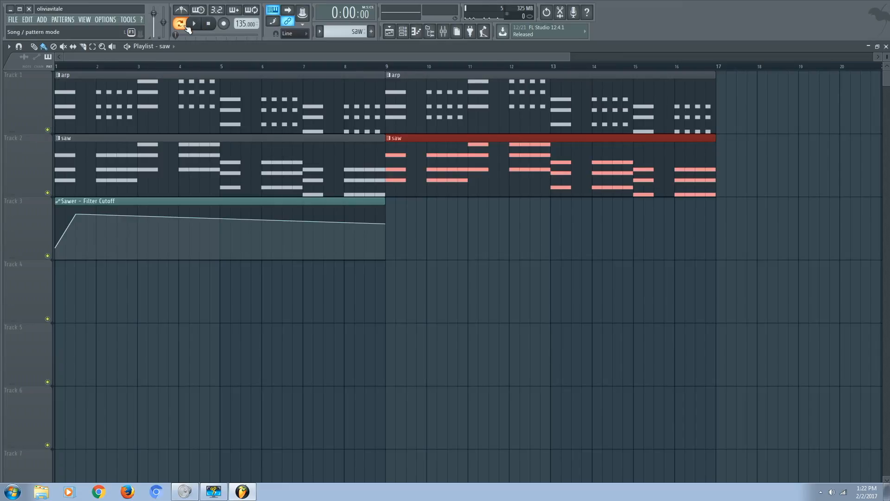
left_click(48, 130)
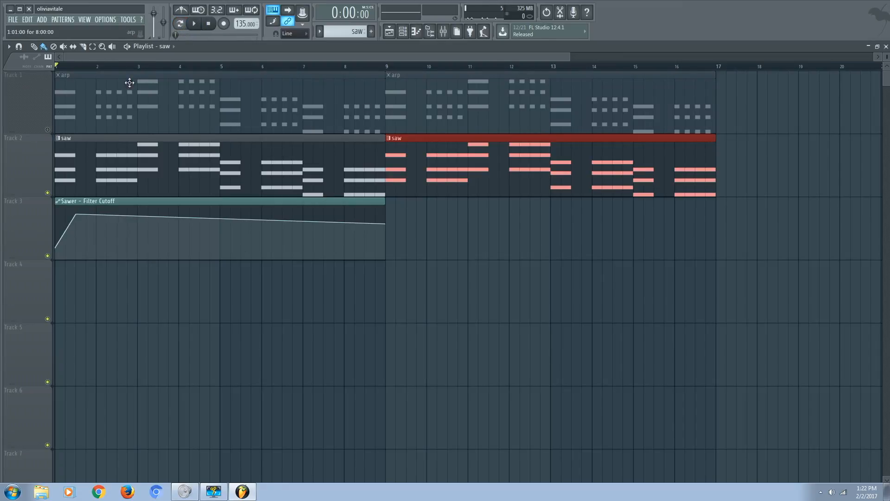
key("space")
key("space")
Lower the cutoff clip's start point slightly and add a sharp drop at bar 3 that ramps back up by mid-bar.
left_click_drag(573, 59, 381, 57)
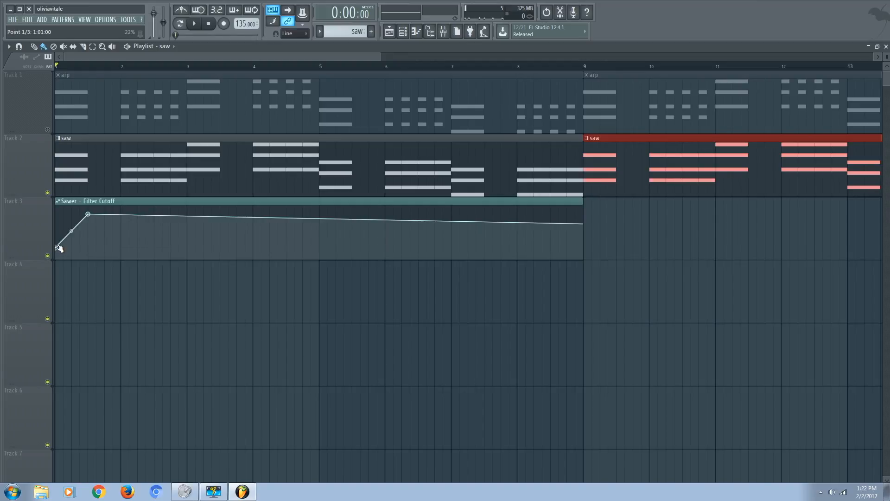
left_click_drag(59, 248, 56, 251)
key("space")
right_click(182, 214)
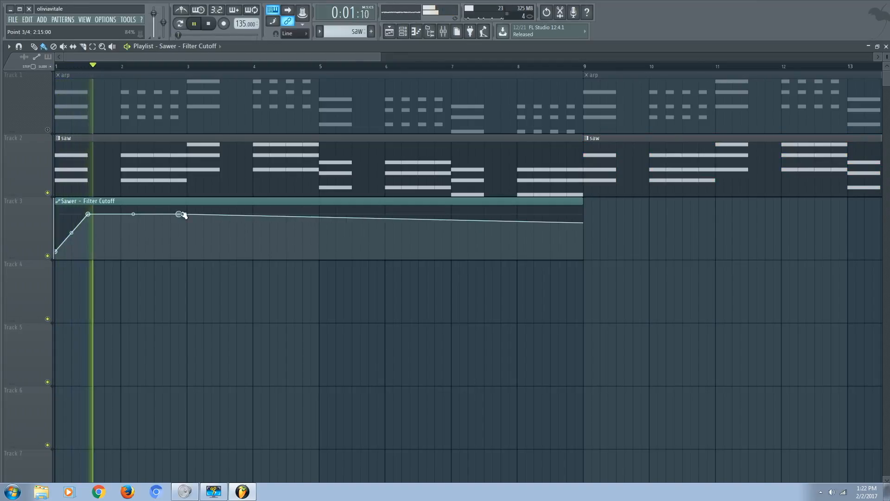
left_click_drag(181, 214, 188, 247)
right_click(212, 234)
key("space")
right_click(213, 218)
left_click_drag(214, 217, 220, 214)
Add a high point, a sharp drop and a mid-bar ramp at bar 5, and lower the bar 3 drop to match.
right_click(319, 211)
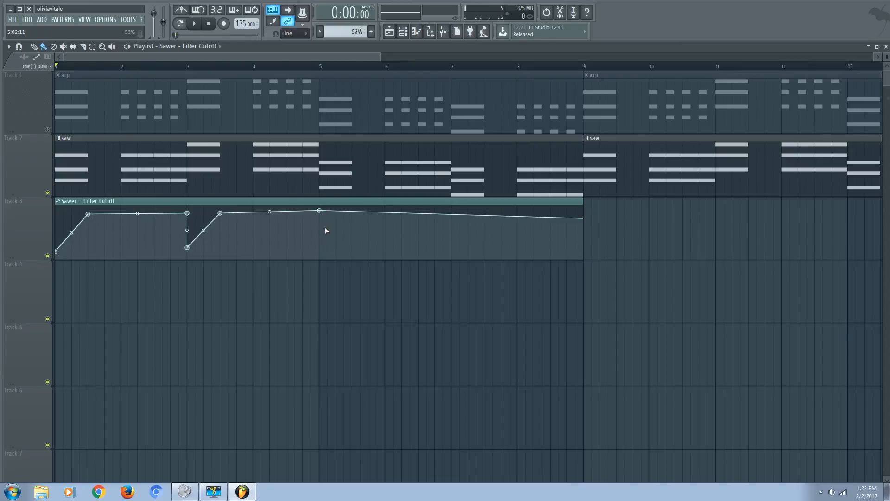
right_click(326, 230)
right_click(352, 217)
left_click_drag(353, 215, 320, 254)
left_click_drag(186, 247, 187, 255)
While the song plays, add a sharp cutoff drop at bar 7 that ramps back up halfway through the bar.
key("space")
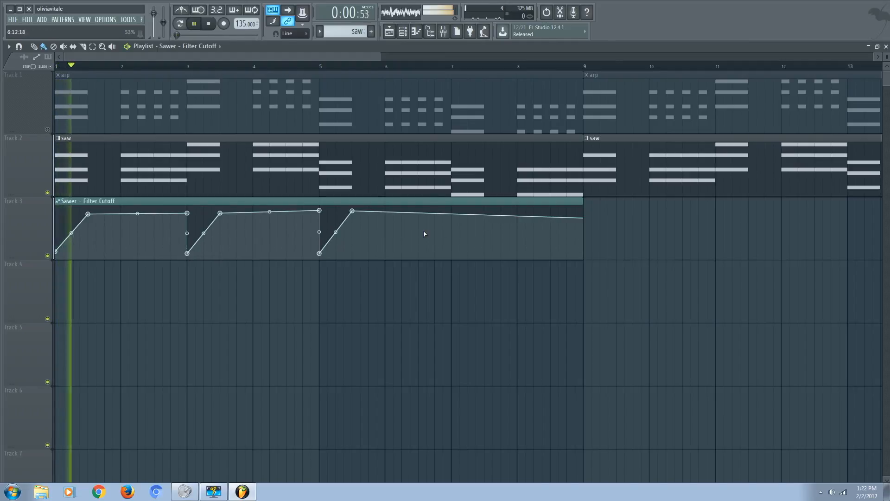
right_click(476, 216)
left_click_drag(479, 215, 450, 253)
right_click(470, 229)
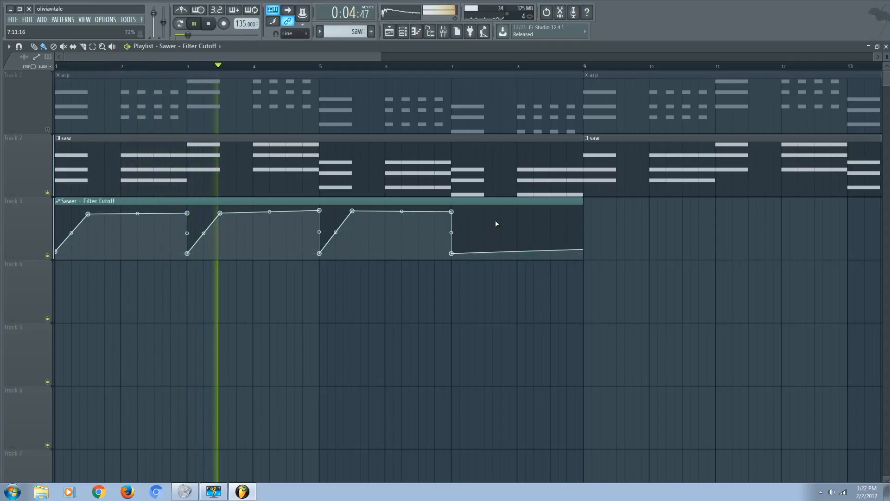
right_click(485, 218)
left_click_drag(485, 218, 485, 211)
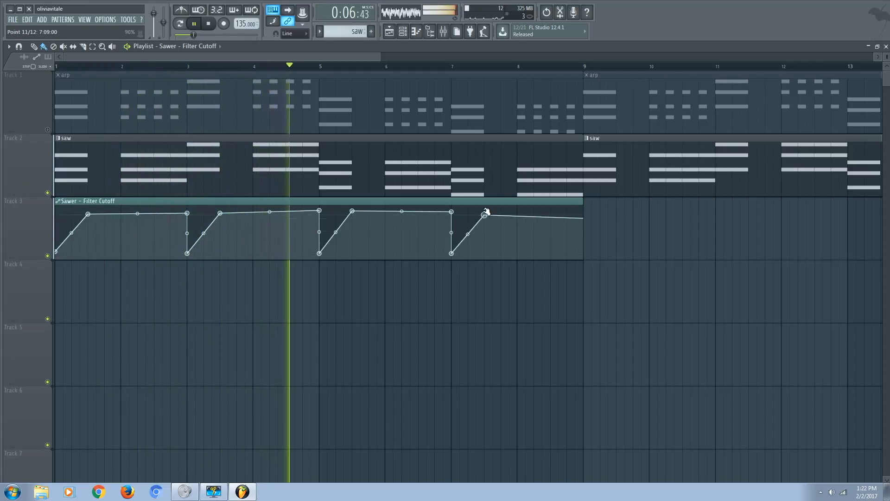
Add a cutoff dip just after the start of bar 8 and raise the clip's end point to about 93%.
right_click(525, 247)
right_click(566, 220)
left_click_drag(568, 219, 583, 209)
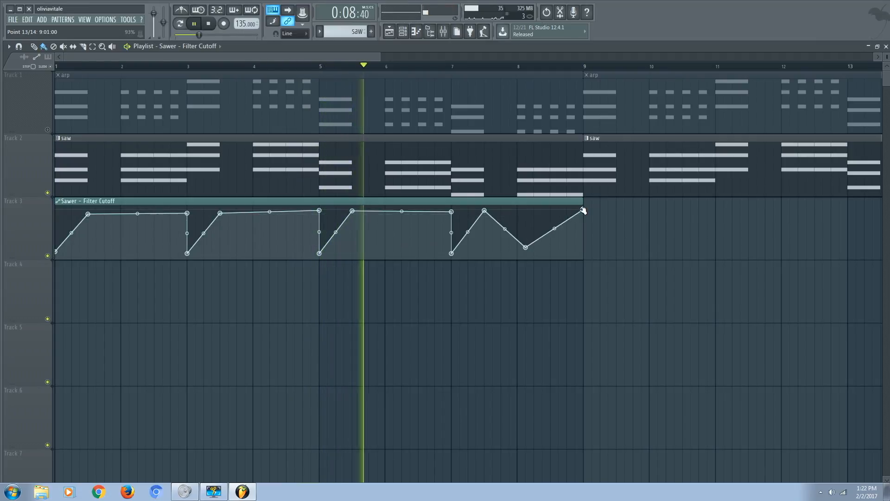
Bend the last three cutoff segments in bars 7 and 8 upward into rounded curves, and stop playback.
left_click_drag(469, 233, 469, 218)
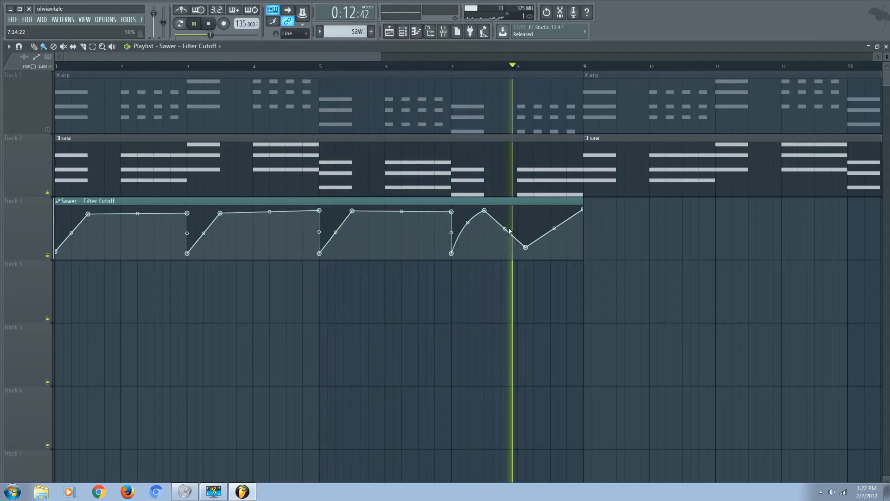
left_click_drag(504, 229, 505, 216)
key("space")
left_click_drag(554, 228, 554, 215)
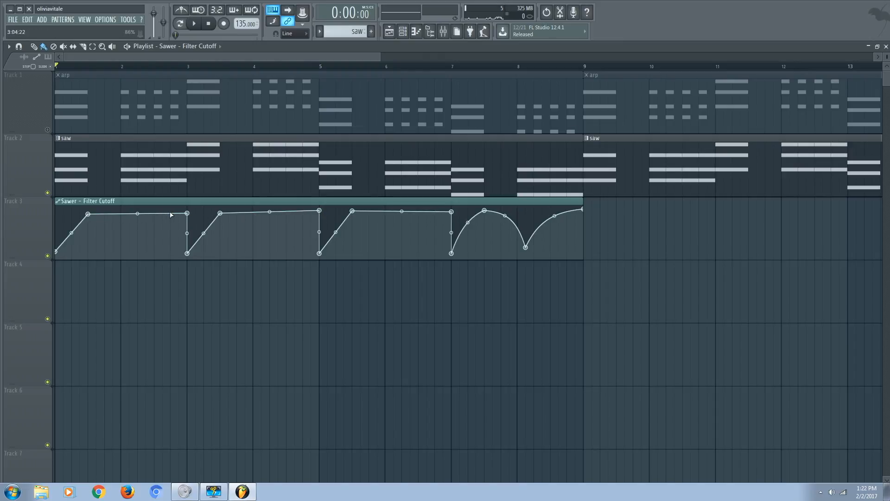
Copy the value of the cutoff point in mid-bar 1 and paste it onto the other high points through bar 7.
right_click(88, 214)
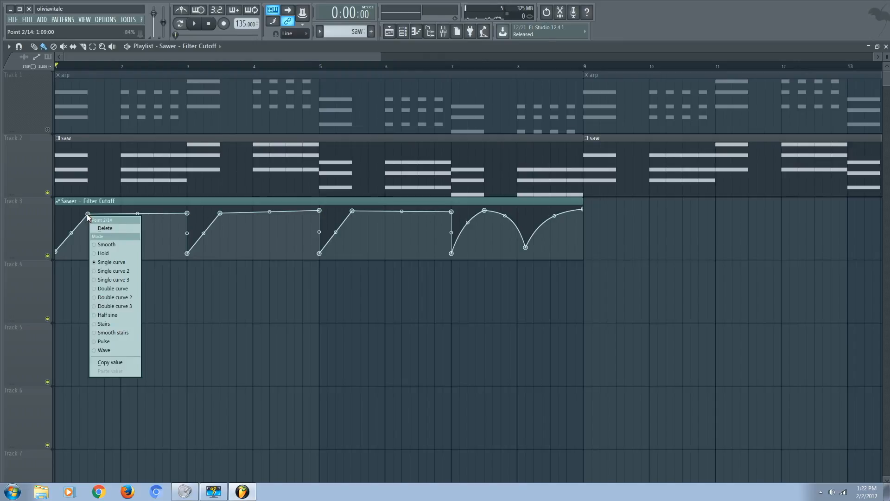
left_click(124, 361)
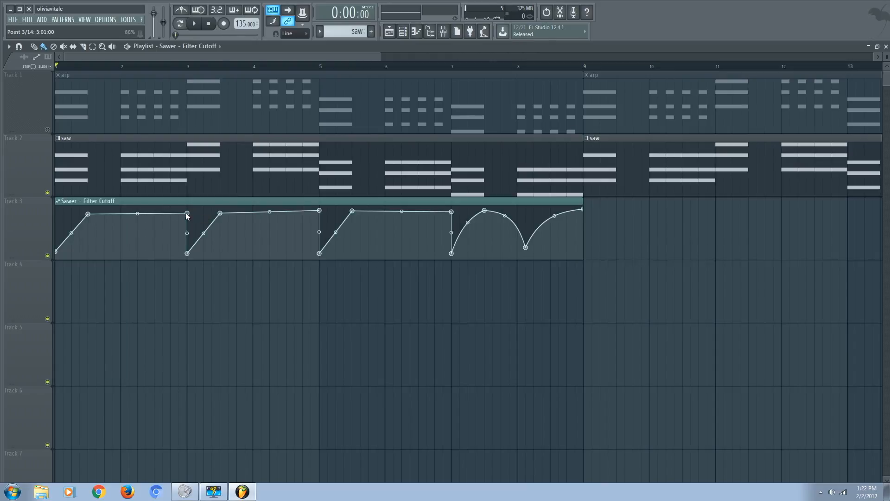
right_click(187, 214)
left_click(210, 366)
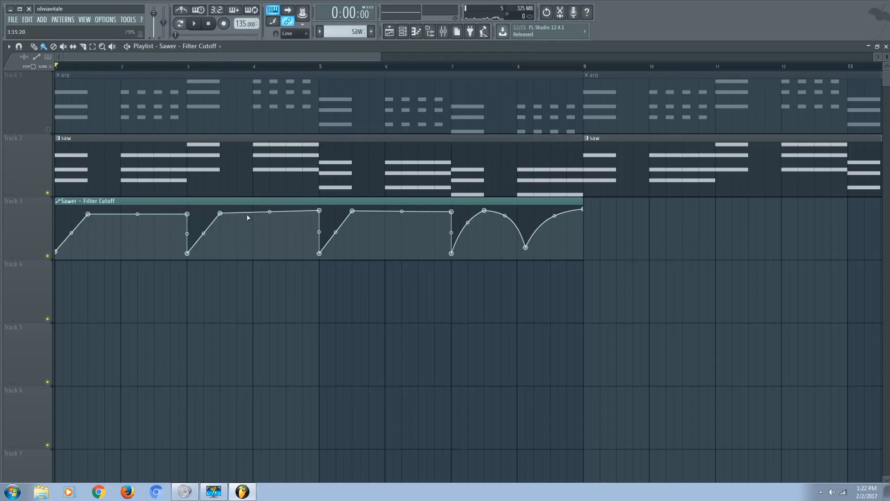
right_click(224, 213)
left_click(241, 368)
right_click(319, 210)
left_click(335, 367)
right_click(352, 211)
left_click(394, 363)
right_click(452, 212)
left_click(486, 366)
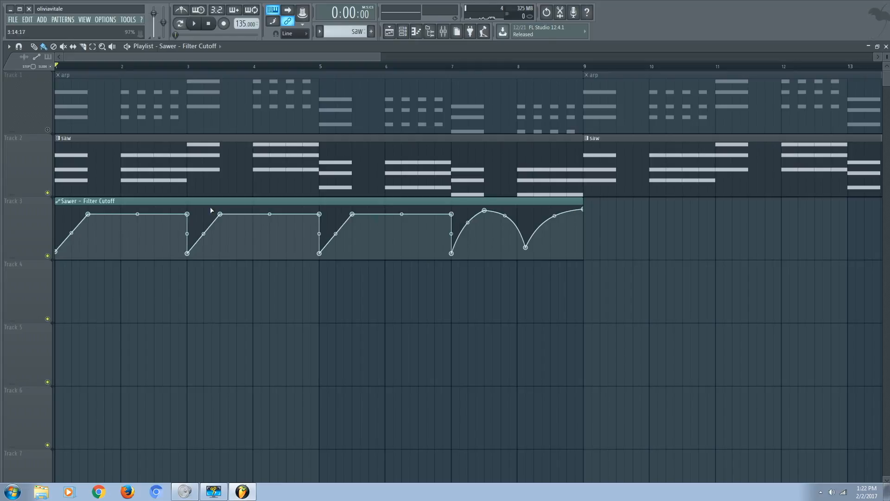
Play the song to hear the saw chords with the evened-out filter cutoff automation.
key("space")
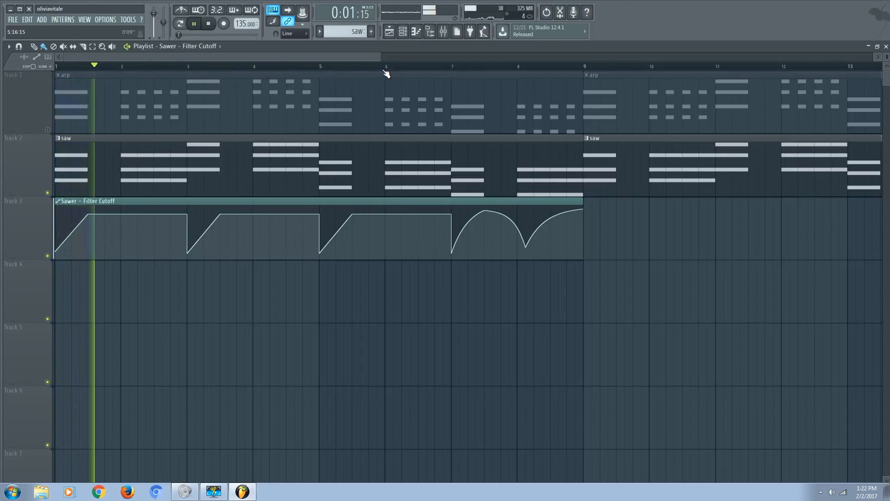
scroll(456, 73, "down", 2)
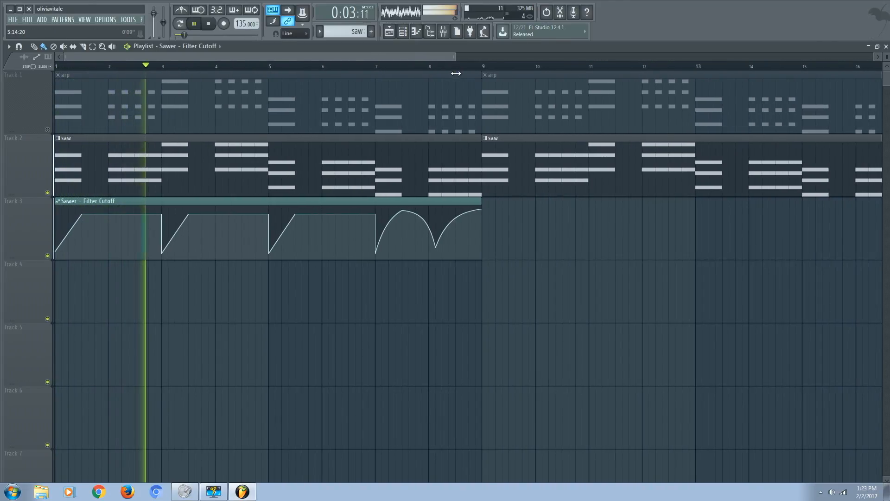
scroll(445, 73, "down", 1)
key("space")
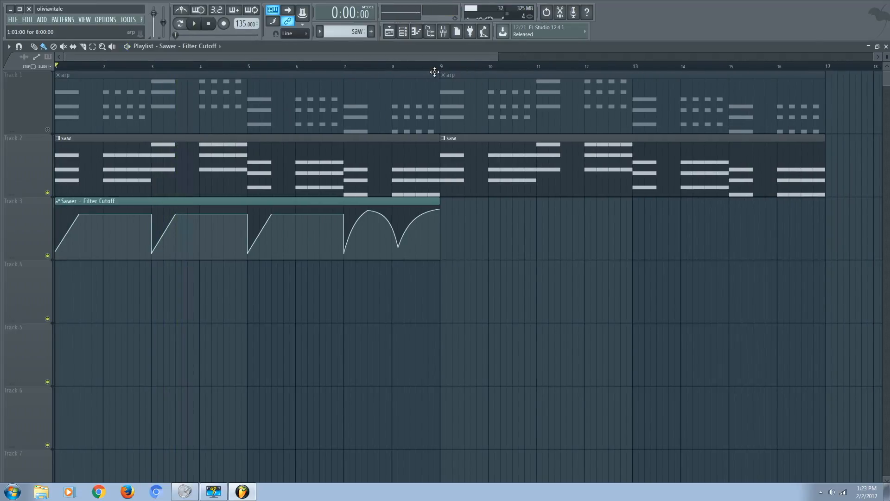
Make the saw clip at bar 9 a unique pattern and open the channel rack.
left_click_drag(495, 57, 629, 57)
left_click(412, 168)
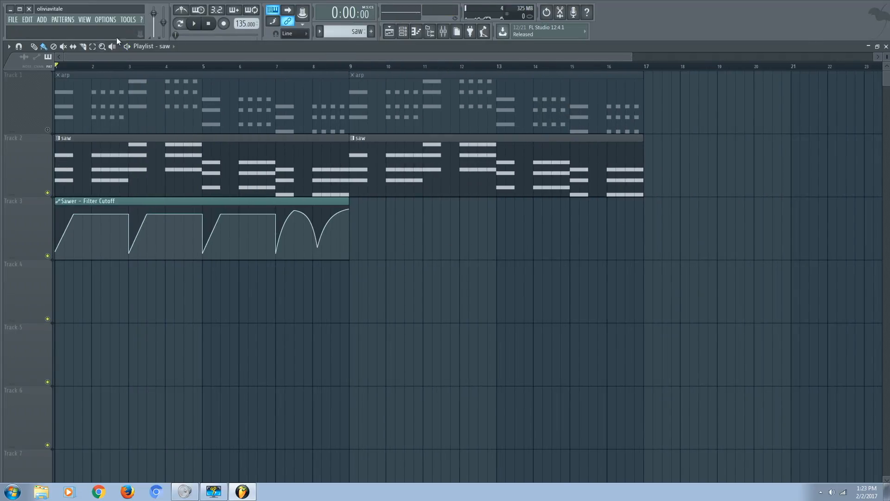
right_click(352, 138)
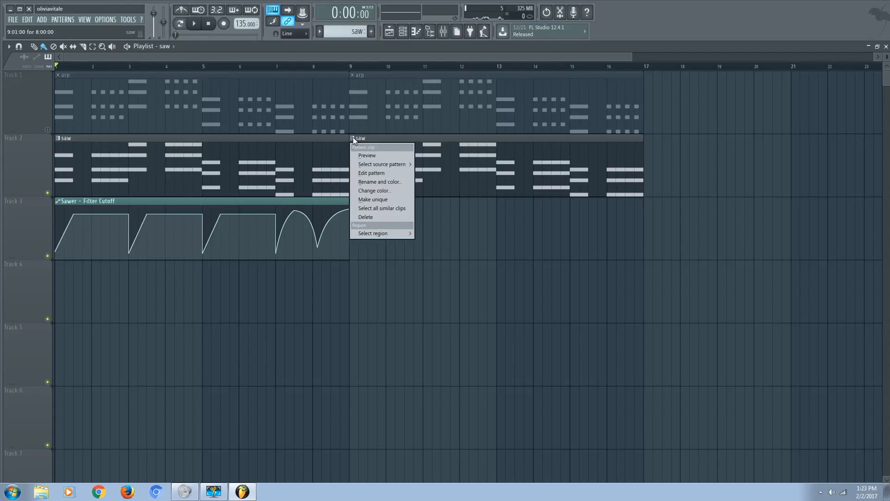
left_click(372, 200)
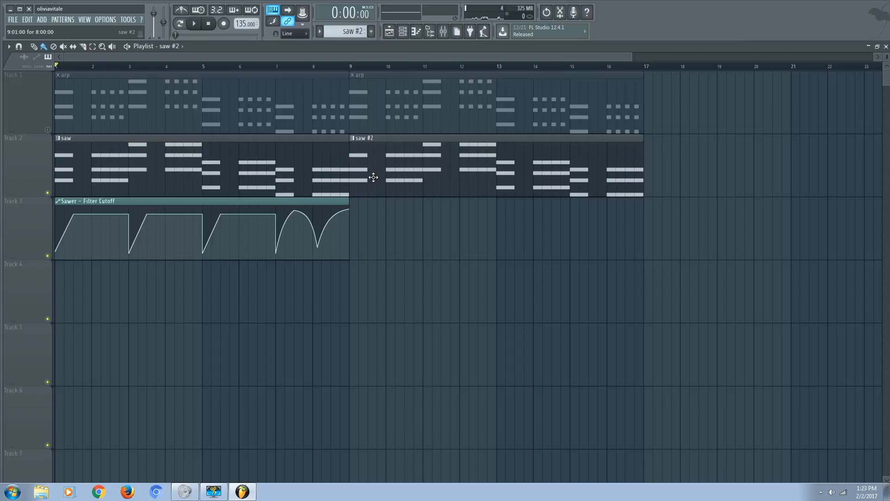
left_click(402, 31)
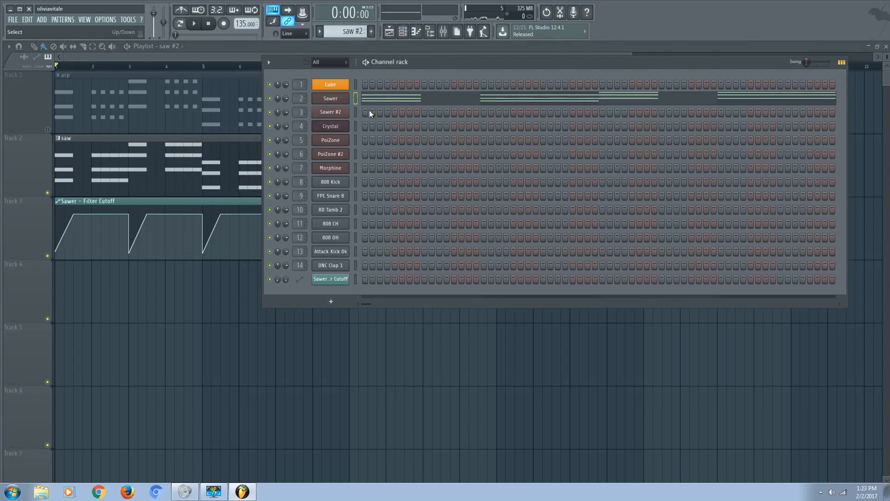
Paste the saw #2 chord notes into the Sawer #2 channel and delete them from the Sawer channel's piano roll.
left_click(356, 112)
key("ctrl+v")
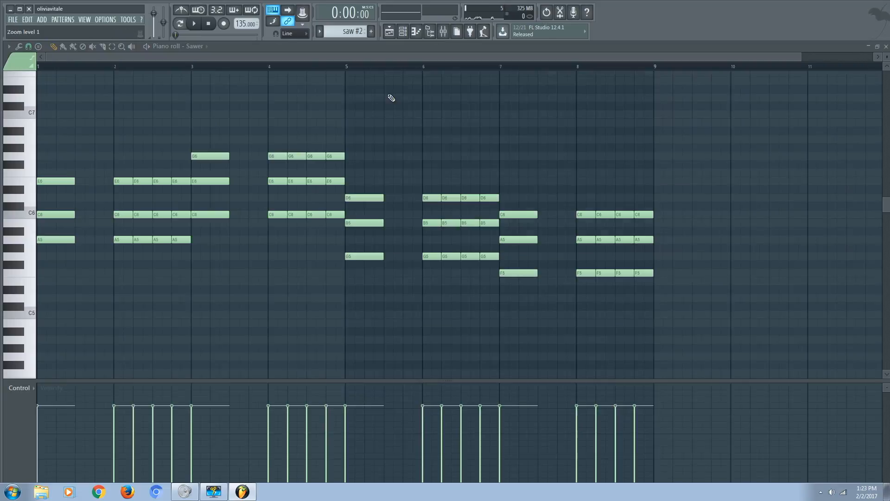
left_click(390, 97)
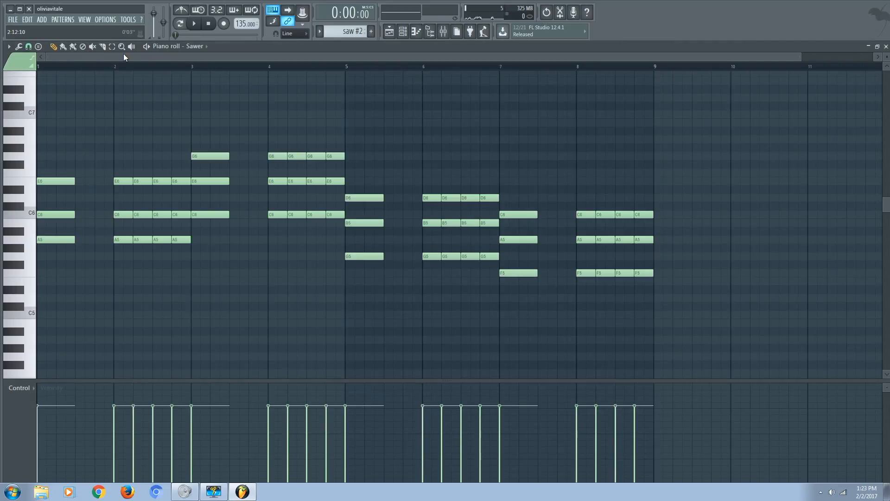
left_click(82, 47)
mouse_move(56, 183)
left_mouse_down()
mouse_move(139, 199)
mouse_move(163, 174)
mouse_move(354, 135)
mouse_move(254, 236)
mouse_move(241, 217)
mouse_move(445, 199)
mouse_move(537, 276)
mouse_move(621, 285)
mouse_move(645, 238)
mouse_move(644, 214)
left_mouse_up()
left_click(388, 31)
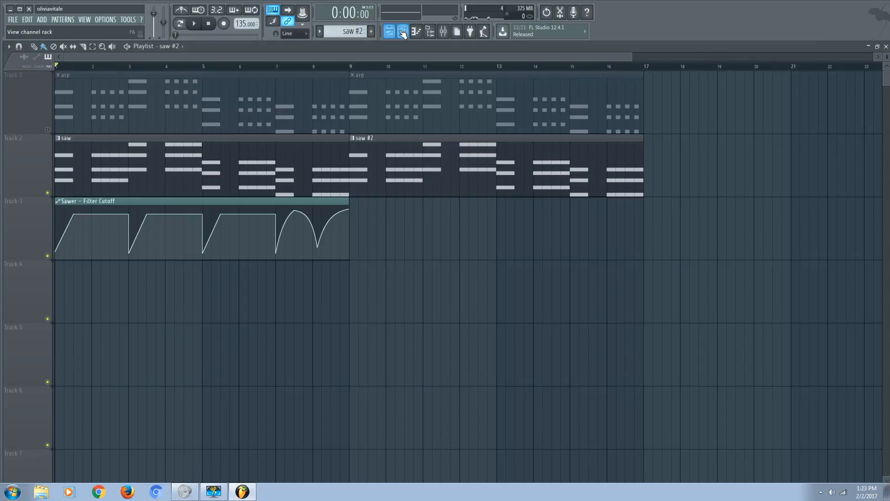
left_click(402, 31)
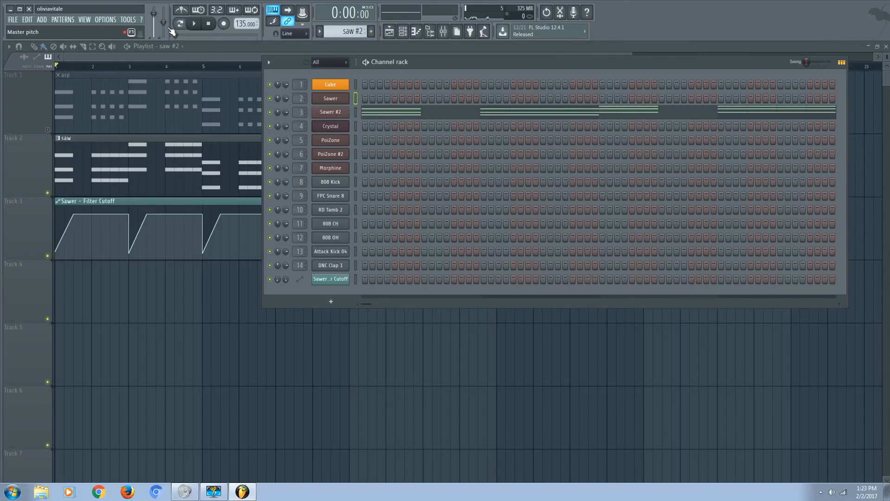
Play the saw #2 pattern briefly and check the Sawer channel's piano roll against the channel rack.
left_click(193, 24)
key("space")
left_click(416, 31)
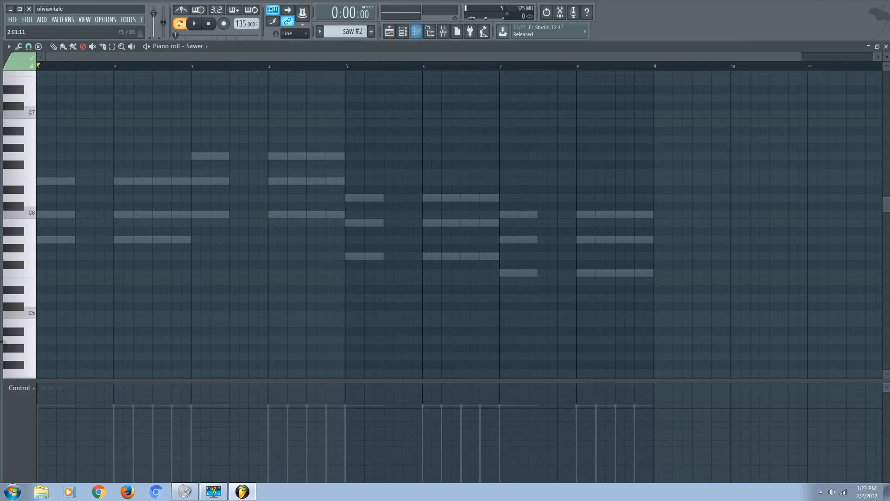
left_click(403, 32)
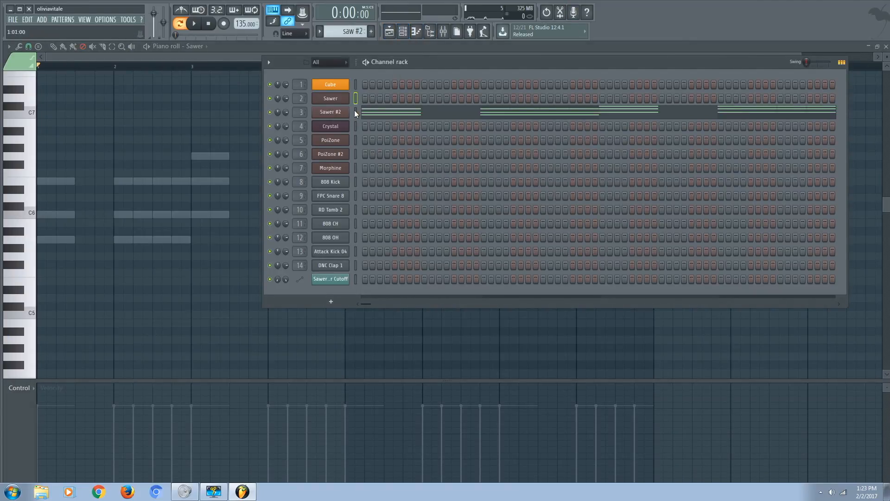
Turn on the Sub-Saw Square switch in Sawer #2 and create an automation clip for its filter cutoff.
left_click(330, 112)
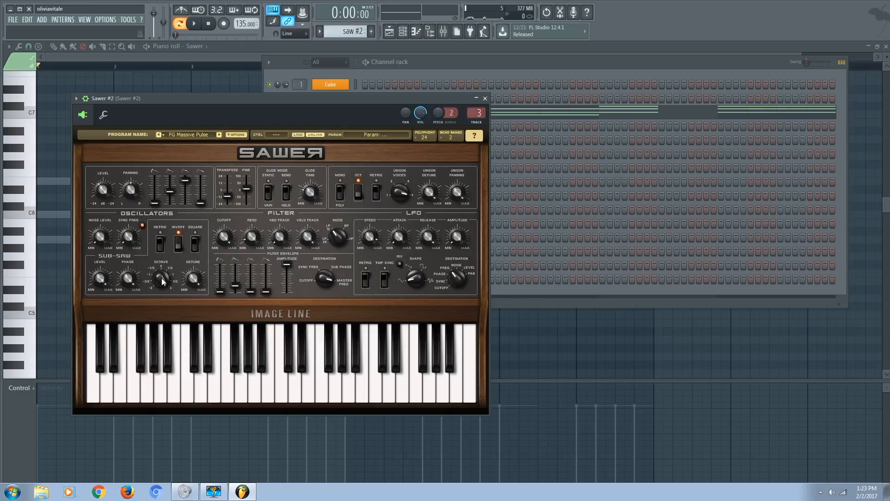
left_click(195, 245)
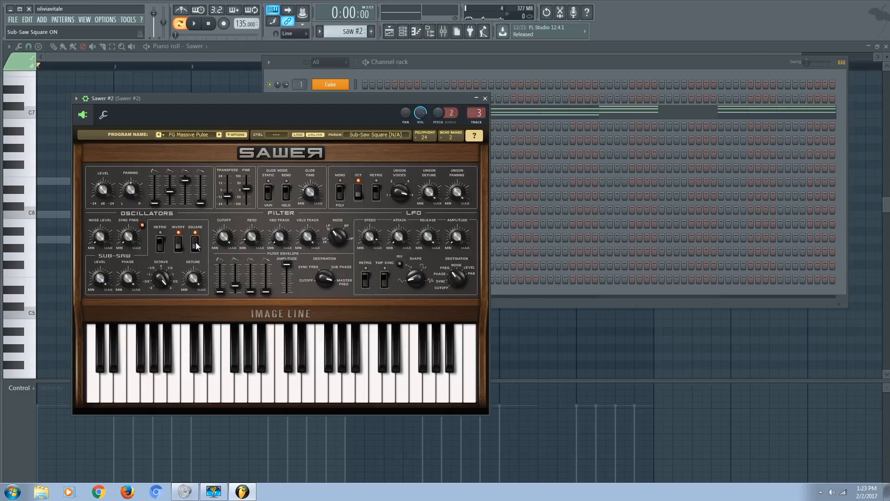
left_click(253, 239)
left_click(224, 237)
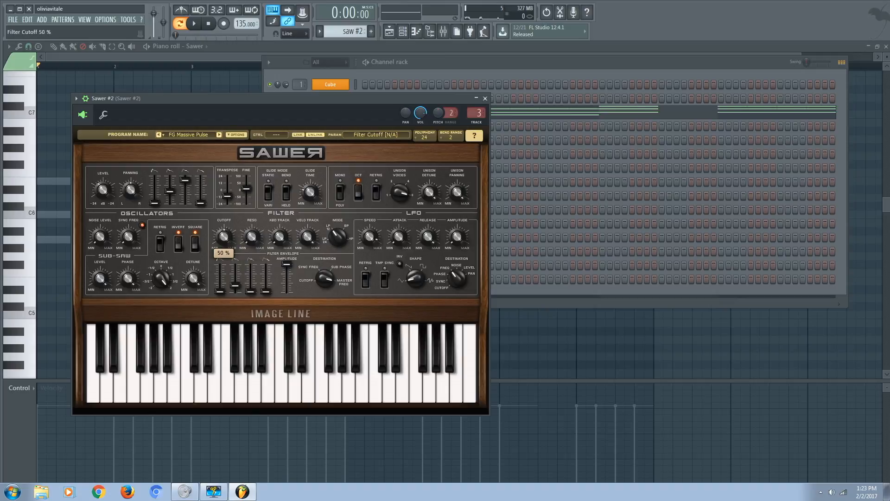
right_click(224, 237)
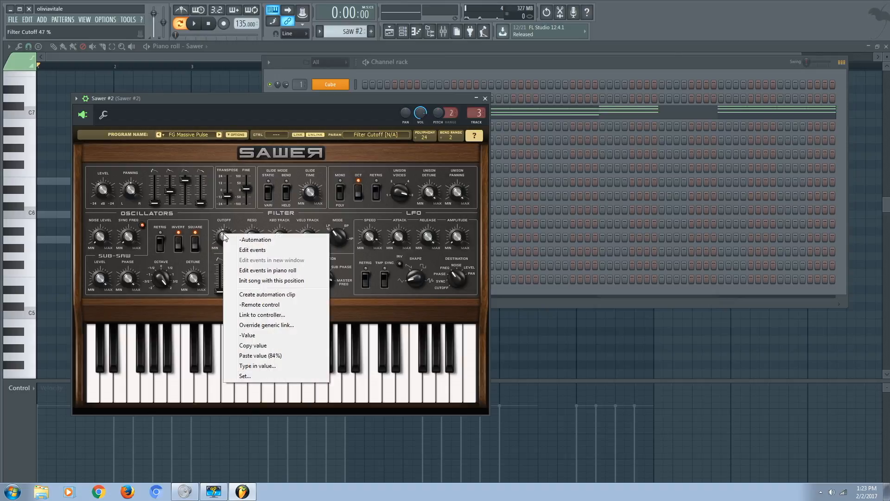
left_click(260, 294)
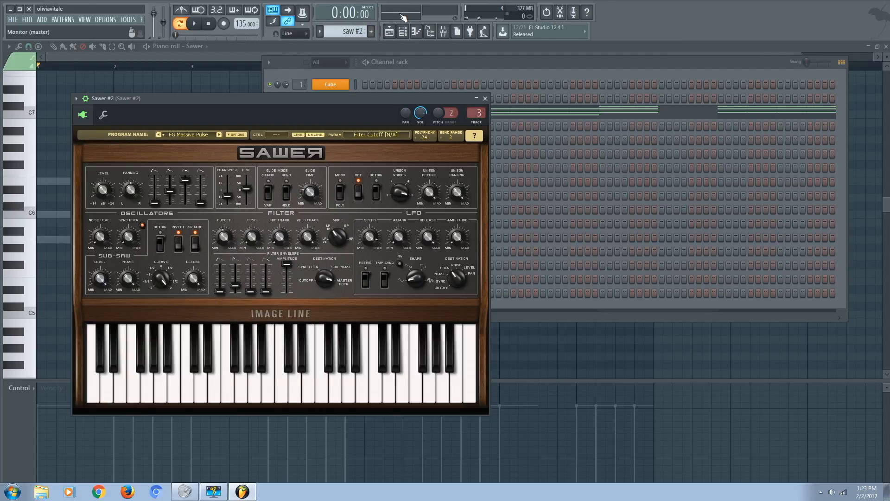
Place the Sawer #2 filter cutoff clip at bar 9 on Track 3, slice it at bar 17 and delete the remainder.
left_click_drag(340, 272, 634, 149)
left_click(83, 46)
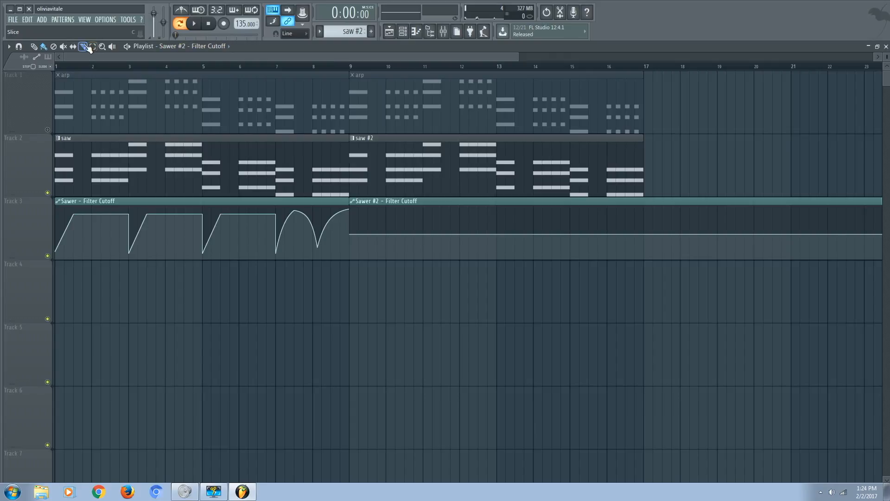
left_click_drag(643, 196, 648, 330)
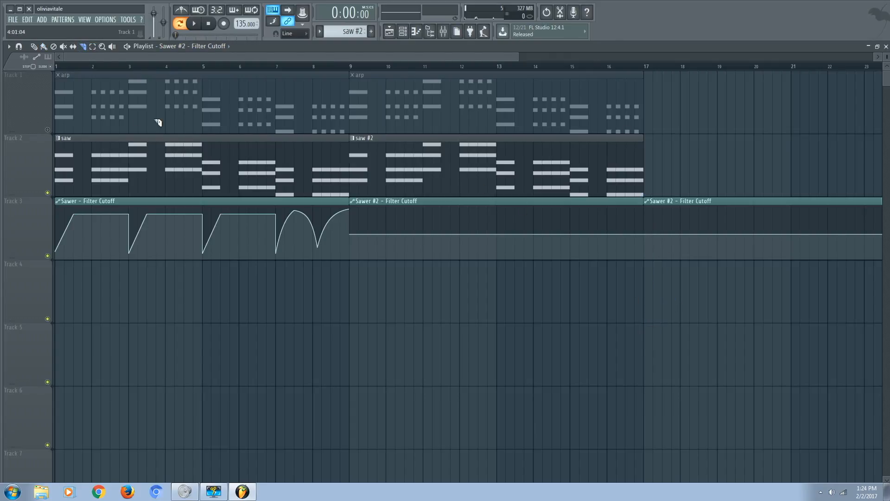
left_click(54, 46)
left_click(742, 227)
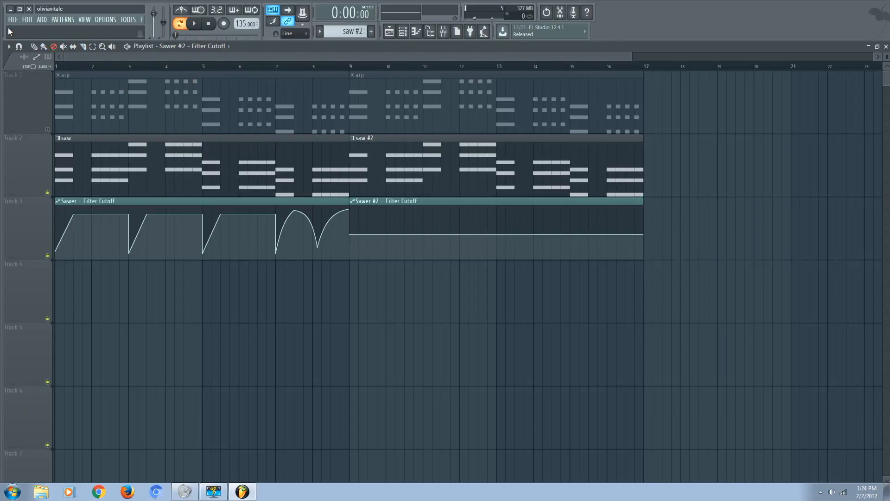
Shape the Sawer #2 cutoff curve to rise from a low start at bar 9, hold, drop at bar 11 and rise again by mid-bar 11.
left_click_drag(351, 234, 350, 245)
right_click(368, 220)
right_click(433, 212)
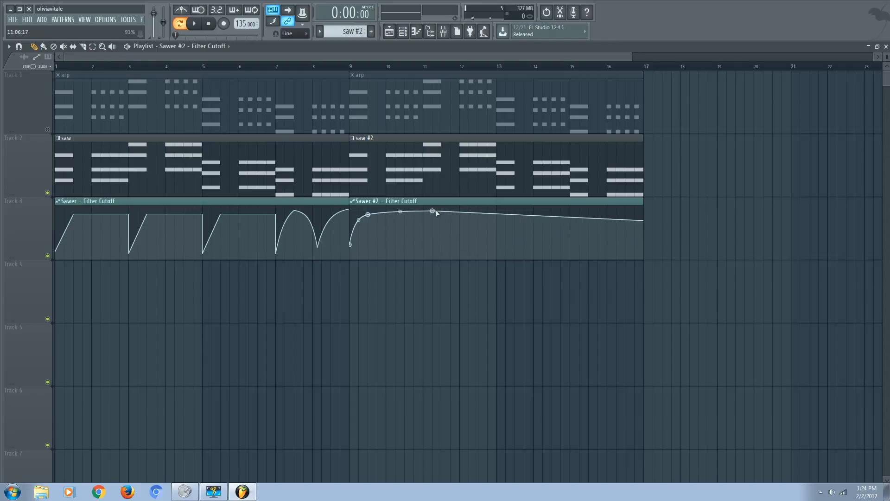
mouse_move(432, 211)
left_mouse_down()
mouse_move(423, 210)
mouse_move(442, 209)
left_mouse_up()
right_click(428, 235)
right_click(450, 217)
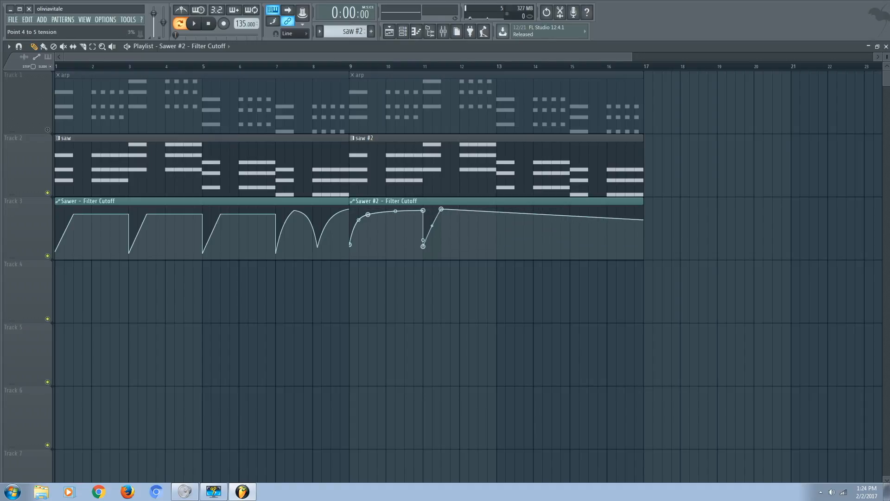
Add cutoff points that hold high until bar 13, drop there, rise by mid-bar 13 and stay high to bar 15.
right_click(491, 208)
left_click_drag(491, 208, 497, 210)
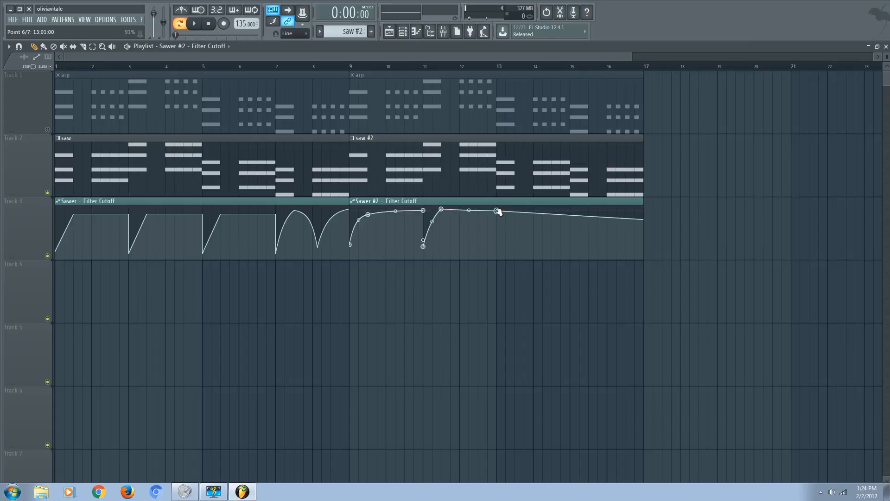
right_click(491, 235)
right_click(515, 212)
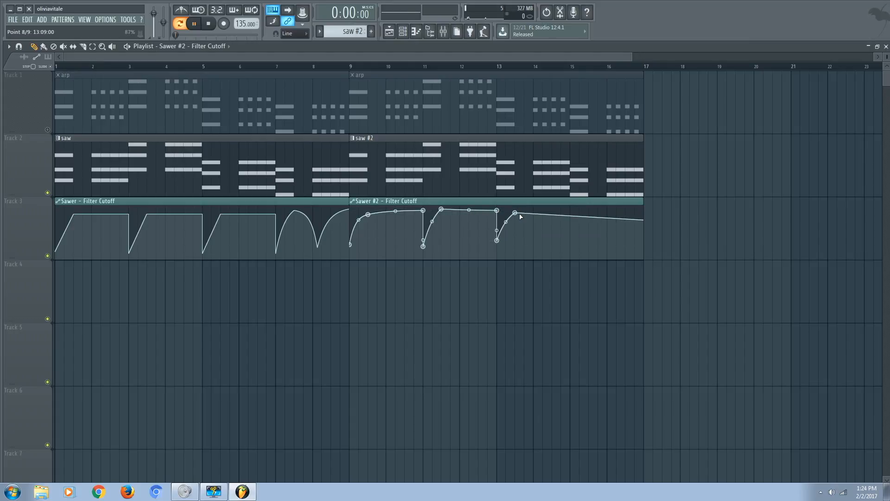
right_click(572, 212)
During playback from bar 9, add a cutoff drop and rise in bar 15, a dip in mid-bar 16 and a final rise, and stop playback.
key("space")
left_click(360, 70)
key("space")
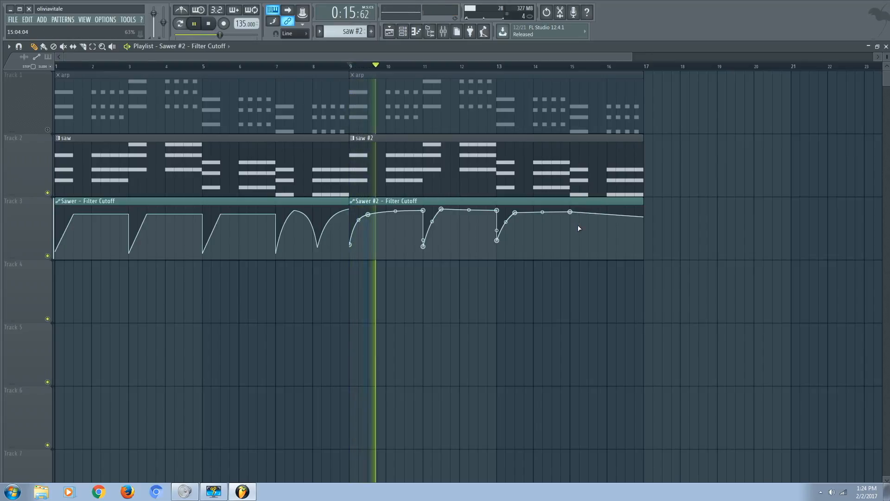
right_click(578, 228)
left_click_drag(578, 228, 569, 243)
right_click(597, 213)
left_click_drag(597, 212, 625, 238)
right_click(625, 211)
right_click(636, 209)
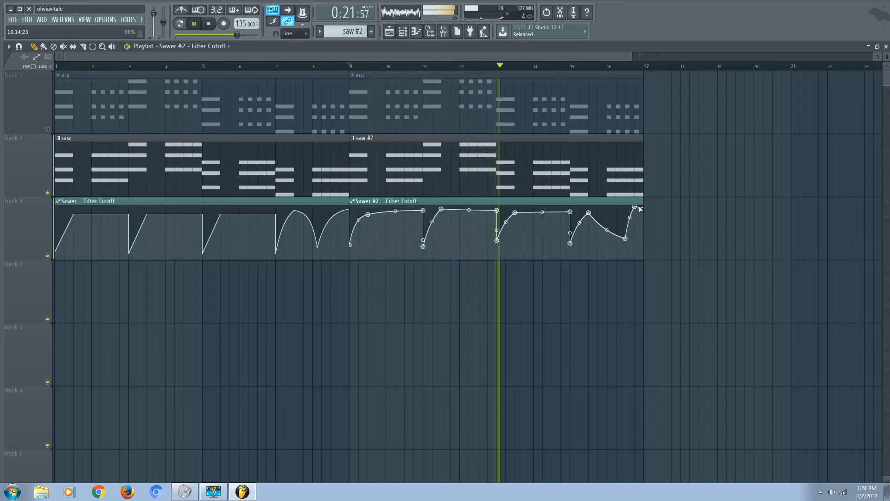
left_click_drag(636, 207, 643, 217)
key("space")
Raise the mid-bar 9 cutoff point to 90%, straighten the rise before it, and paste its value onto the high points at bar 11 and mid-bar 11.
left_click_drag(368, 215, 369, 212)
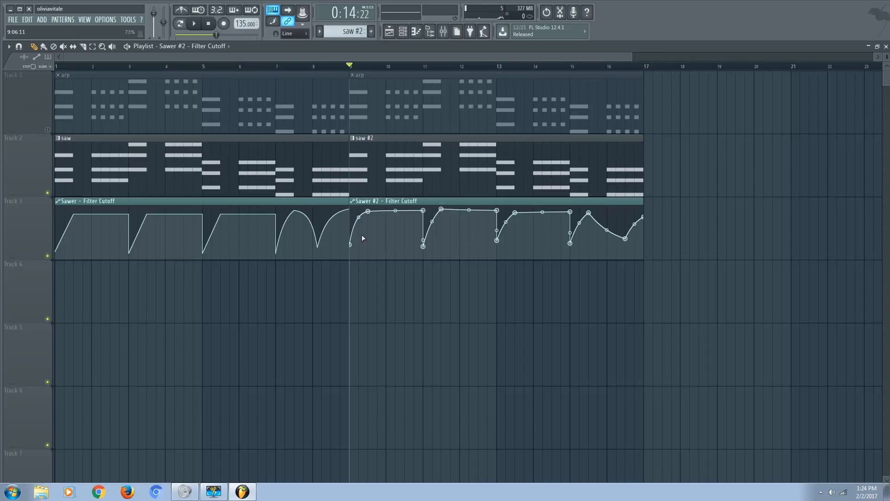
right_click(371, 211)
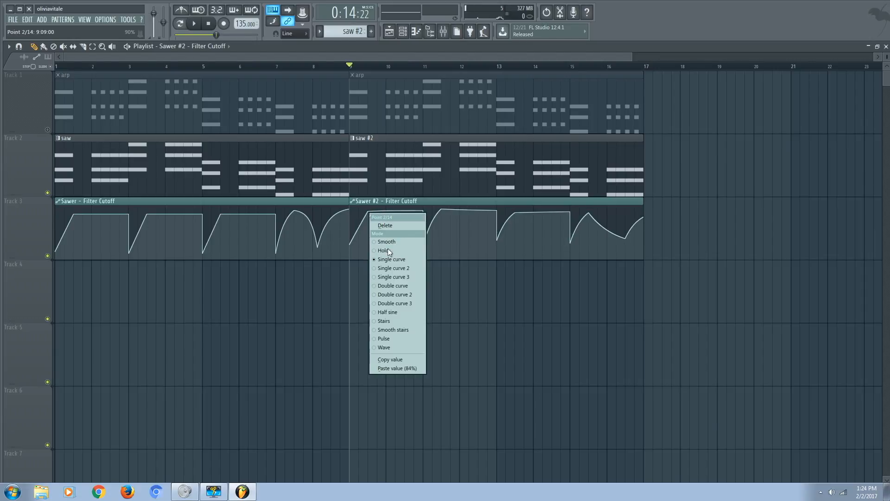
left_click(401, 358)
right_click(424, 211)
left_click(456, 365)
right_click(442, 209)
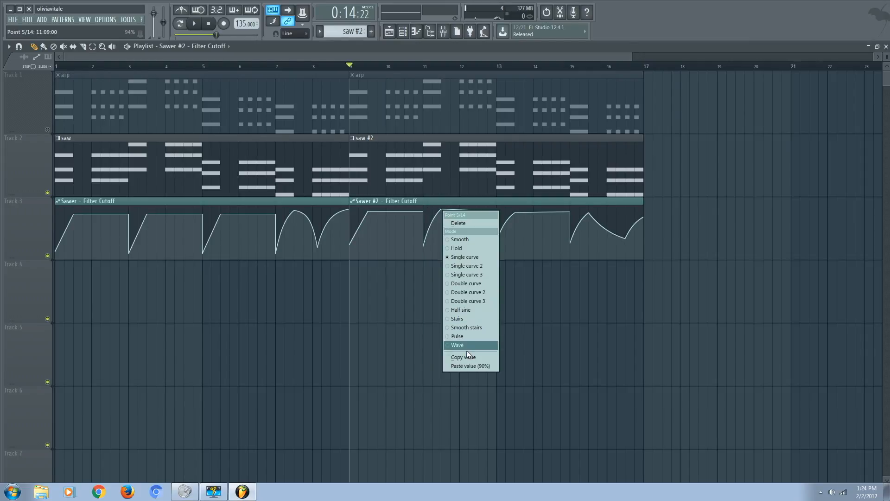
left_click(465, 364)
Paste the copied 90% value onto the high cutoff points at bar 13, mid-bar 13 and bar 15.
right_click(497, 212)
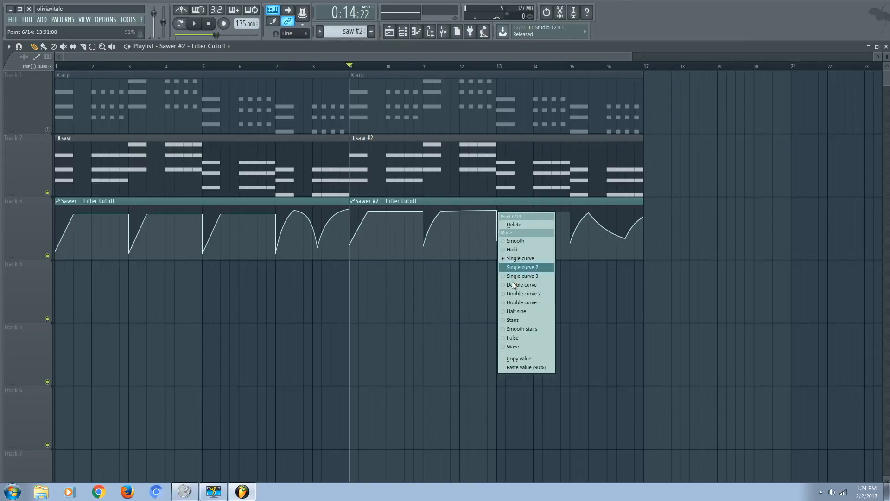
left_click(519, 369)
right_click(515, 213)
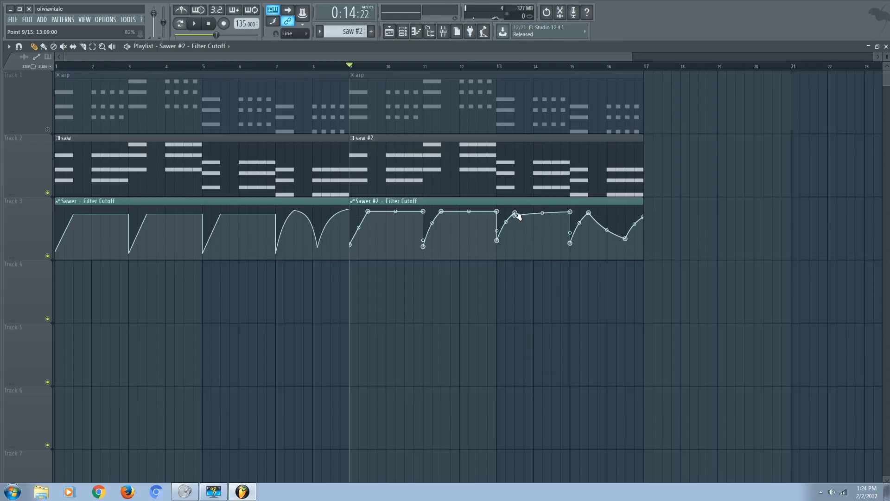
right_click(516, 214)
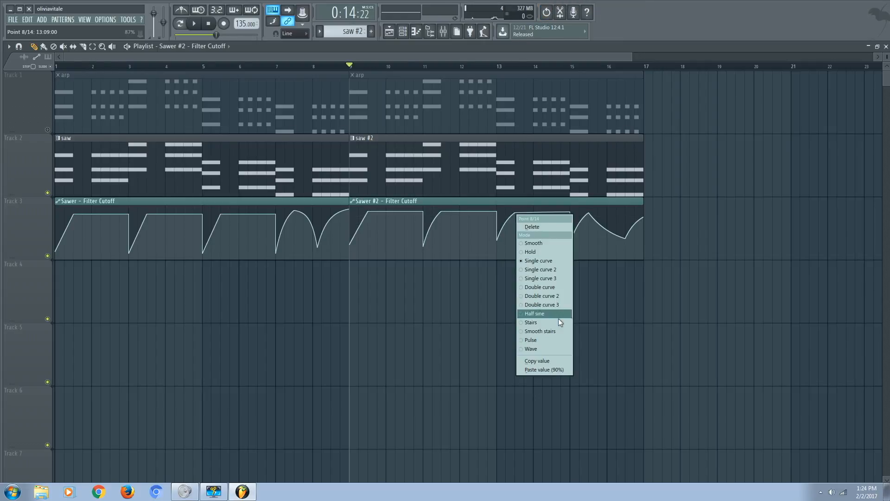
left_click(553, 370)
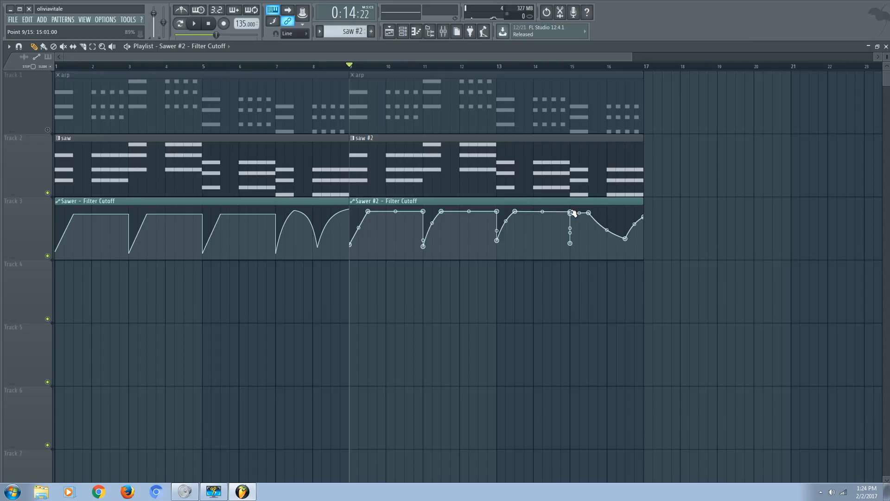
right_click(572, 213)
left_click(599, 370)
During playback from bar 9, lower the low cutoff points at bars 9, 13, 15 and mid-bar 16, and stop playback.
key("space")
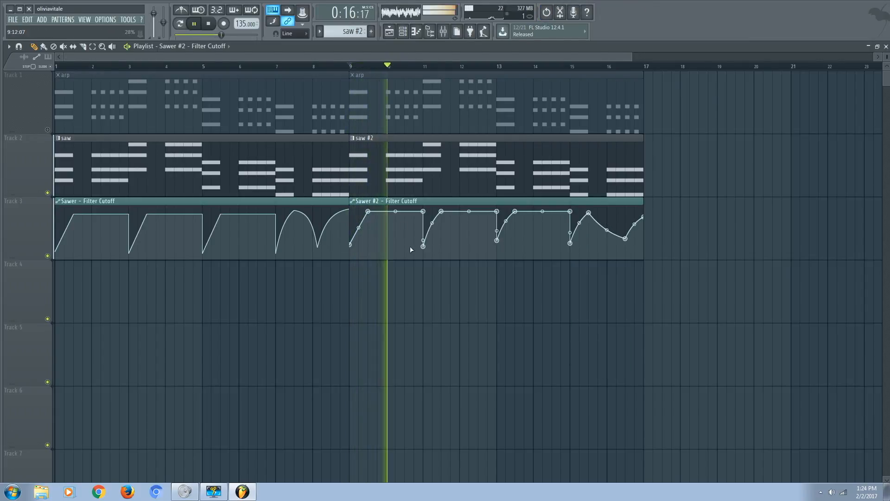
left_click_drag(350, 245, 350, 251)
left_click_drag(497, 241, 496, 249)
left_click_drag(570, 245, 569, 250)
left_click_drag(625, 238, 625, 244)
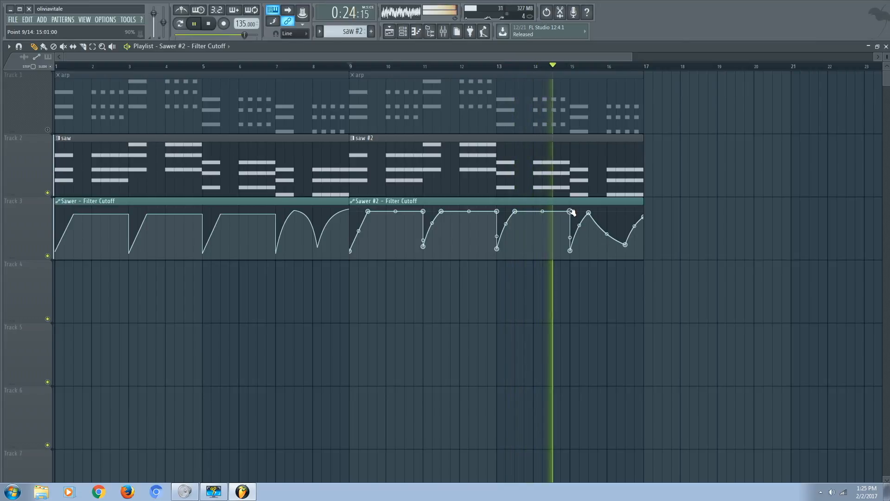
key("space")
key("space")
key("space")
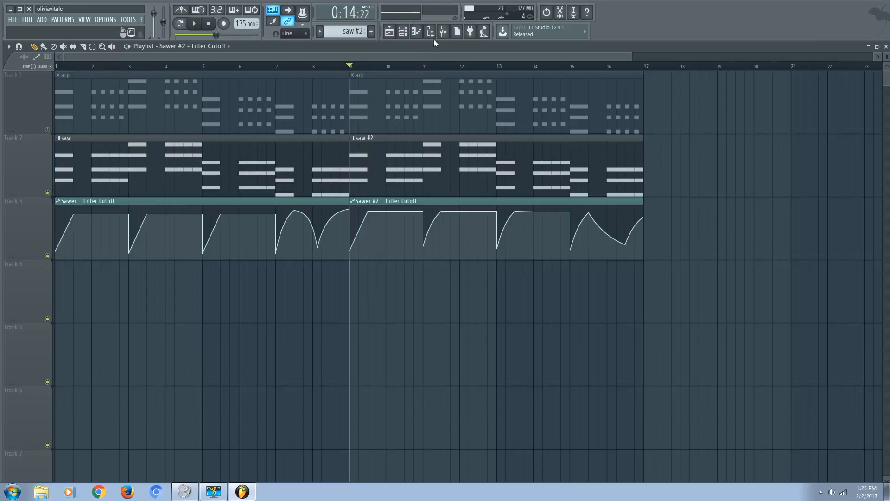
Unmute Track 1 and play the arp together with the saw chords from bar 9.
left_click(47, 130)
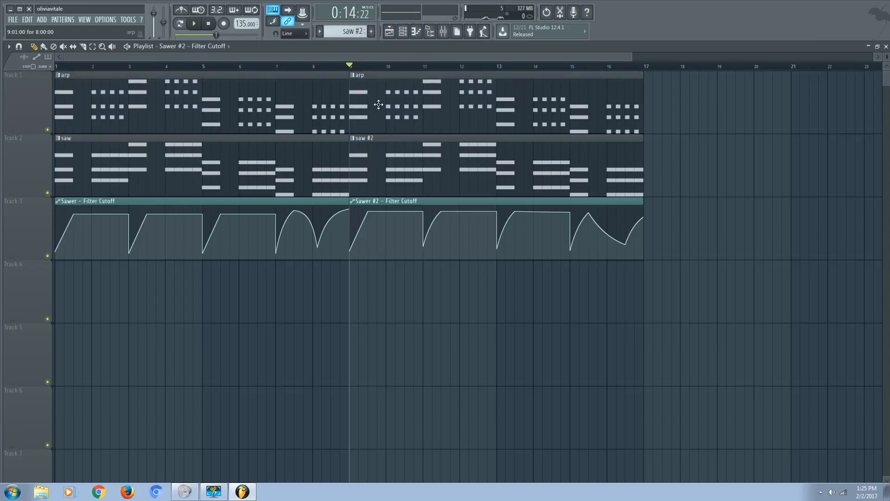
key("space")
key("space")
Make the arp clip at bar 9 a unique pattern and open its Cube notes in the piano roll.
left_click(352, 75)
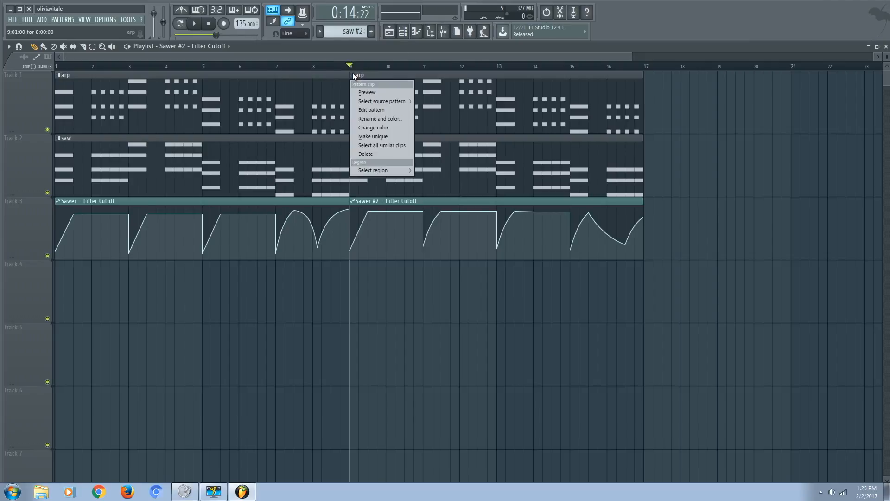
left_click(378, 136)
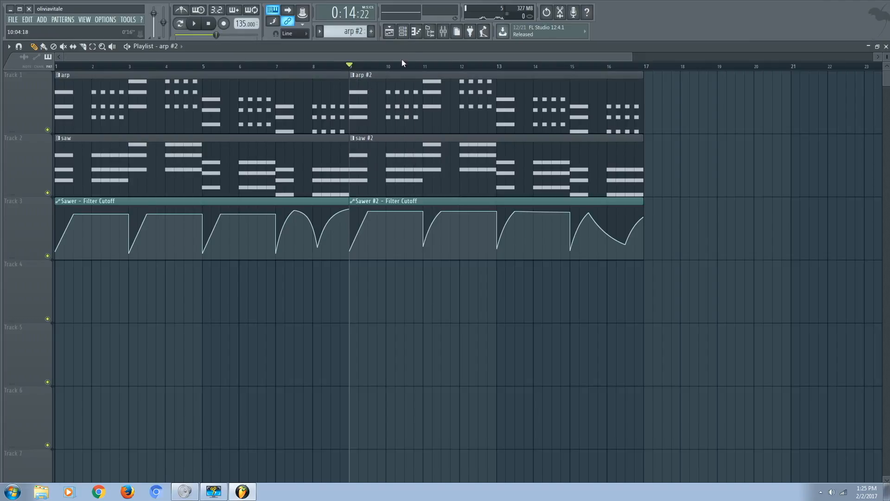
double_click(370, 76)
left_click(216, 46)
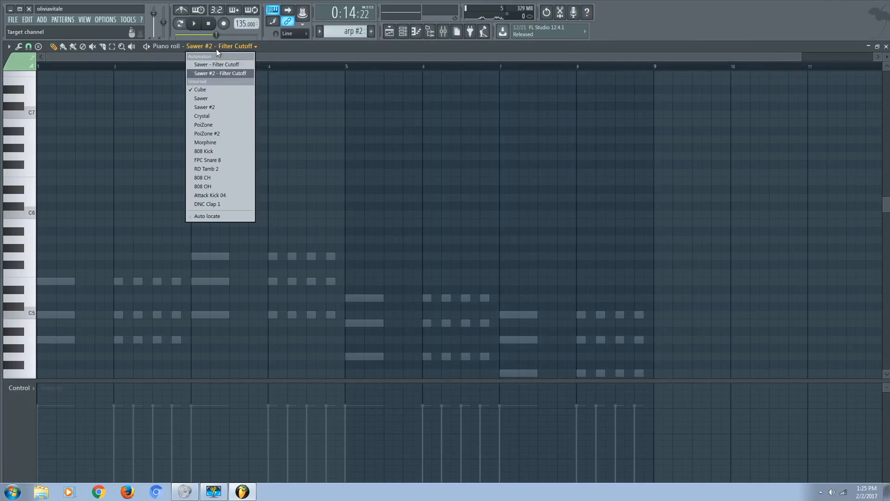
left_click(219, 91)
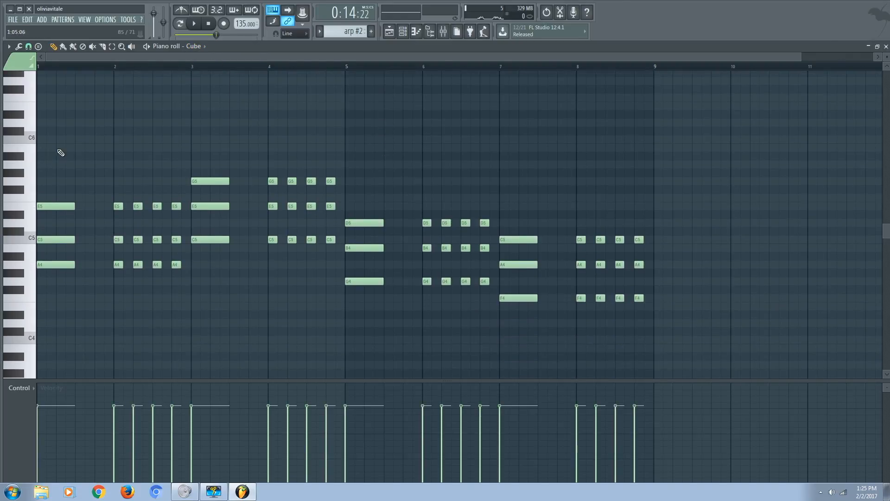
Transpose all Cube notes of the arp #2 pattern up one octave and play the arrangement from bar 9 in the playlist.
key("ctrl+a")
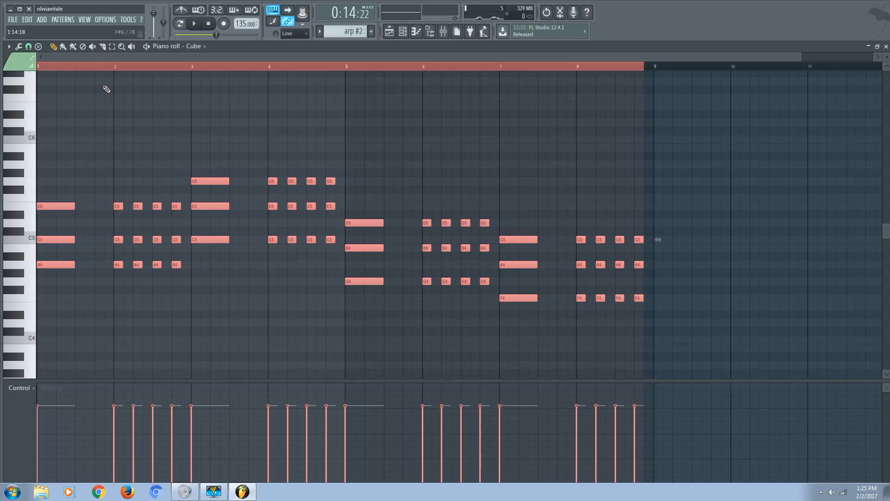
key("ctrl+Up")
key("space")
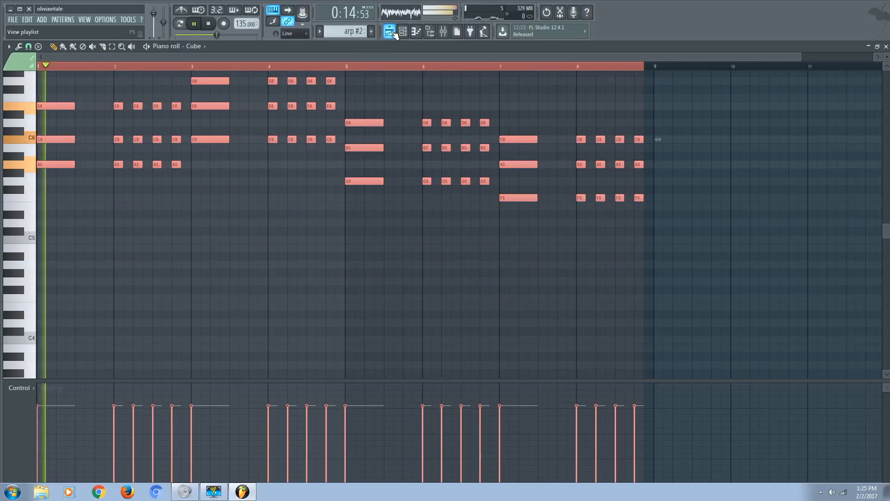
key("F5")
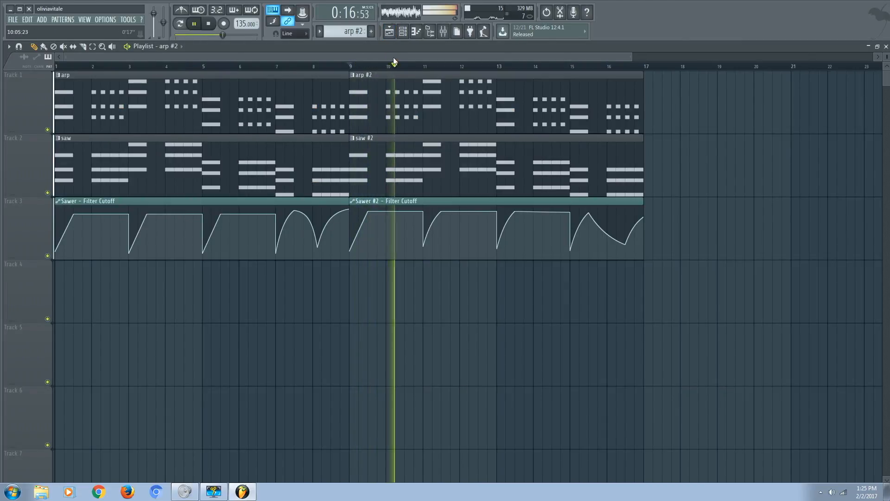
key("space")
left_click_drag(638, 56, 688, 56)
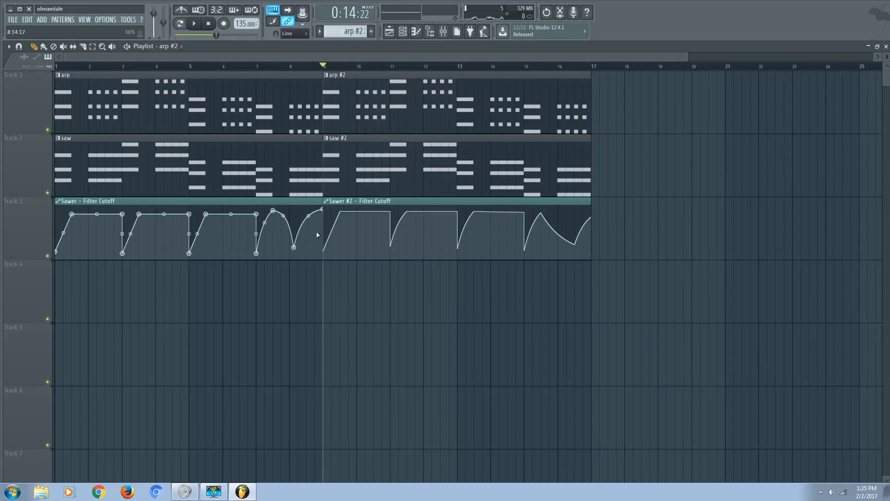
Name the new empty Pattern 5 "bells", open its piano roll and switch playback to pattern mode.
left_click(403, 31)
scroll(362, 32, "up", 2)
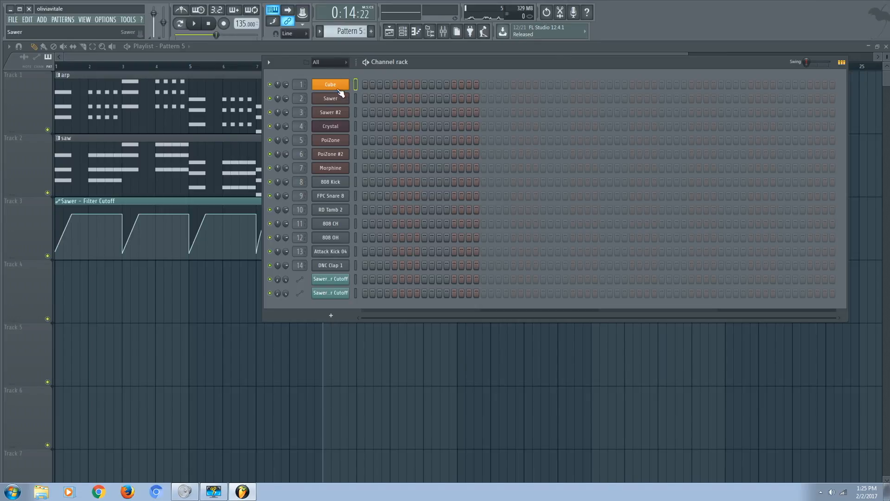
left_click(320, 32)
left_click(377, 75)
type("vbells")
key("BackSpace")
key("BackSpace")
key("BackSpace")
key("BackSpace")
key("BackSpace")
key("BackSpace")
type("bells")
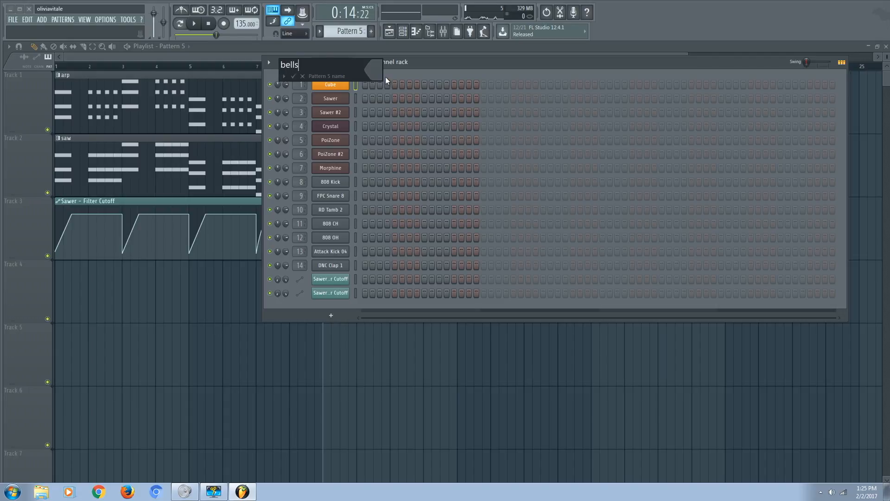
key("Return")
left_click(416, 31)
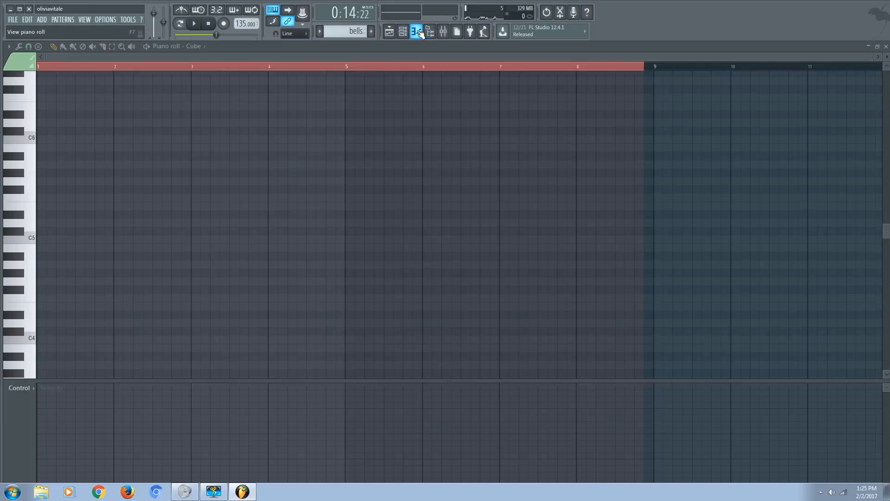
left_click(179, 23)
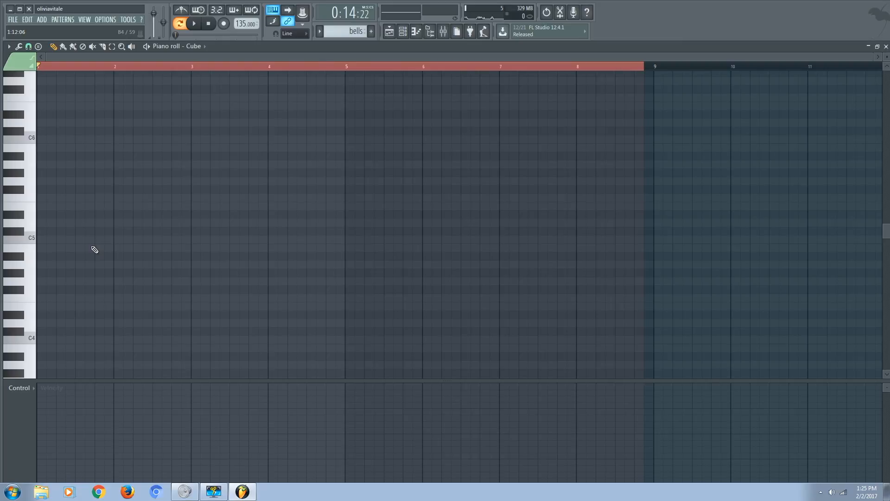
left_click(45, 265)
left_click(45, 273)
right_click(45, 276)
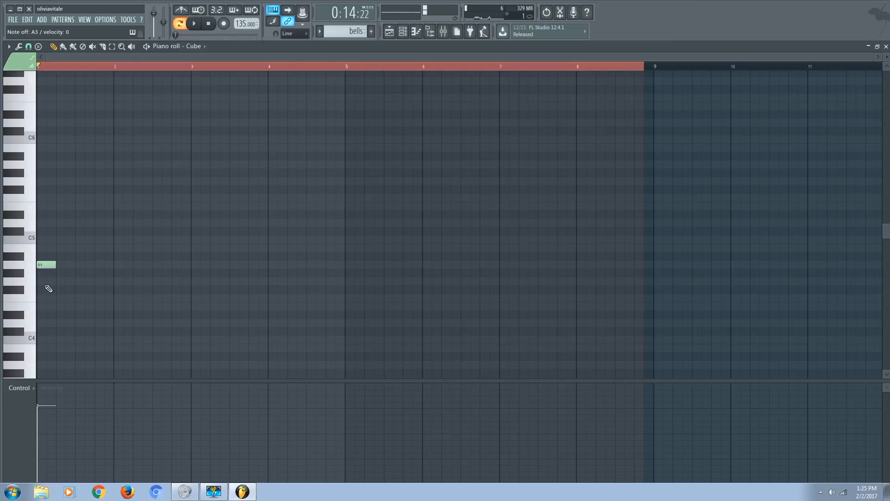
right_click(55, 269)
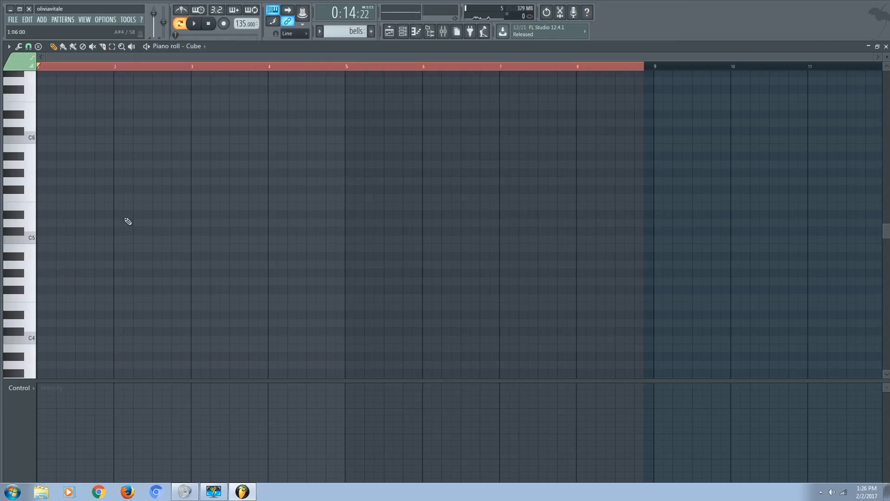
Open the Crystal channel's piano roll for the bells pattern and place an A4 note at the start of bar 1.
left_click(402, 31)
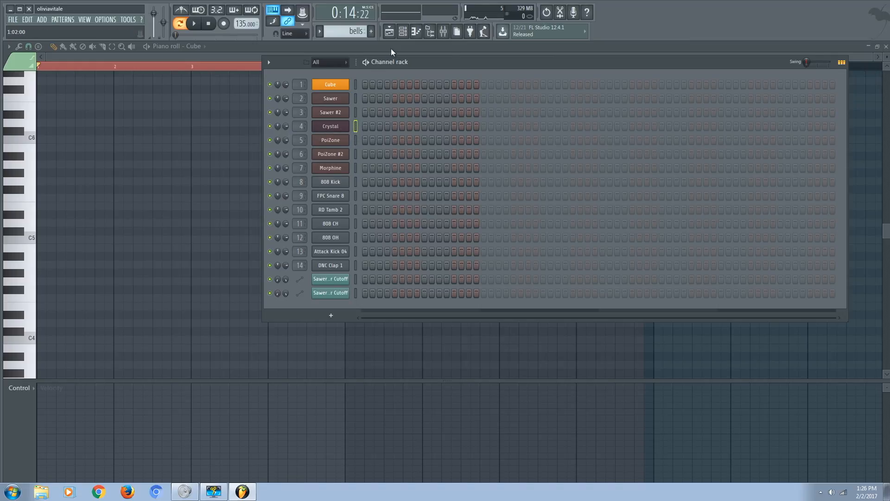
left_click(419, 34)
left_click(36, 269)
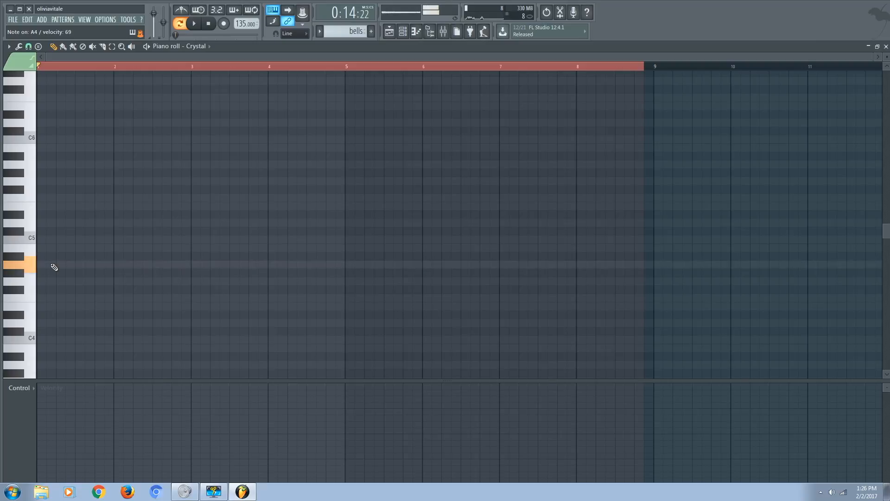
left_click(52, 265)
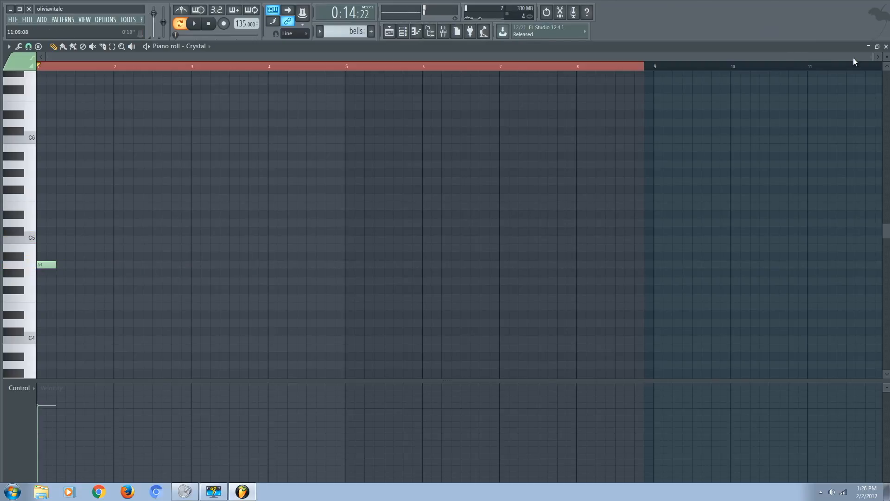
Shorten the notes to half a beat, add A4 and E5 on beat 2 of bar 1, and audition them.
left_click_drag(871, 55, 777, 56)
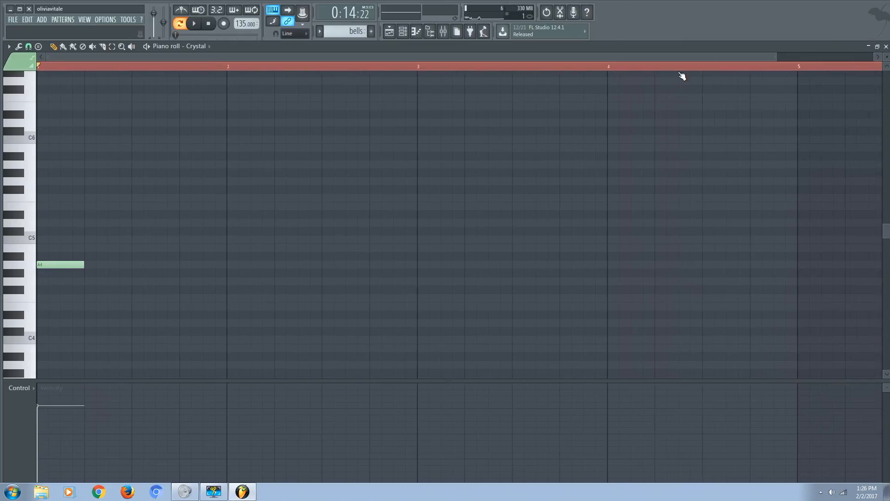
left_click(88, 264)
left_click_drag(90, 263, 118, 241)
left_click(115, 230)
key("space")
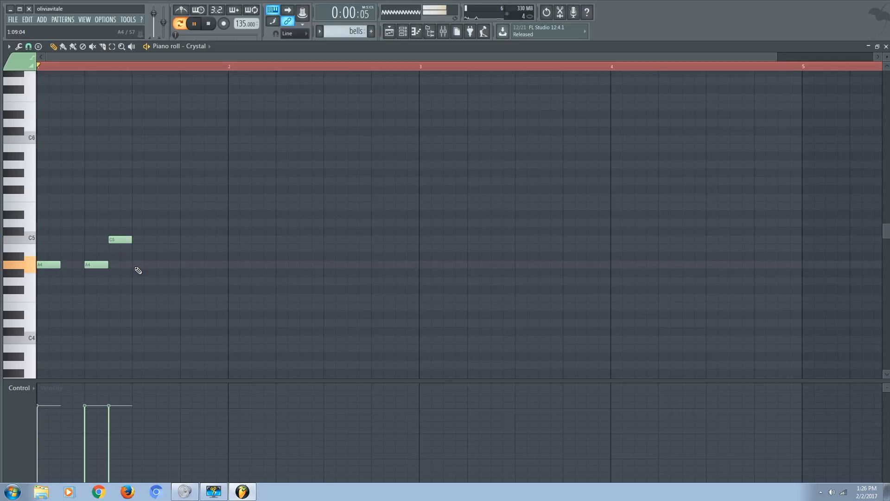
key("space")
left_click_drag(120, 239, 123, 206)
key("space")
key("space")
Add half-beat Crystal notes A4 and C5 on beat 3 and A4 on beat 4 of bar 1, and play the melody.
left_click(135, 264)
left_click(159, 239)
left_click(185, 265)
key("space")
key("space")
Duplicate the Crystal melody of bar 1 into bar 2 and play both bars.
left_click_drag(46, 194, 204, 343)
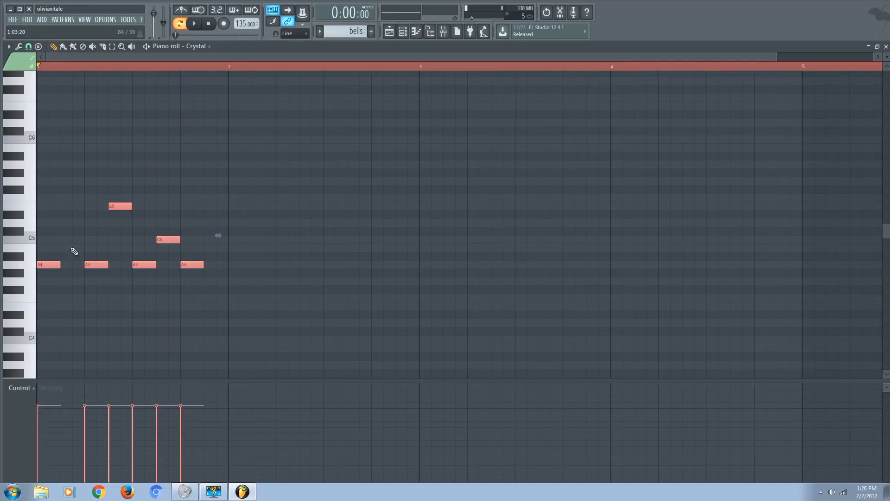
left_click_drag(50, 267, 242, 265, "shift")
key("space")
Copy the two-bar Crystal melody to bars 3, 5 and 7, transposed so its root notes are G4, B4 and C5.
key("ctrl+a")
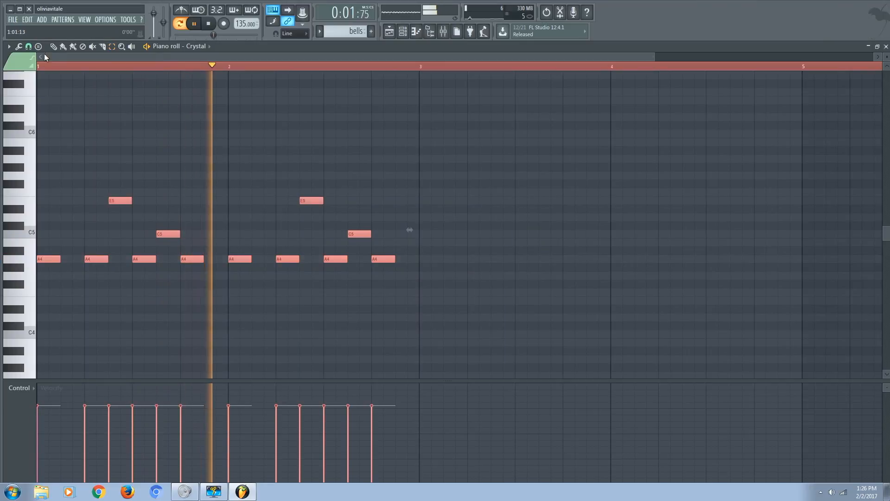
key("space")
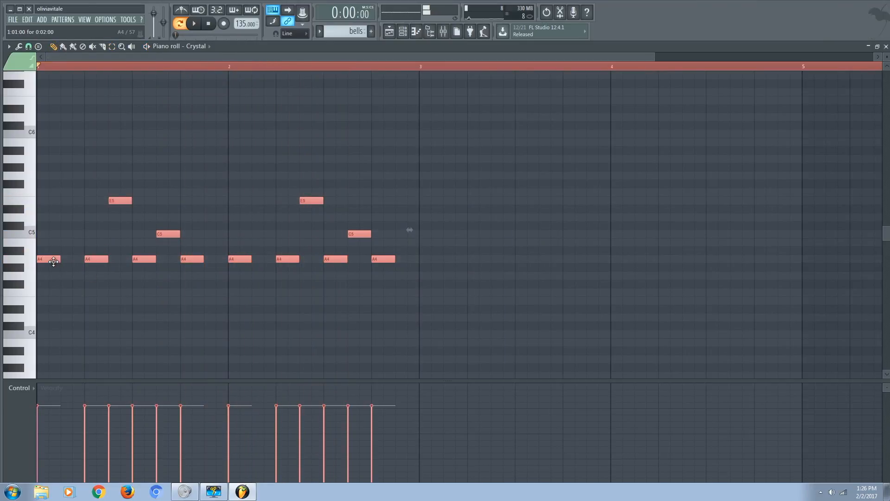
left_click_drag(54, 262, 431, 279)
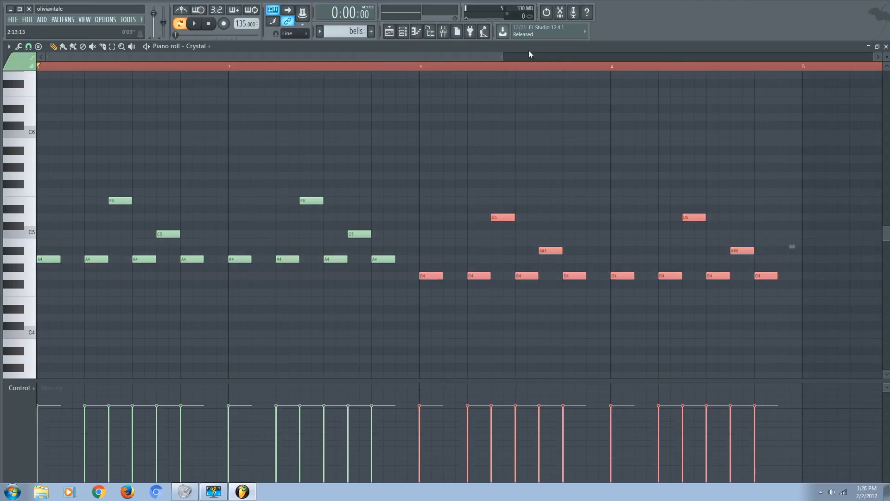
scroll(646, 69, "down", 3)
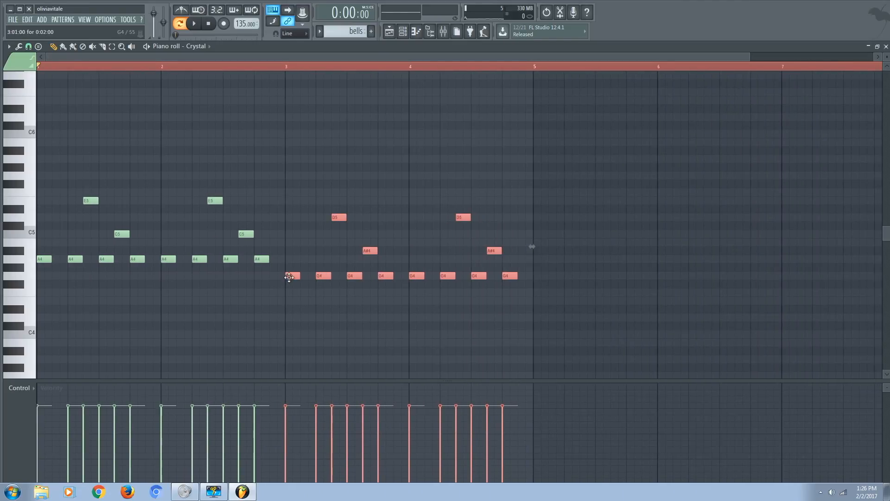
left_click_drag(290, 275, 542, 285)
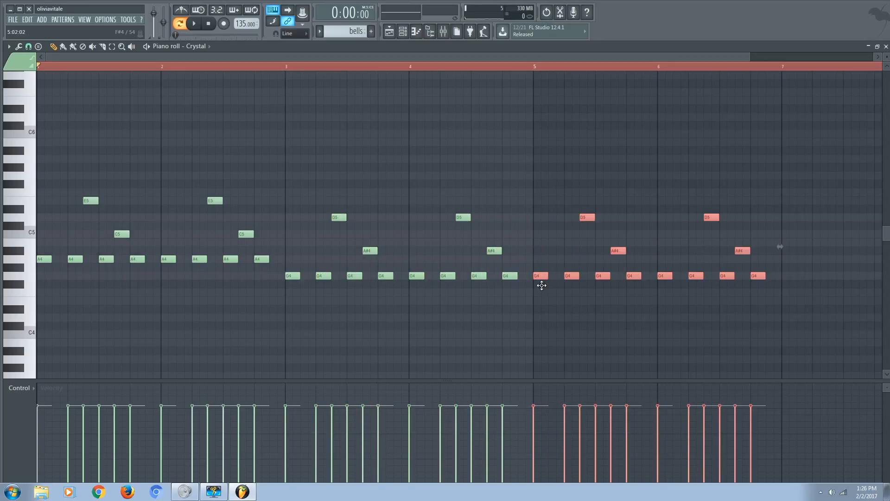
left_click_drag(542, 286, 540, 234)
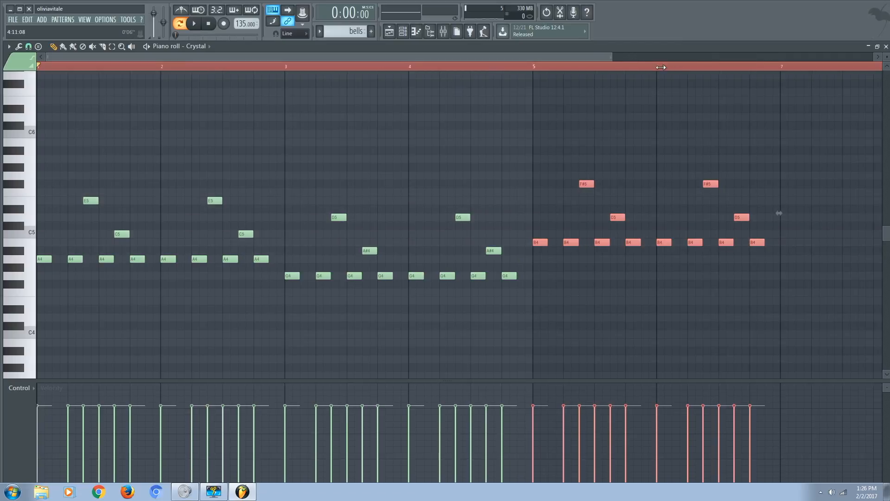
left_click_drag(608, 56, 719, 56)
left_click_drag(456, 246, 662, 235)
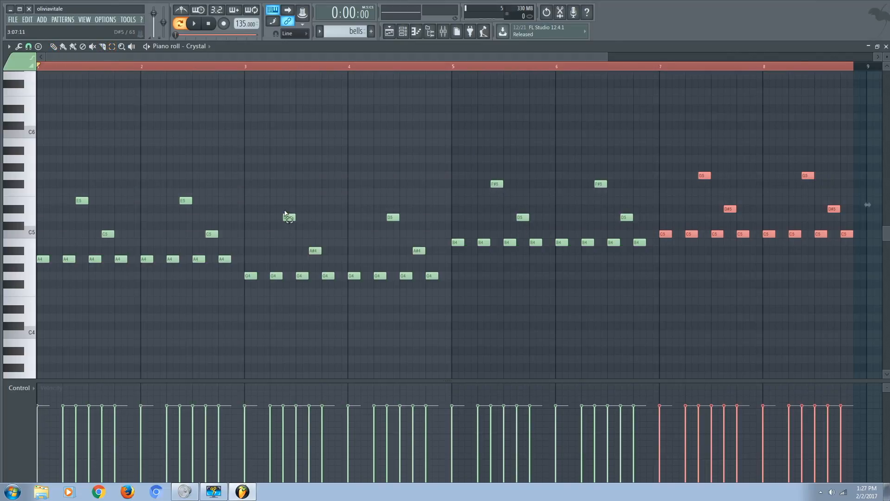
Transpose the upper Crystal notes in bars 3 to 6 so they alternate between E5 and C5.
left_click_drag(275, 203, 426, 261)
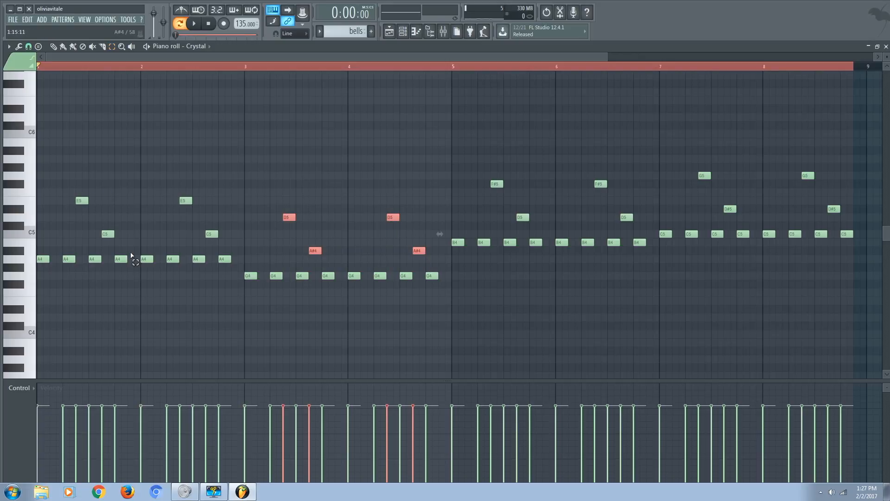
key("Up")
key("Up")
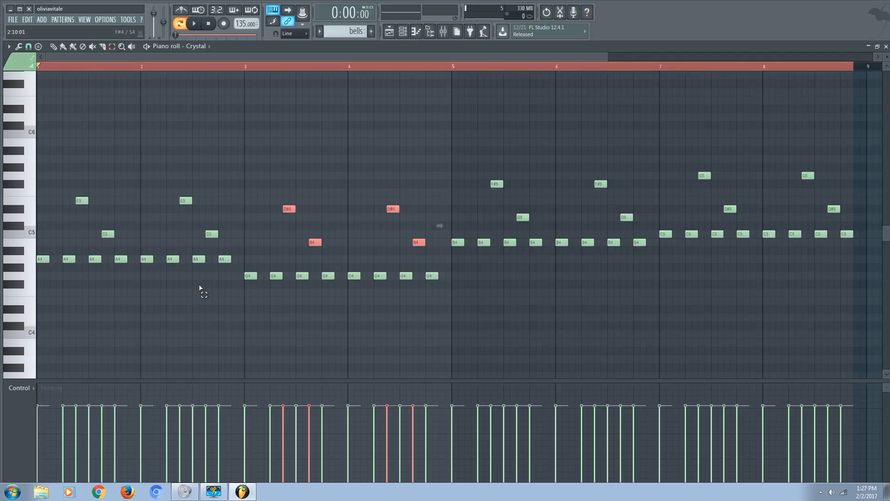
left_click_drag(482, 155, 654, 223)
key("Up")
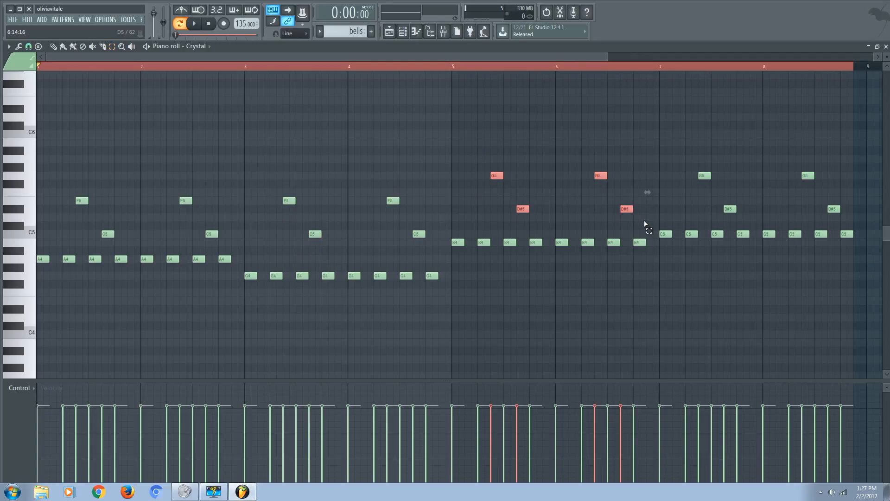
key("Down")
key("Down")
key("Down")
Transpose the upper Crystal notes in bars 7 and 8 to F5 and D5, and play the pattern.
left_click_drag(693, 157, 863, 200)
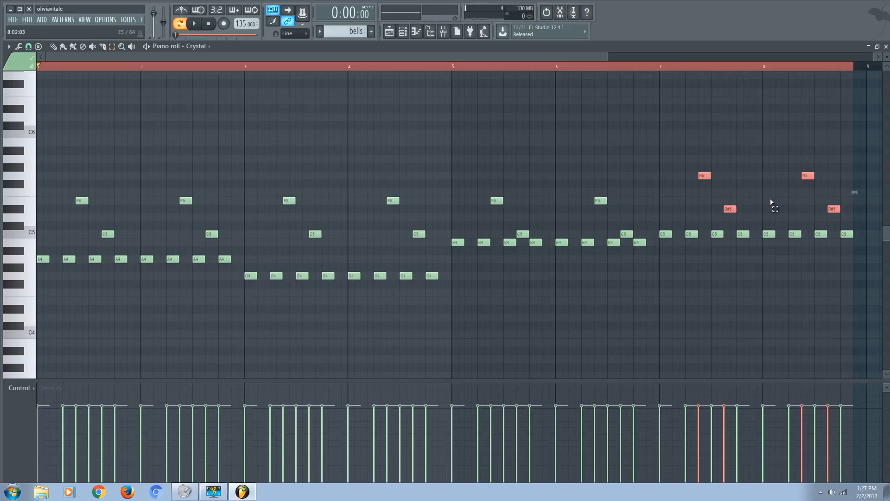
left_click_drag(597, 60, 735, 69)
key("Down")
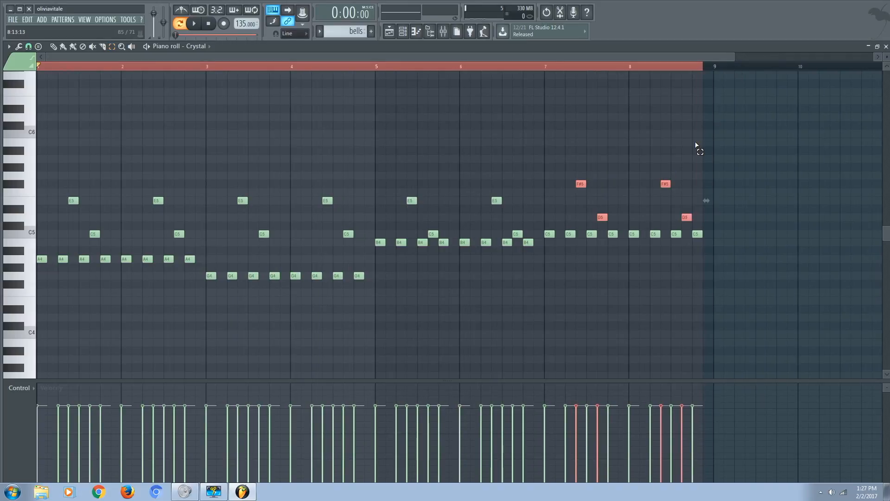
key("Down")
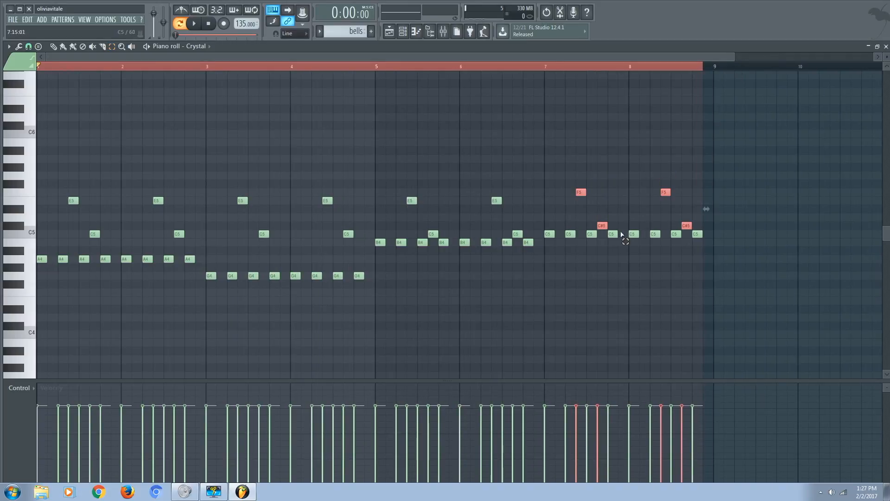
left_click_drag(589, 213, 693, 231)
key("Up")
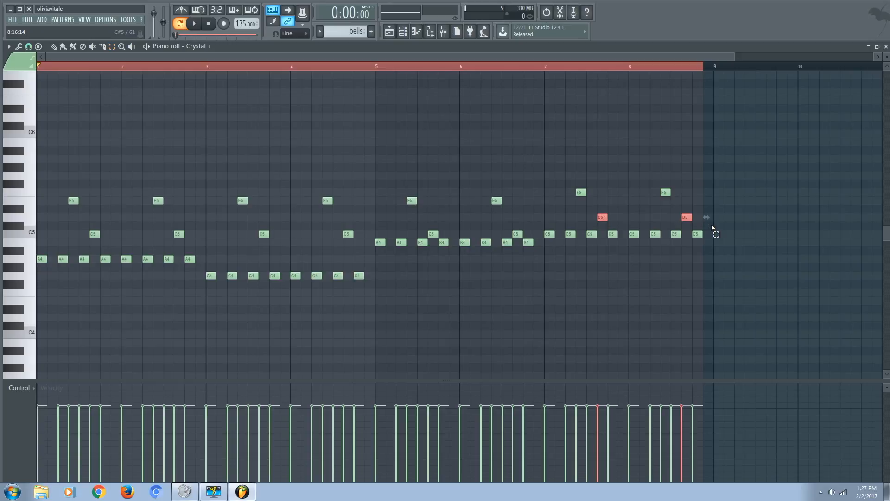
key("space")
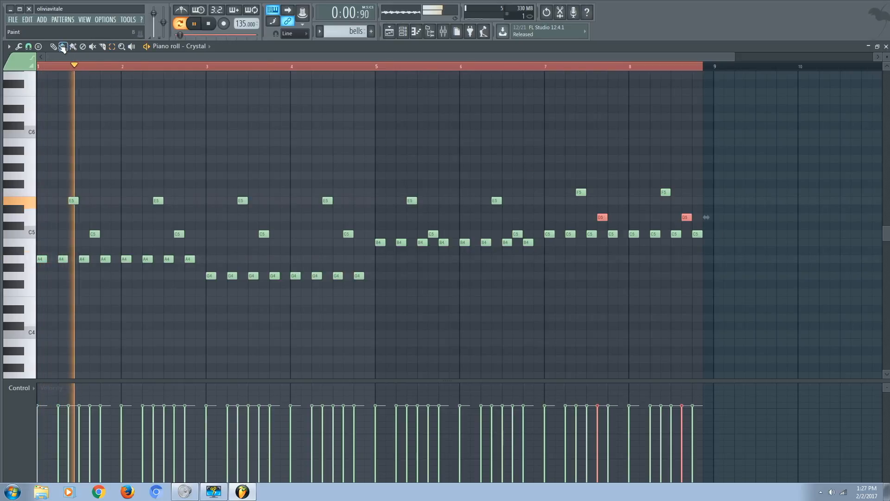
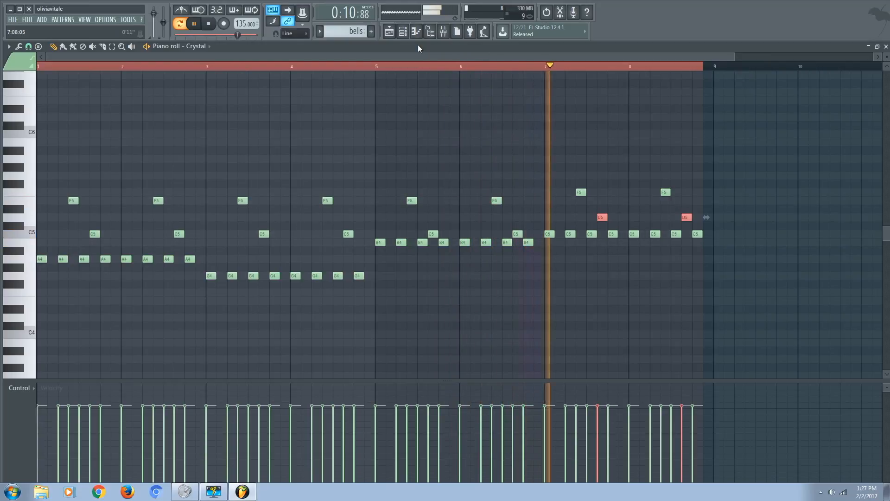
Place bells clips on Track 4 of the playlist at bars 1 and 9, and stop playback.
key("F5")
left_click_drag(296, 291, 61, 291)
left_click_drag(433, 285, 397, 278)
key("space")
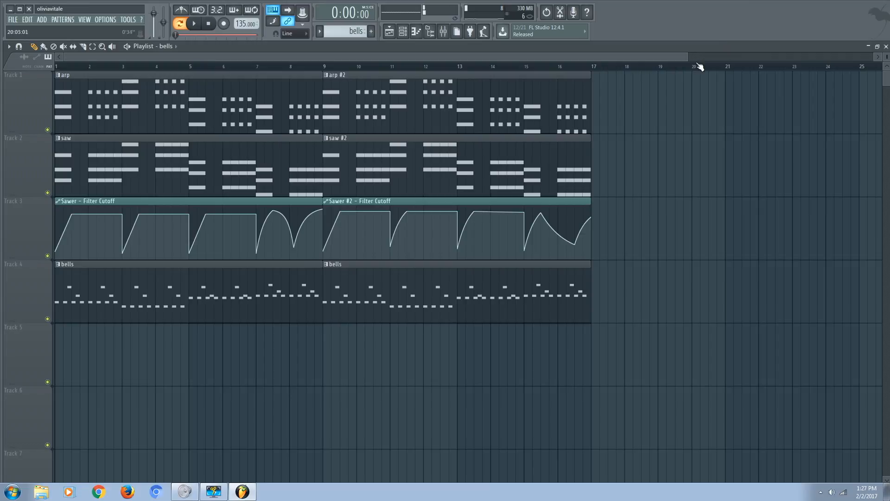
Lower the Sawer mixer track to -12.0 dB and Sawer #2 to -5.8 dB while playing the song.
left_click_drag(691, 56, 796, 70)
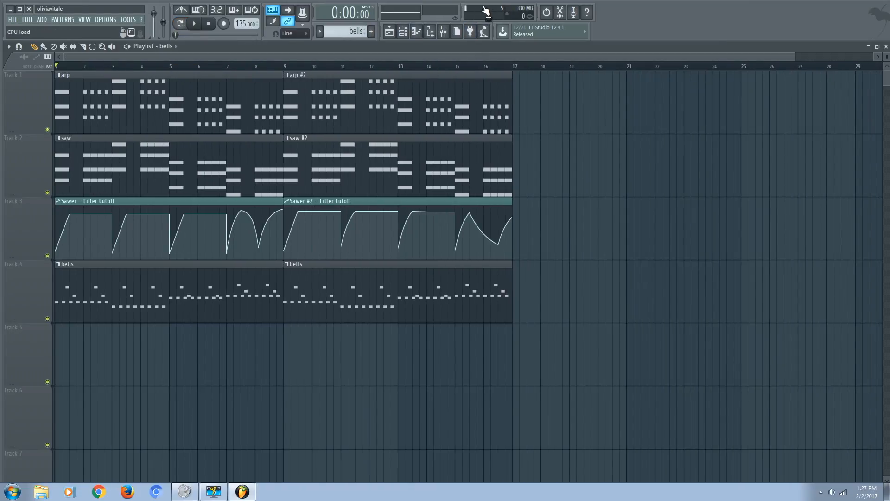
left_click(443, 31)
key("space")
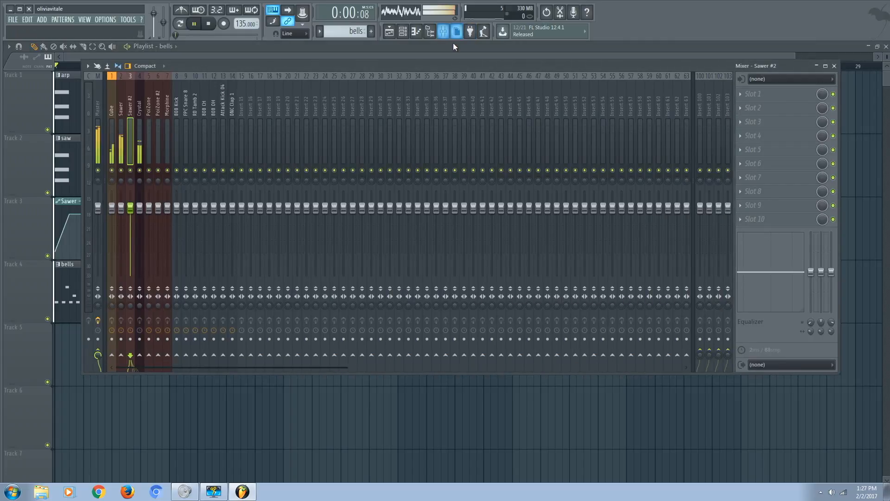
left_click_drag(121, 207, 121, 240)
left_click(130, 208)
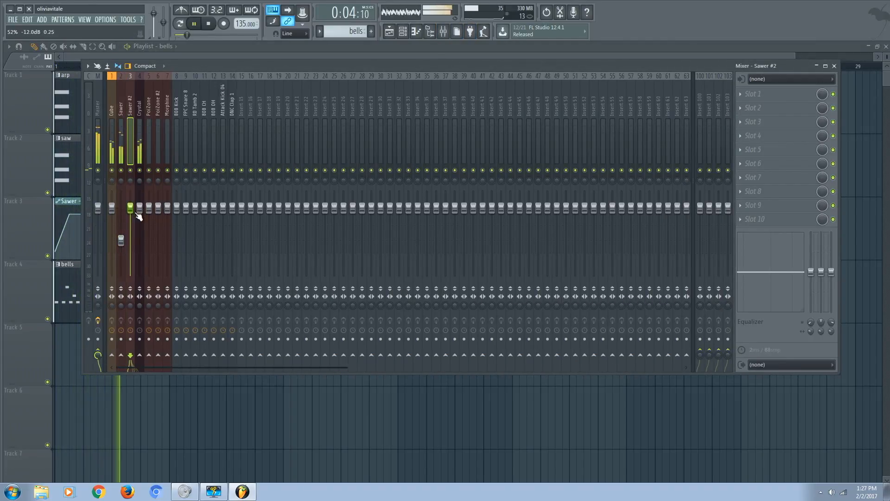
left_click_drag(130, 207, 131, 224)
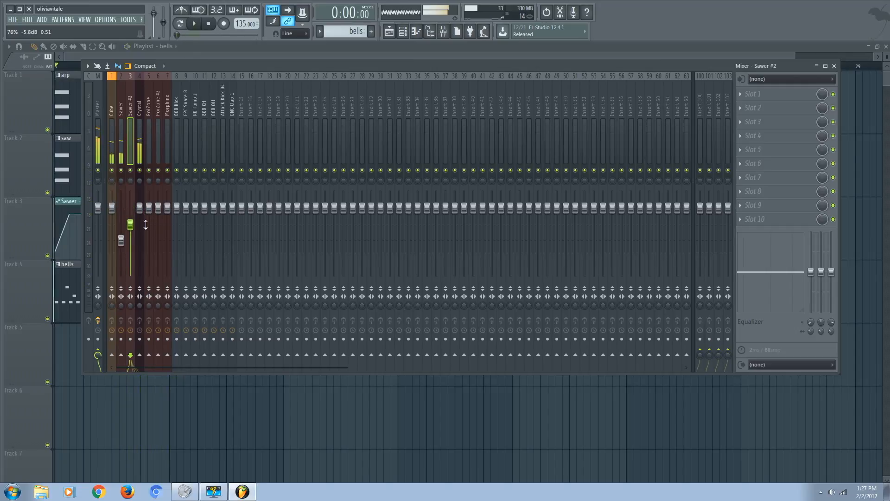
key("space")
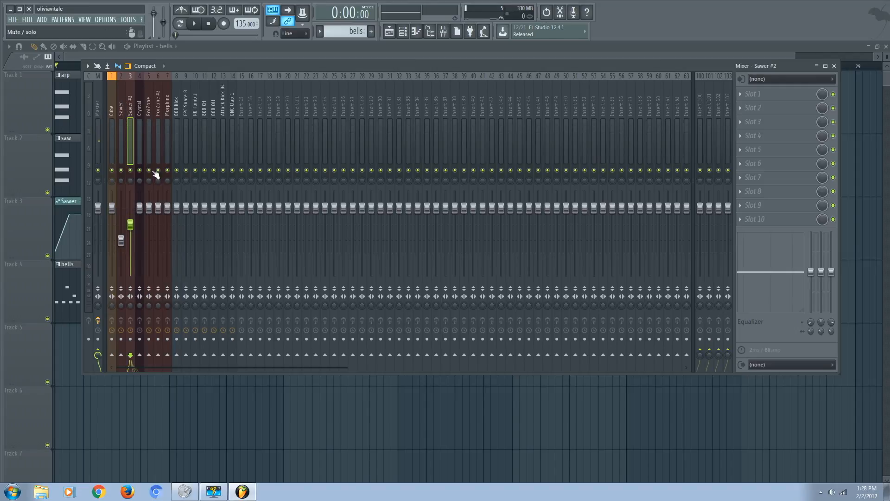
left_click(390, 33)
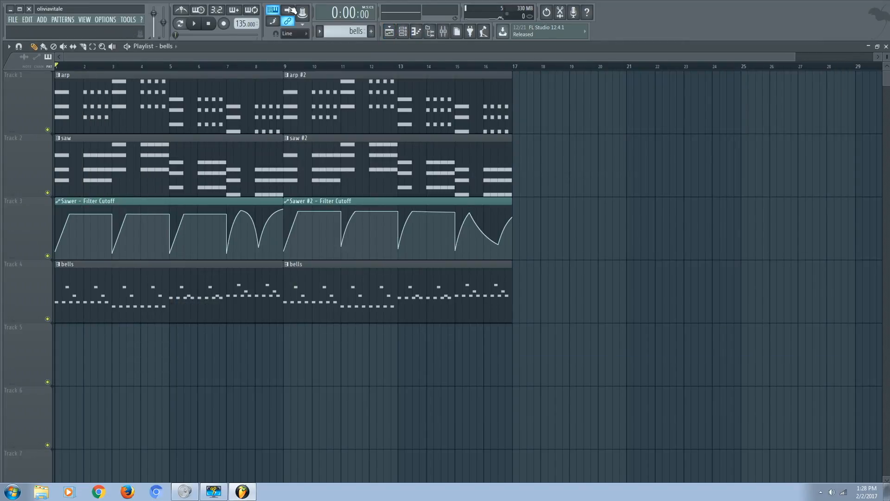
Start a new empty pattern and name it gate.
left_click(403, 32)
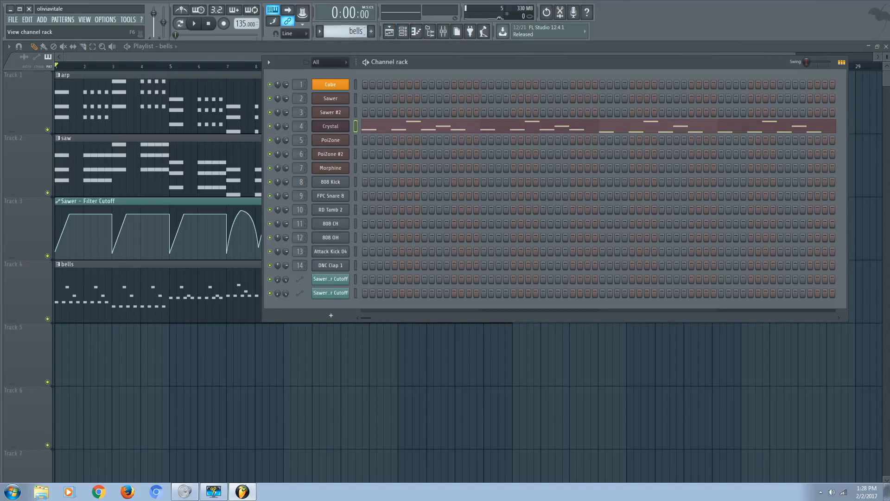
scroll(347, 31, "down", 1)
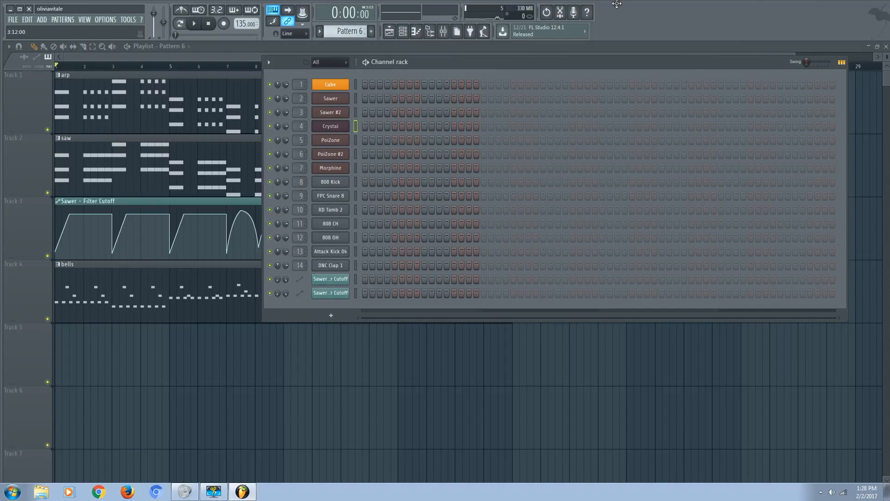
left_click(319, 31)
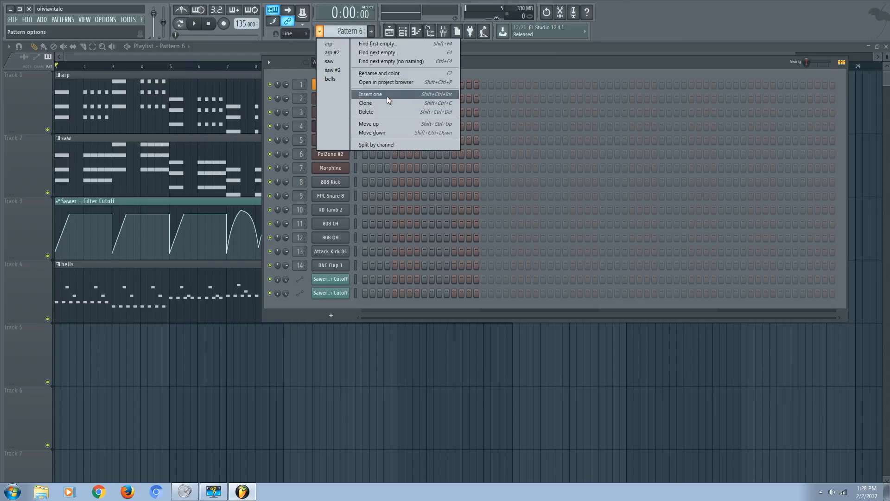
left_click(390, 75)
type("gate")
key("Return")
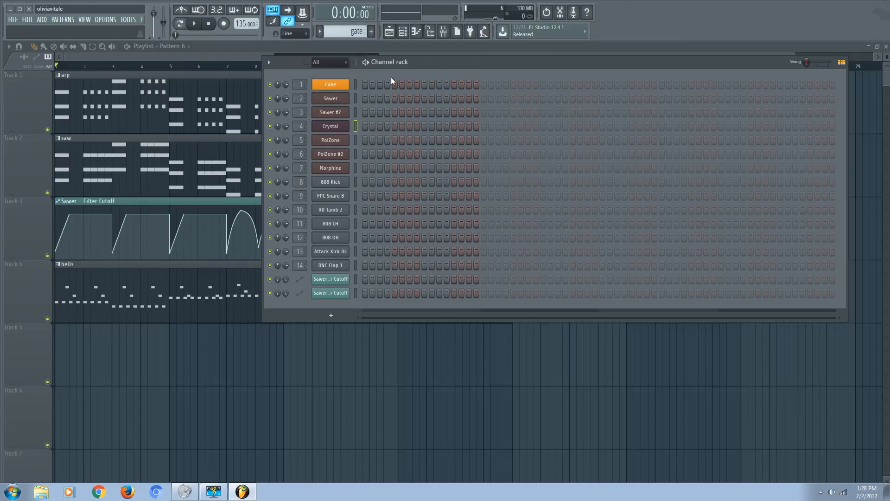
Copy the Cube chords from the arp pattern into the PoiZone channel of the gate pattern, with playback in pattern mode.
left_click(345, 142)
left_click(416, 31)
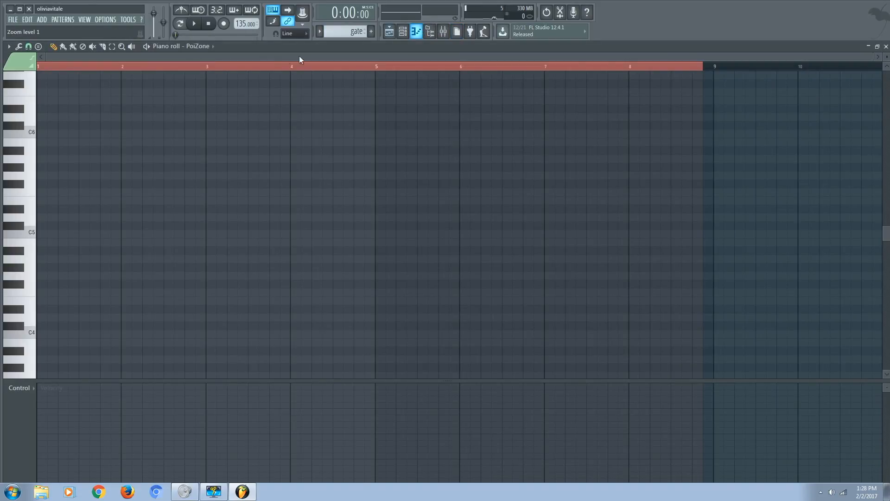
left_click(179, 24)
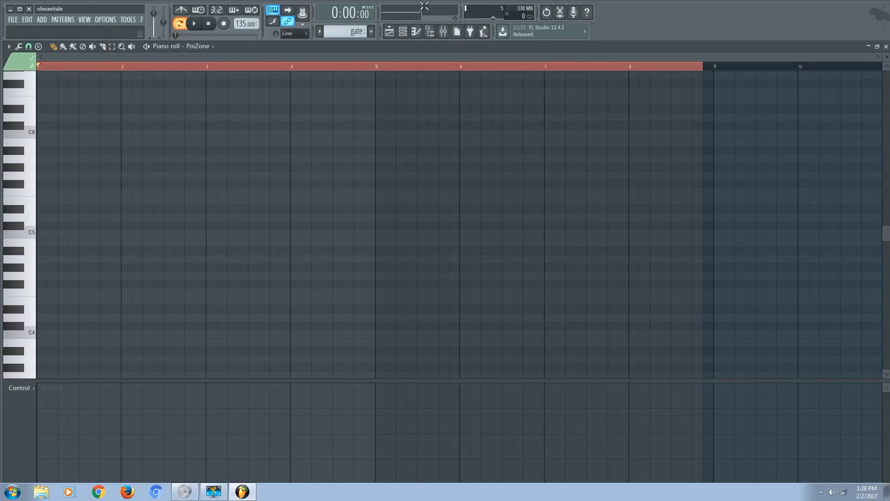
left_click(403, 31)
scroll(366, 35, "down", 1)
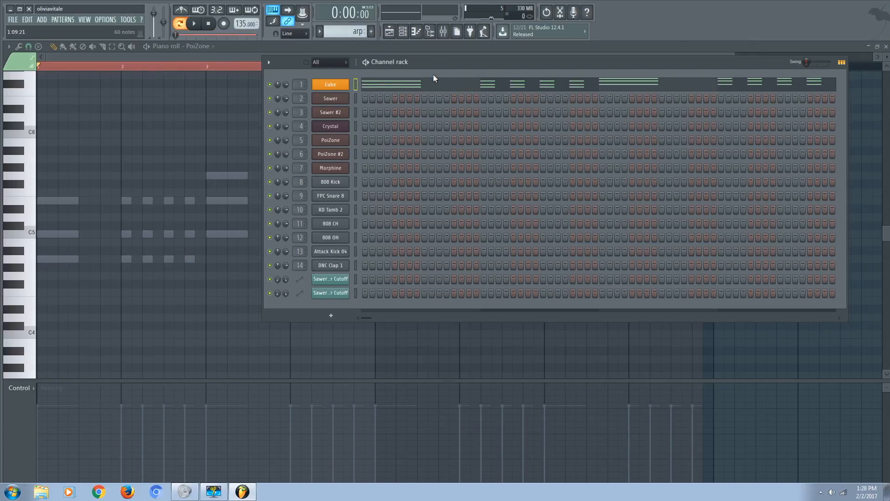
scroll(355, 31, "up", 1)
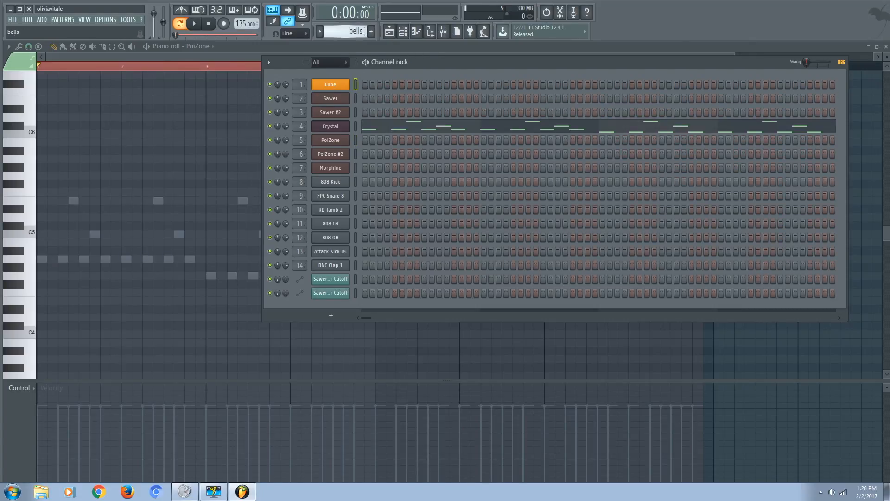
left_click(356, 140)
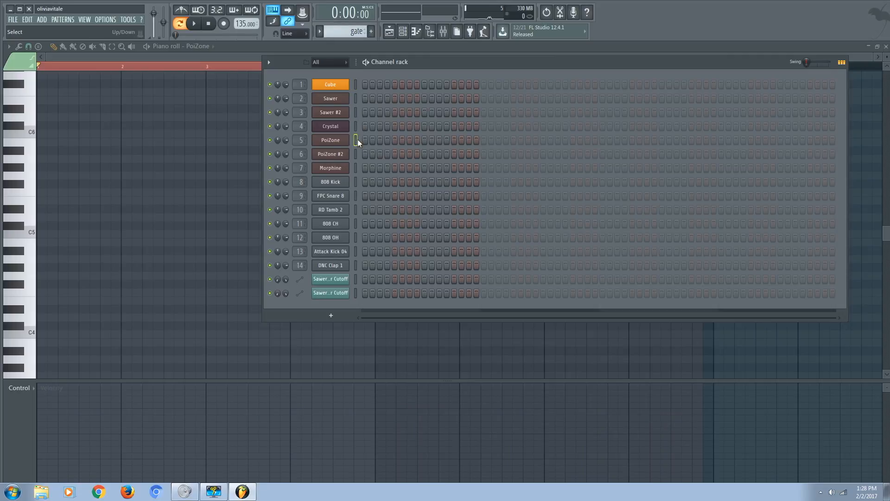
left_click(416, 31)
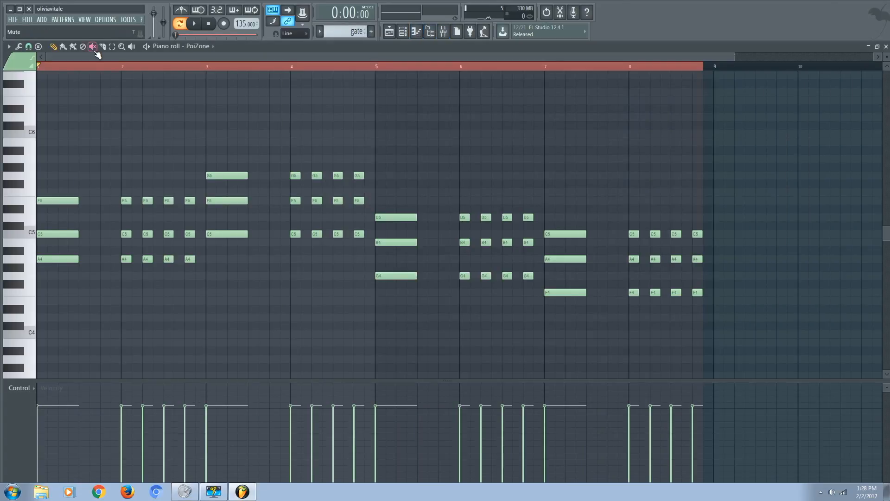
Delete the short repeated PoiZone chords, extend the four remaining chords to two bars each, and play the gate pattern.
mouse_move(133, 291)
left_mouse_down()
mouse_move(148, 179)
mouse_move(188, 255)
mouse_move(145, 205)
mouse_move(345, 85)
mouse_move(294, 258)
mouse_move(363, 174)
mouse_move(321, 223)
mouse_move(324, 213)
mouse_move(536, 215)
mouse_move(485, 270)
mouse_move(533, 288)
mouse_move(648, 246)
mouse_move(694, 321)
mouse_move(696, 238)
left_mouse_up()
key("ctrl+a")
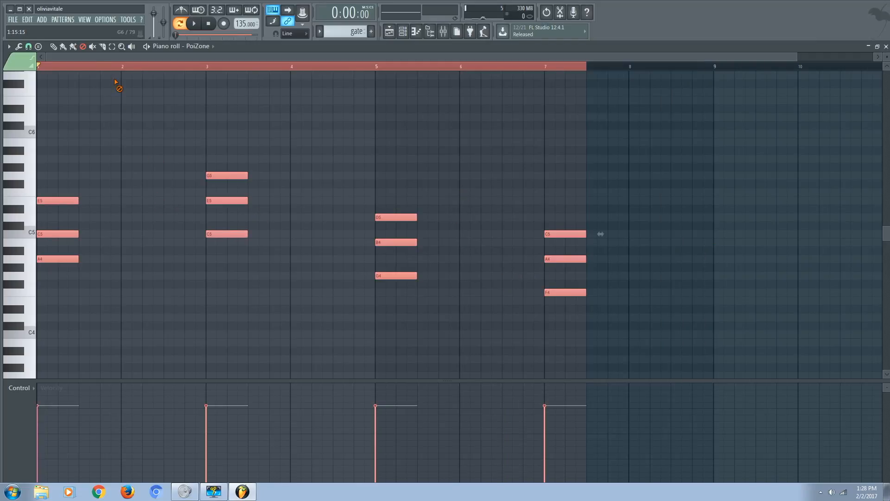
left_click_drag(78, 202, 205, 203)
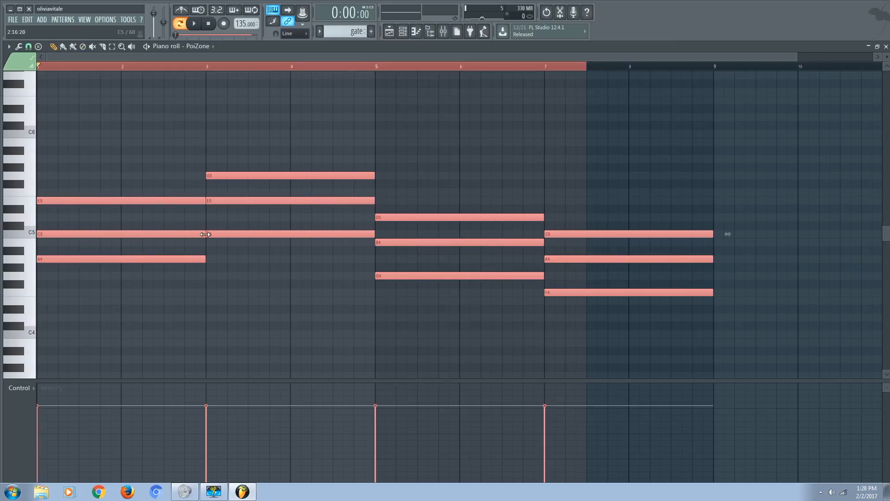
key("space")
key("F6")
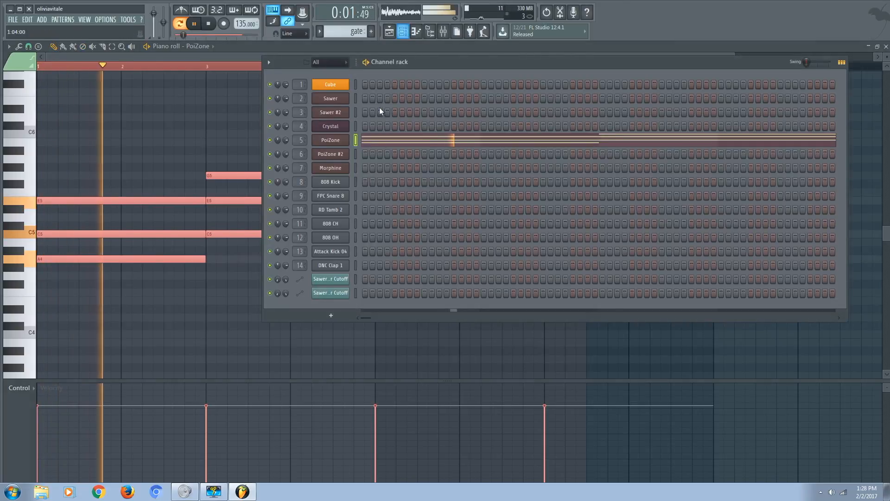
key("space")
Open the PoiZone synth and try out its oscillator balance while auditioning the gate pattern.
left_click(339, 141)
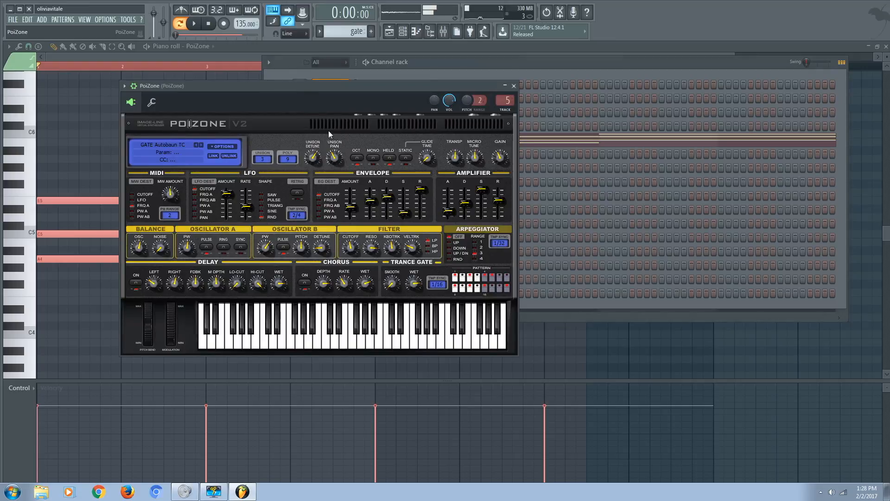
left_click_drag(307, 97, 338, 85)
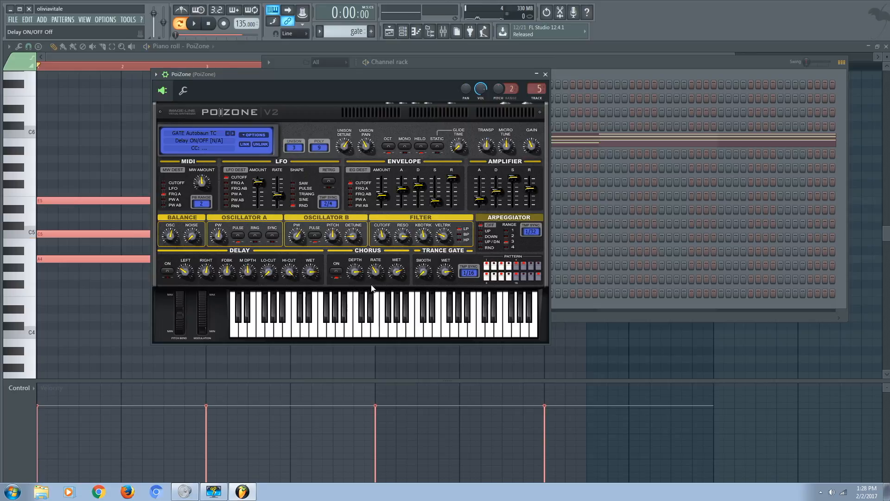
key("space")
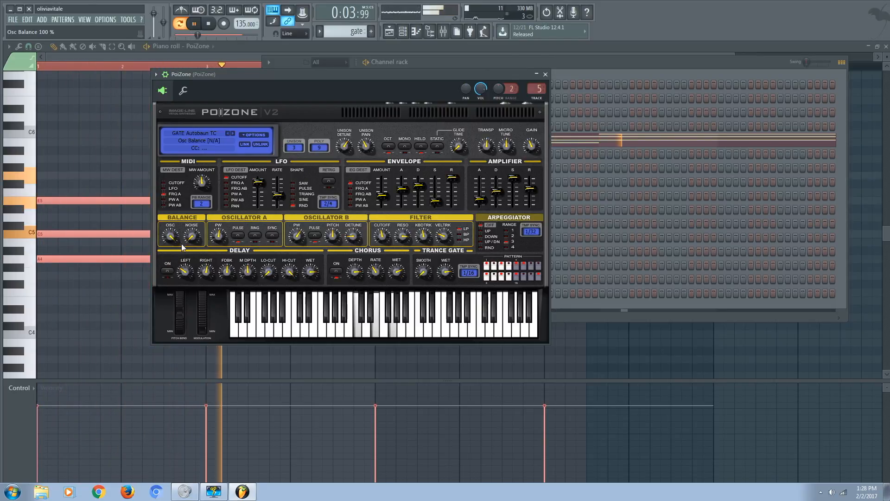
key("space")
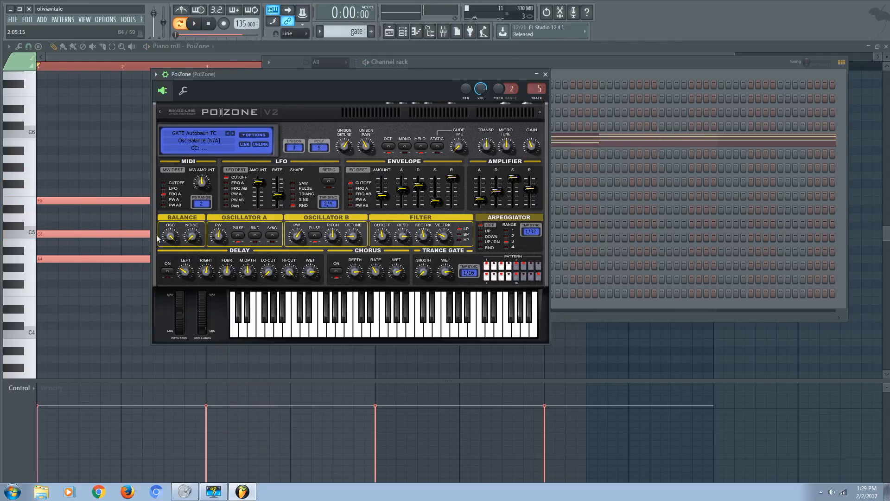
left_click_drag(170, 231, 169, 218)
key("space")
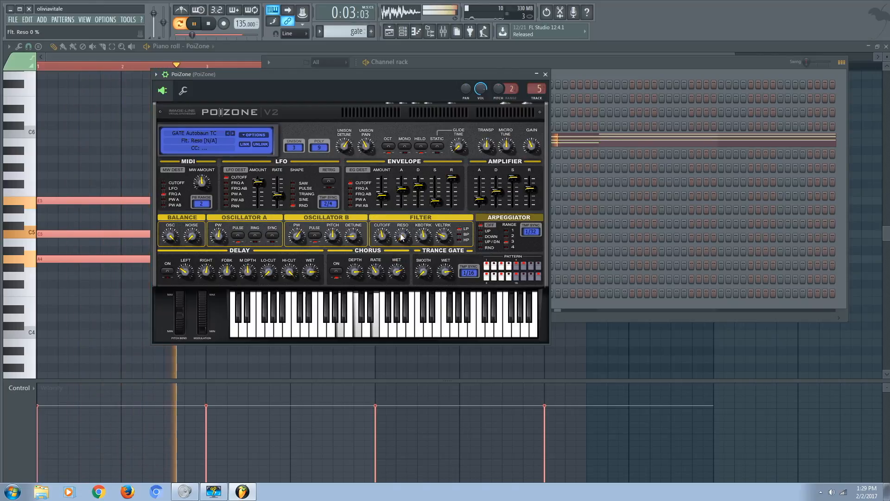
key("space")
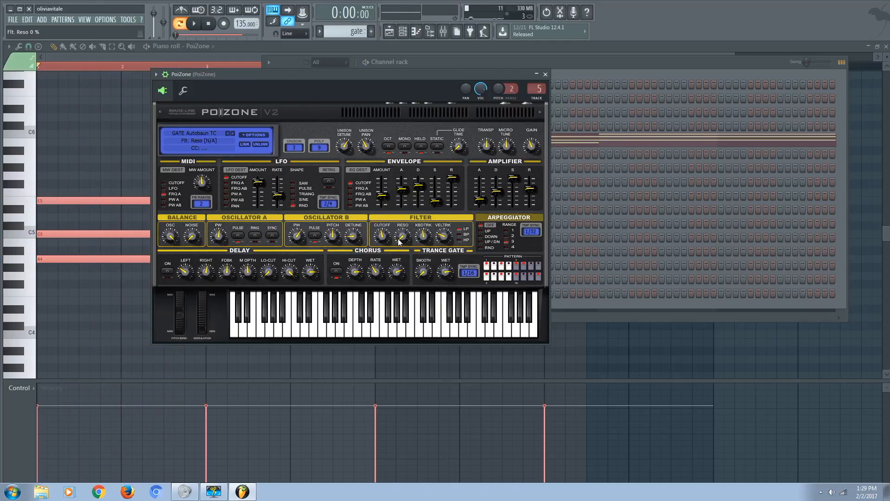
Set PoiZone's envelope amount to -18% and chorus depth to 42% while auditioning the gate pattern.
key("space")
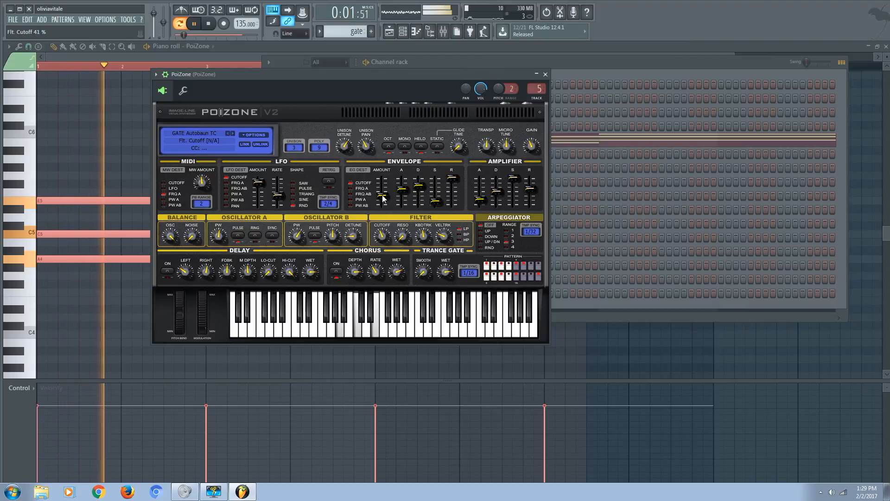
key("space")
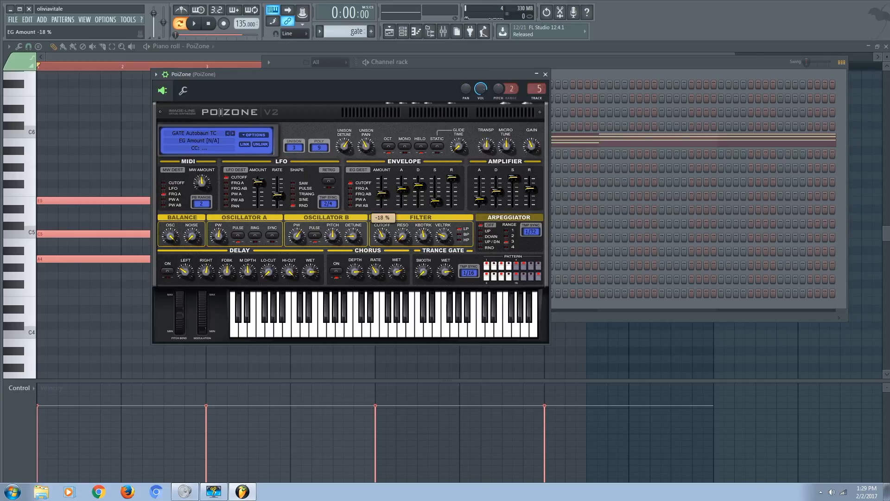
key("space")
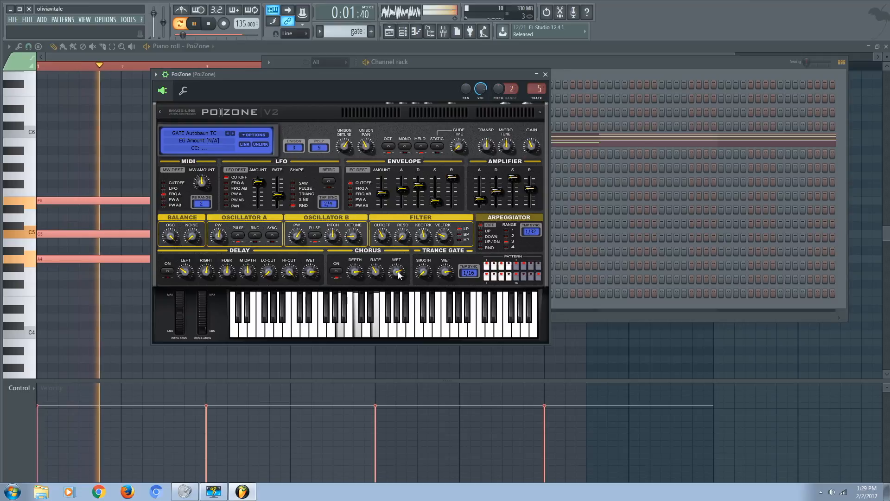
left_click_drag(355, 272, 375, 274)
key("space")
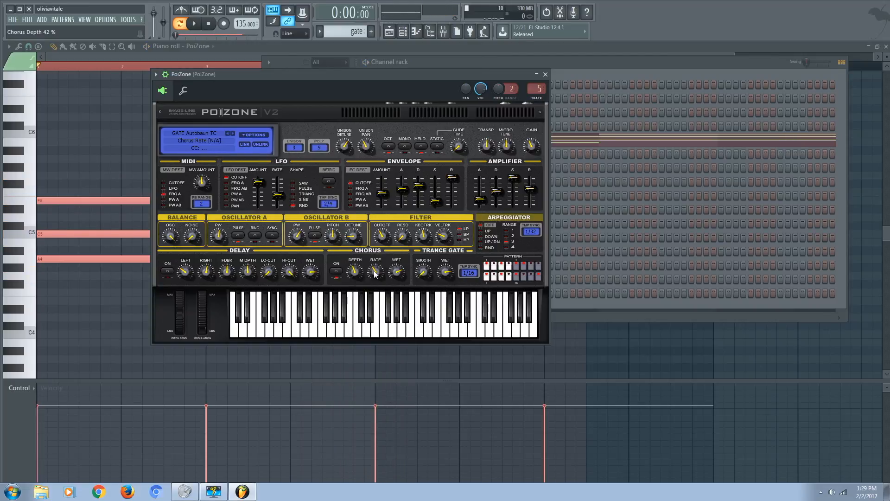
key("space")
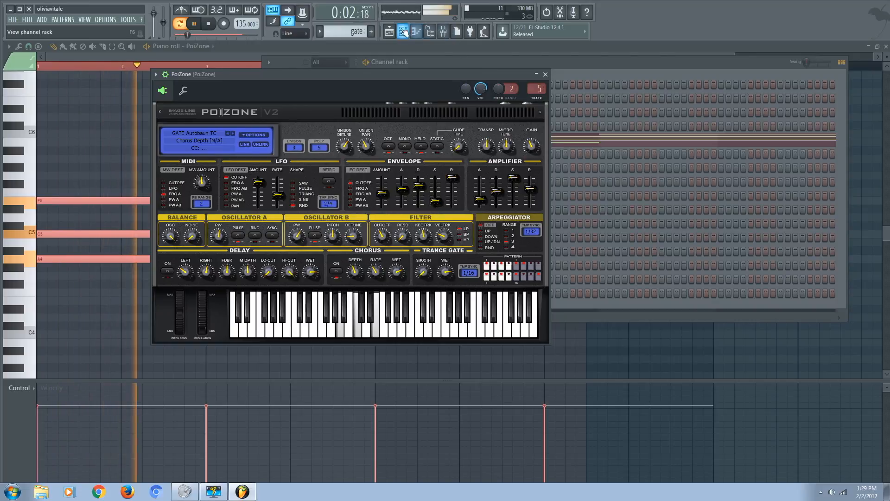
left_click(389, 31)
key("space")
Create an automation clip for PoiZone's filter cutoff and lower its starting point in the playlist.
left_click(402, 31)
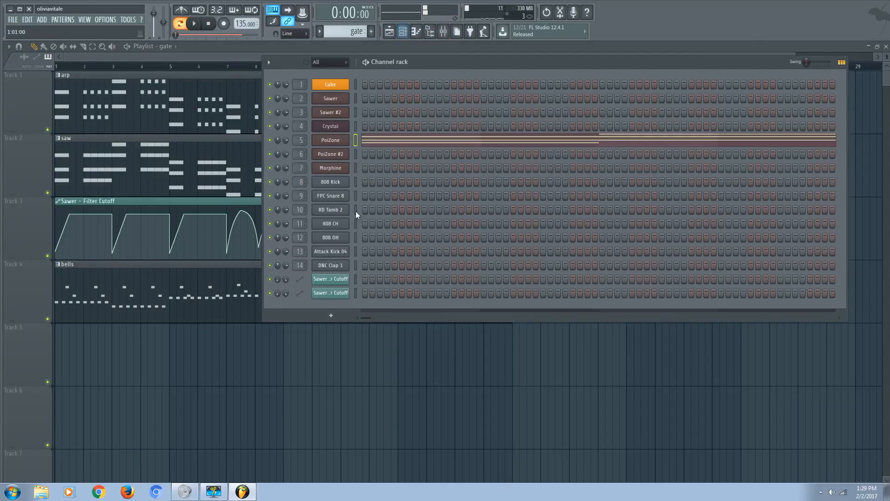
left_click(337, 143)
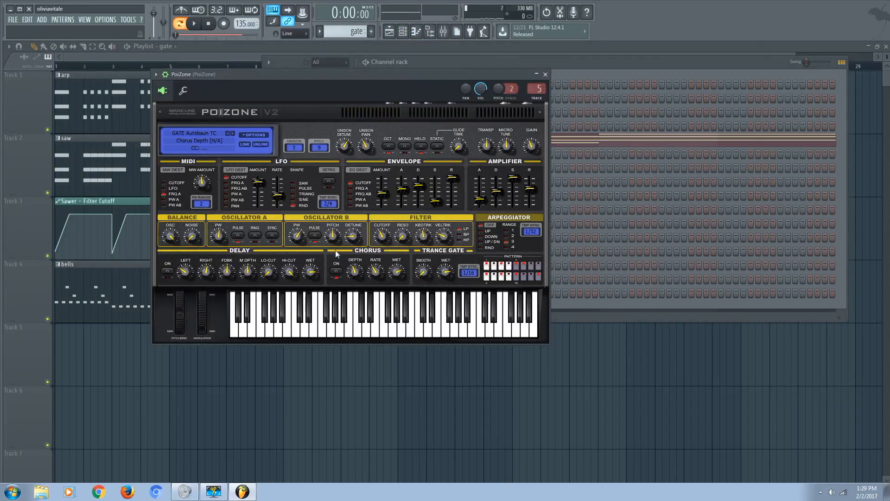
right_click(385, 239)
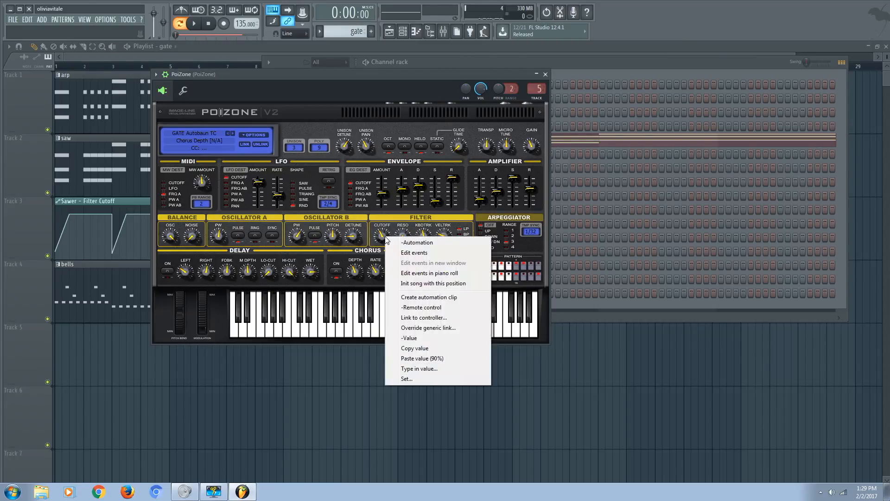
left_click(411, 297)
left_click(389, 31)
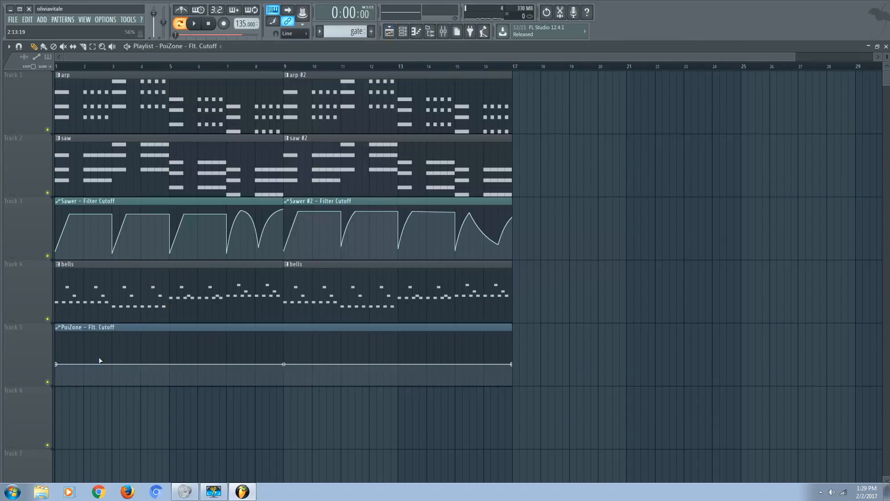
left_click_drag(58, 366, 180, 378)
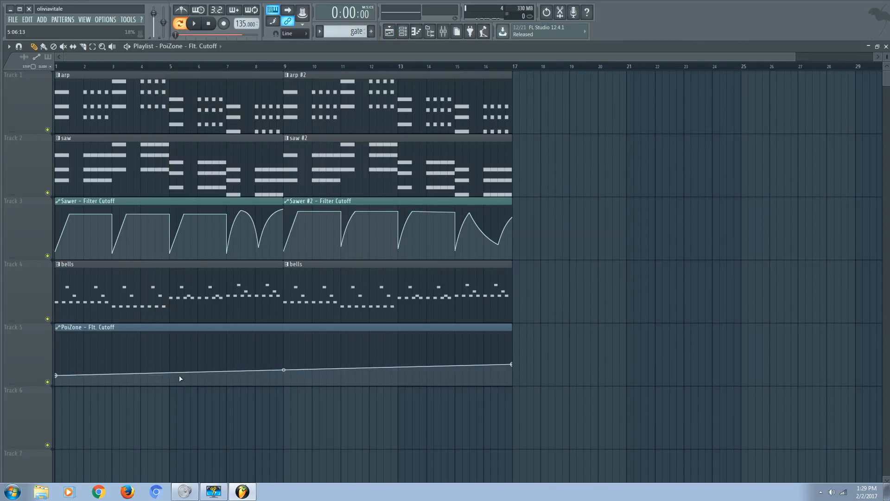
Add a point at bar 9 of the PoiZone cutoff automation, raise it and the end point, and start playback.
left_click(296, 364)
left_click_drag(297, 361, 283, 362)
left_click_drag(495, 365, 513, 361)
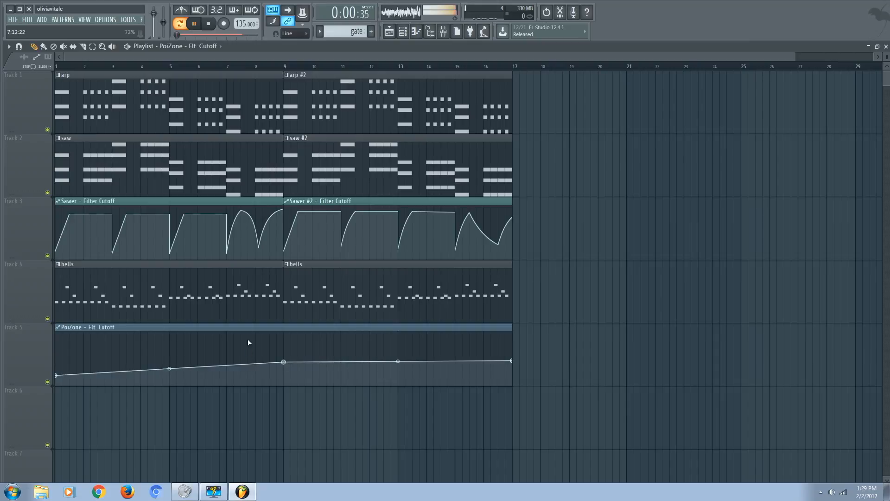
key("space")
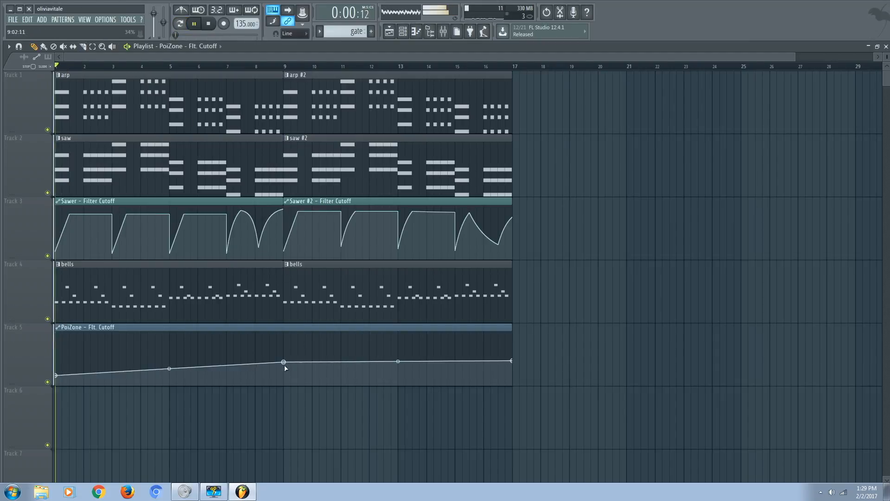
Copy the value of the bar 9 automation point and paste it (44%) onto the PoiZone cutoff clip's end point.
right_click(284, 362)
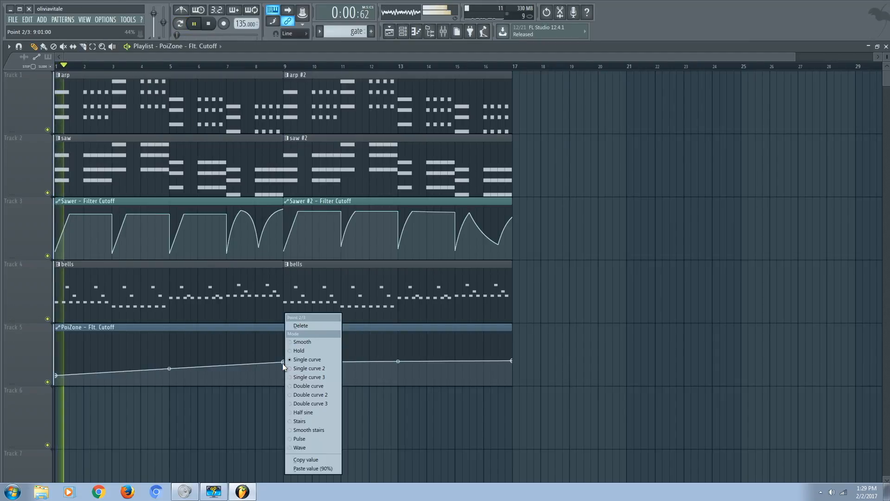
left_click(300, 457)
key("space")
right_click(511, 360)
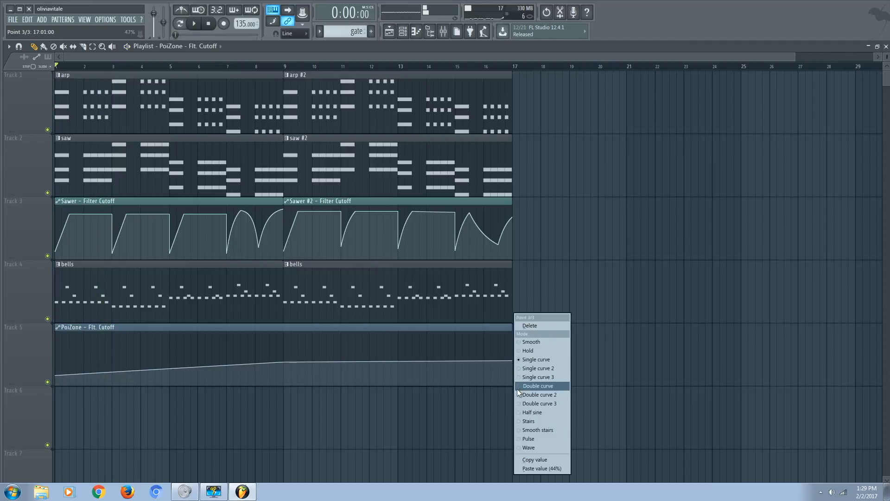
left_click(548, 468)
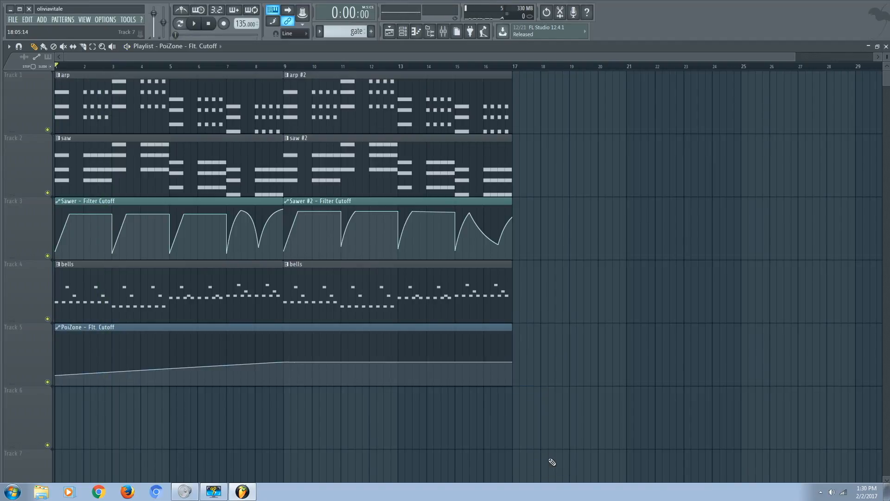
Place two gate pattern clips on track 6, starting at bars 1 and 9.
left_click(46, 57)
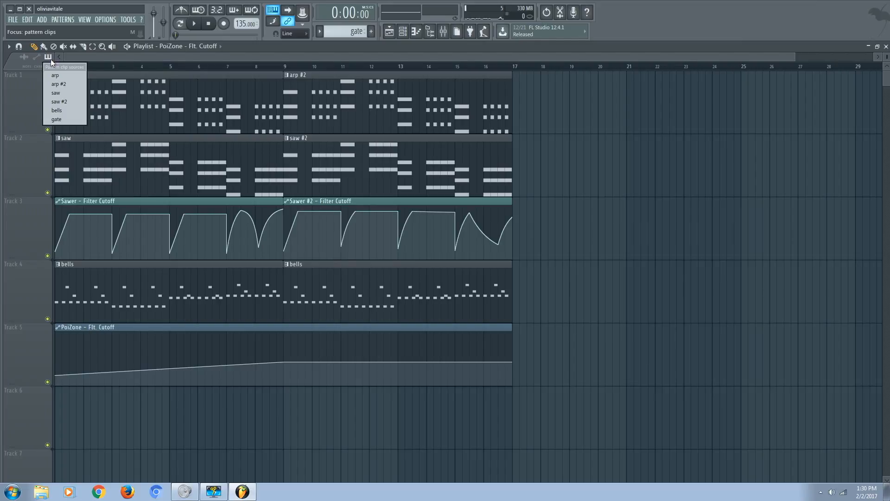
left_click(64, 121)
left_click_drag(90, 405, 59, 406)
left_click_drag(404, 427, 318, 424)
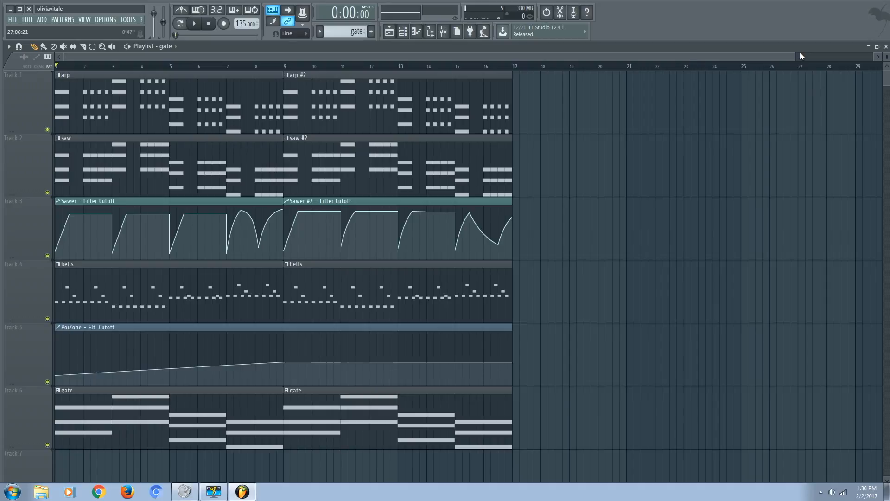
Reduce the playlist track height and move the PoiZone filter cutoff track down one place, below the gate track.
left_click_drag(886, 57, 886, 69)
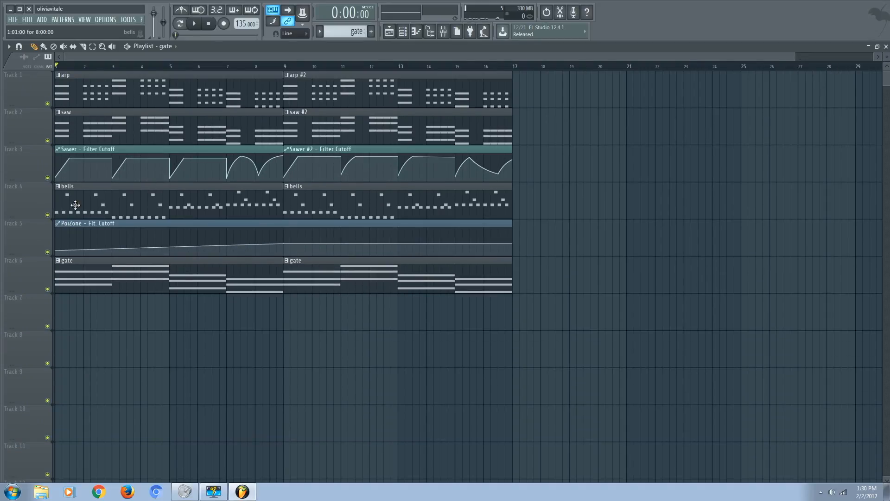
right_click(43, 233)
left_click(65, 393)
Play the arrangement and, in the mixer, lower the PoiZone track's volume and pan it left.
key("space")
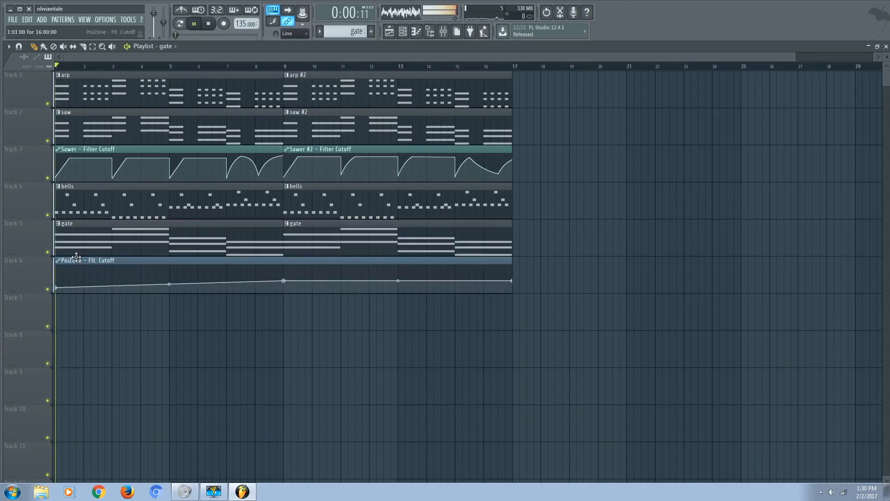
key("F9")
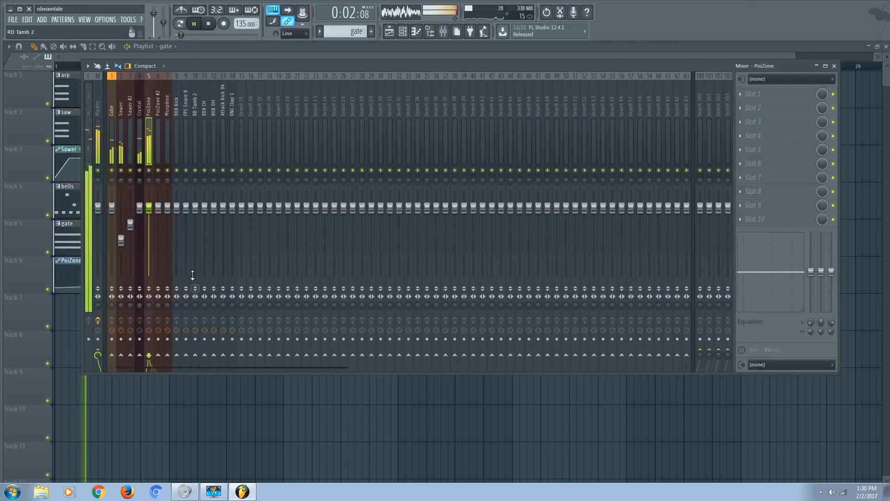
left_click_drag(149, 210, 149, 228)
left_click_drag(148, 181, 148, 234)
key("space")
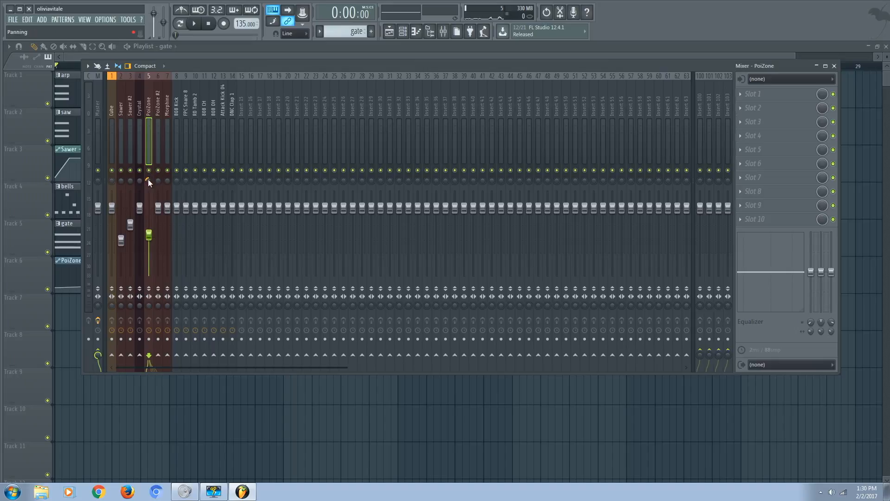
Pan the Crystal mixer track about 43% right and the Cube track left while the arrangement plays.
key("space")
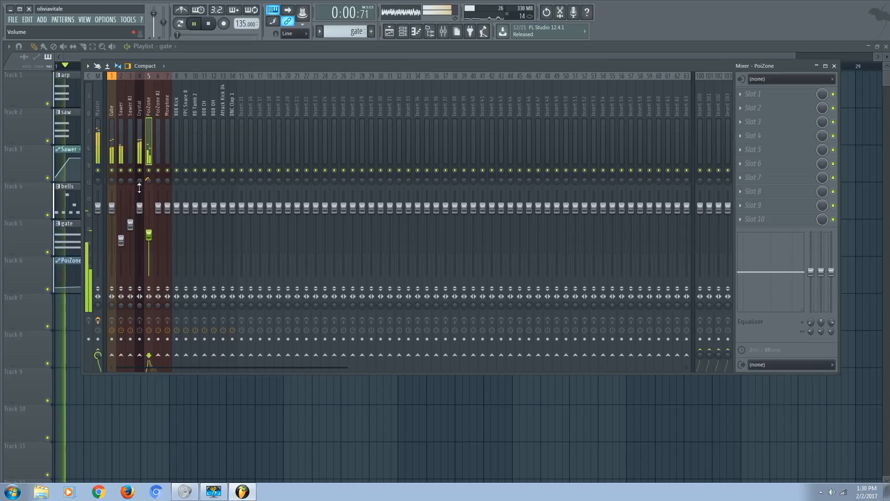
left_click(139, 181)
left_click_drag(139, 180, 140, 167)
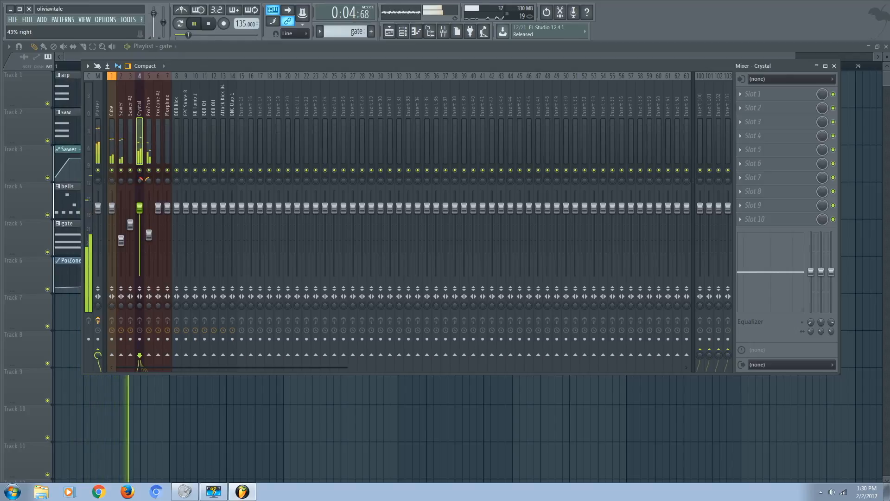
left_click_drag(111, 182, 111, 194)
key("space")
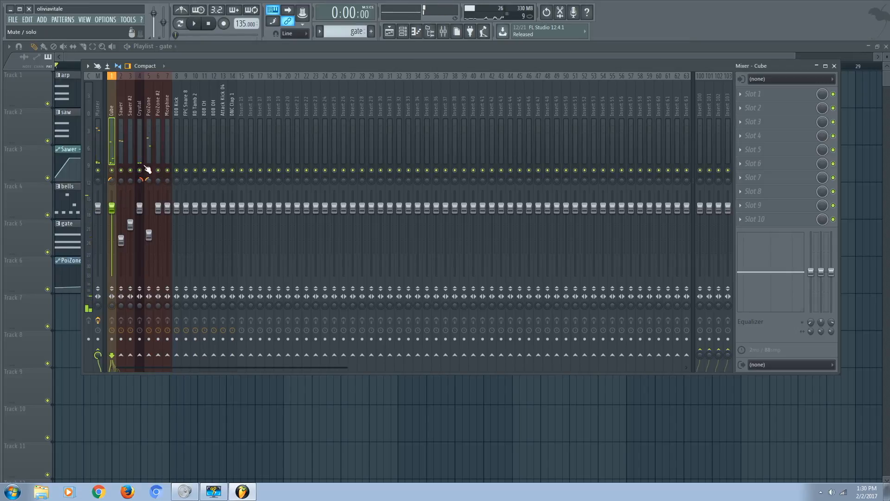
Check the Crystal and Cube mixer tracks, return to the playlist and play the arrangement from the start.
left_click(139, 180)
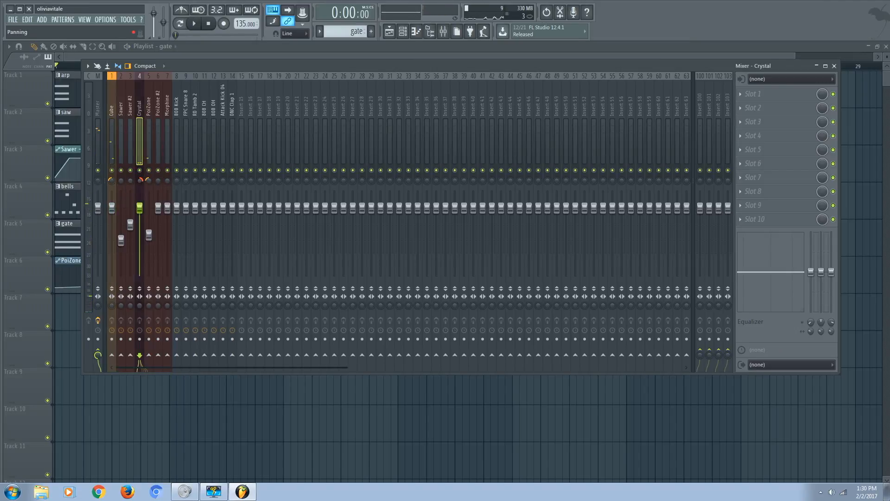
left_click(112, 181)
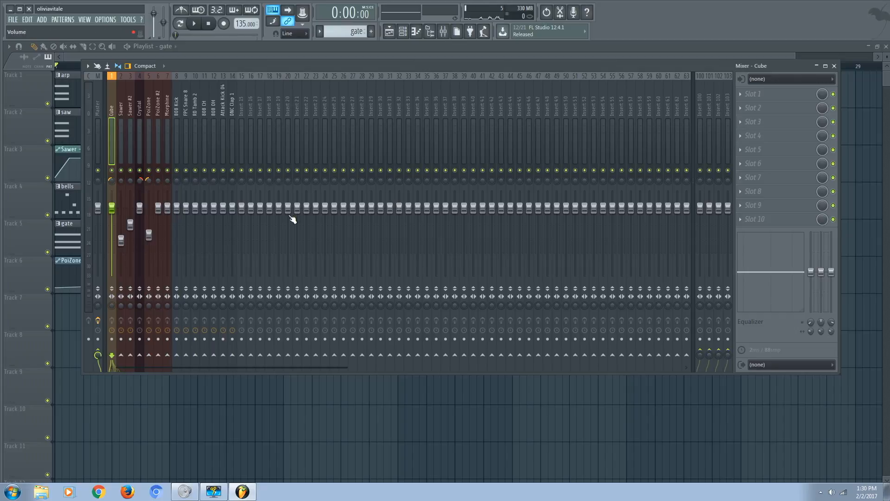
mouse_move(351, 64)
left_mouse_down()
mouse_move(387, 142)
mouse_move(364, 70)
mouse_move(341, 93)
mouse_move(344, 70)
left_mouse_up()
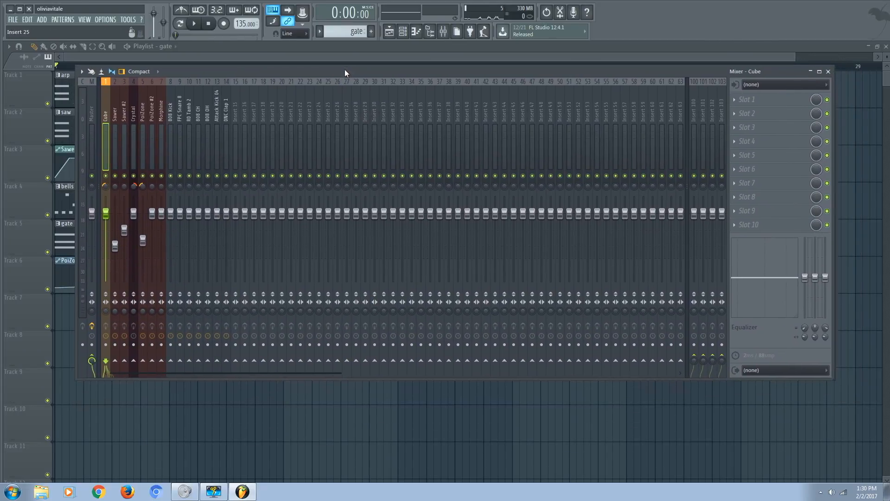
left_click(391, 36)
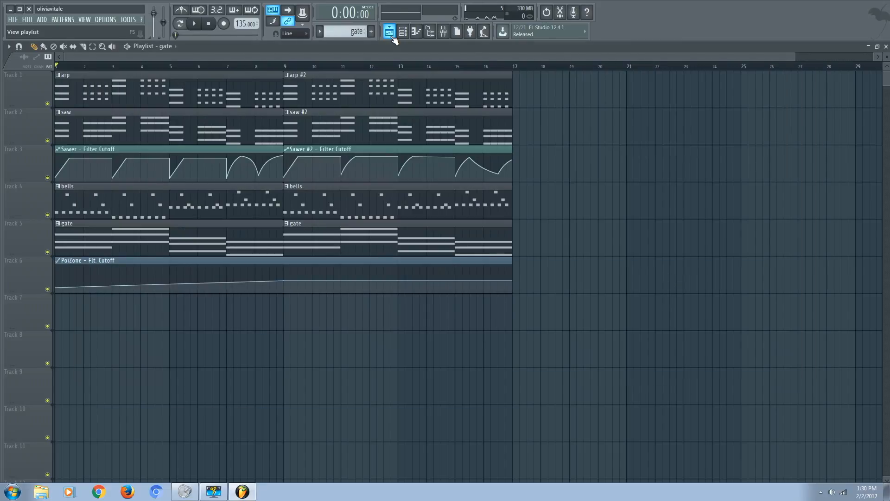
key("space")
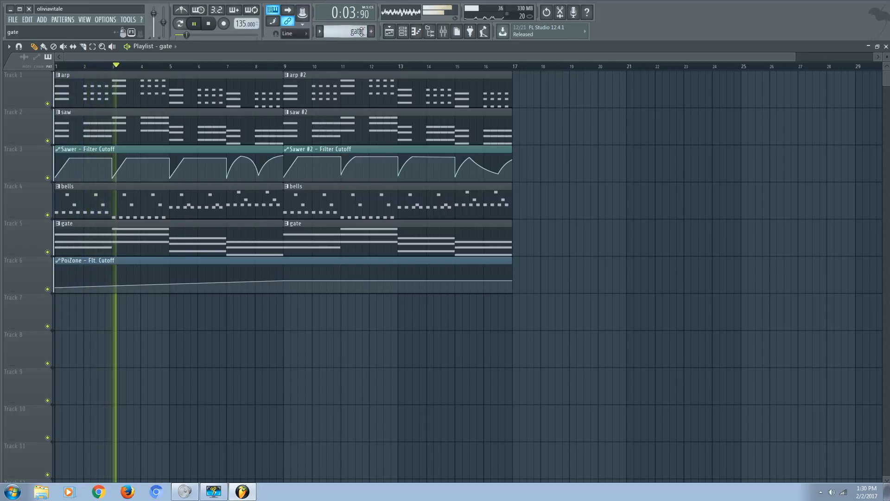
key("space")
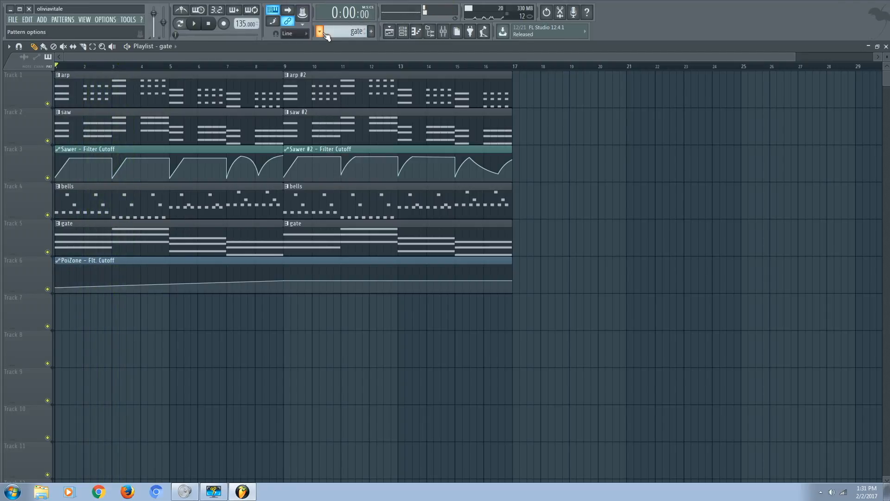
Switch to the empty Pattern 7 and rename it "bass fuzz".
scroll(360, 34, "up", 1)
left_click(327, 36)
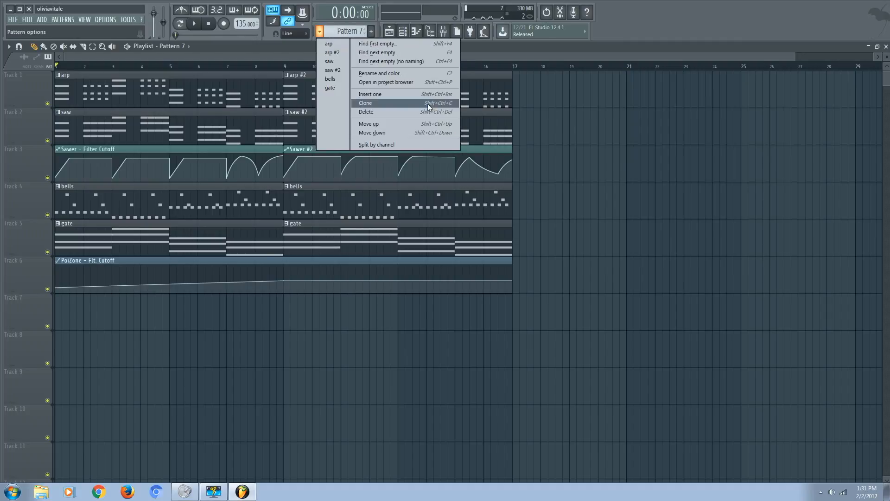
left_click(394, 76)
type("ba")
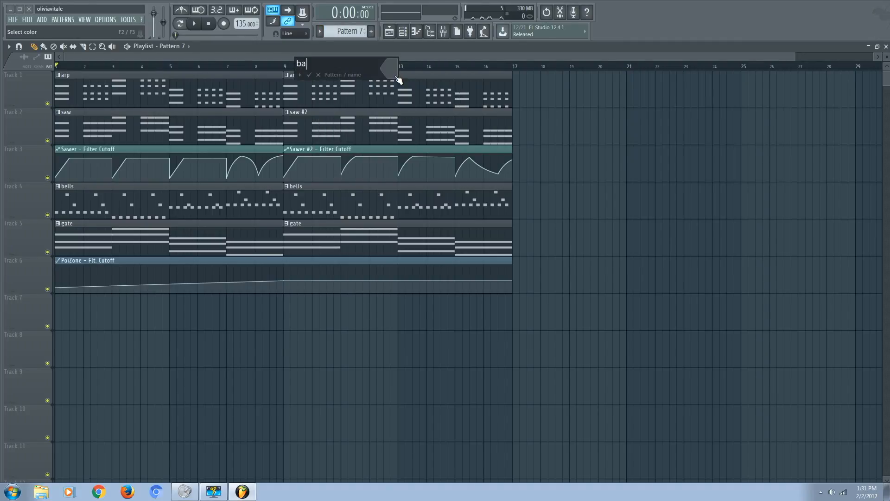
type("ss fuzz")
key("Return")
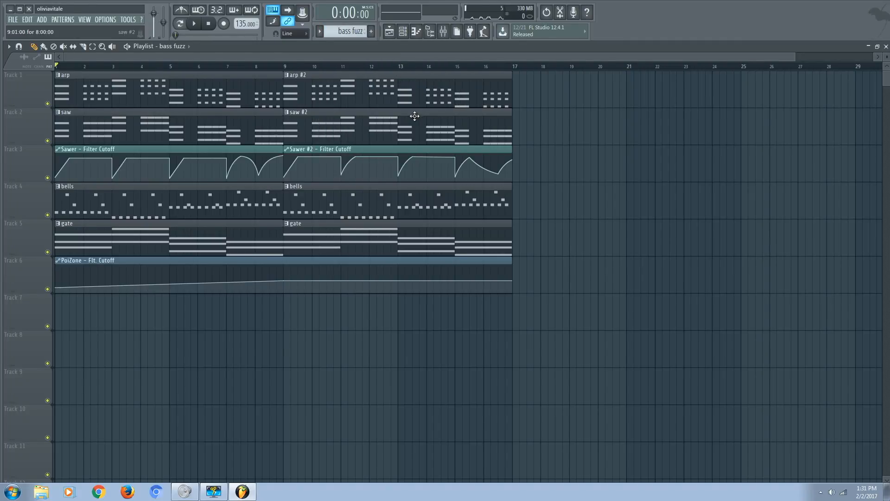
Open the PoiZone #2 synth, audition its sound and set the filter cutoff to 43%.
left_click(402, 31)
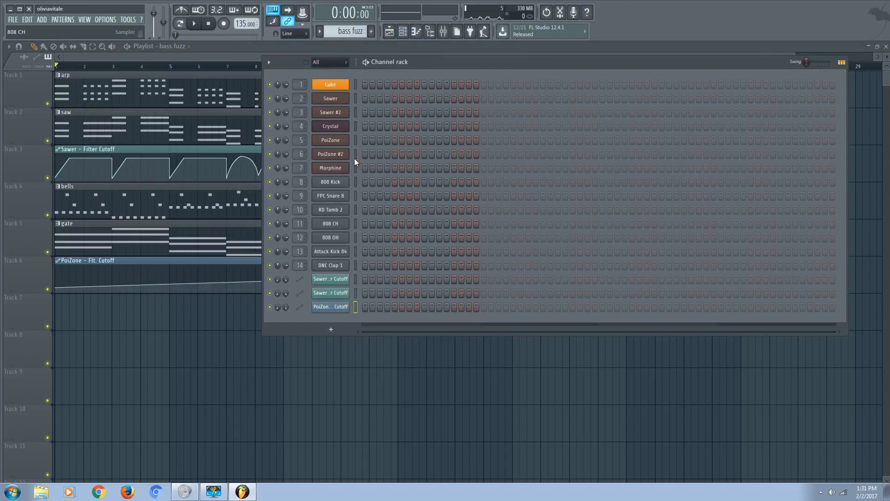
left_click(343, 154)
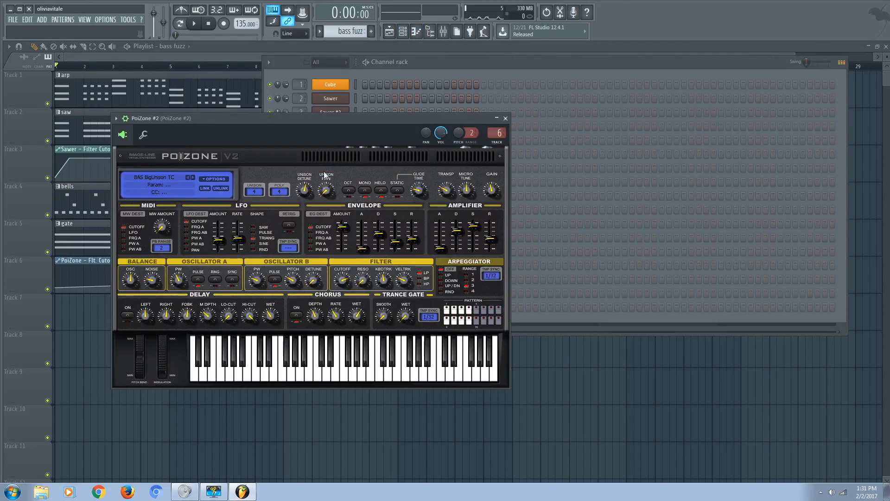
key("n")
key("n")
left_click_drag(342, 279, 348, 276)
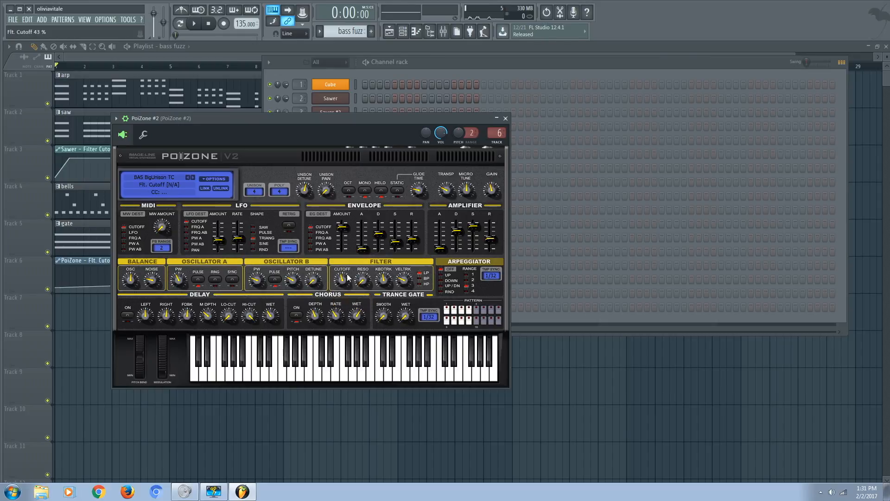
key("n")
Enable portamento in PoiZone #2's channel settings, increase the slide time and return to the playlist.
left_click(143, 134)
left_click(217, 187)
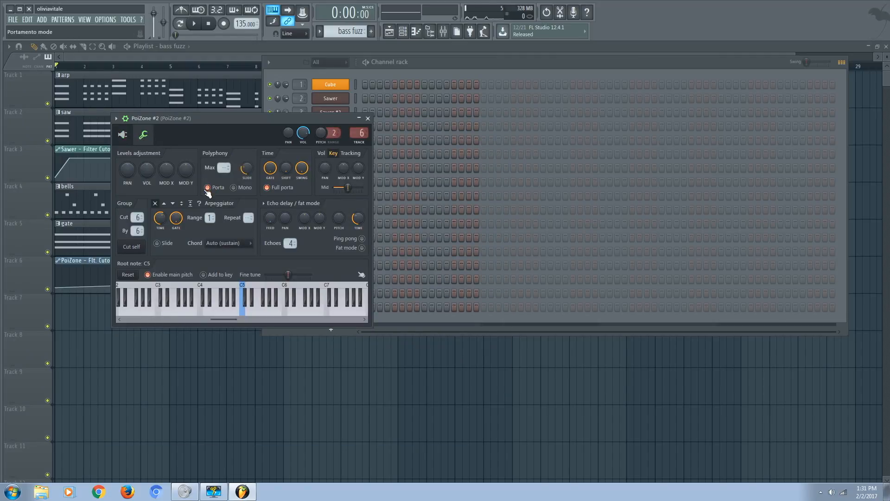
left_click_drag(246, 168, 246, 162)
left_click(472, 74)
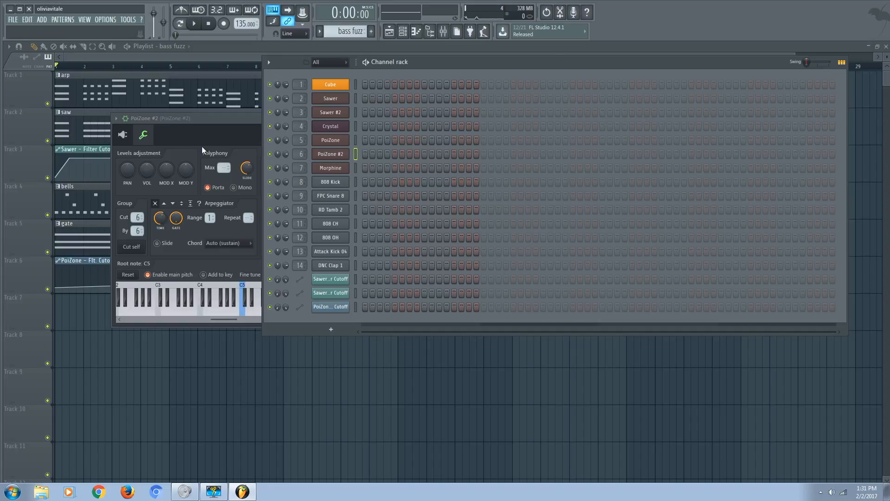
left_click(402, 33)
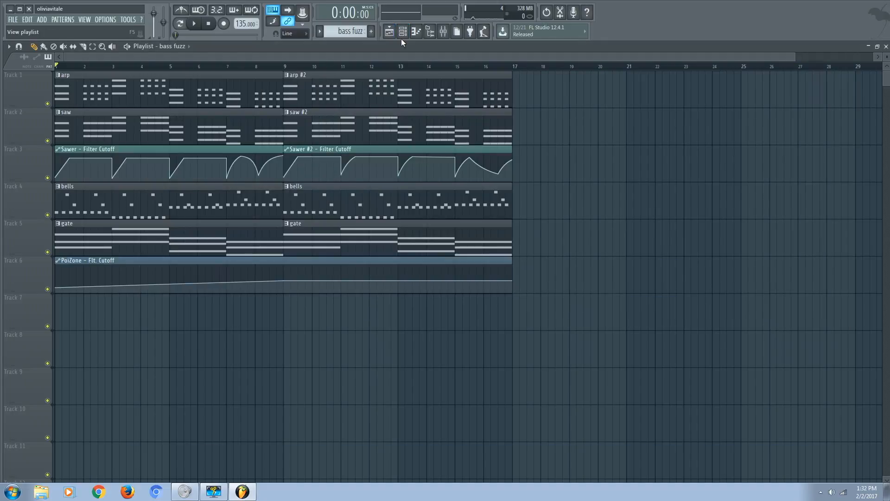
Draw a two-bar A4 note at bar 1 in PoiZone #2's piano roll and audition it an octave higher, at A5.
left_click(260, 316)
right_click(277, 315)
left_click(417, 33)
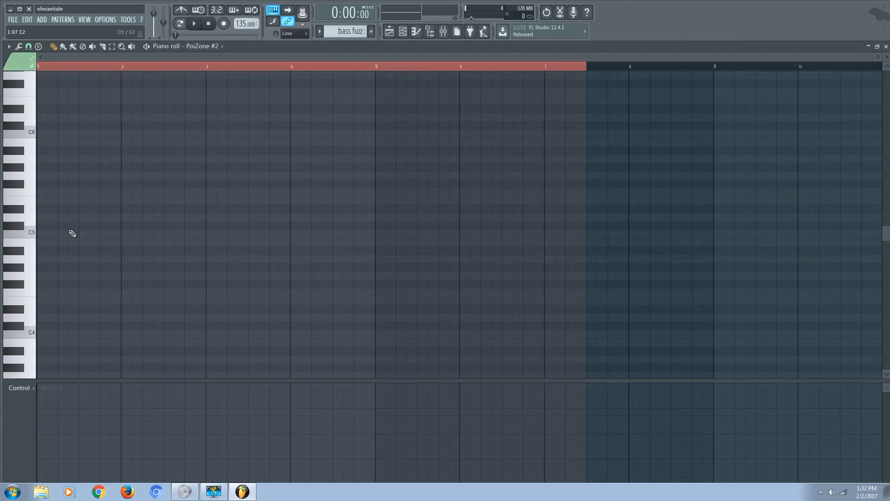
left_click(49, 259)
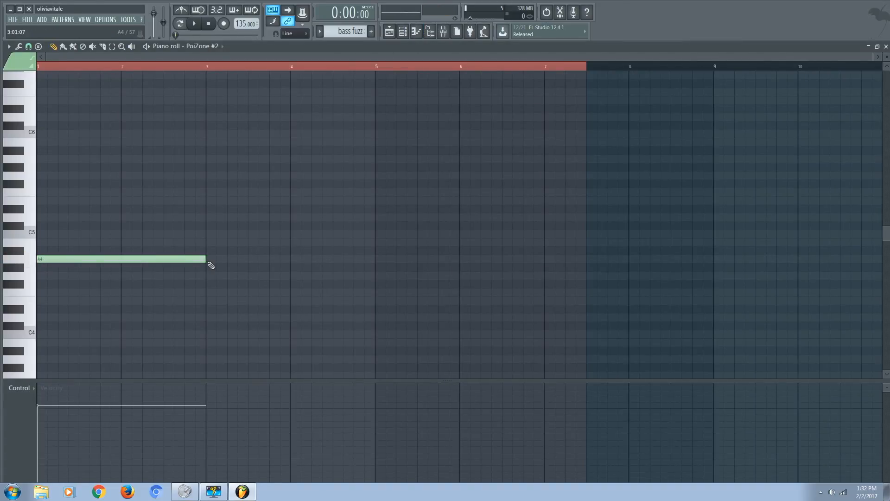
left_click_drag(198, 259, 199, 159)
key("space")
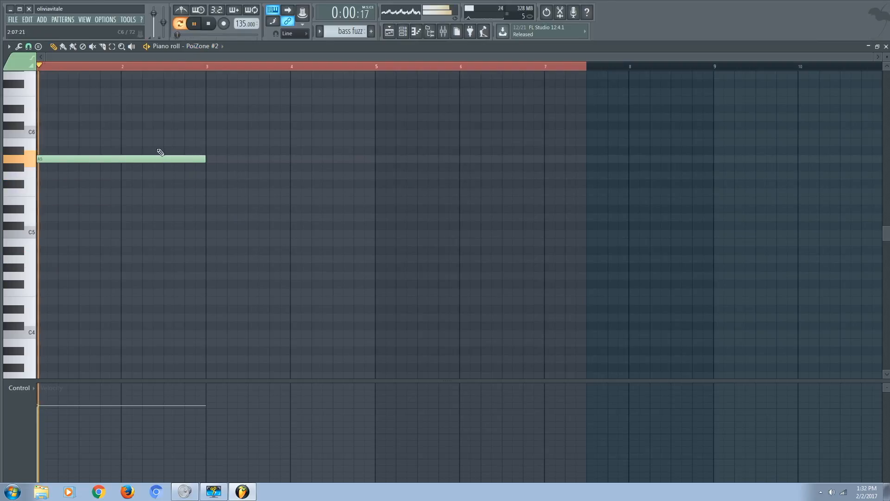
Move the first bass note down to A4 and add a two-bar C5 note at bar 3 while the pattern plays.
scroll(161, 165, "up", 1)
scroll(161, 165, "up", 2)
left_click_drag(139, 207, 180, 308)
left_click(209, 284)
scroll(353, 292, "down", 3)
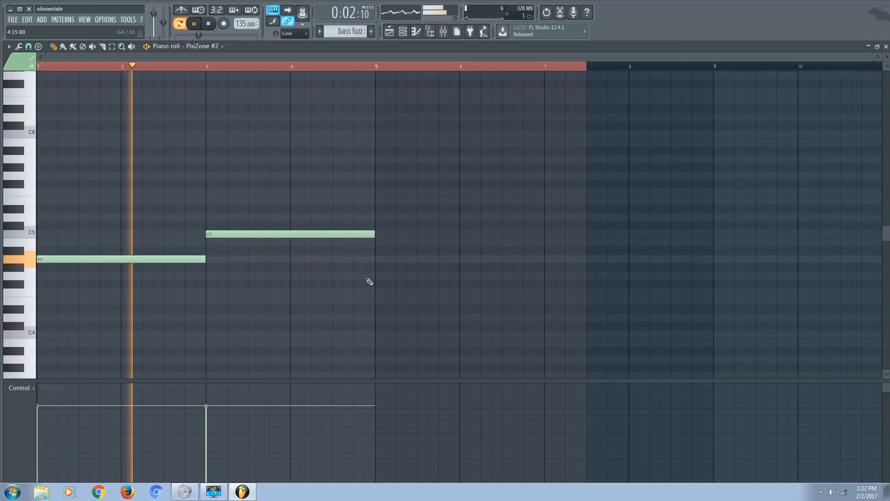
Add a two-bar G4 note at bar 5 and a two-bar F4 note at bar 7 to finish the PoiZone #2 bass line.
left_click(391, 267)
mouse_move(429, 269)
left_mouse_down()
mouse_move(398, 285)
mouse_move(418, 269)
mouse_move(419, 277)
left_mouse_up()
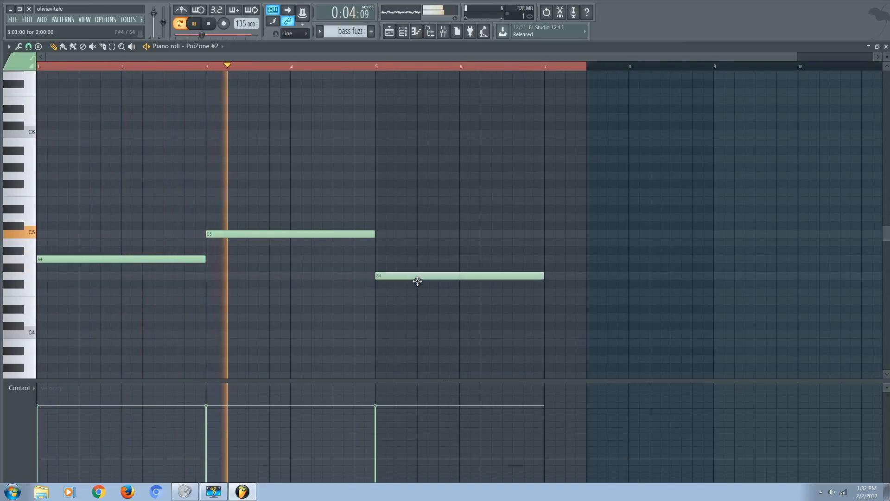
mouse_move(572, 290)
left_mouse_down()
mouse_move(600, 284)
mouse_move(580, 304)
mouse_move(574, 293)
left_mouse_up()
key("space")
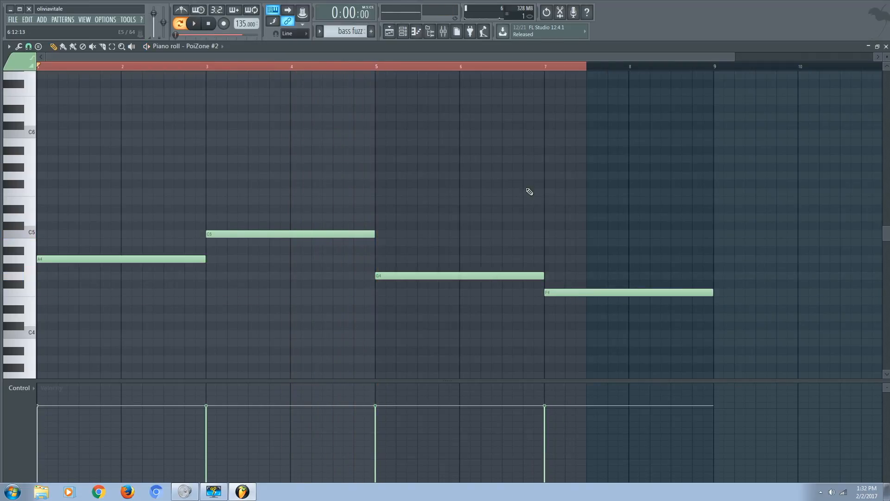
Place the bass fuzz pattern on playlist Track 7 at bar 1 and at bar 9.
left_click(390, 30)
left_click_drag(224, 264, 88, 322)
left_click_drag(328, 311, 330, 303)
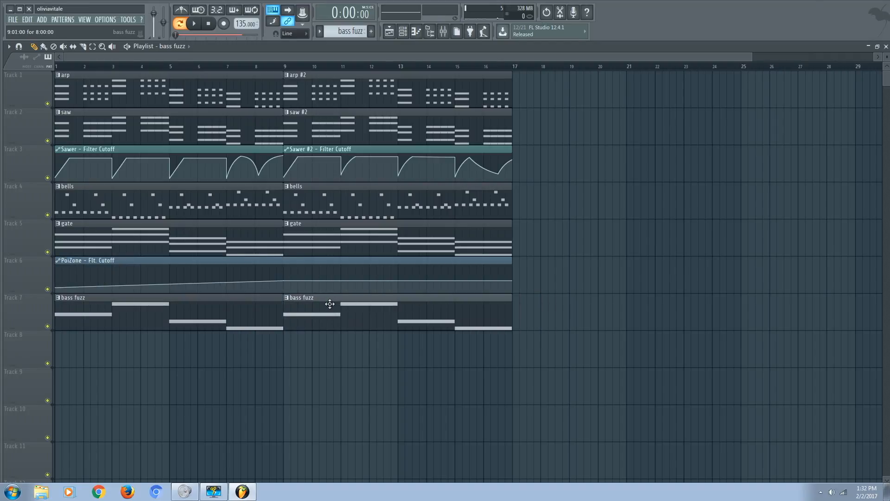
Switch playback to song mode and lower the PoiZone #2 mixer track's volume while the arrangement plays.
left_click(443, 31)
key("space")
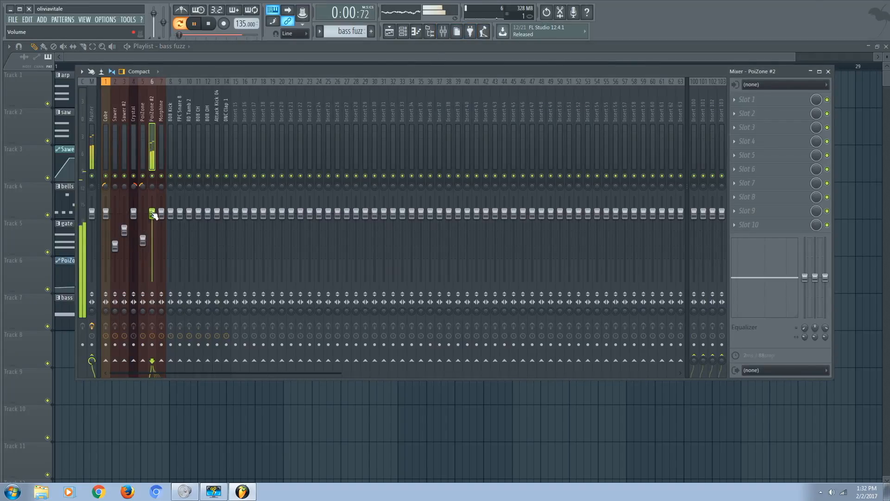
key("space")
left_click(180, 23)
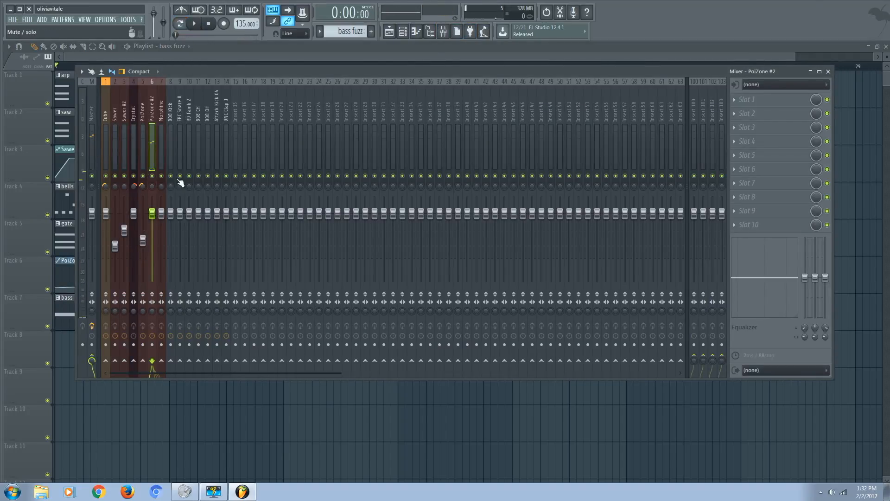
key("space")
left_click_drag(152, 214, 152, 227)
left_click(390, 33)
key("space")
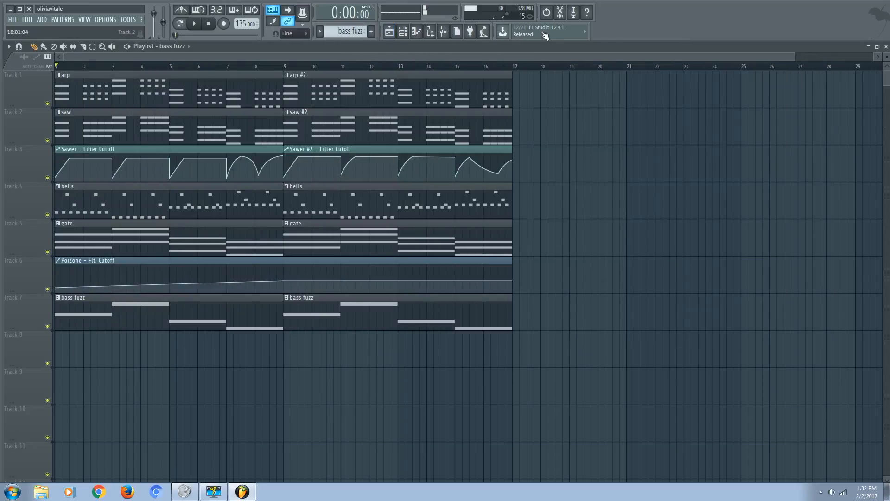
Create a new pattern named flute and return to the playlist.
left_click_drag(793, 57, 832, 70)
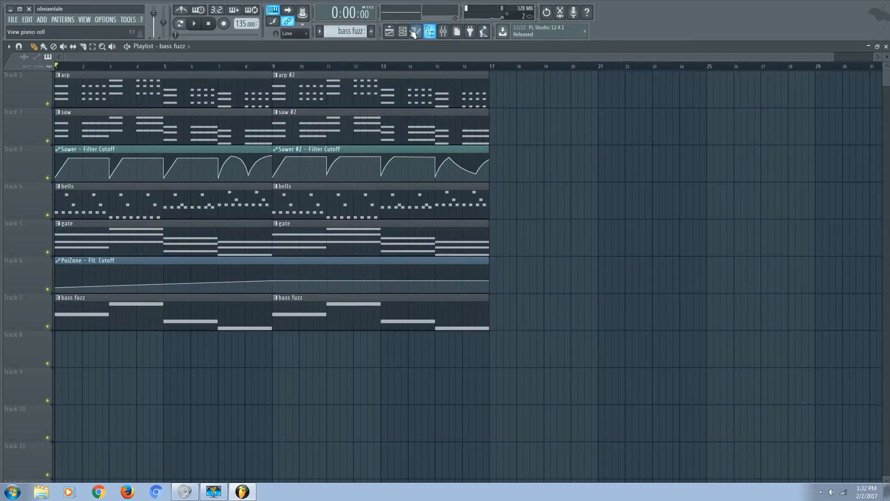
left_click(403, 32)
left_click(370, 32)
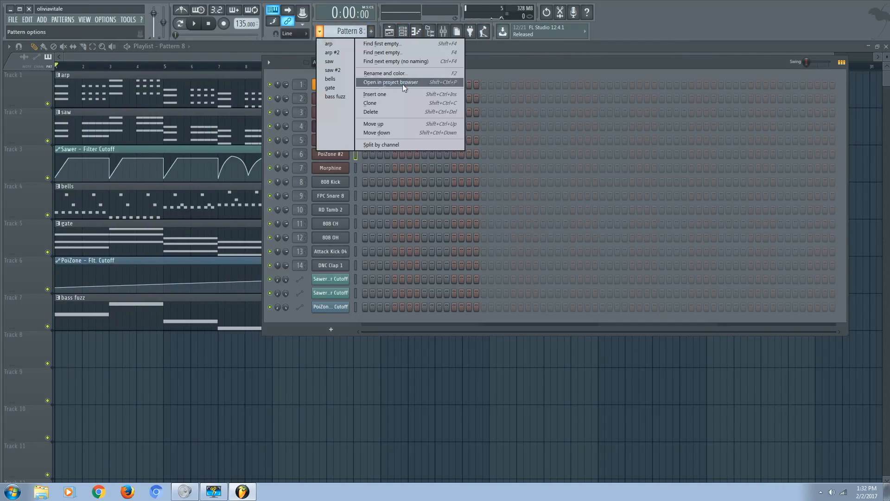
left_click(394, 73)
type("flute")
key("Return")
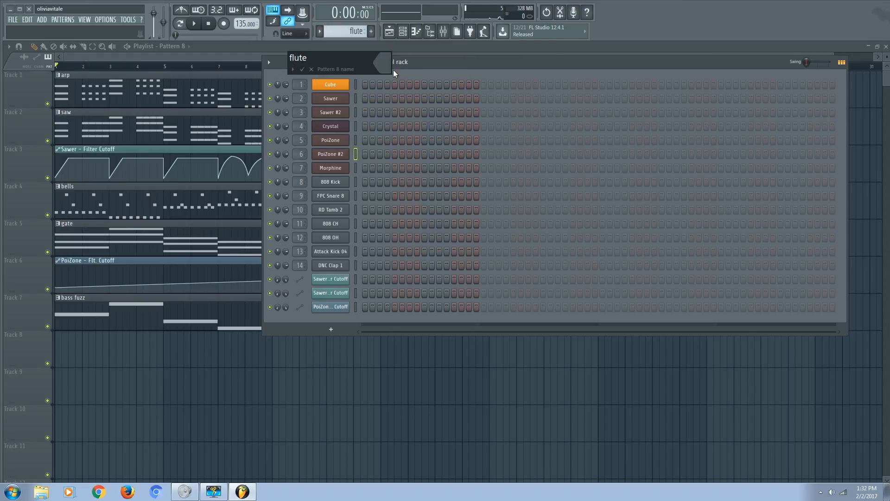
key("F6")
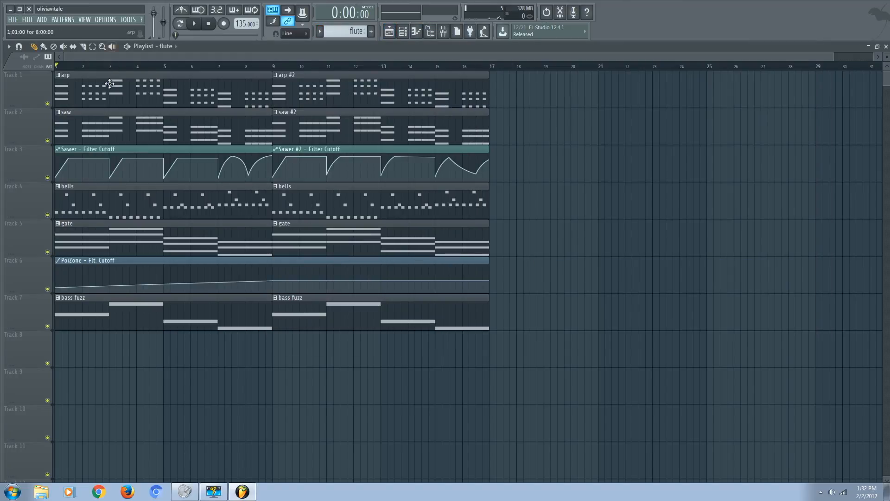
Insert a playlist track above the arp track and place a flute clip on it spanning bars 9 to 17.
right_click(40, 84)
right_click(27, 92)
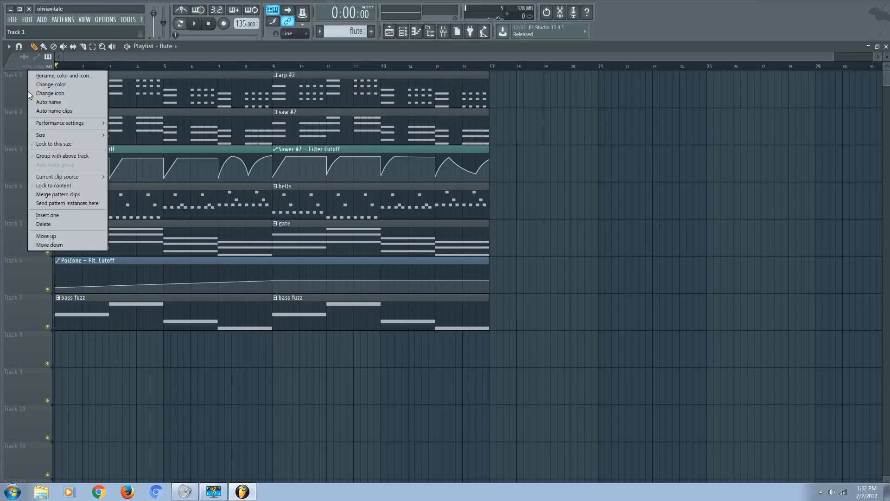
left_click(47, 215)
left_click(311, 97)
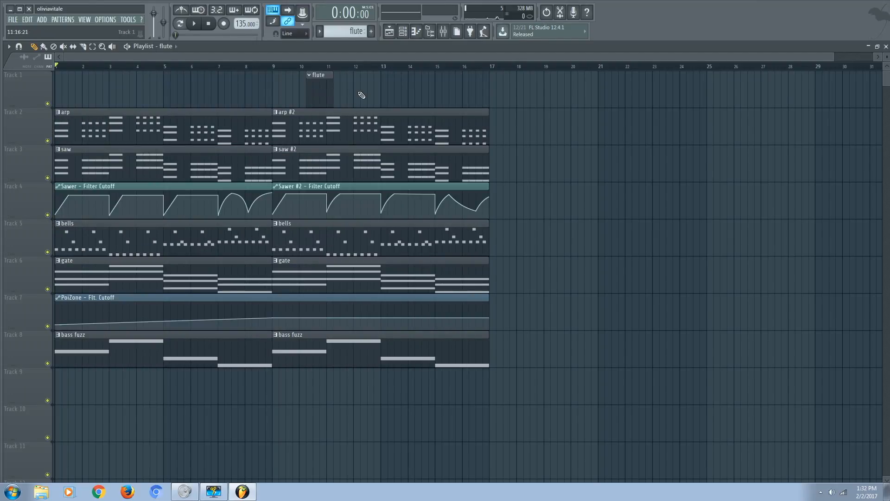
mouse_move(311, 95)
left_mouse_down()
mouse_move(283, 98)
mouse_move(489, 96)
left_mouse_up()
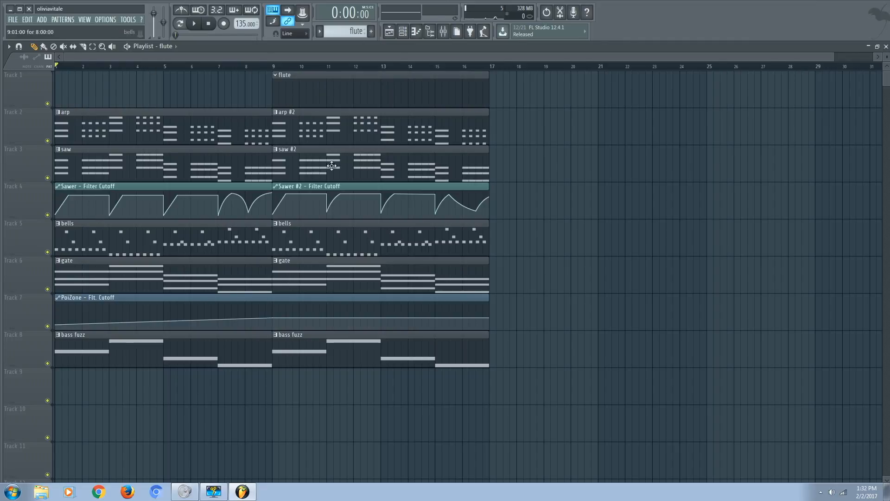
Draw a B4 note about one and a half beats long at bar 1 for the Morphine channel in the flute pattern.
left_click(251, 67)
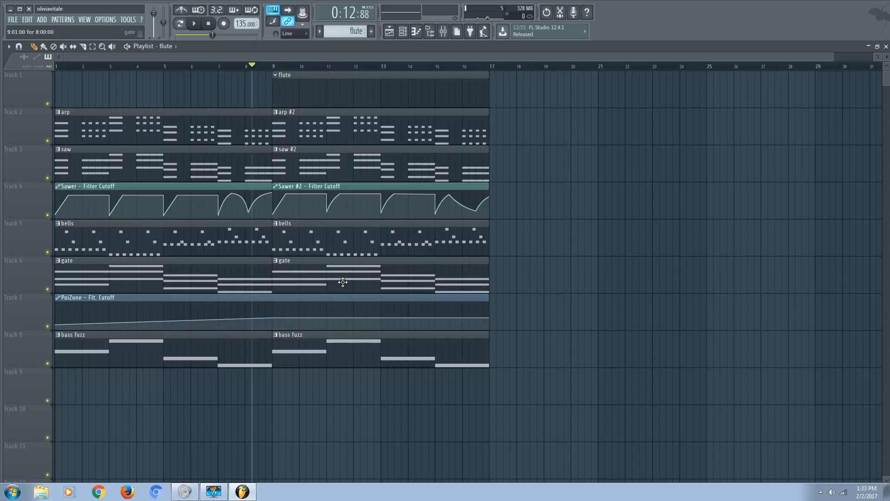
left_click(272, 318)
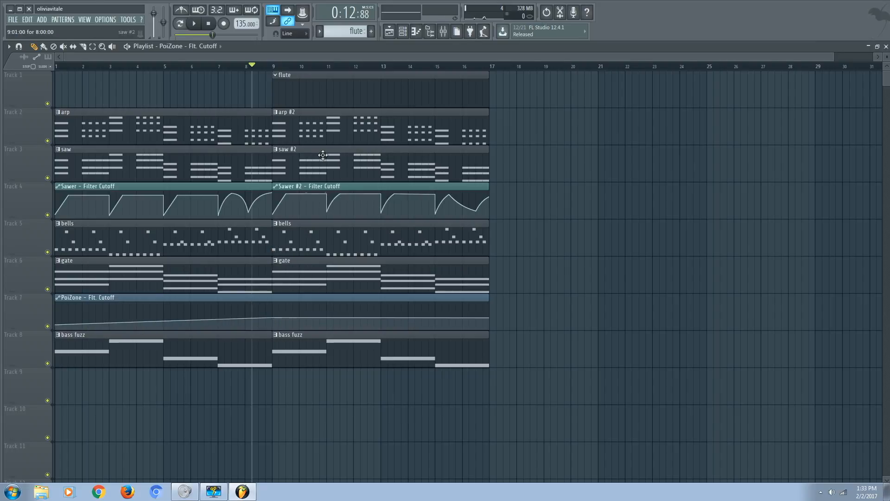
left_click(402, 31)
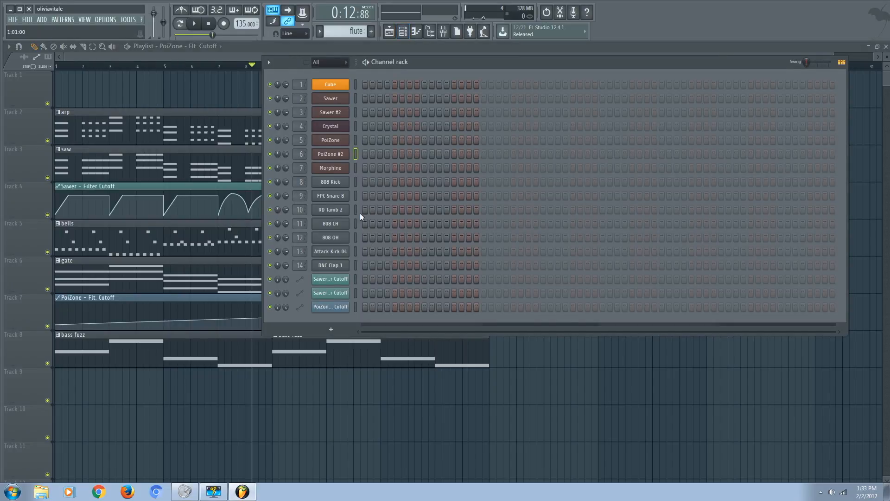
left_click(355, 168)
left_click(416, 31)
left_click(179, 24)
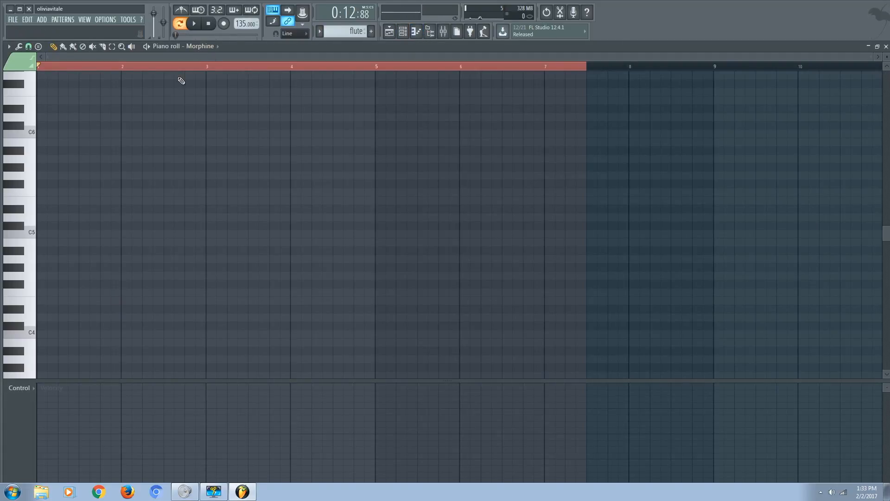
left_click_drag(55, 242, 45, 243)
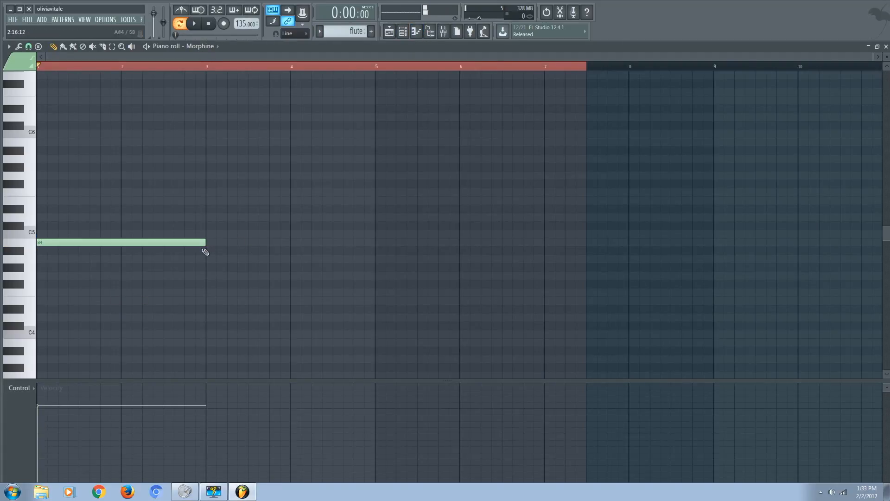
left_click_drag(193, 243, 68, 254)
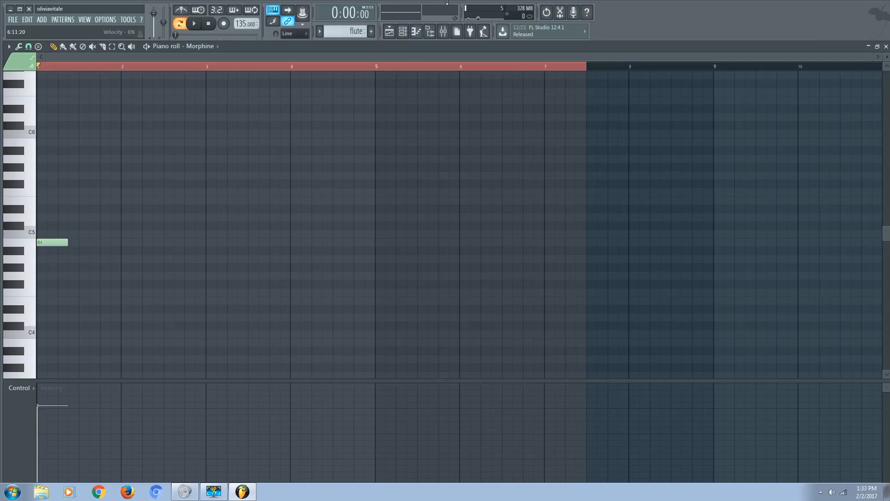
Play the arrangement from bar 9 to hear the first flute note in context.
left_click(389, 31)
left_click(277, 68)
left_click(273, 68)
key("space")
left_click(403, 32)
key("space")
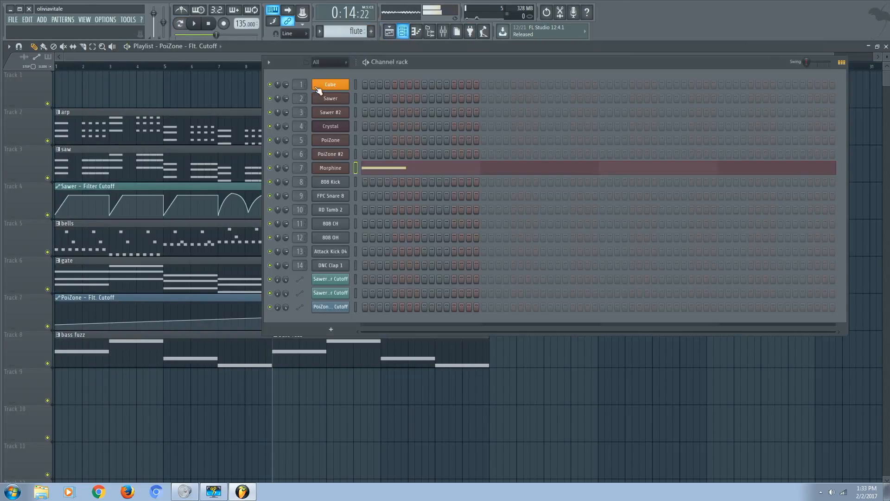
Shorten the opening B4 to one beat and follow it with a two-beat C5, a one-beat B4 and a two-beat C5.
left_click(415, 31)
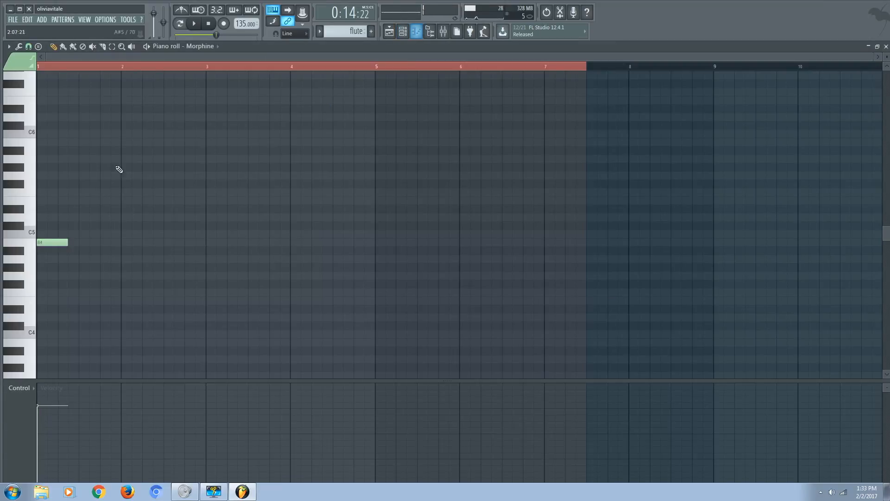
left_click(68, 234)
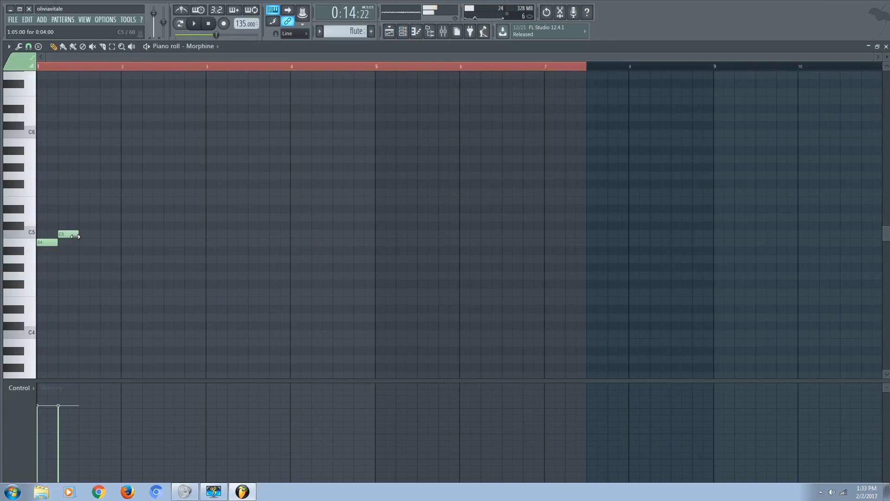
left_click_drag(79, 233, 99, 234)
key("space")
left_click(105, 242)
left_click(126, 234)
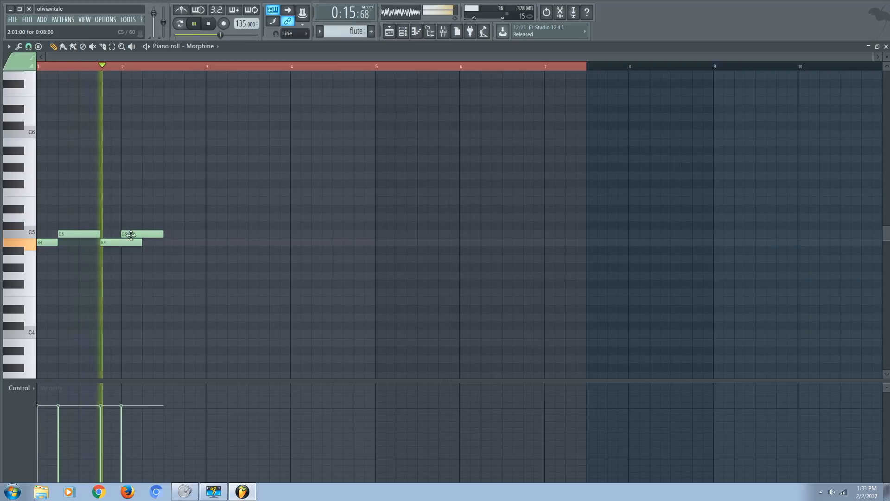
key("space")
left_click_drag(141, 242, 122, 239)
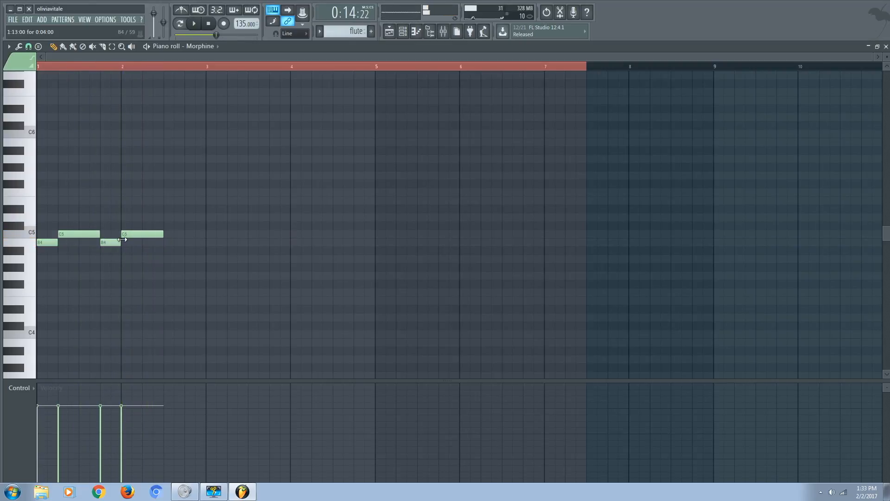
Complete the two-bar flute phrase with a one-beat D5 and a one-beat C5, auditioning it against the song.
mouse_move(169, 210)
left_mouse_down()
mouse_move(170, 196)
mouse_move(171, 220)
left_mouse_up()
key("space")
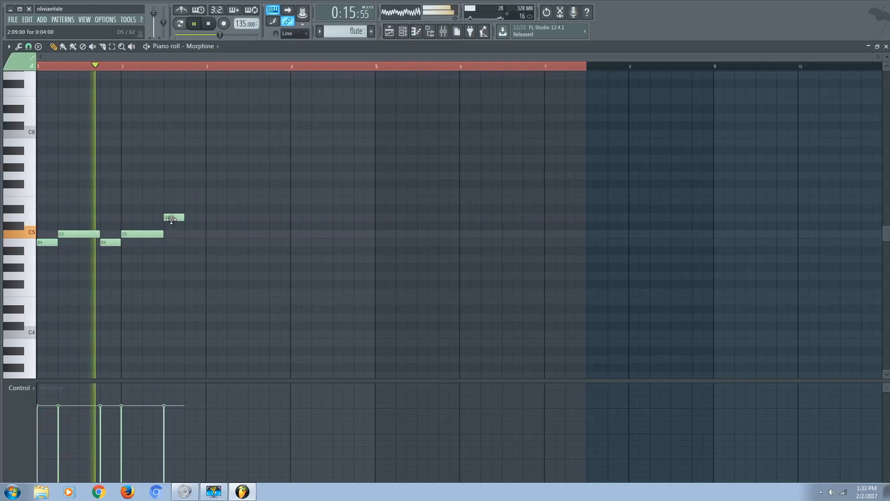
left_click(190, 234)
key("space")
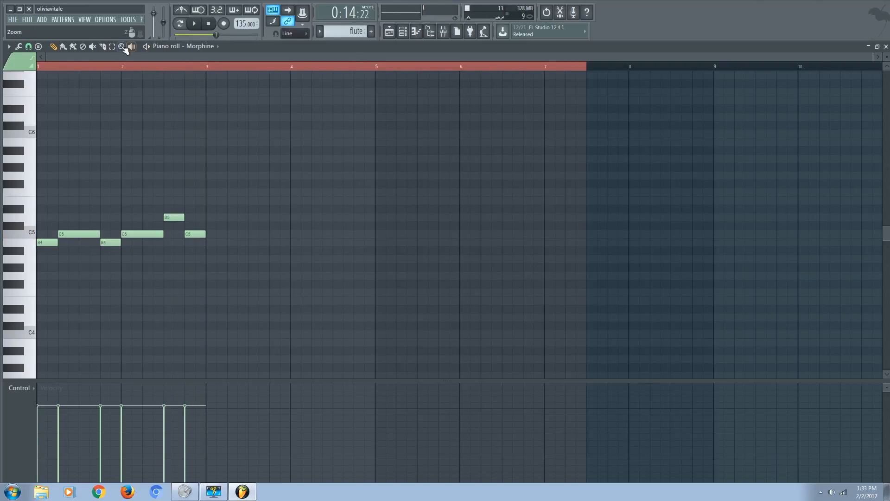
Select the whole two-bar flute phrase and duplicate it to bars 3, 5 and 7.
left_click_drag(47, 181, 225, 356)
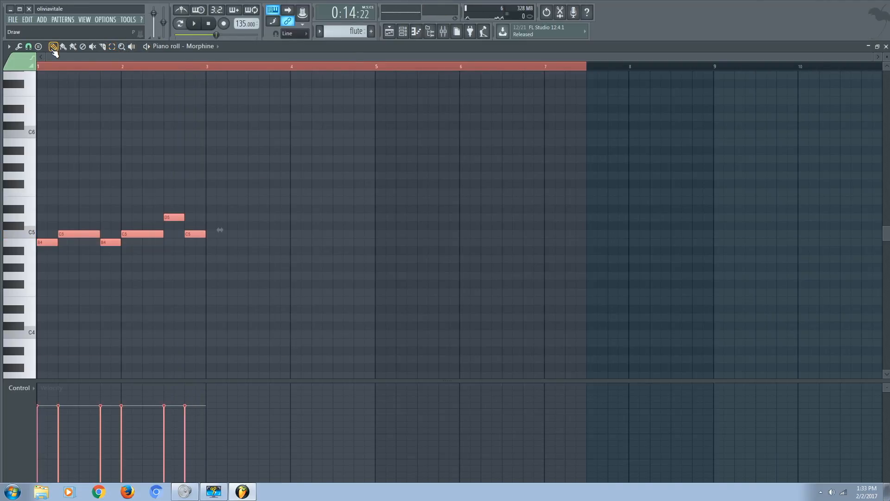
left_click_drag(41, 246, 557, 241)
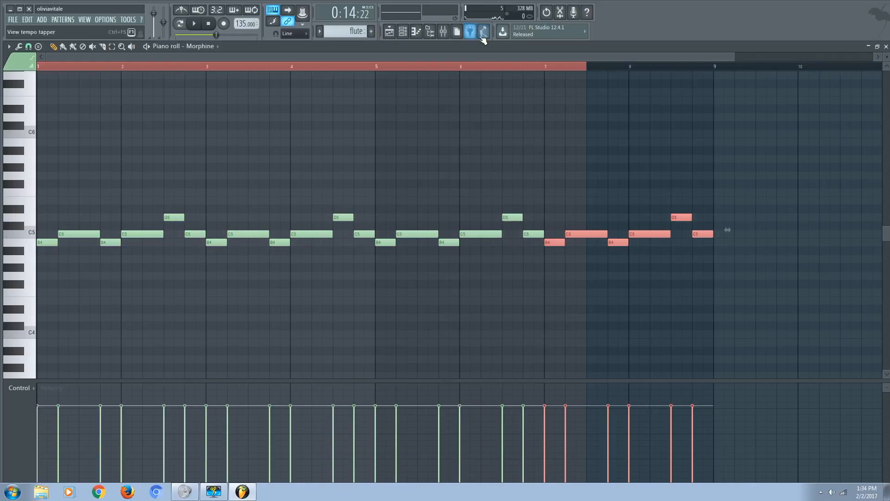
Rework bar 8 of the flute melody into four one-beat notes: C5, D5, F5 and E5.
left_click_drag(477, 56, 590, 75)
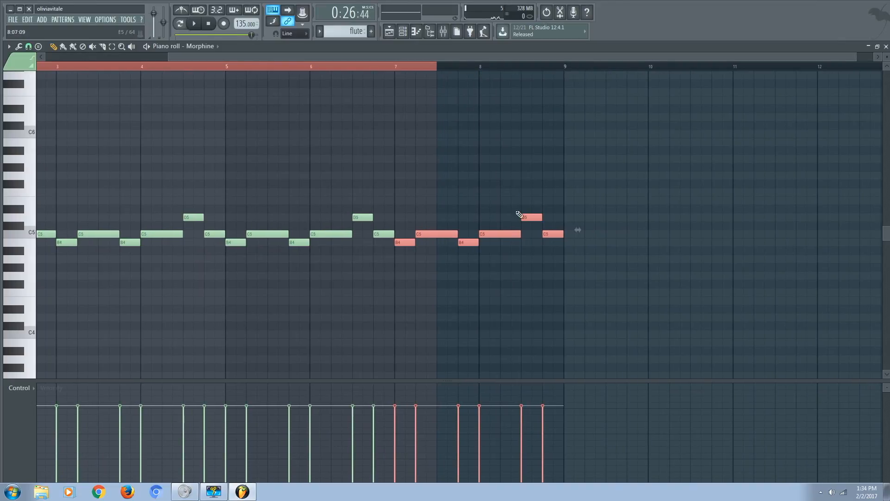
left_click(533, 237)
right_click(537, 236)
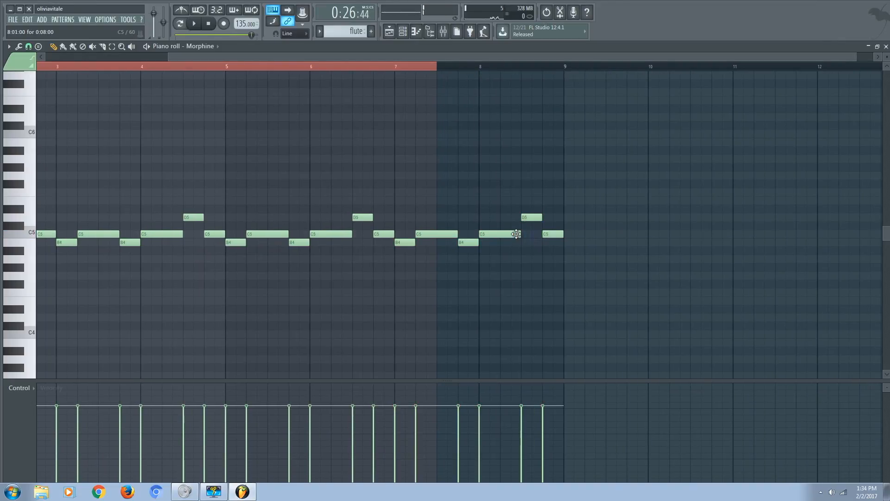
left_click(145, 68)
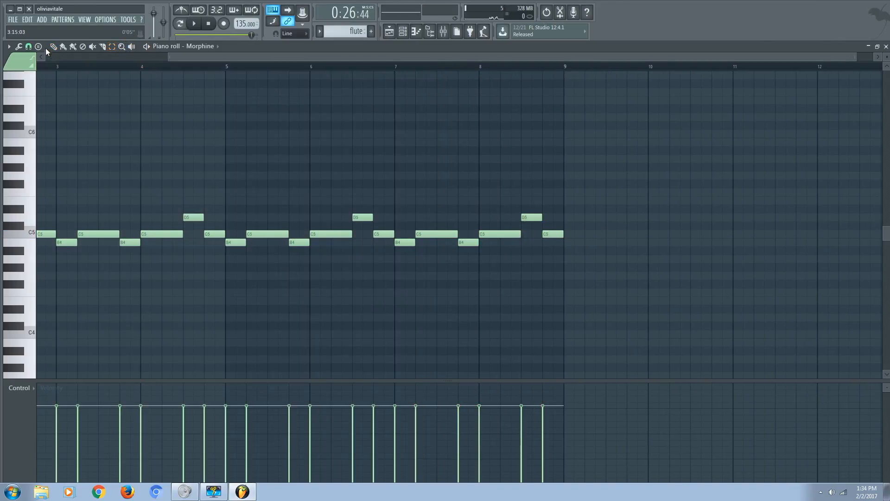
left_click_drag(530, 217, 529, 192)
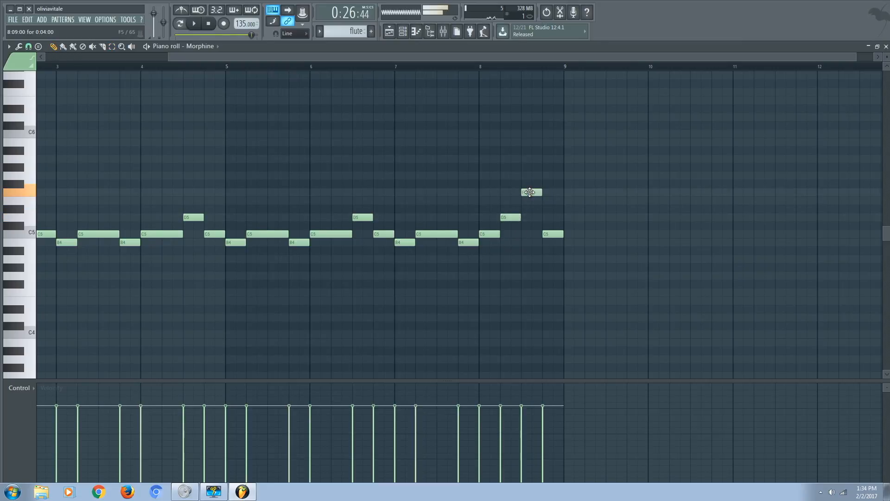
left_click_drag(553, 234, 551, 201)
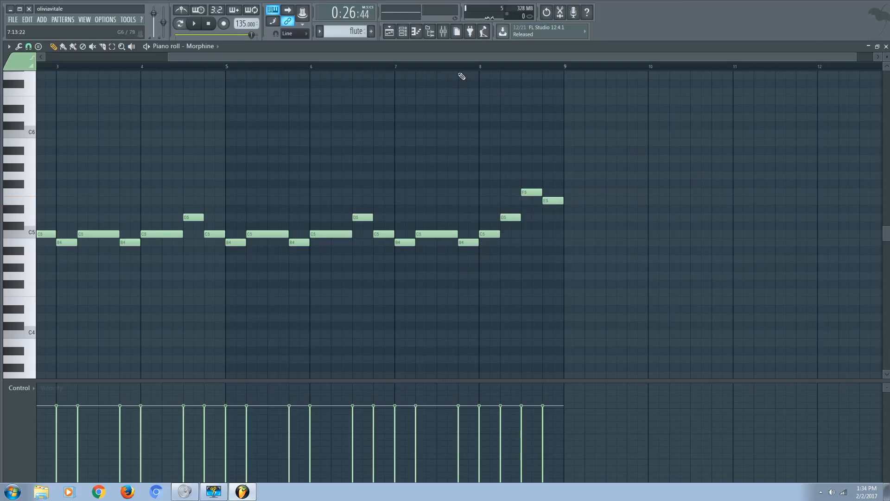
Play the end of the flute melody from between bars 7 and 8, and return to the playlist.
left_click(442, 65)
key("space")
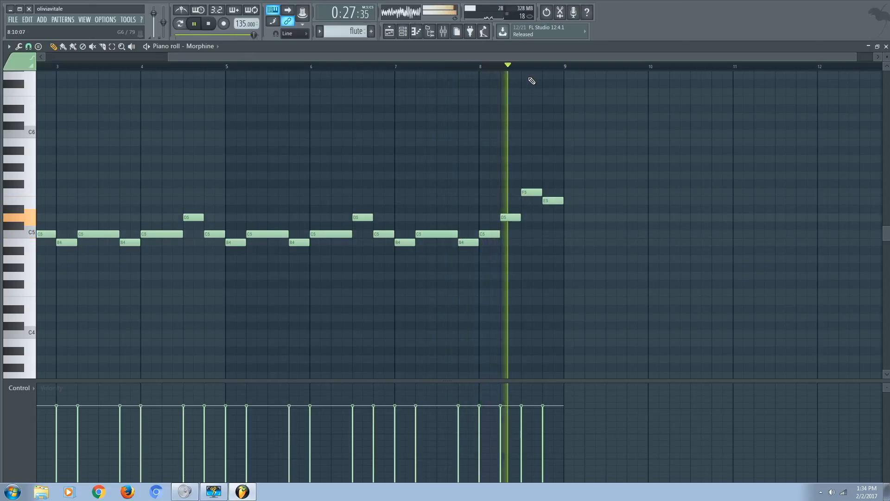
key("space")
key("F5")
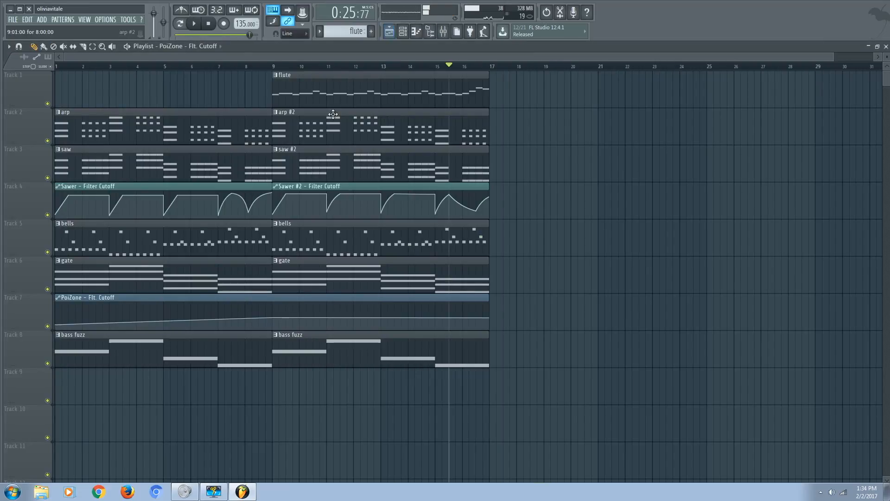
Play the song from bar 9 and check the Morphine track in the mixer, with the whole playlist arrangement in view.
scroll(412, 234, "down", 1)
scroll(411, 235, "up", 1)
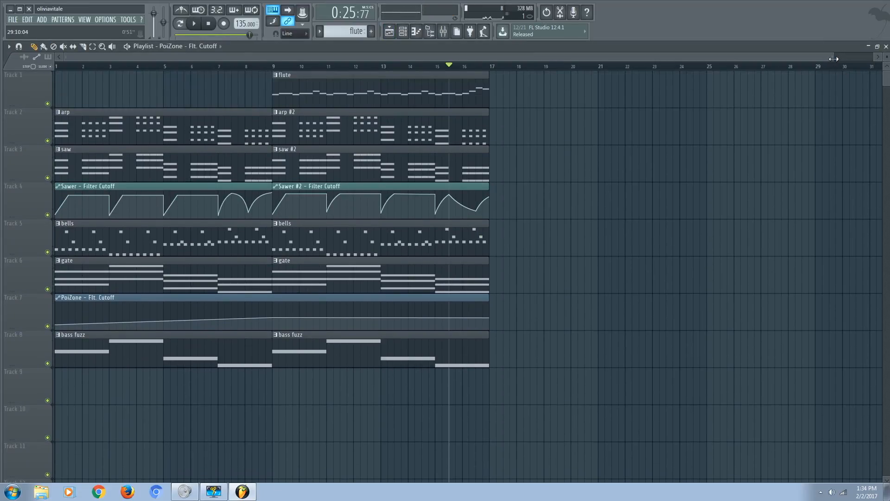
left_click_drag(834, 59, 873, 59)
scroll(433, 234, "down", 1)
scroll(433, 235, "up", 2)
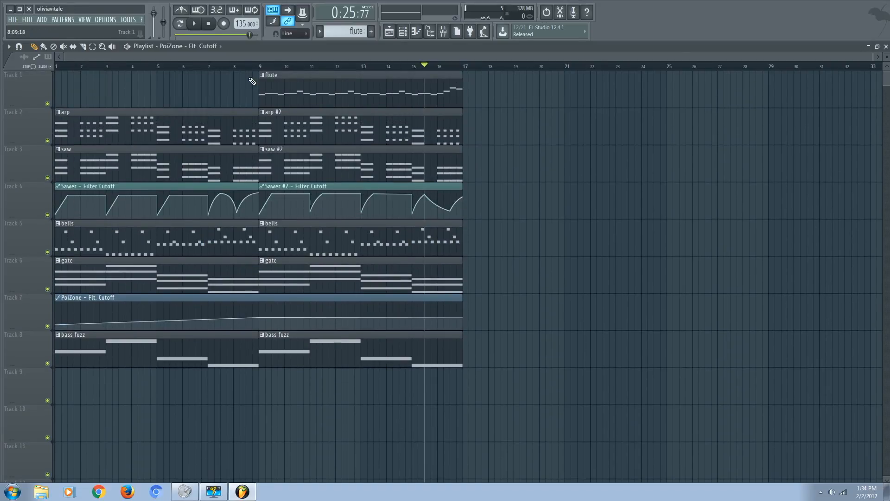
left_click(261, 67)
key("space")
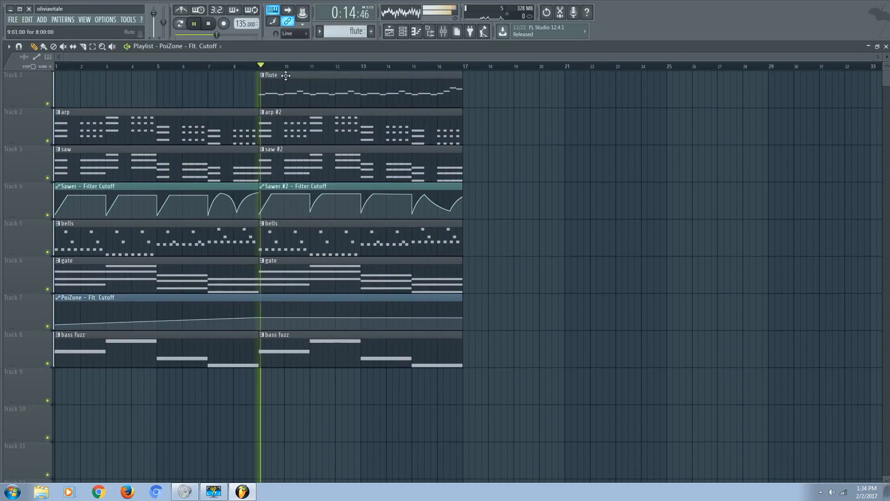
left_click(445, 33)
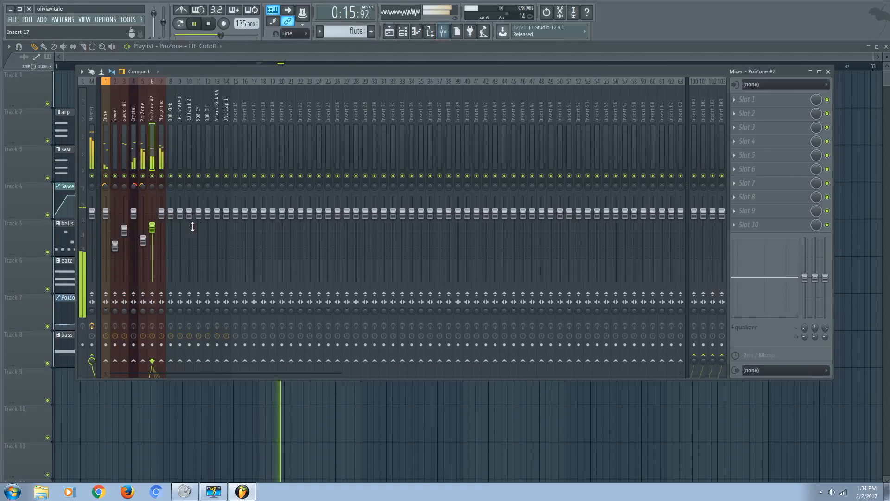
left_click(160, 223)
key("space")
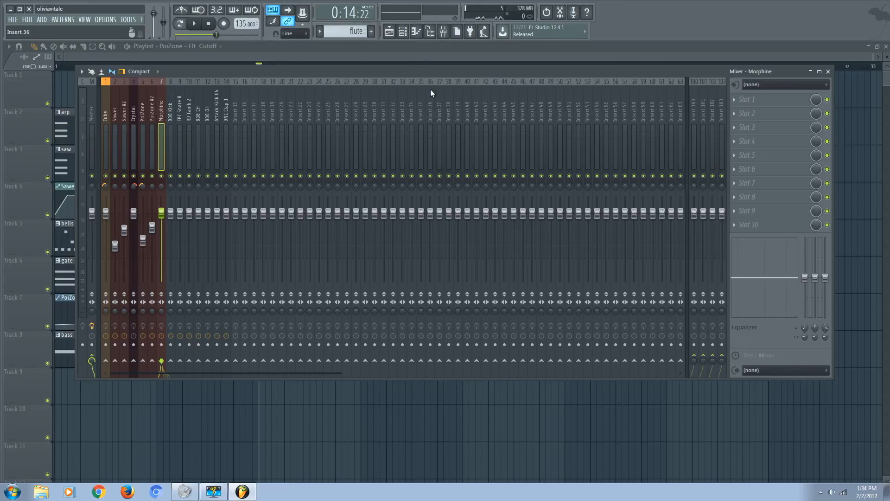
left_click(390, 32)
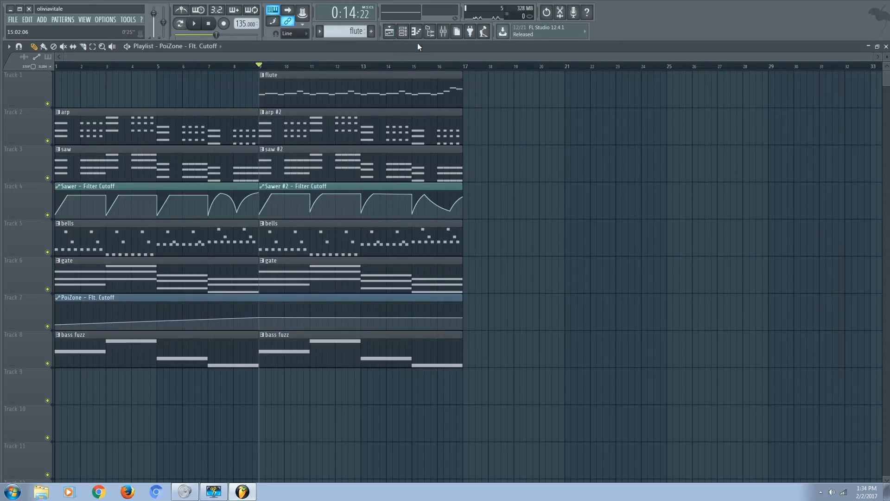
In a new empty pattern, fill the Attack Kick 04 channel with a hit every 4 steps across two bars.
left_click(403, 31)
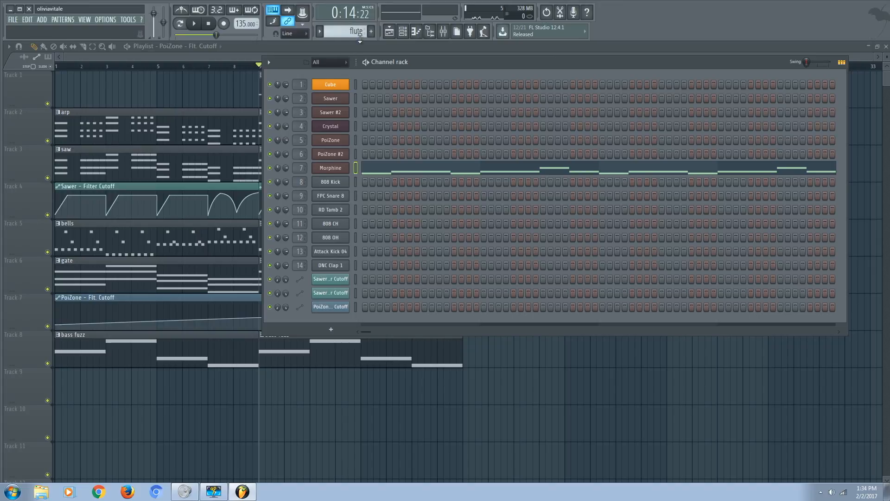
scroll(360, 38, "down", 1)
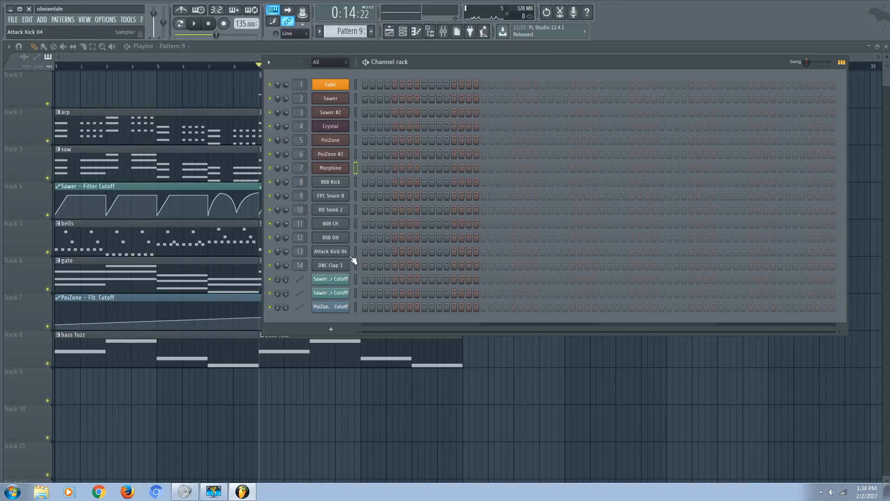
right_click(338, 254)
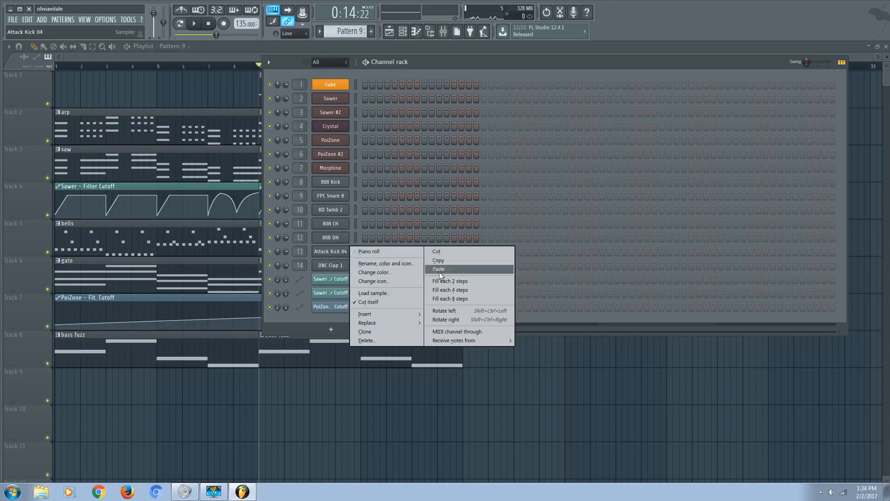
left_click(452, 291)
right_click(329, 250)
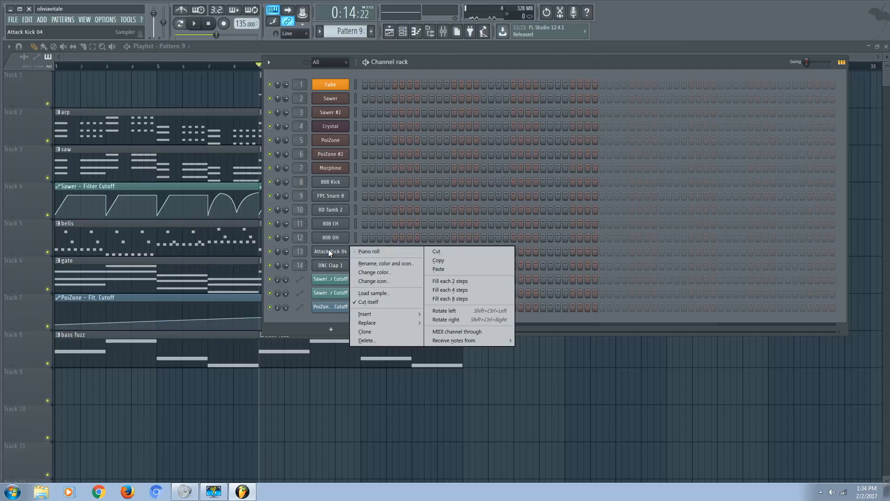
left_click(483, 287)
Place the two-bar kick pattern on Track 9 from bar 1 and repeat it end to end through bar 16.
left_click(390, 31)
left_click_drag(109, 377, 47, 377)
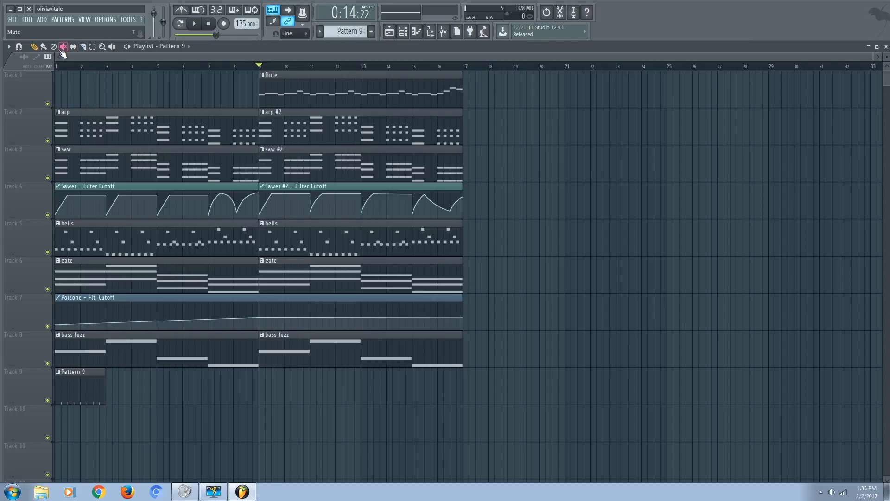
left_click(114, 385)
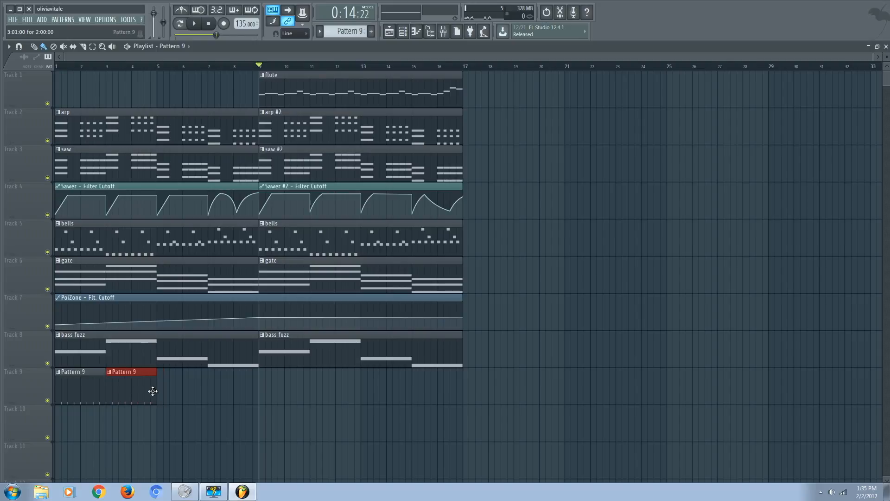
left_click_drag(160, 393, 443, 391)
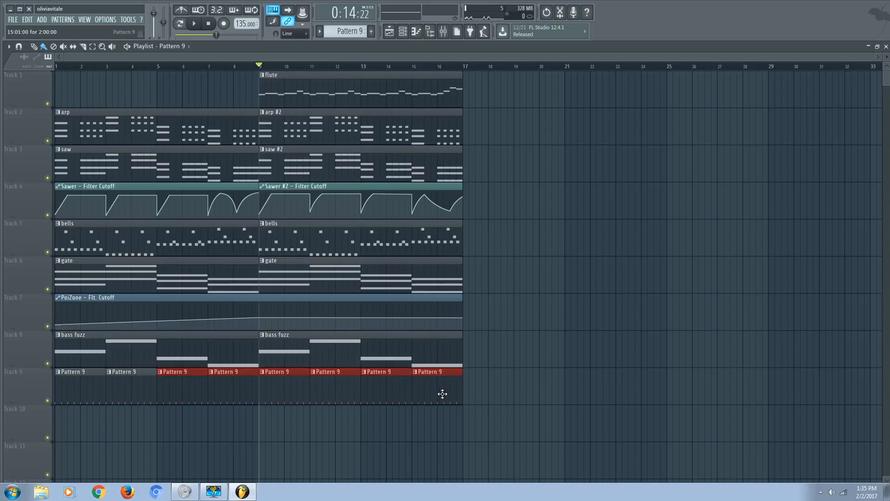
Rename Pattern 9 as kick and play the song from bar 9.
left_click(319, 30)
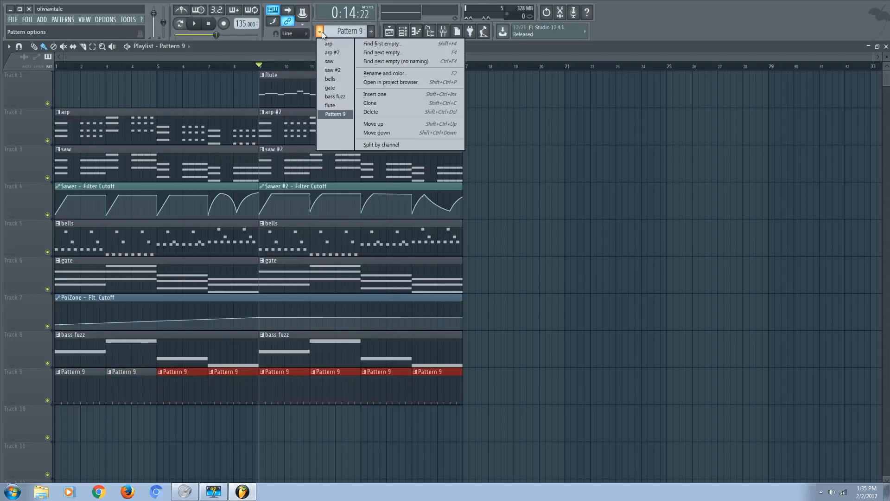
left_click(400, 84)
type("k")
key("Return")
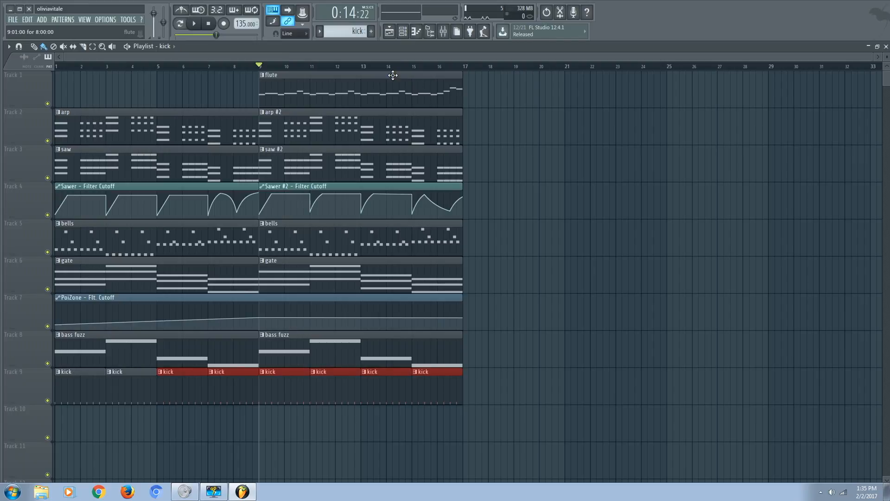
key("space")
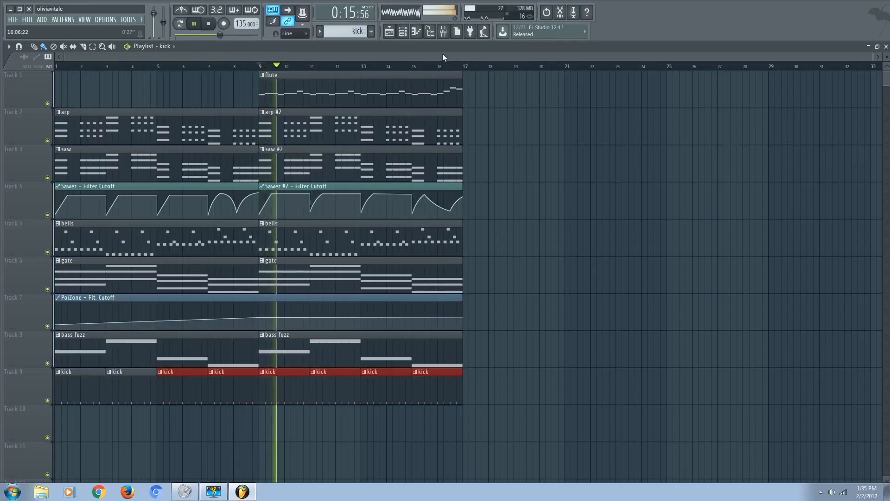
Switch to the next empty pattern in the channel rack and name it snare.
left_click(403, 36)
scroll(329, 33, "down", 1)
key("space")
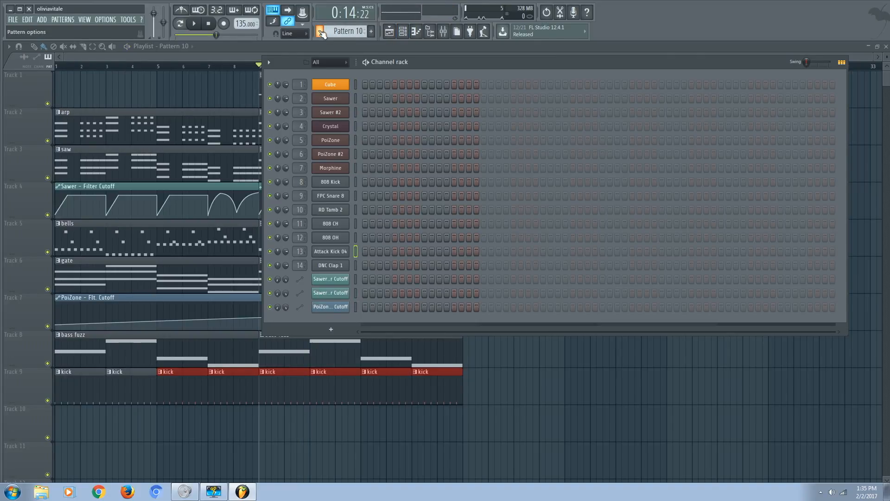
left_click(320, 32)
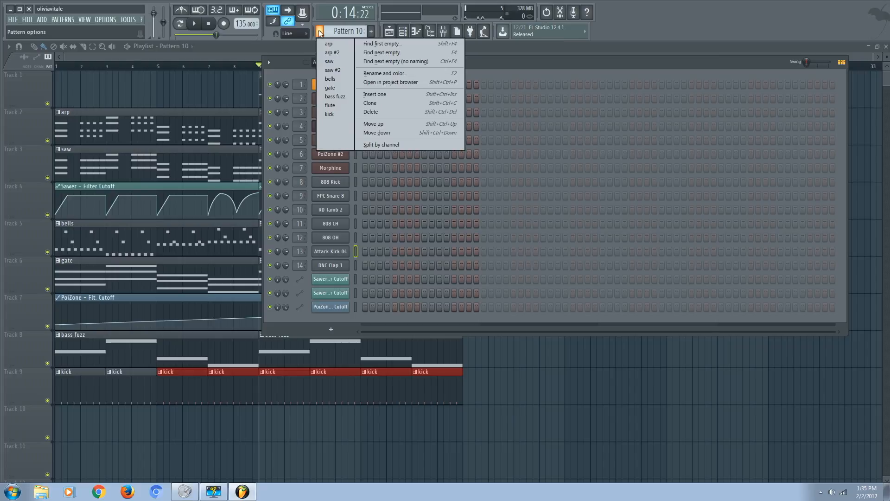
left_click(410, 77)
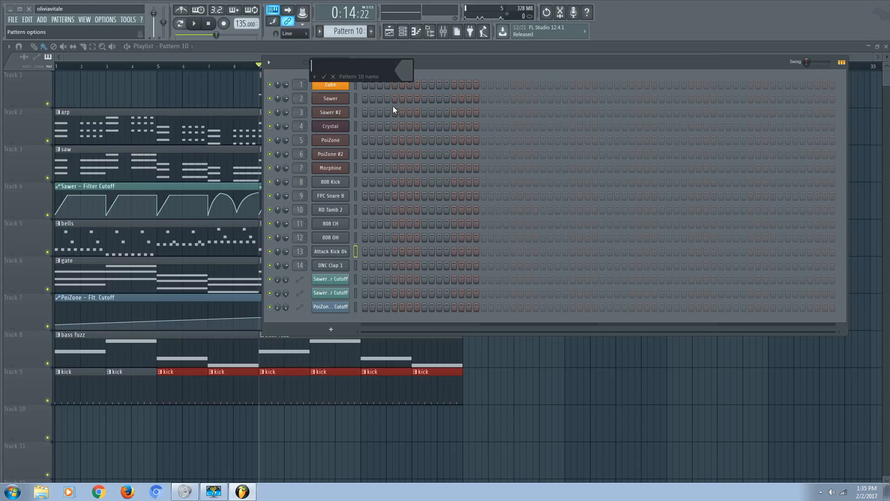
type("snare")
key("Return")
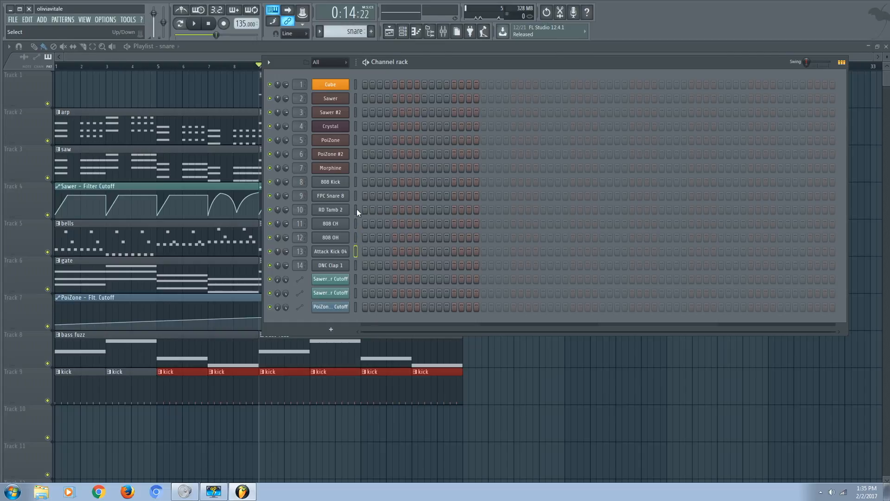
Add FPC Snare 8 hits on steps 7, 13 and 23, and lay the snare pattern end to end on Track 10 through bar 16.
left_click(356, 195)
left_click(524, 197)
left_click_drag(260, 424, 18, 423)
left_click(137, 428)
left_click_drag(137, 428, 441, 425)
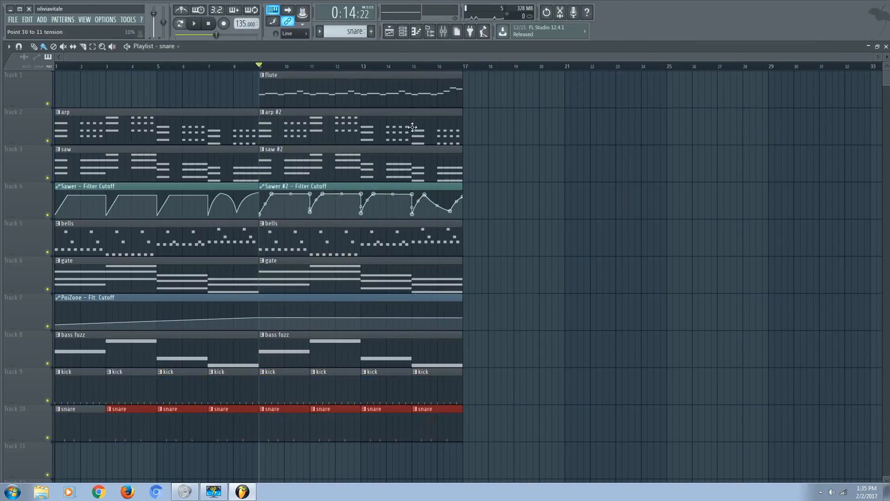
While playing the song from bar 1, add two more FPC Snare 8 hits on steps 29 and 31.
left_click(62, 67)
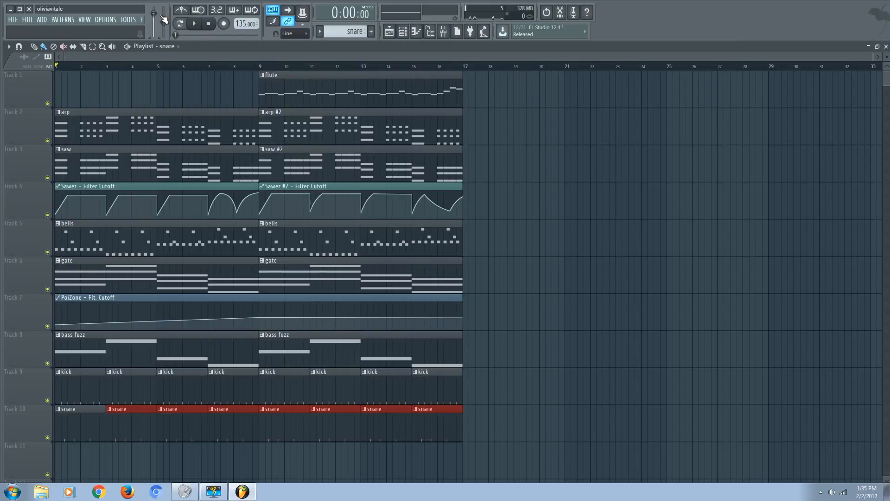
left_click(403, 31)
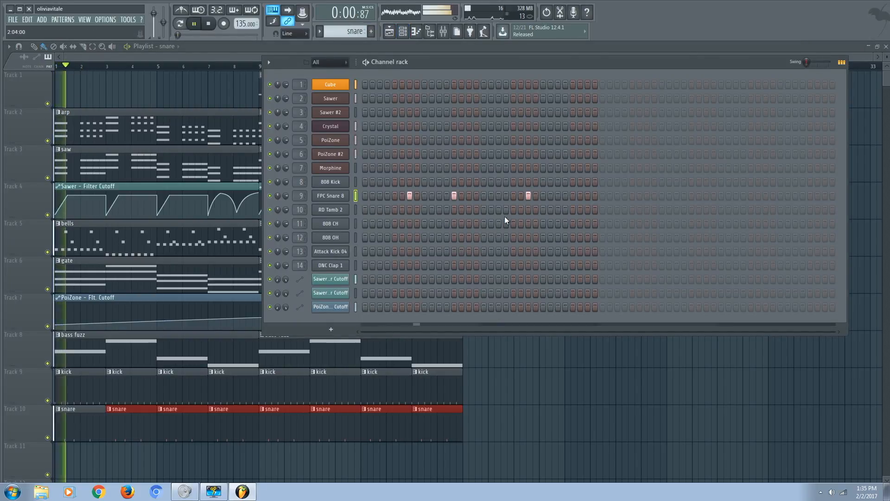
left_click(573, 195)
left_click(586, 196)
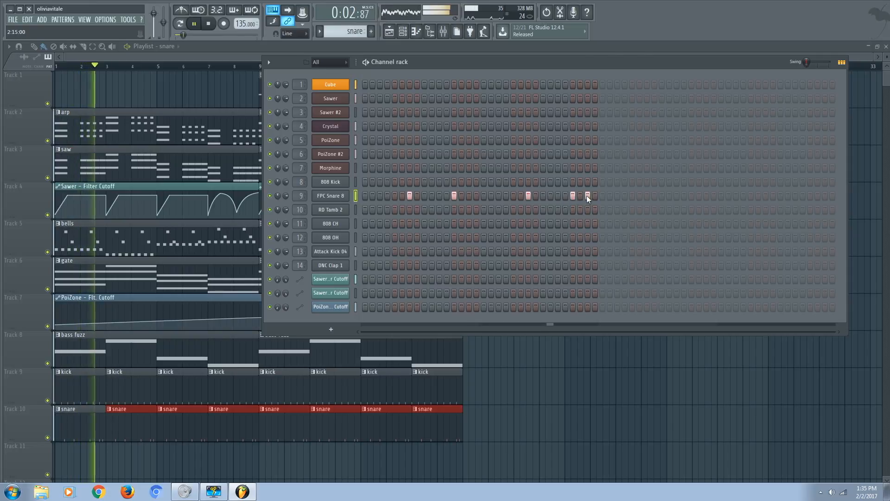
Raise the FPC Snare 8 mixer track's volume slightly during playback, and return to the playlist.
left_click(443, 31)
left_click_drag(180, 186, 182, 207)
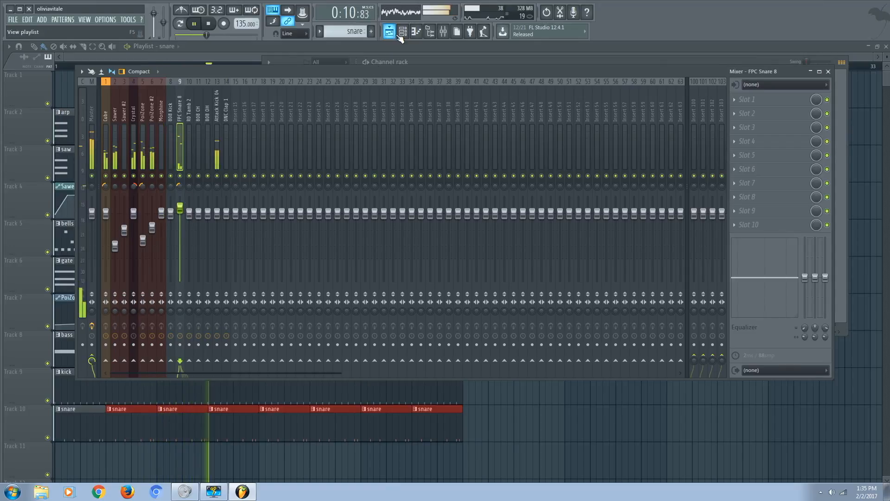
left_click(387, 47)
key("space")
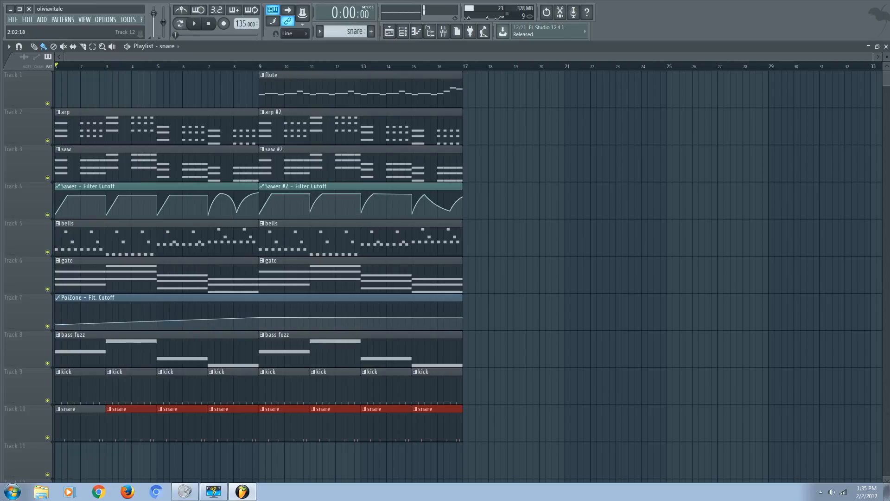
Try the snare pattern without the FPC Snare 8 hits on steps 13, 29 and 31, auditioning it against the song.
scroll(133, 304, "down", 1)
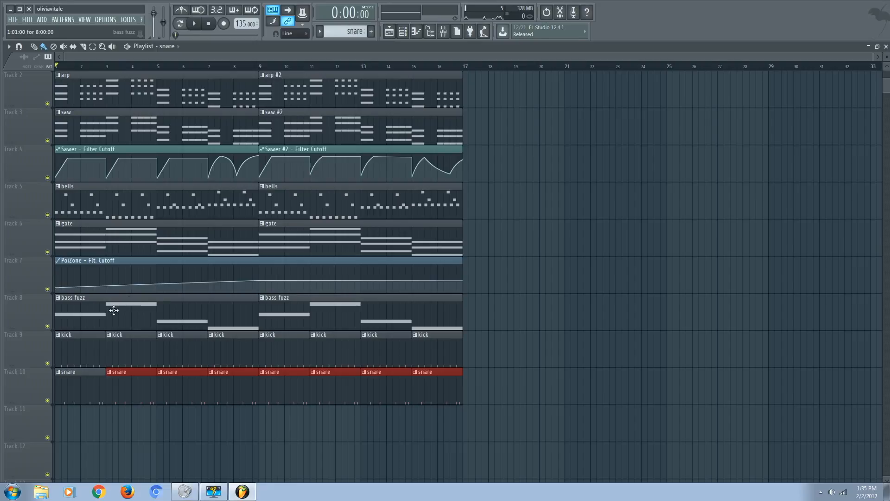
left_click(402, 32)
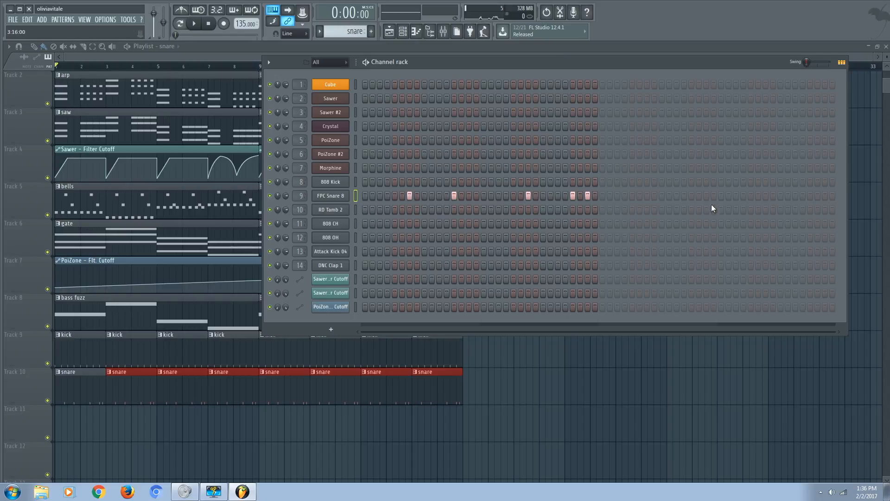
key("space")
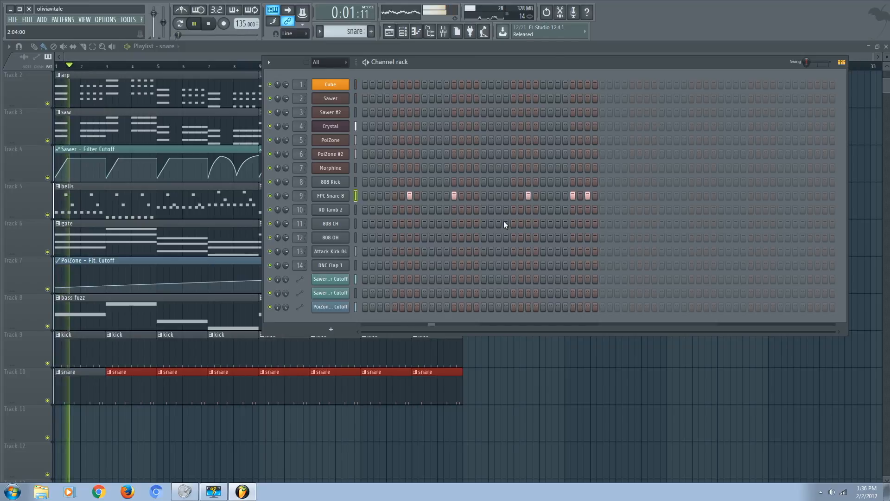
key("space")
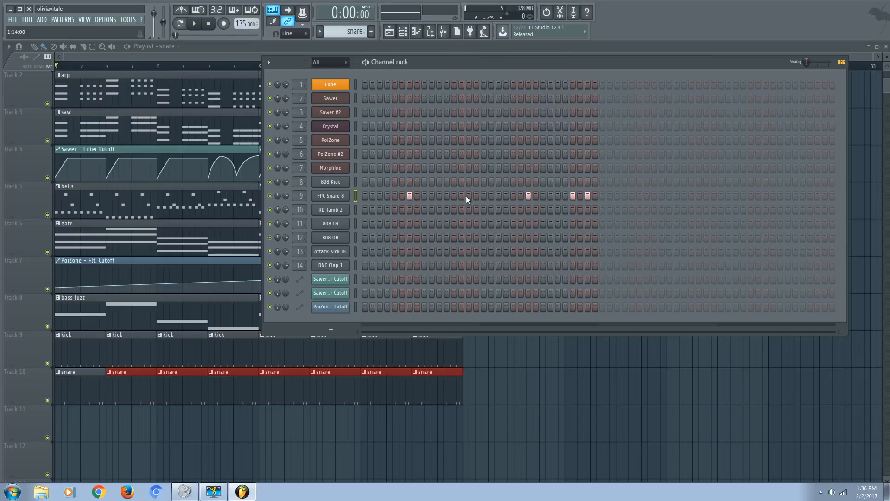
key("space")
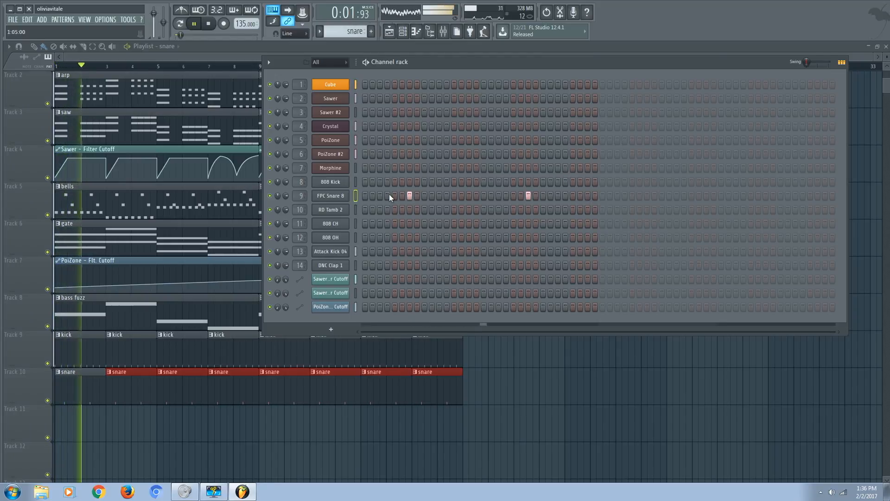
key("space")
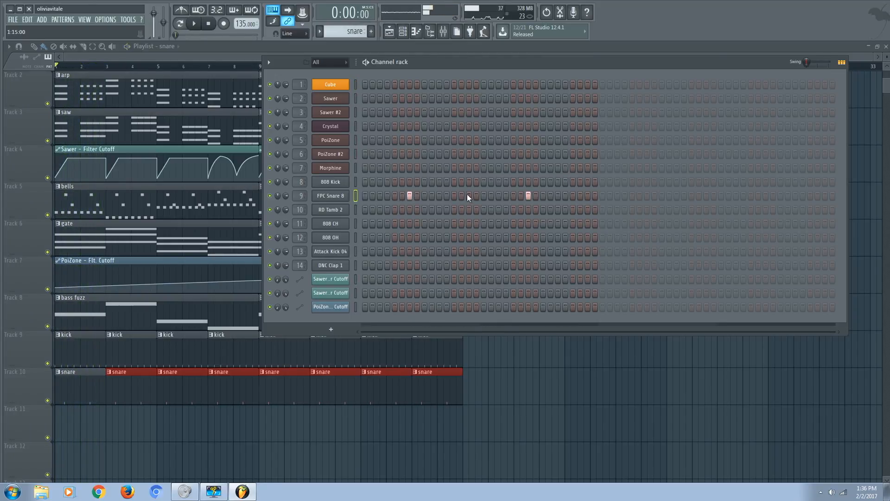
left_click(468, 195)
key("space")
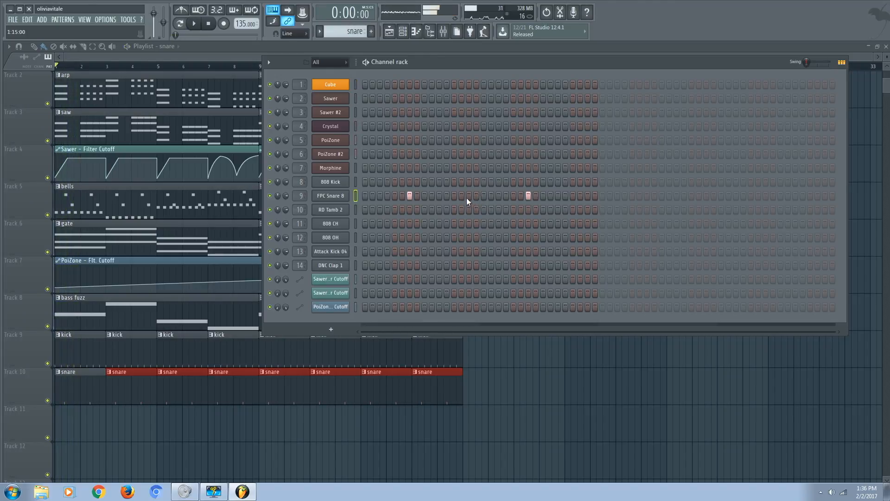
Put back the FPC Snare 8 hits on steps 13, 29 and 31 during playback.
left_click(469, 196)
left_click(454, 196)
left_click(467, 195)
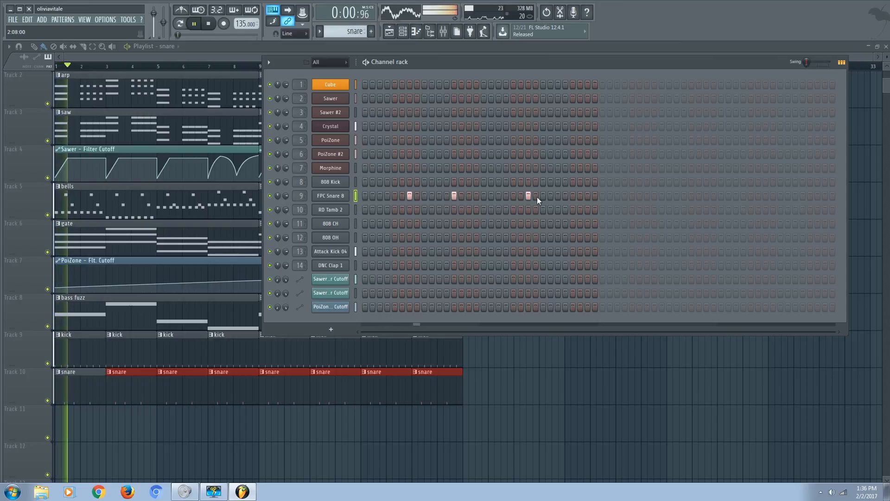
left_click(573, 196)
left_click(587, 195)
key("space")
Select the empty Pattern 11 and rename it clap.
key("F5")
scroll(347, 30, "up", 1)
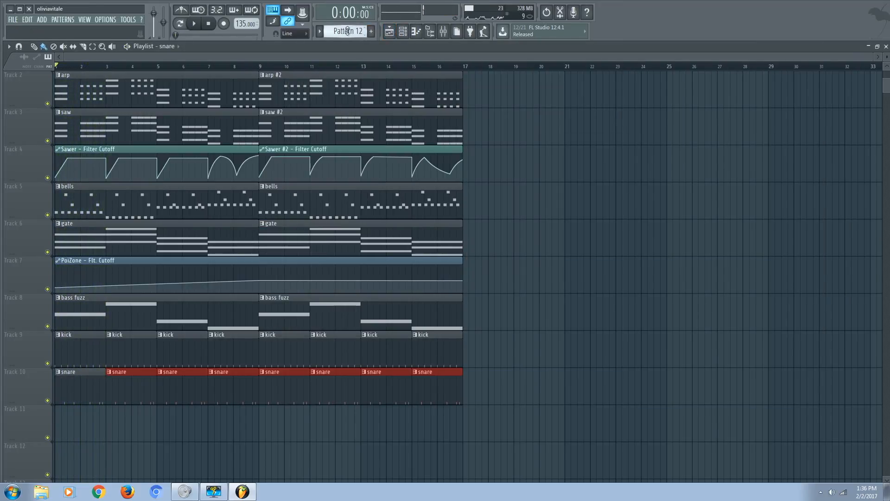
left_click(324, 31)
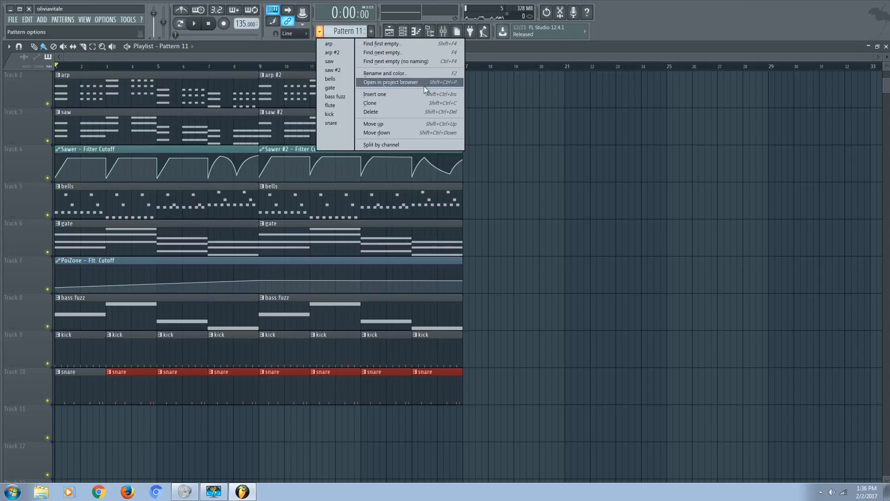
left_click(397, 76)
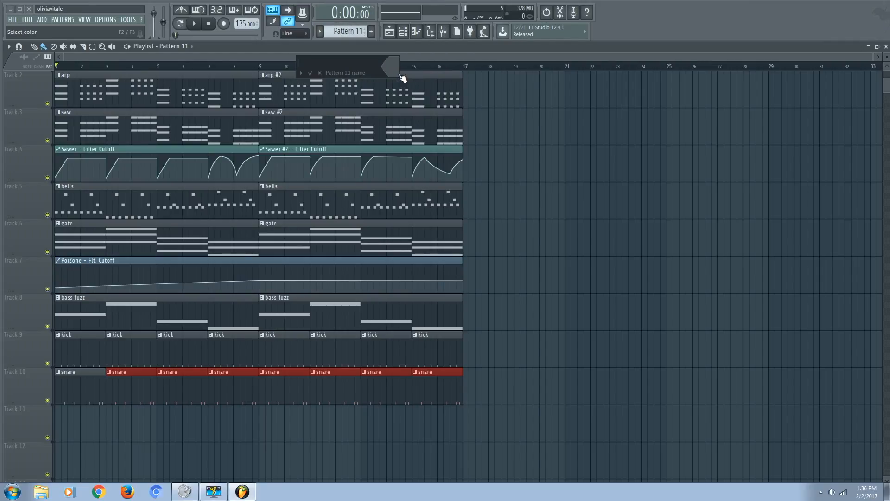
key("Return")
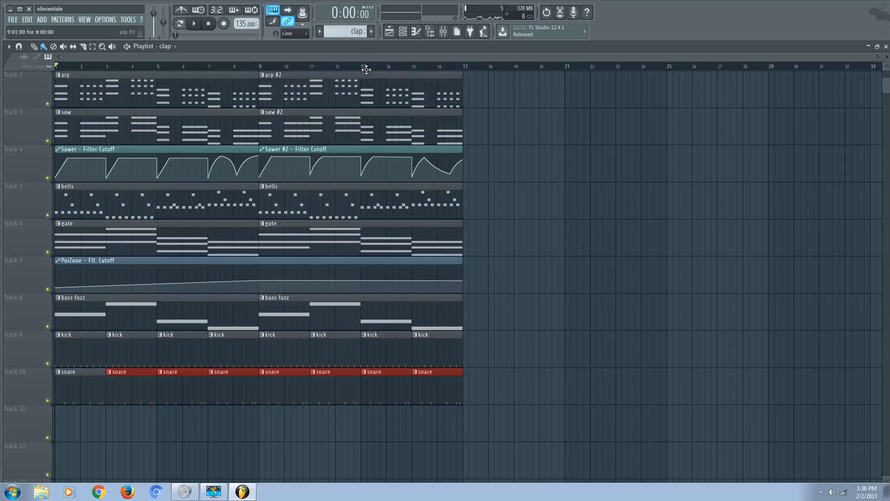
Add a DNC Clap 1 hit to the clap pattern and fill Track 11 with clap clips from bar 1 to bar 17.
left_click(403, 32)
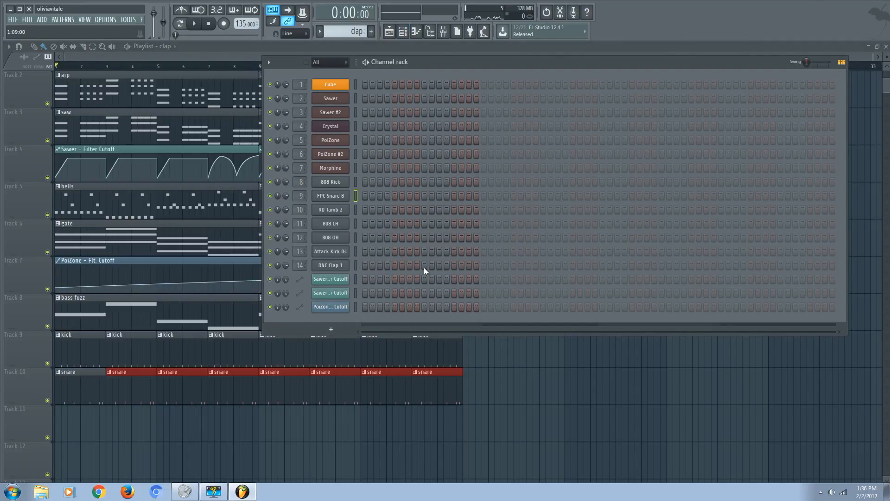
left_click(96, 428)
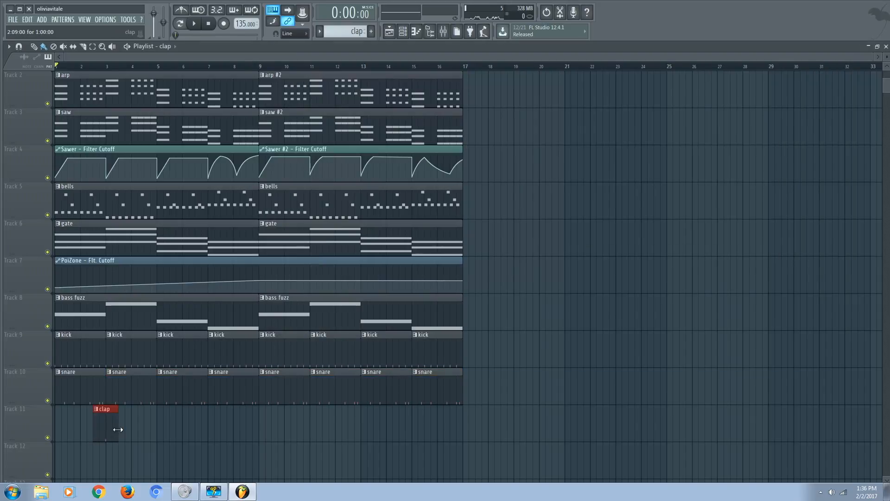
key("space")
mouse_move(108, 426)
left_mouse_down()
mouse_move(70, 426)
mouse_move(441, 429)
left_mouse_up()
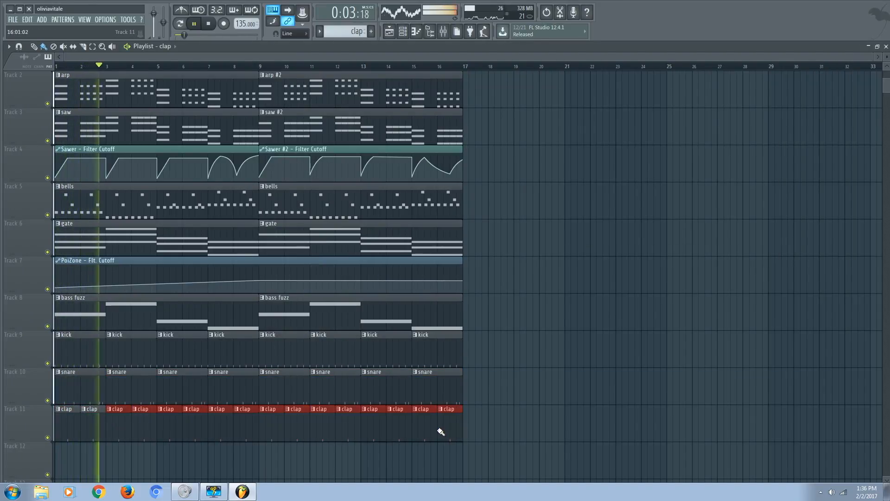
key("space")
Solo the DNC Clap 1 mixer track and load Effector in its first effect slot.
key("F9")
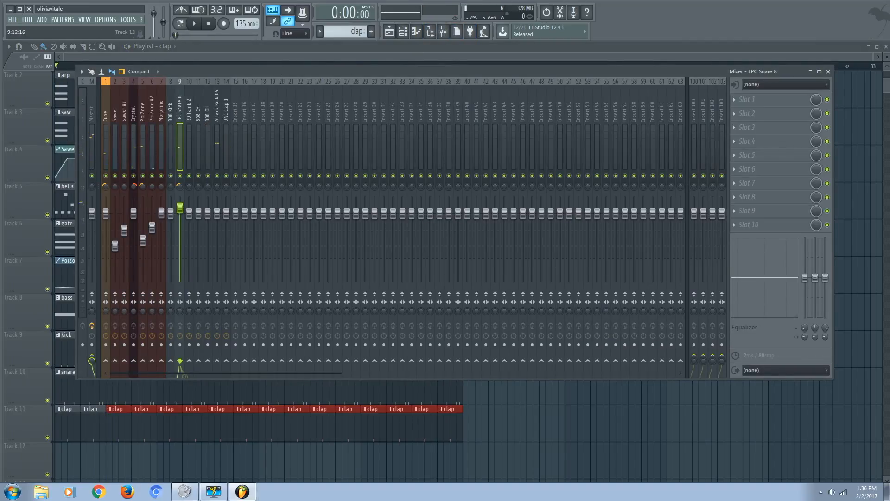
key("space")
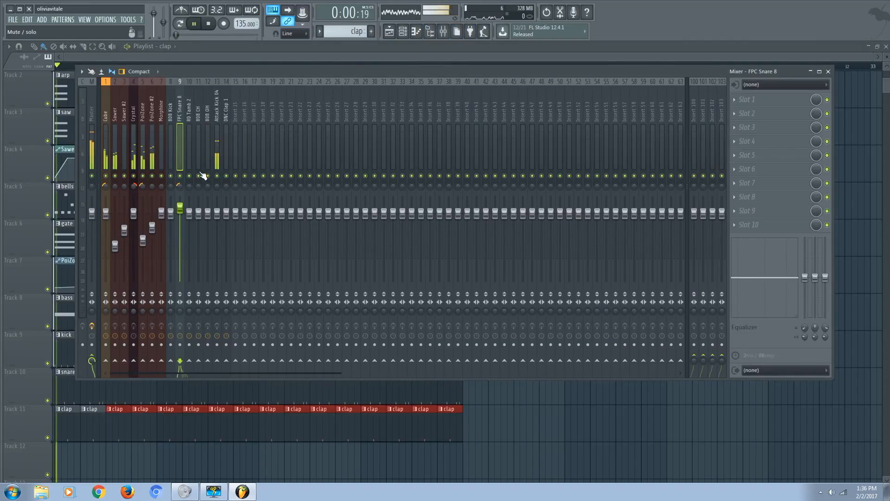
left_click(229, 175)
key("space")
left_click(741, 99)
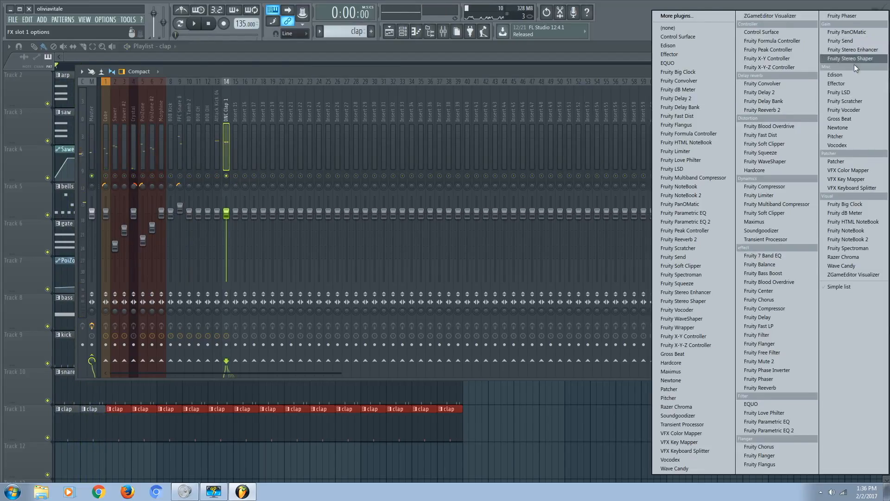
left_click(846, 85)
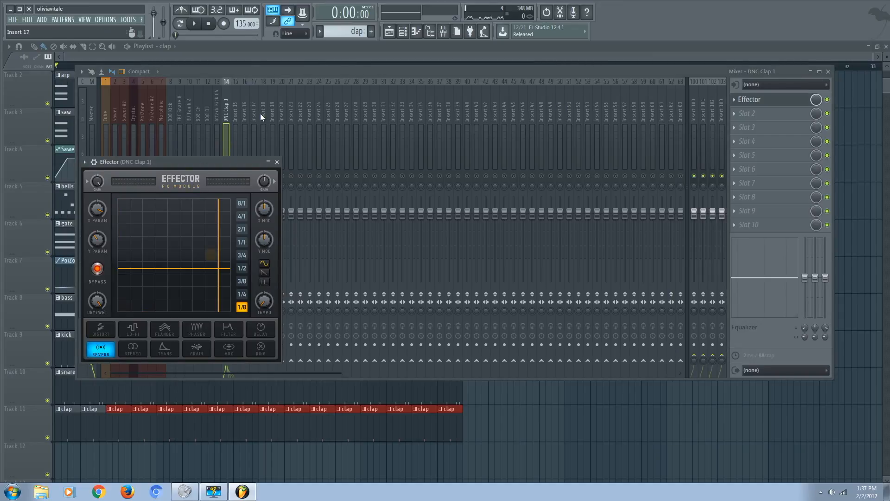
left_click_drag(222, 161, 361, 102)
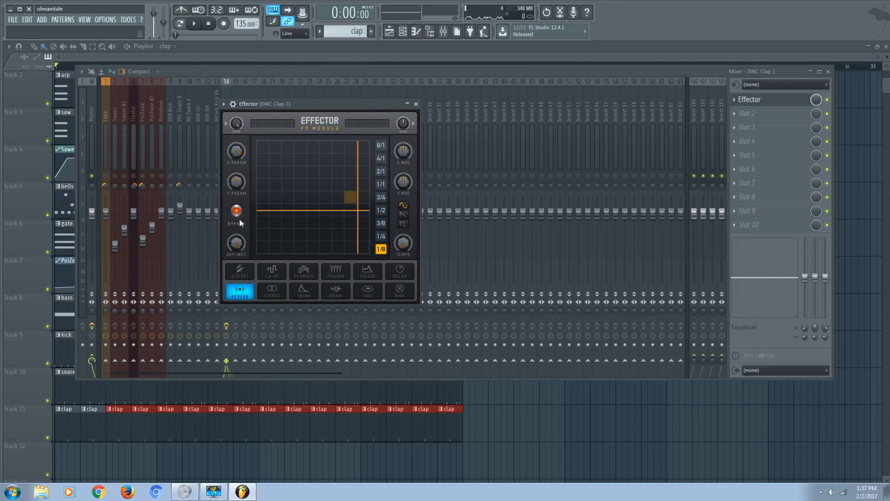
Set the clap's Effector reverb near the centre of the X/Y pad, with Y about 46.5, during playback, and return to the mixer.
key("space")
left_click_drag(360, 227, 318, 201)
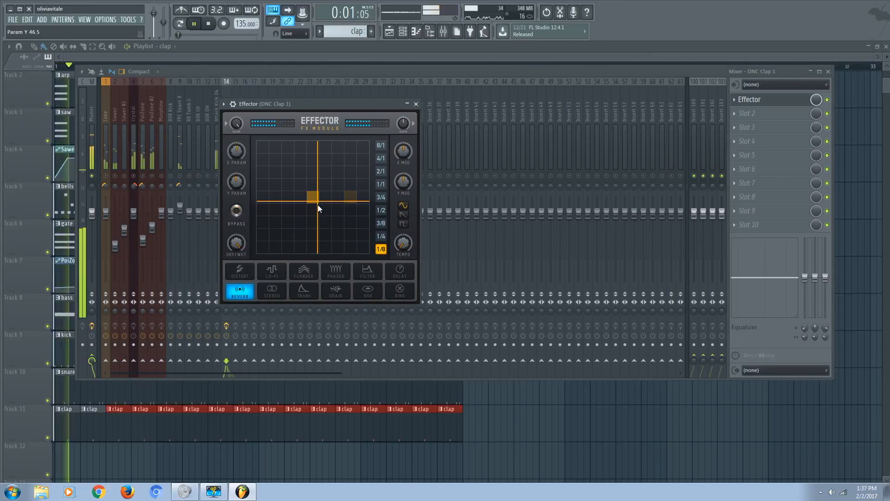
left_click(389, 31)
key("space")
left_click(427, 32)
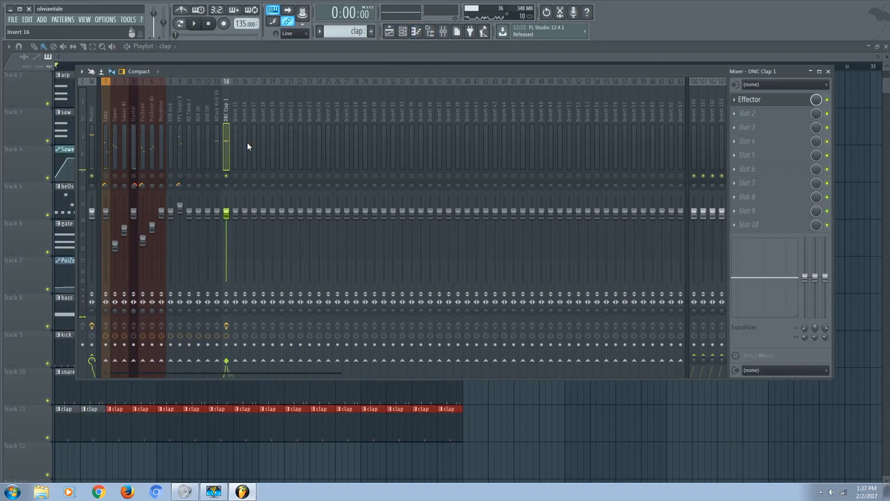
Bring back the full mix, with DNC Clap 1 panned slightly off-centre and its volume raised slightly.
right_click(226, 176)
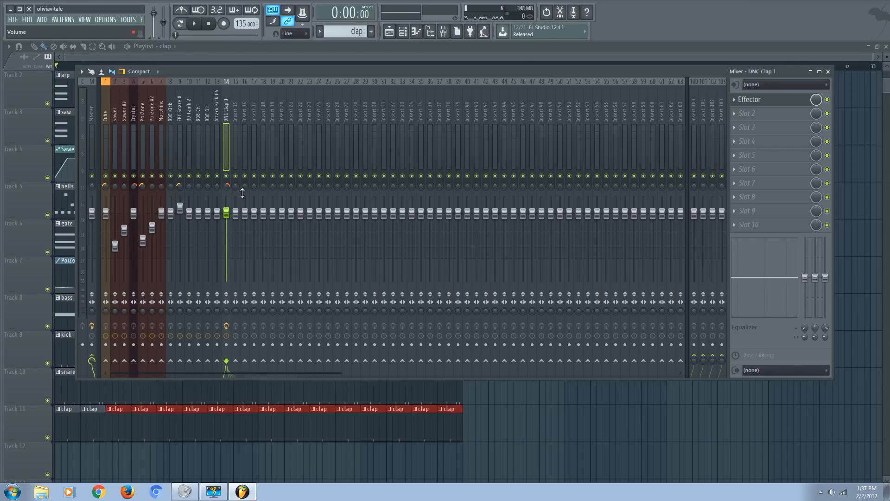
key("space")
left_click_drag(226, 213, 226, 207)
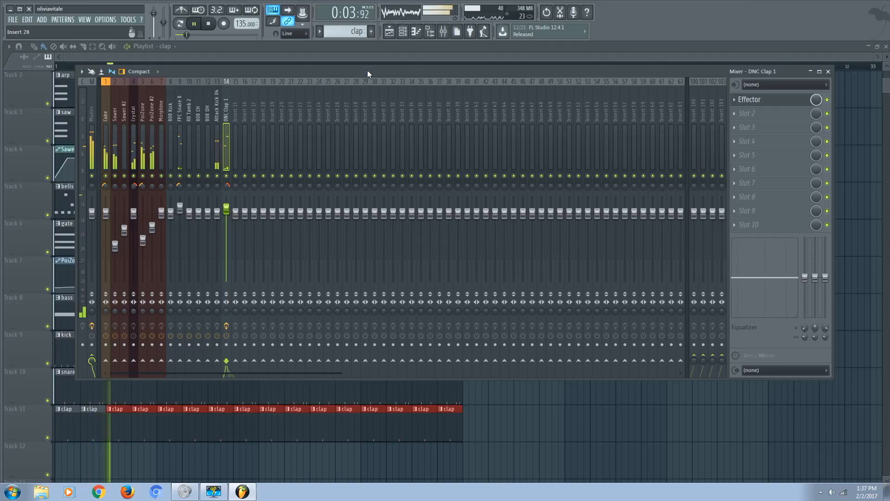
key("space")
Load Fruity Delay 2 in the second effect slot of the DNC Clap 1 mixer track.
left_click(748, 112)
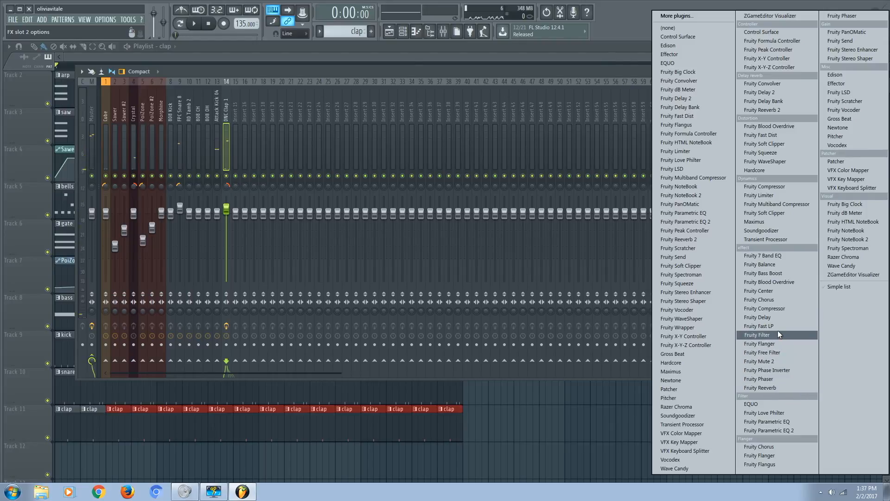
left_click(771, 95)
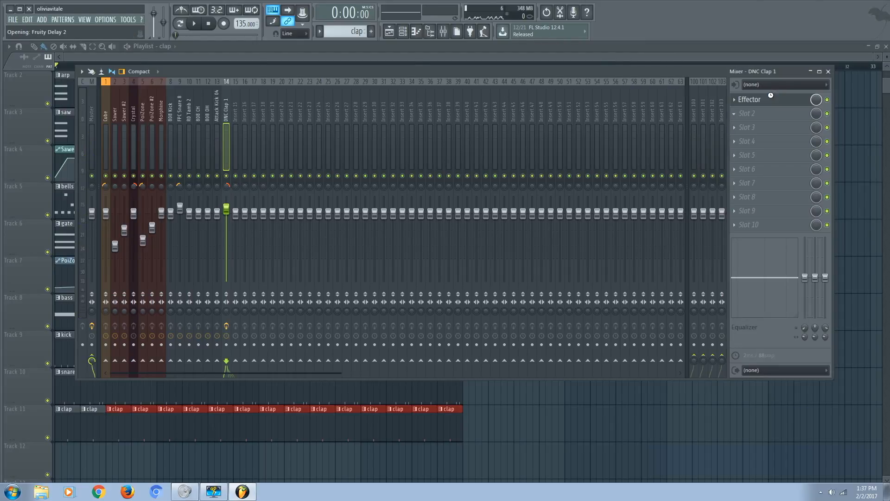
left_click(229, 120)
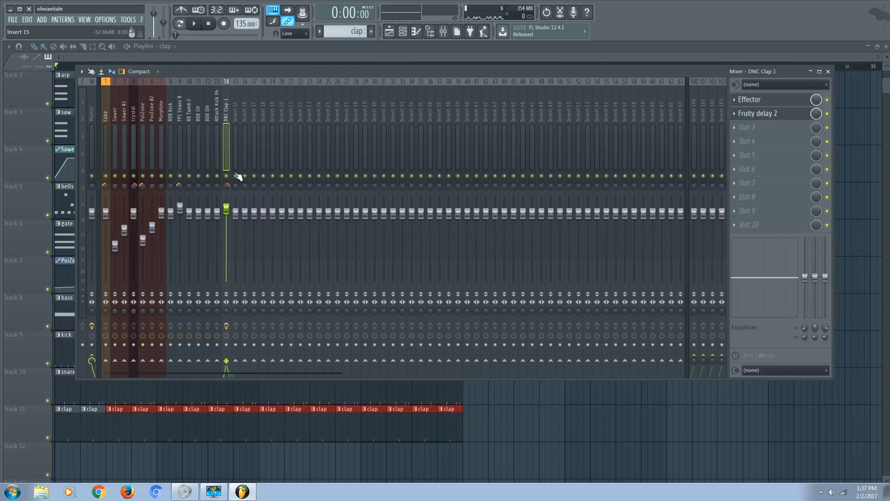
Open the clap's Fruity Delay 2 controls and audition the delay with DNC Clap 1 soloed.
left_click(773, 116)
left_click(773, 115)
left_click(773, 116)
key("space")
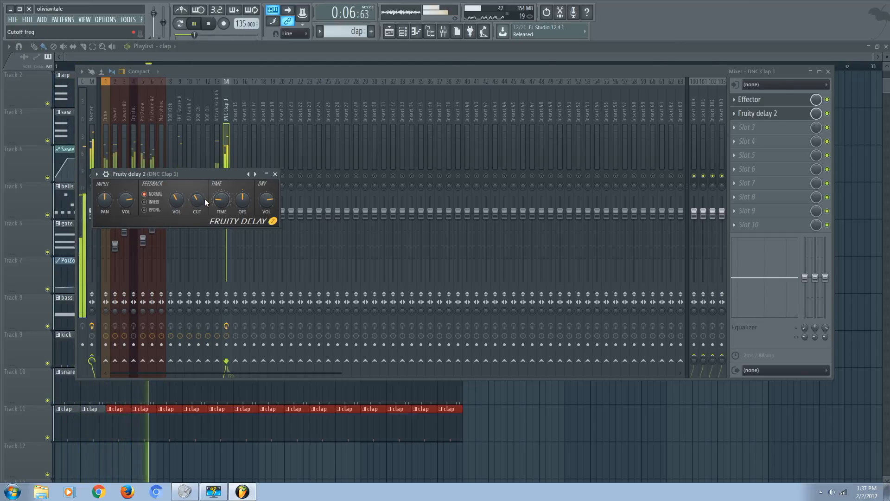
key("space")
key("space")
left_click(390, 31)
key("space")
left_click(443, 31)
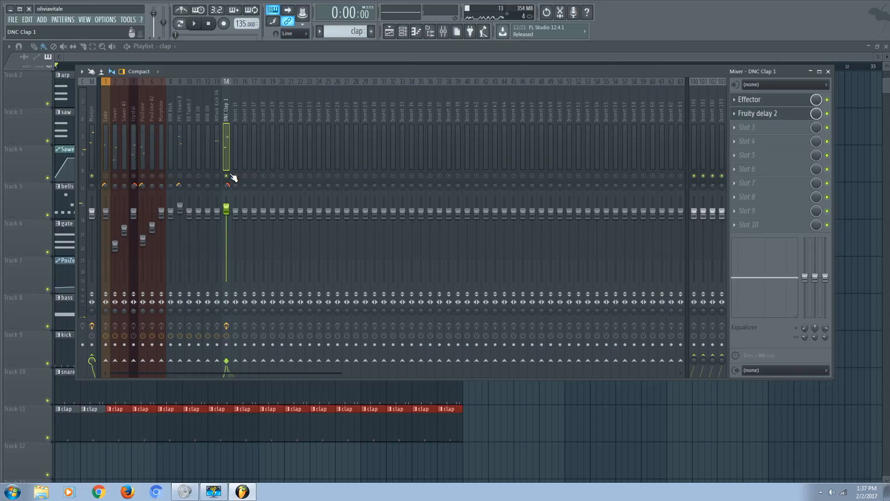
Unsolo DNC Clap 1 and listen to the full mix, then return to the playlist.
key("space")
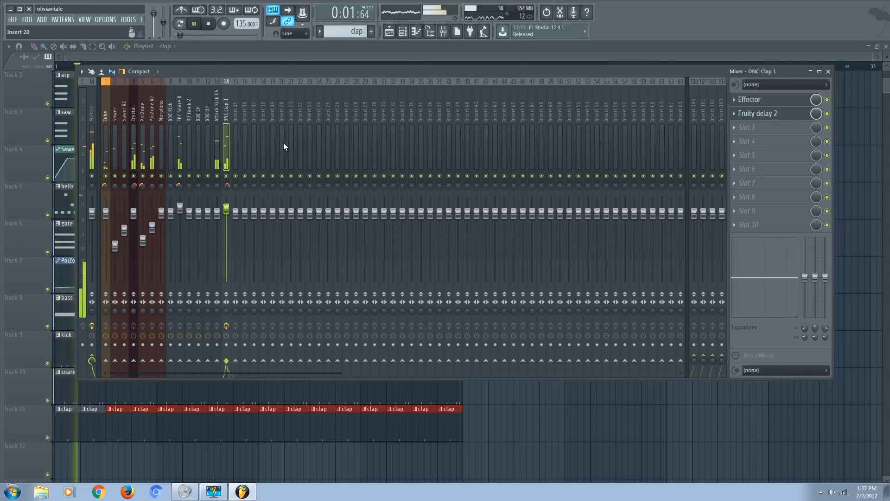
left_click(390, 31)
key("space")
Select the empty Pattern 12 and rename it tamb.
scroll(333, 36, "down", 1)
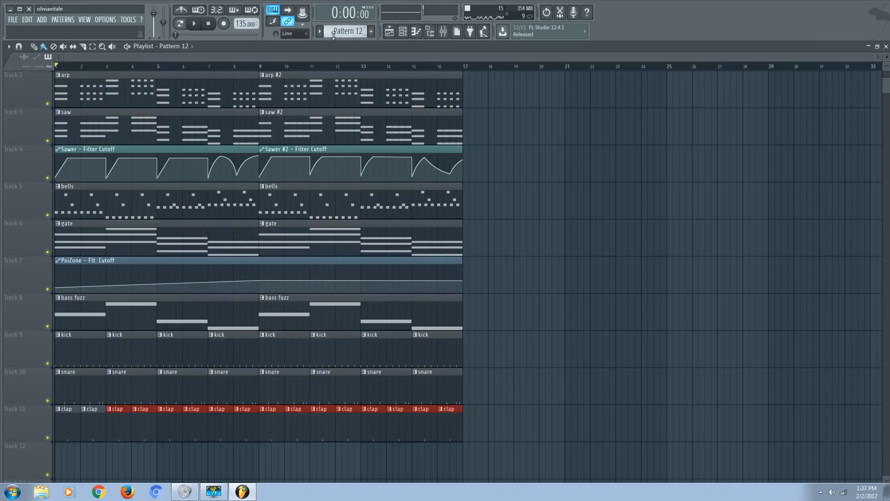
left_click(322, 33)
left_click(398, 71)
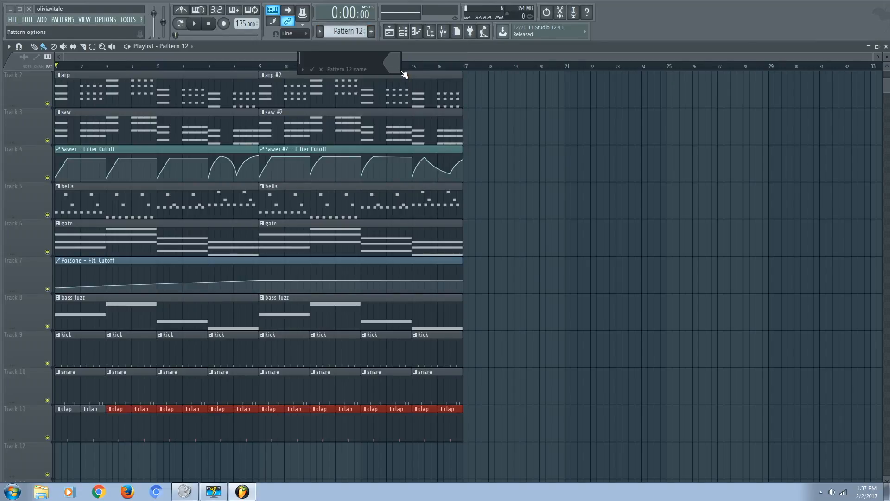
type("tamb")
key("Return")
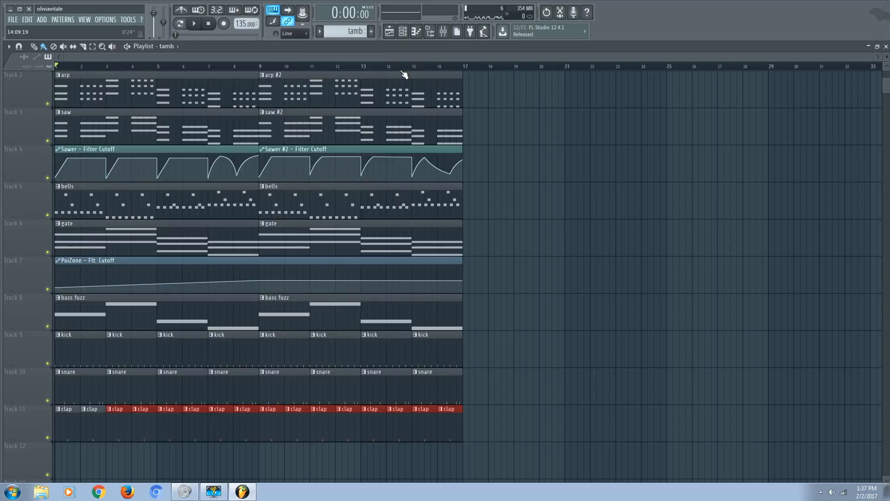
Add RD Tamb 2 hits on steps 9 and 25, and place the tamb pattern at bar 1 of Track 12.
left_click(407, 30)
key("space")
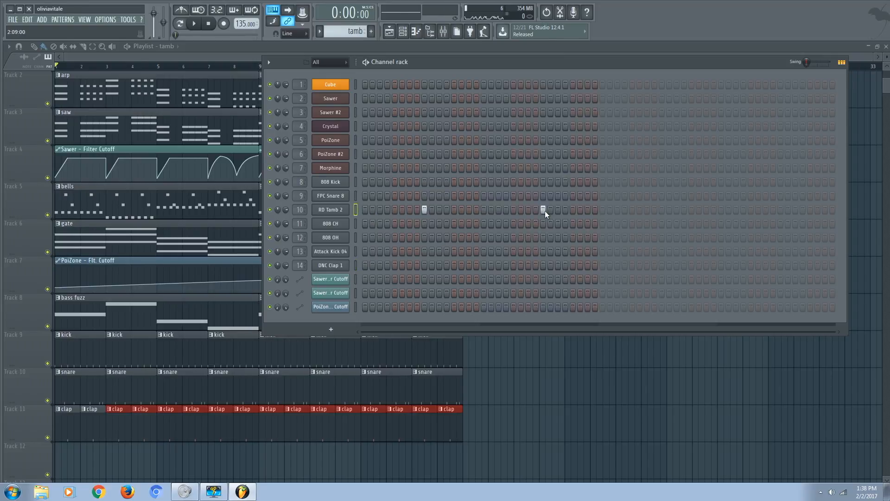
left_click(122, 455)
scroll(139, 455, "down", 2)
left_click_drag(133, 387, 76, 387)
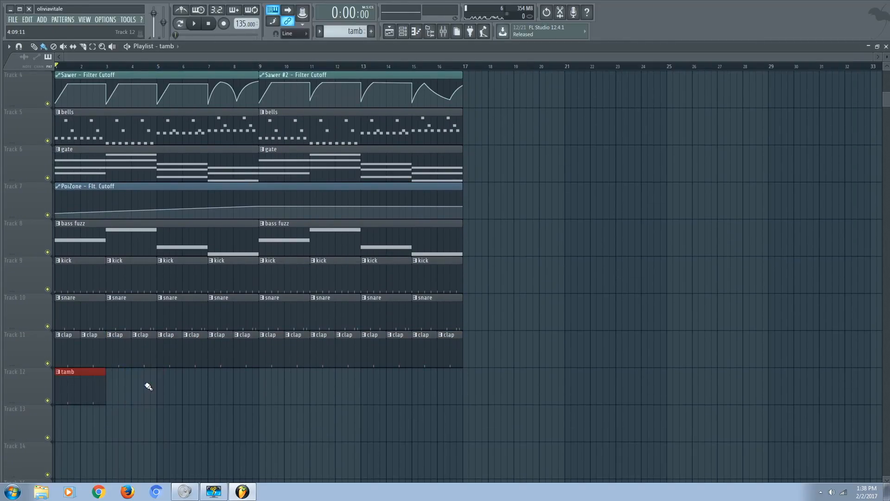
Repeat the tamb clip back to back along Track 12 from bar 3 to bar 17.
left_click(112, 380)
left_click_drag(133, 387, 143, 388)
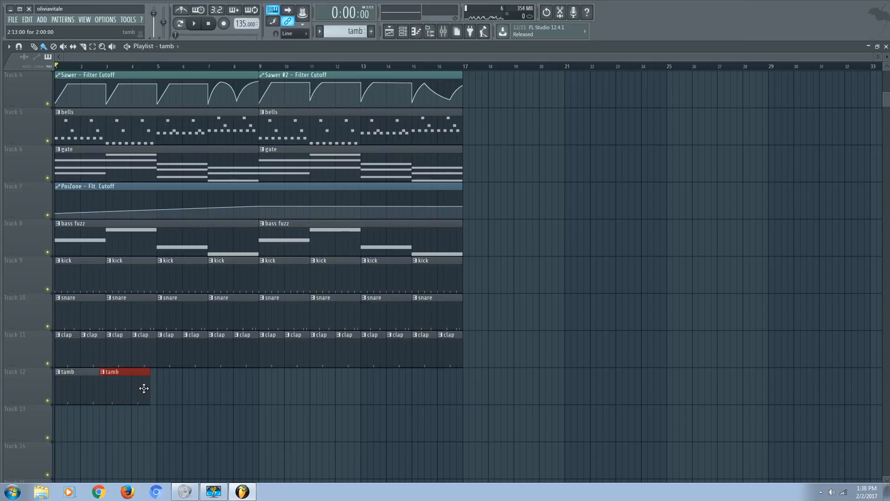
left_click(167, 384)
left_click(212, 388)
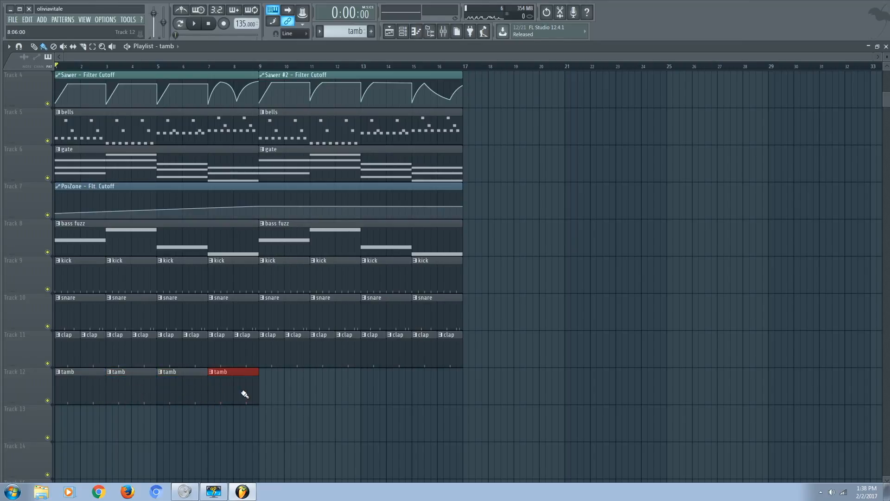
left_click(266, 393)
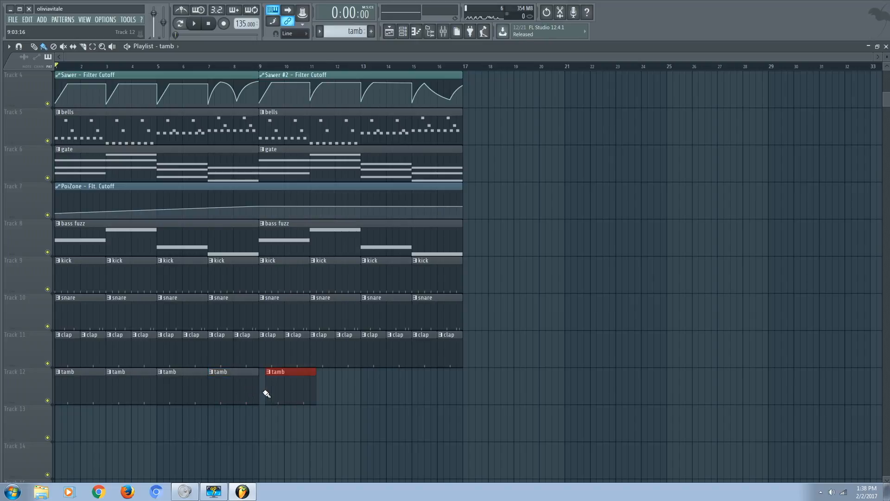
left_click_drag(310, 388, 416, 391)
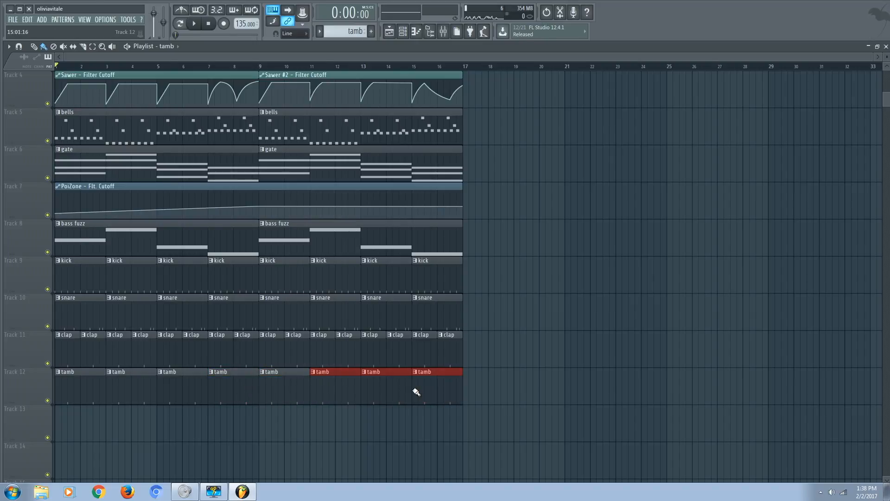
Make the tamb clip at bar 9 on Track 12 unique, and switch the three following clips to tamb #2.
left_click(262, 372)
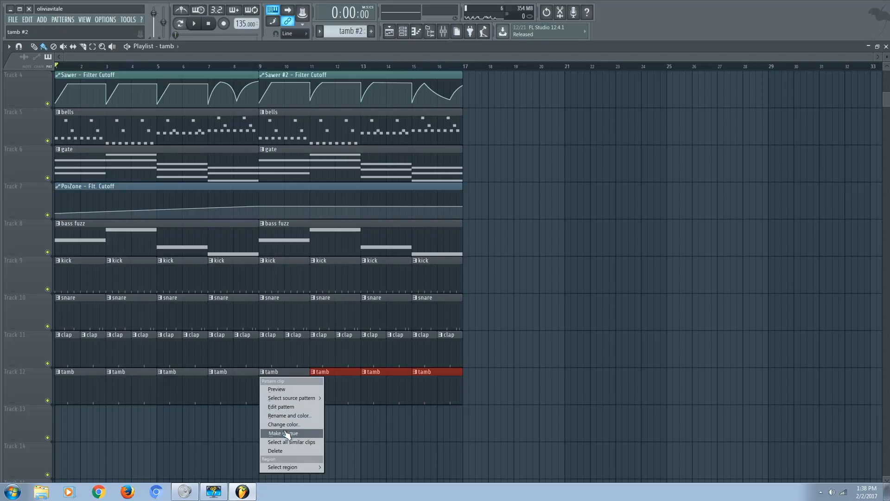
left_click(283, 433)
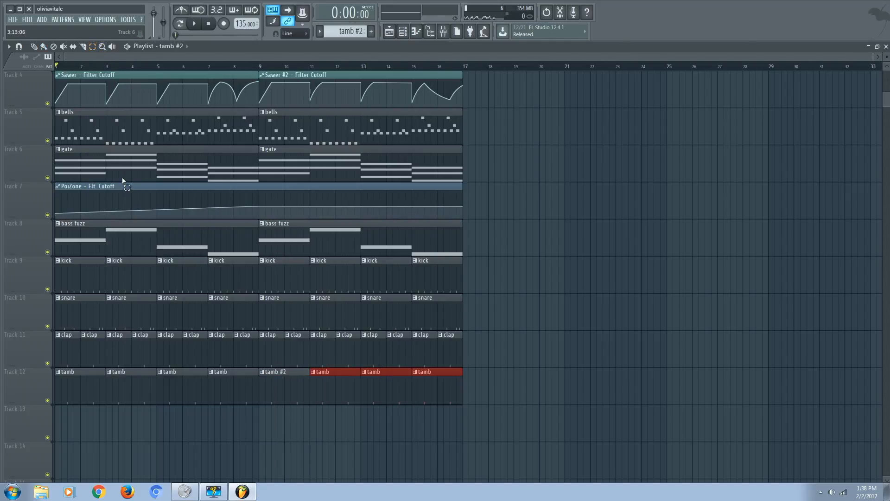
left_click(313, 373)
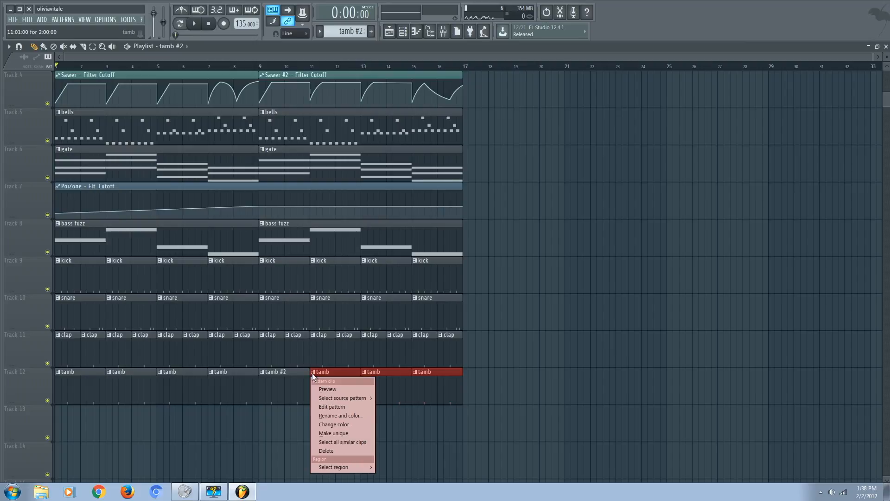
mouse_move(333, 399)
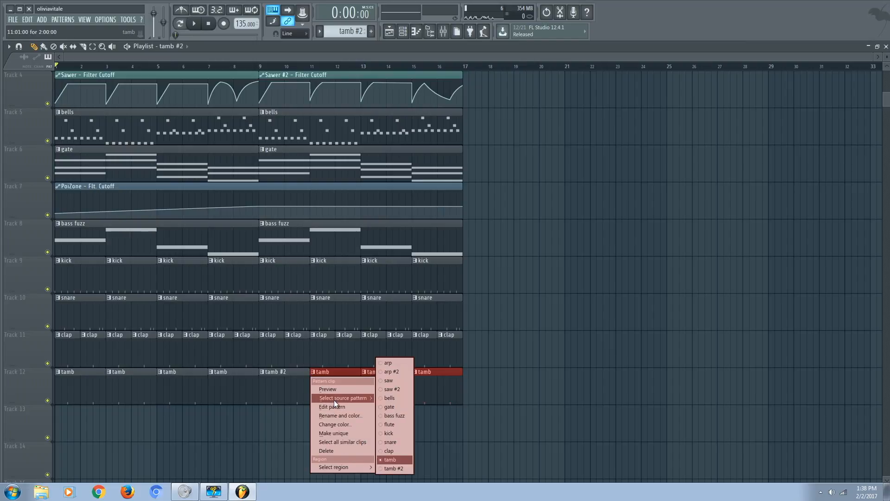
left_click(394, 467)
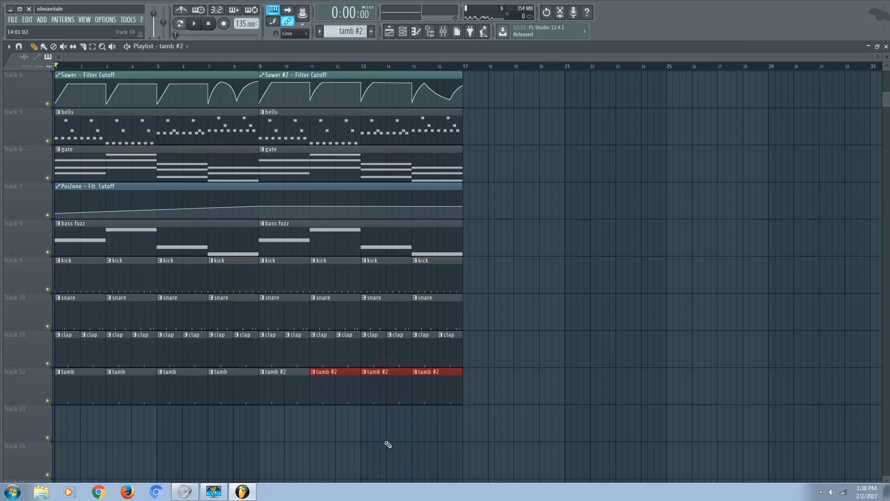
Add an RD Tamb 2 hit on step 17 of tamb #2 and play the song from just before bar 9.
left_click(407, 33)
left_click(485, 209)
key("space")
key("F6")
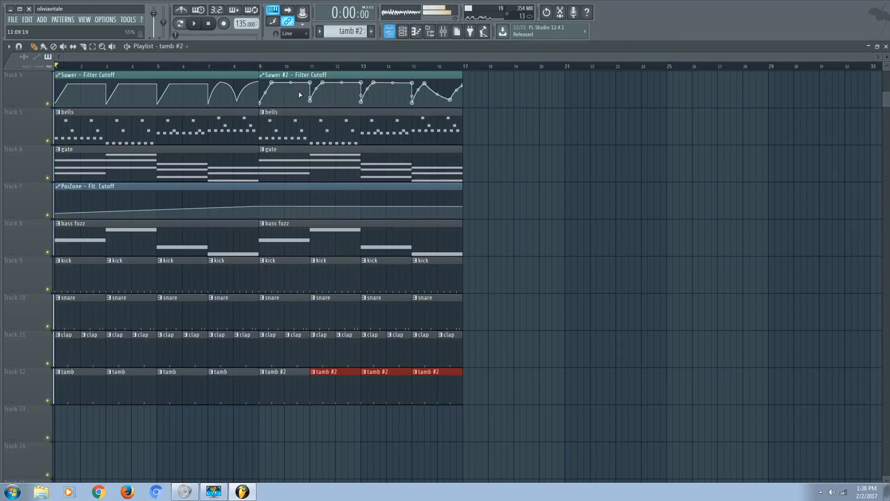
left_click(254, 66)
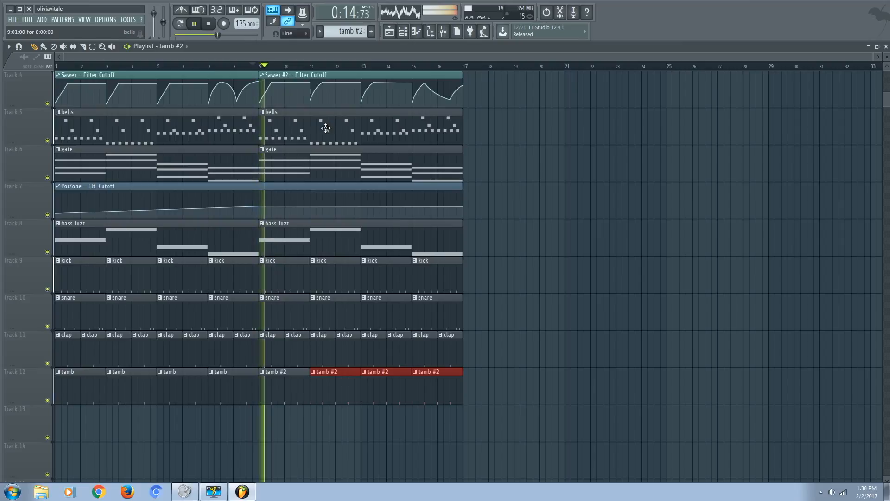
Stop playback, solo RD Tamb 2 in the mixer and load Effector into its first effect slot.
key("F9")
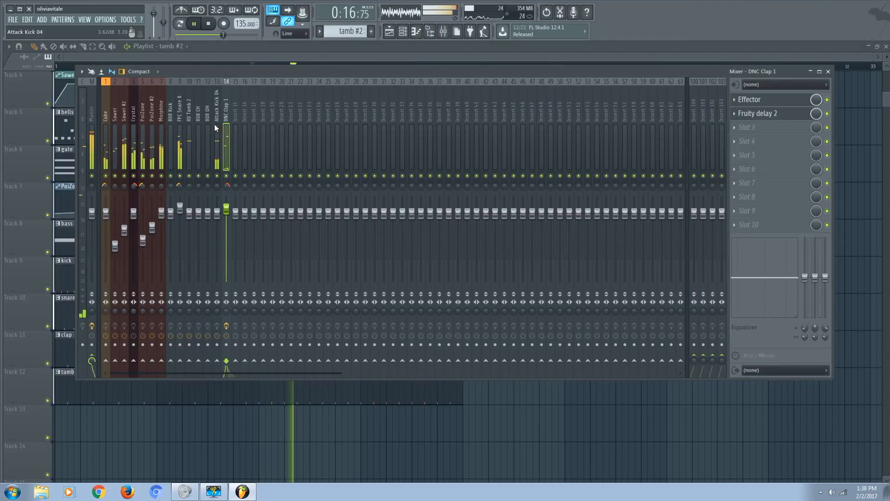
key("space")
left_click(190, 111)
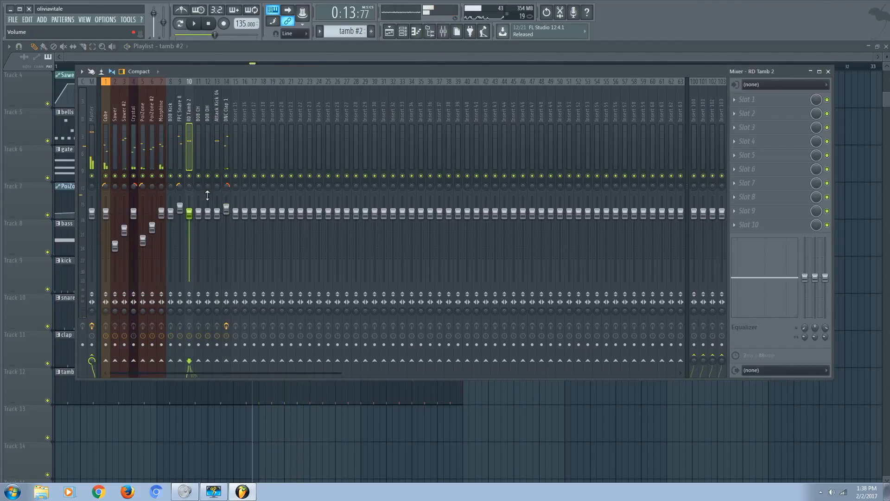
right_click(189, 176)
left_click(748, 101)
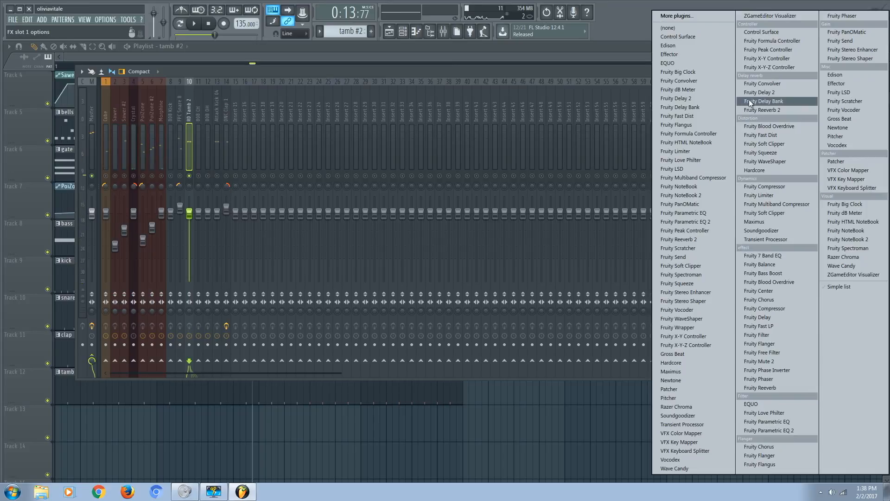
left_click(858, 85)
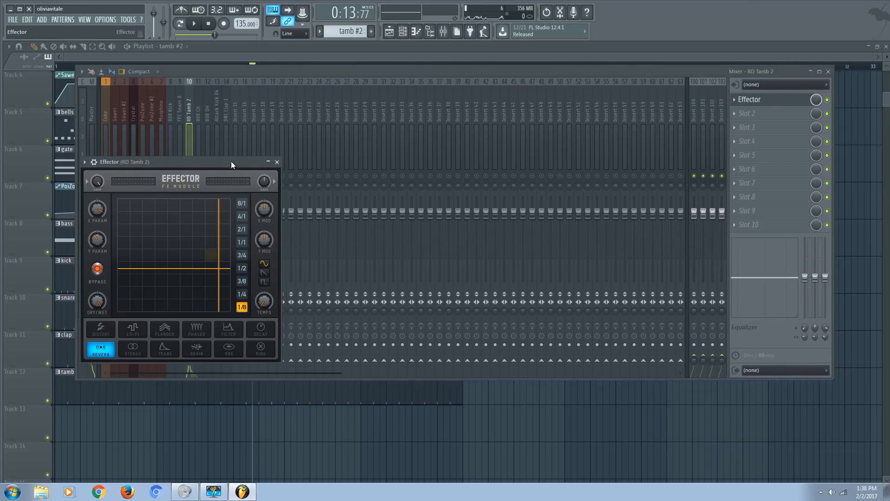
Adjust the Effector reverb on RD Tamb 2 during playback to a mid-range X and Param Y 39.1, and close it.
key("space")
left_click_drag(273, 239, 281, 223)
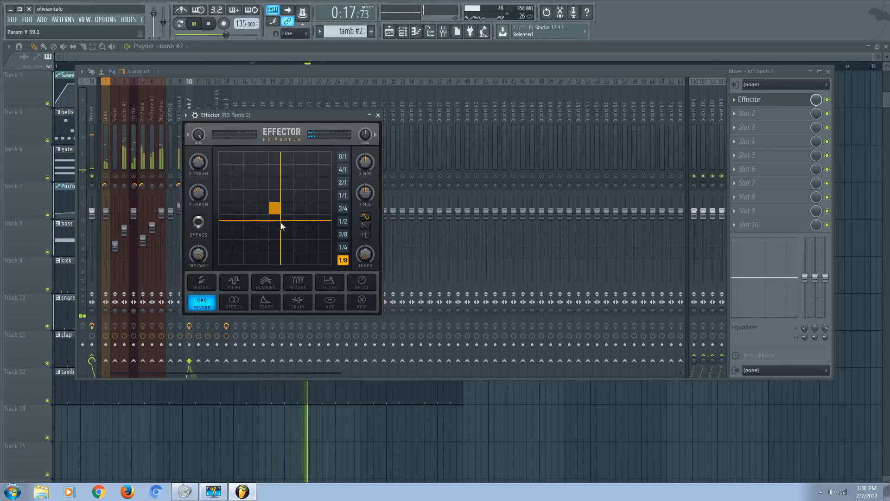
left_click(378, 115)
left_click(390, 32)
key("space")
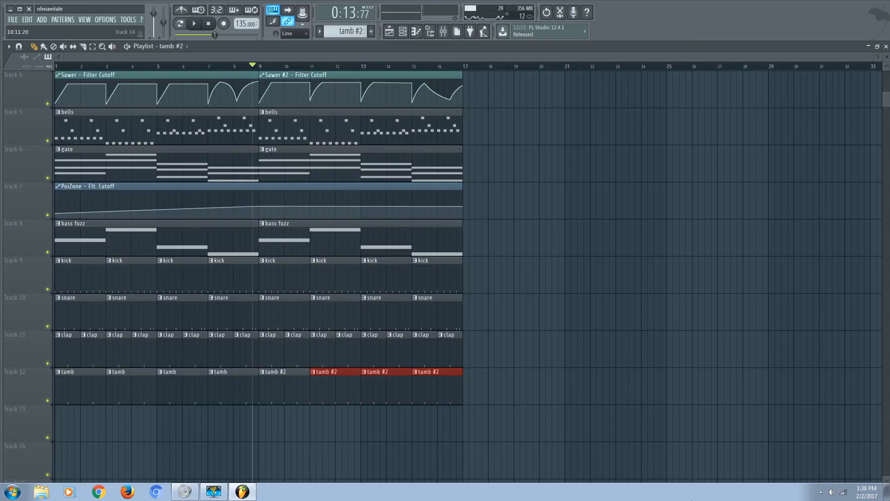
Unsolo RD Tamb 2 and listen to the full mix from just before bar 9.
key("space")
key("space")
left_click(444, 32)
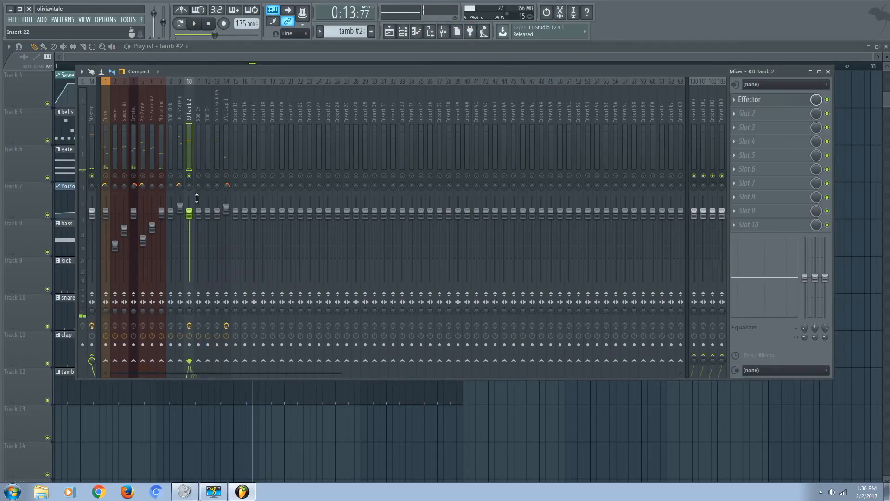
key("space")
left_click(390, 33)
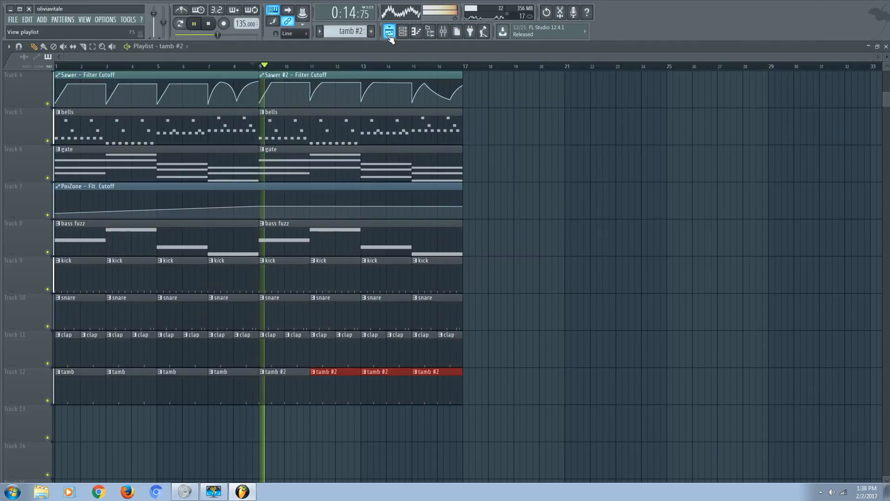
left_click(443, 32)
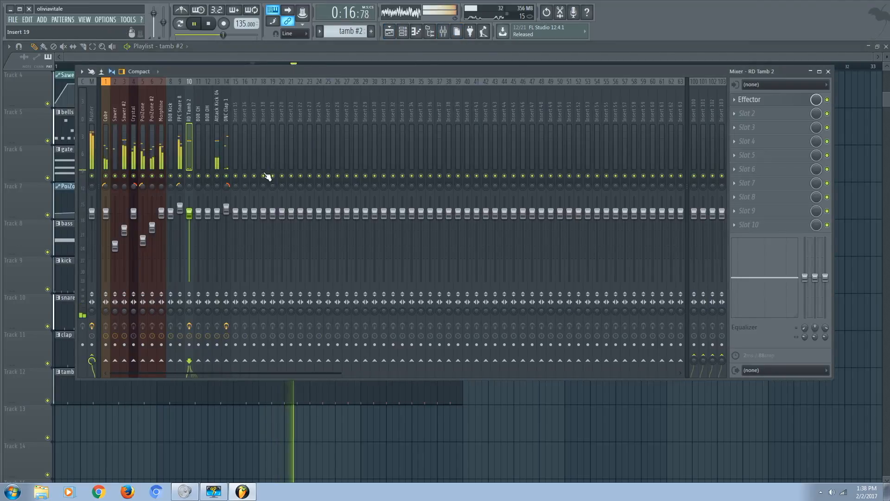
key("space")
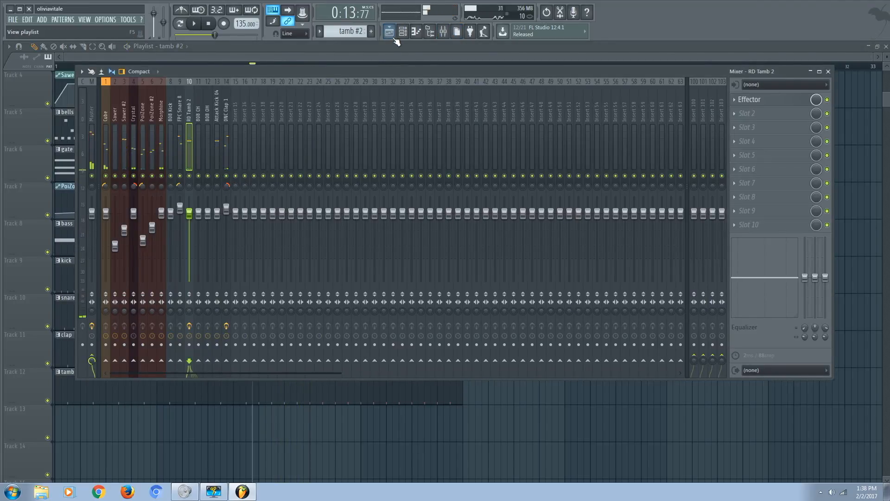
Open the channel rack and switch to the empty Pattern 14.
left_click(392, 36)
left_click(407, 35)
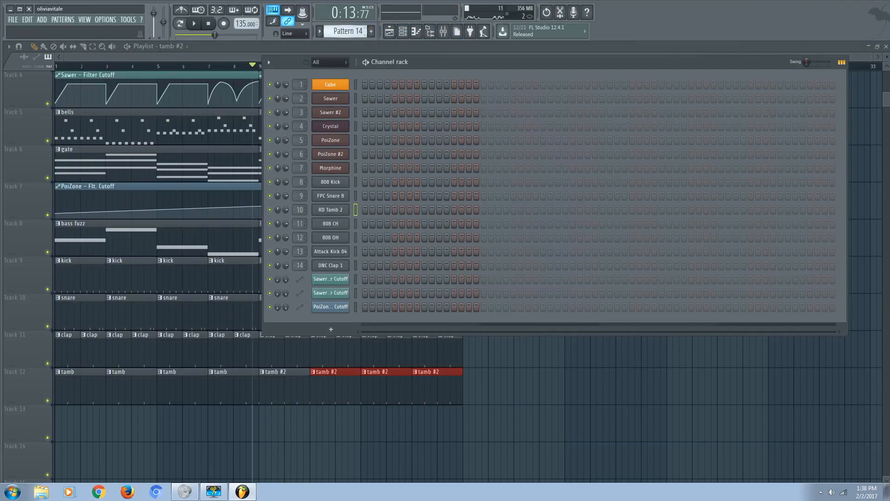
scroll(333, 34, "down", 1)
left_click(320, 34)
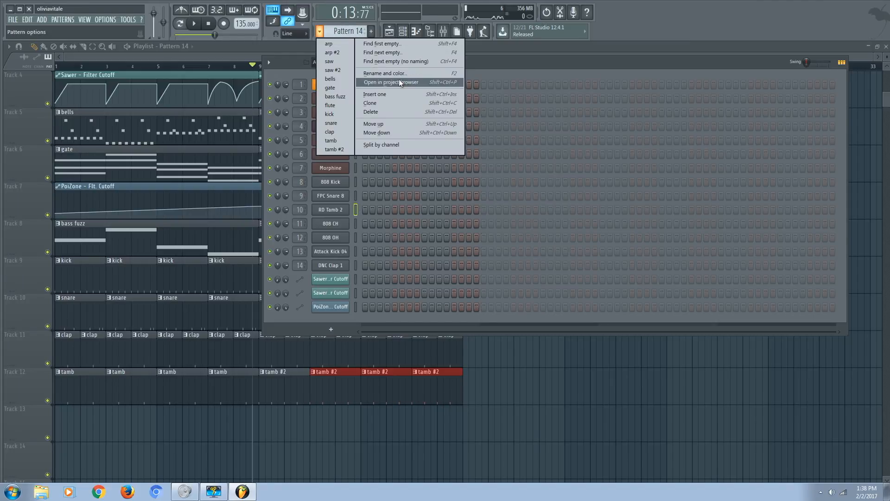
left_click(404, 76)
type("nbass")
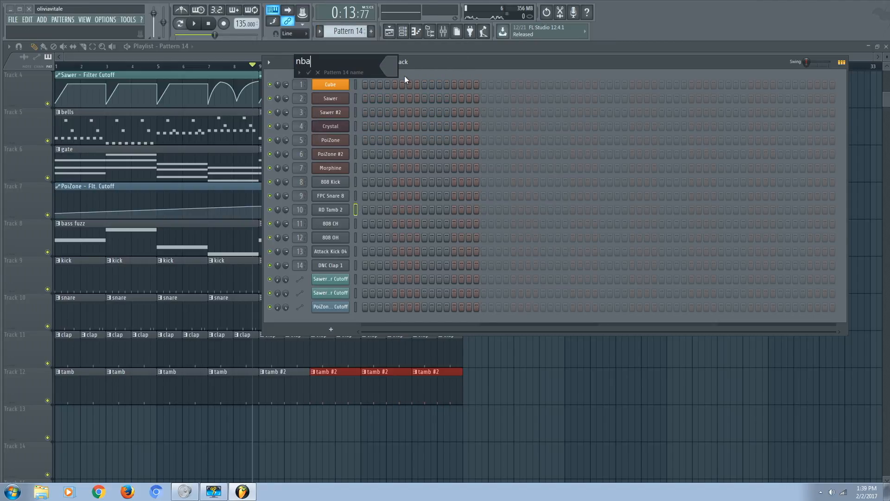
key("Return")
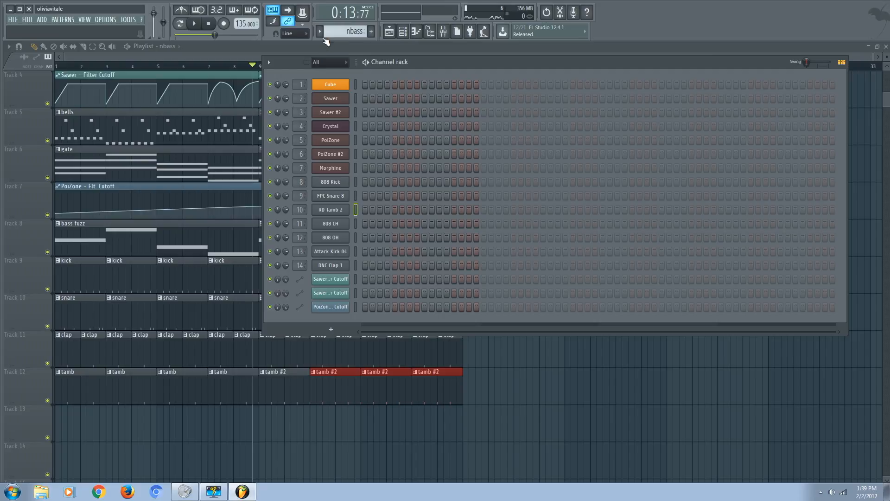
Rename the empty Pattern 14 as bass and return to the playlist.
left_click(319, 31)
left_click(388, 74)
type("bass")
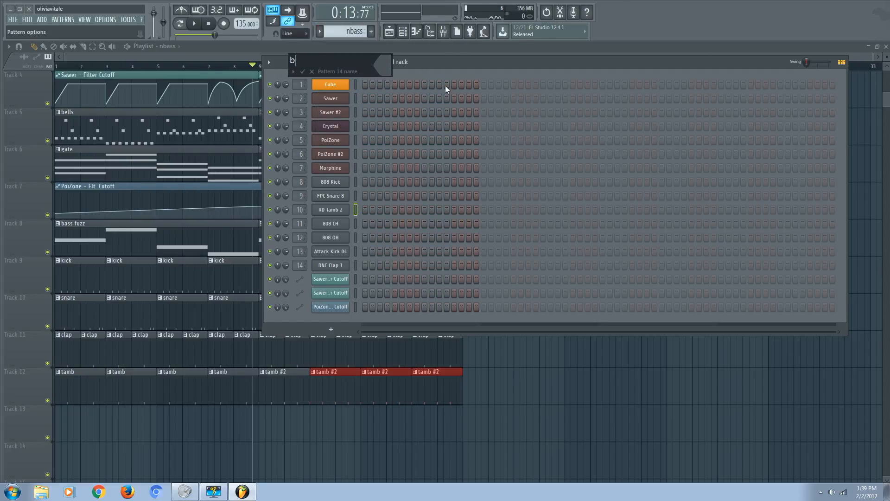
key("Return")
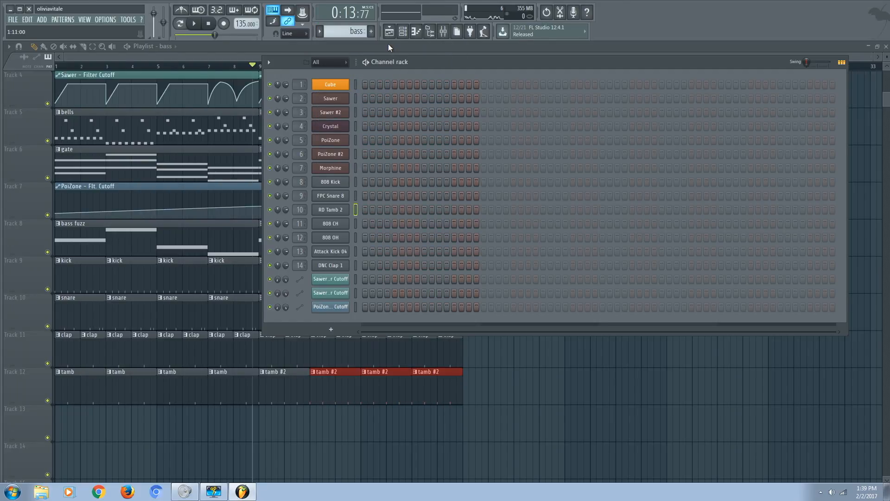
left_click(389, 31)
left_click(210, 398)
left_click(242, 429)
left_click_drag(261, 435, 186, 435)
right_click(186, 435)
Choose the bass pattern as the clip source, place it at bar 1 of Track 13 and extend it to about six and a half bars.
left_click(54, 56)
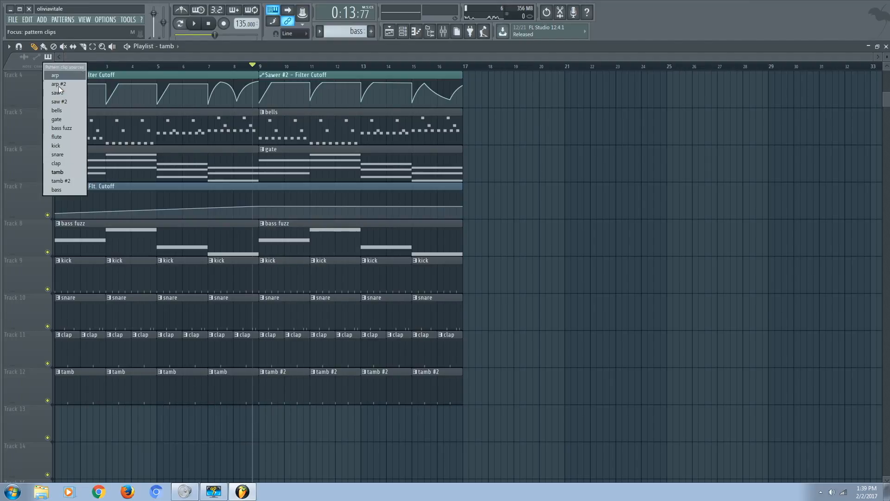
left_click(67, 189)
left_click(103, 424)
left_click_drag(103, 423, 219, 429)
scroll(265, 417, "down", 3)
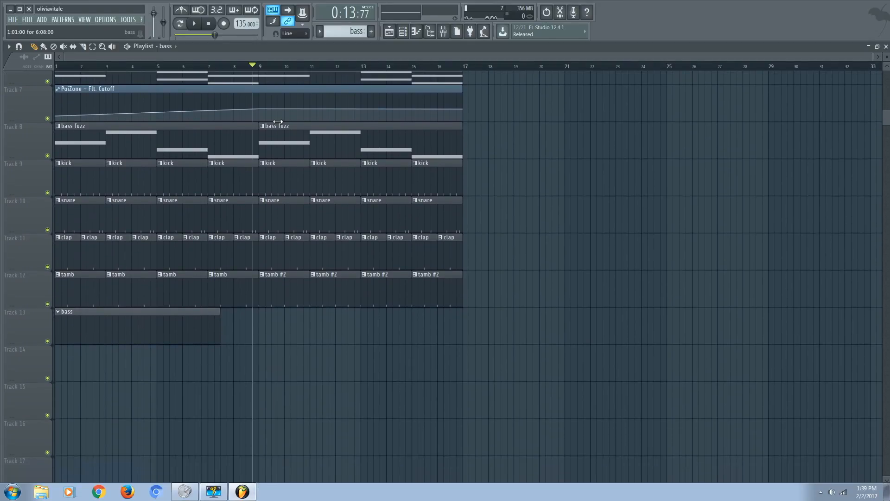
scroll(278, 122, "down", 4)
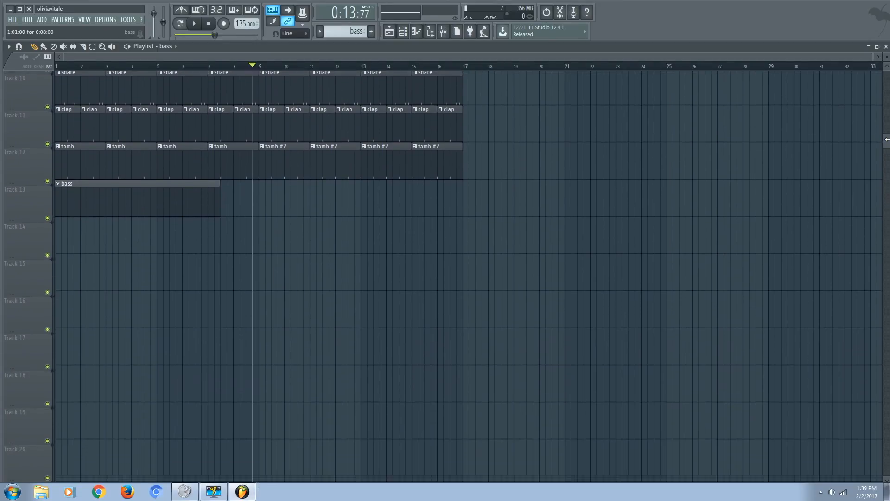
scroll(858, 176, "down", 4)
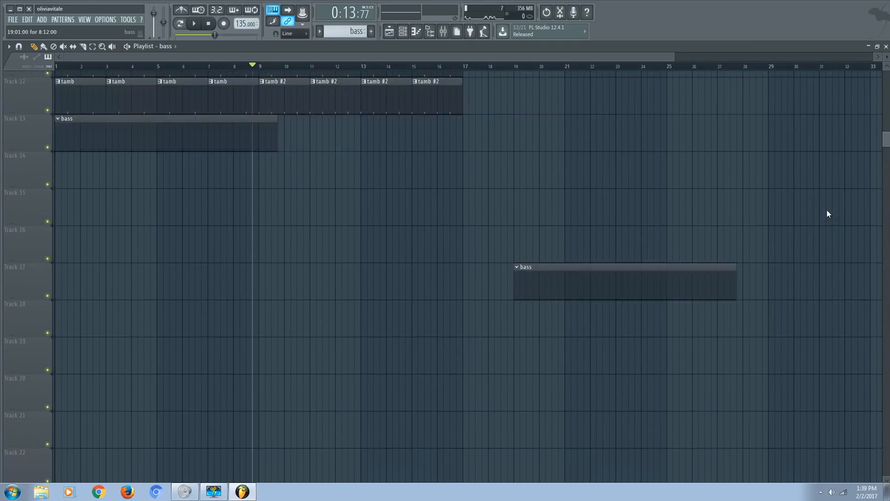
scroll(658, 279, "up", 1)
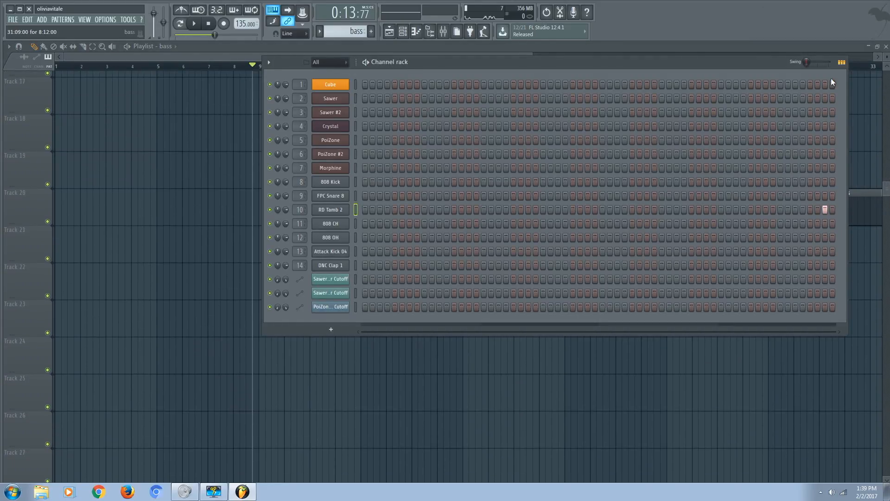
left_click(199, 49)
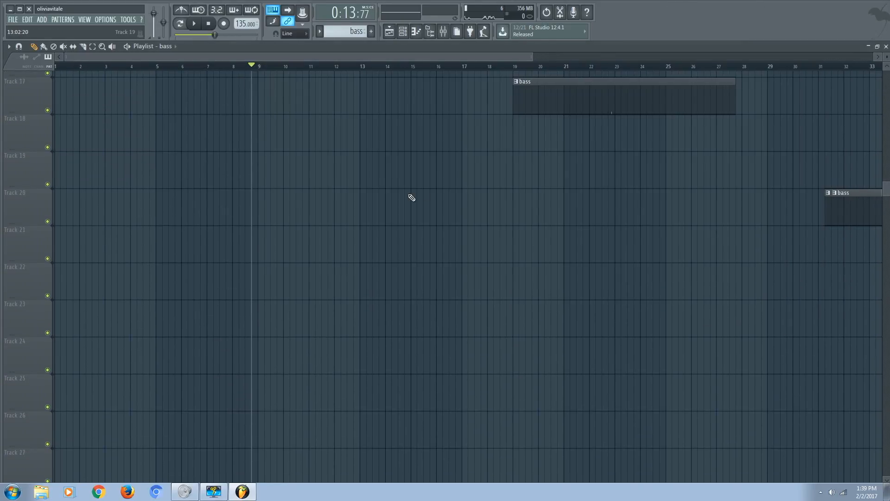
Delete the stray bass clips, set the Track 13 bass clip to eight bars and repeat it at bar 9.
scroll(409, 197, "up", 4)
scroll(298, 407, "up", 9)
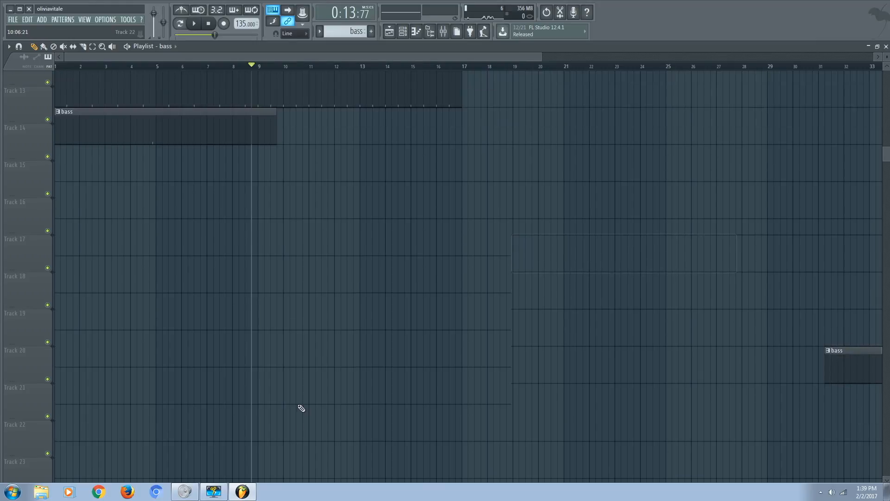
scroll(297, 403, "down", 1)
mouse_move(277, 381)
left_mouse_down()
mouse_move(257, 378)
mouse_move(257, 390)
mouse_move(266, 391)
left_mouse_up()
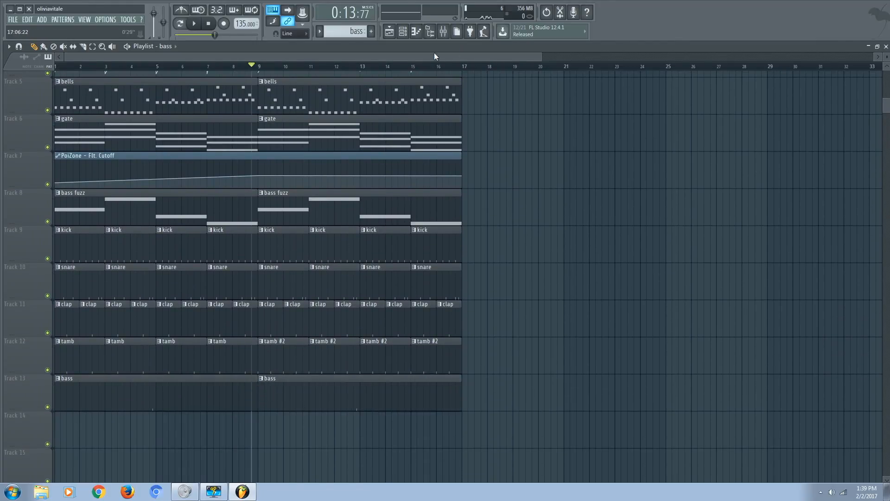
Copy the Cube notes from the arp pattern into the 808 Kick channel of the bass pattern.
left_click(402, 31)
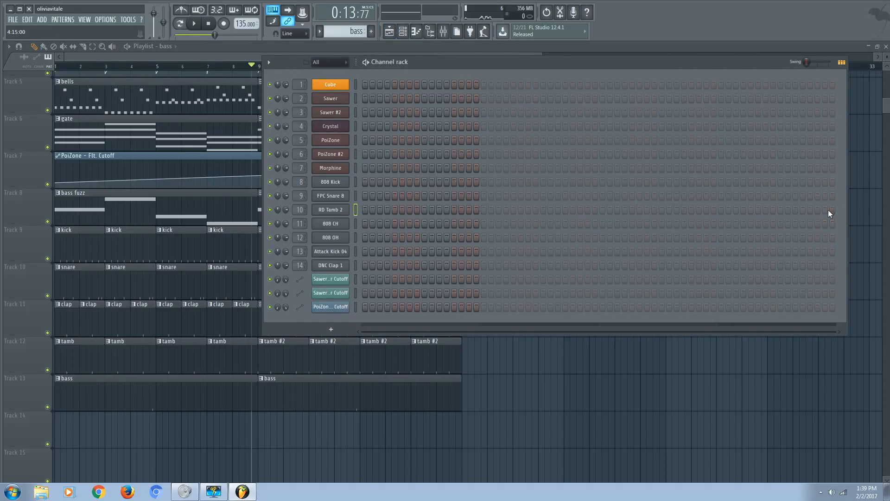
scroll(361, 30, "down", 1)
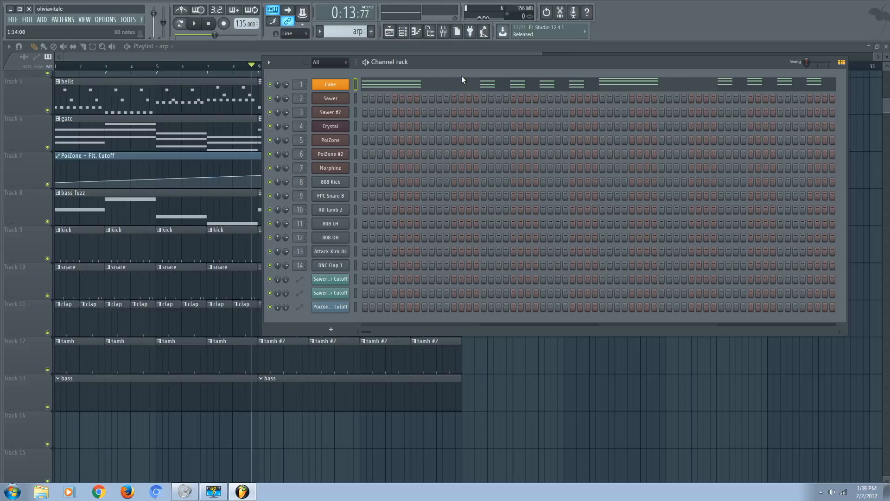
scroll(352, 30, "down", 5)
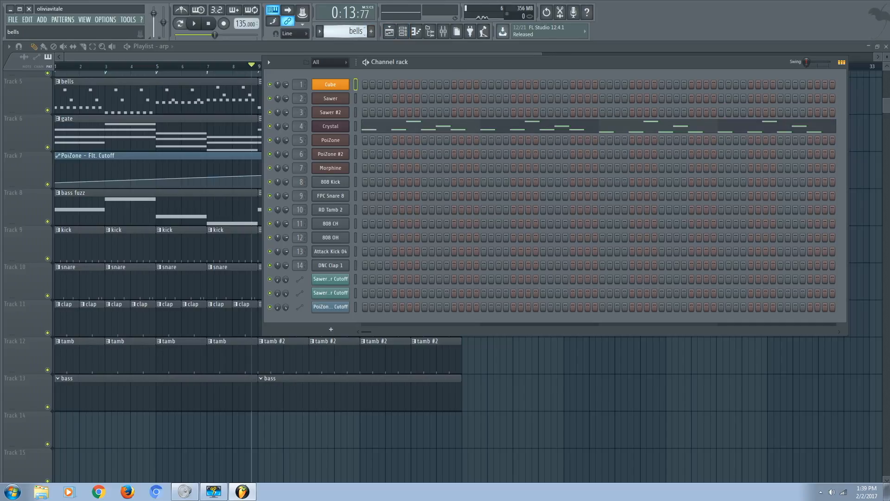
scroll(356, 30, "down", 1)
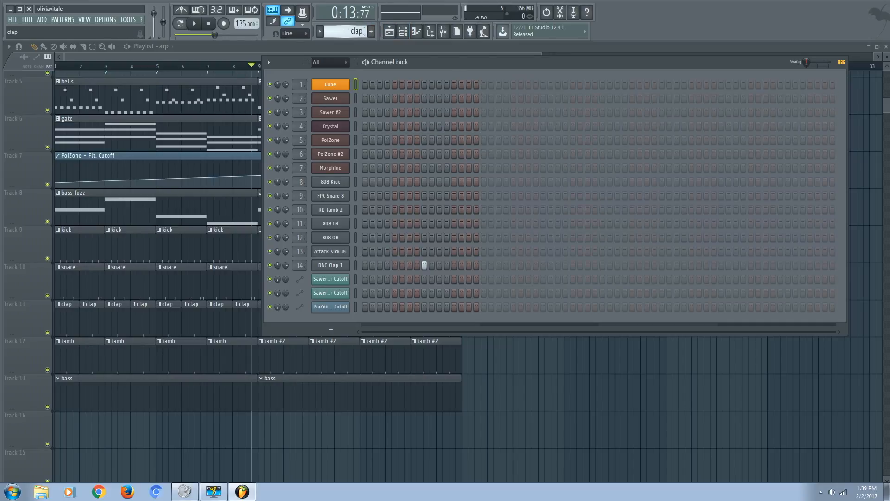
scroll(356, 31, "down", 1)
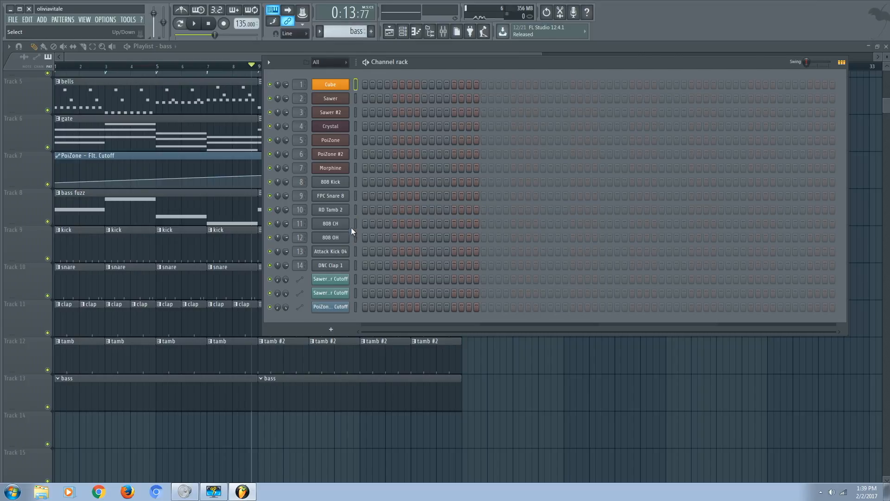
left_click(355, 182)
key("ctrl+v")
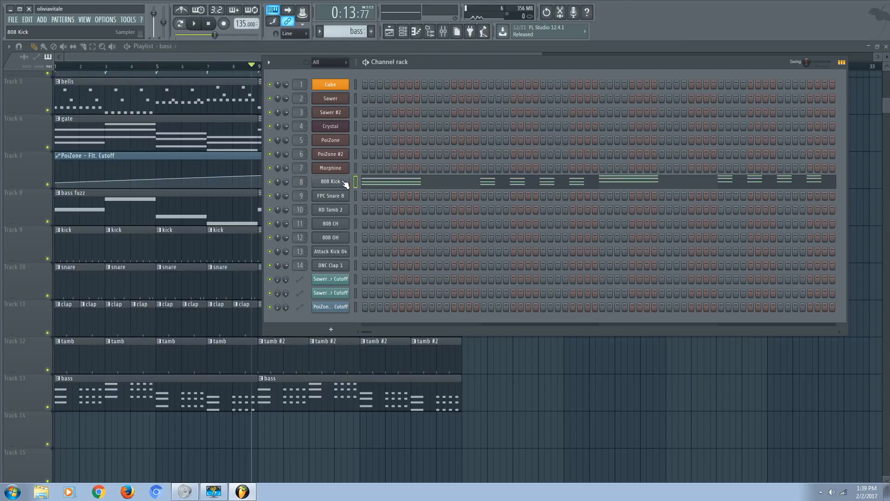
Open the 808 Kick sample in Edison and detect its pitch regions.
left_click(330, 181)
left_click_drag(194, 109, 415, 102)
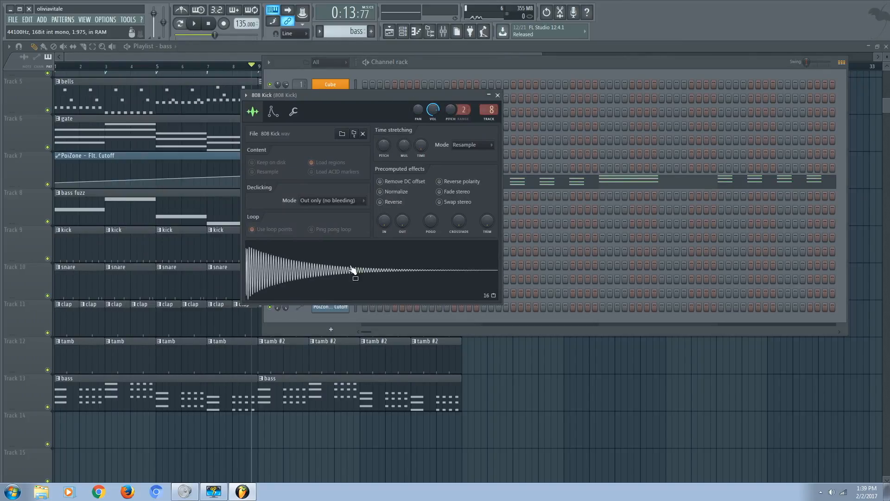
right_click(323, 272)
left_click(336, 289)
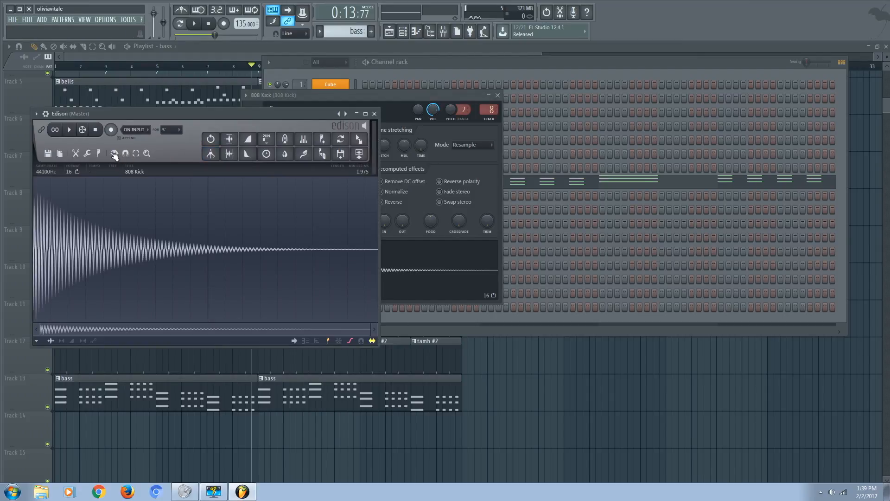
left_click(98, 153)
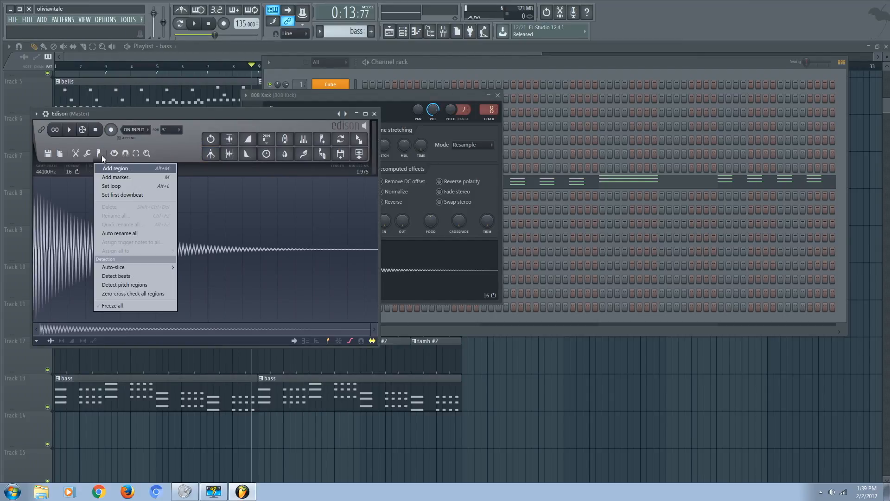
left_click(140, 284)
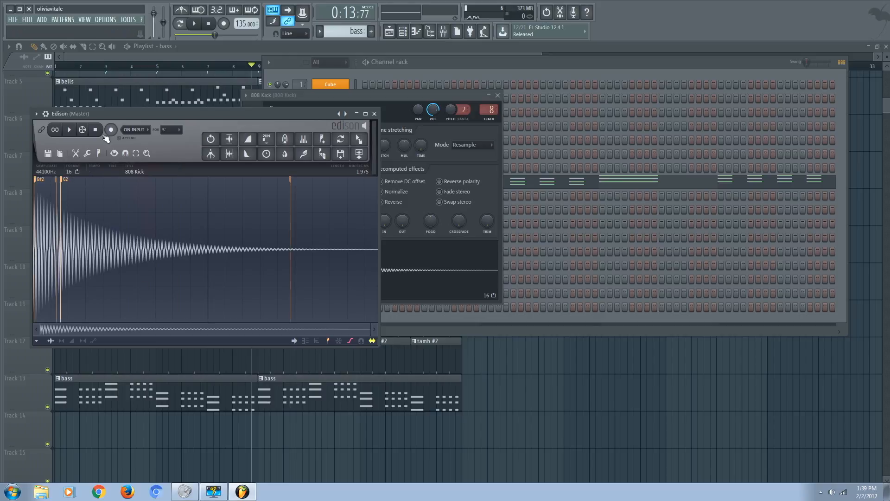
left_click_drag(136, 113, 446, 102)
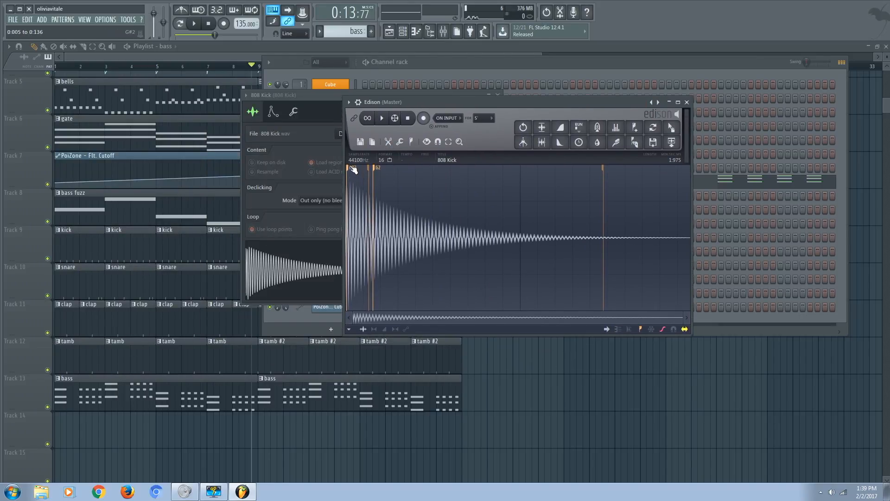
Set the 808 Kick channel's root note to G#2 and close its settings window.
left_click(312, 94)
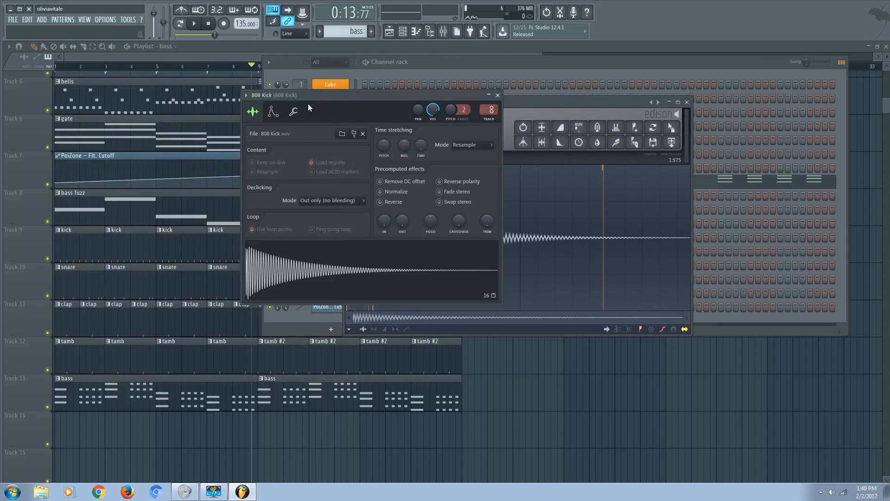
left_click(273, 113)
left_click_drag(363, 295, 294, 295)
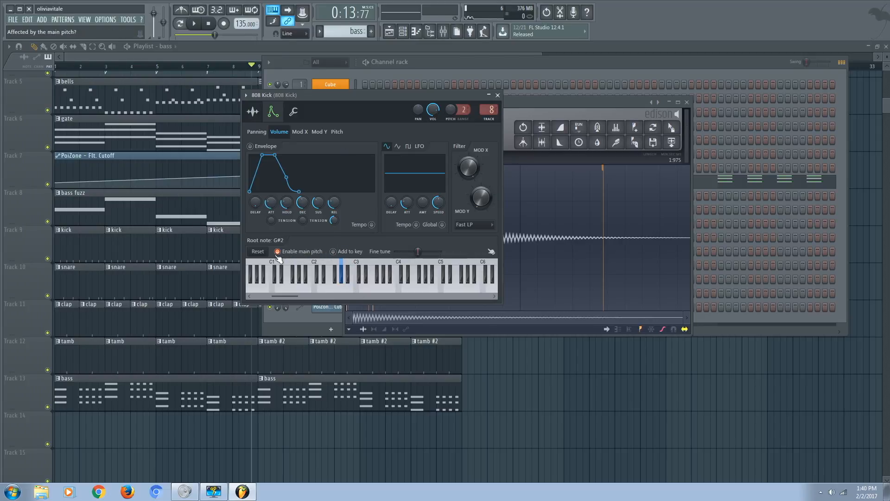
left_click_drag(356, 280, 319, 262)
left_click(262, 252)
left_click(498, 96)
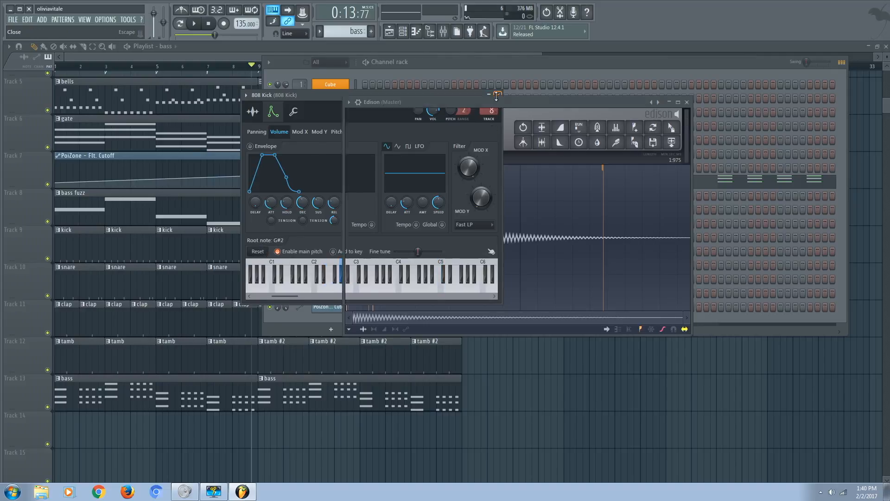
Open the 808 Kick notes in the piano roll, switch playback to pattern mode and transpose all the notes down two octaves.
left_click(380, 186)
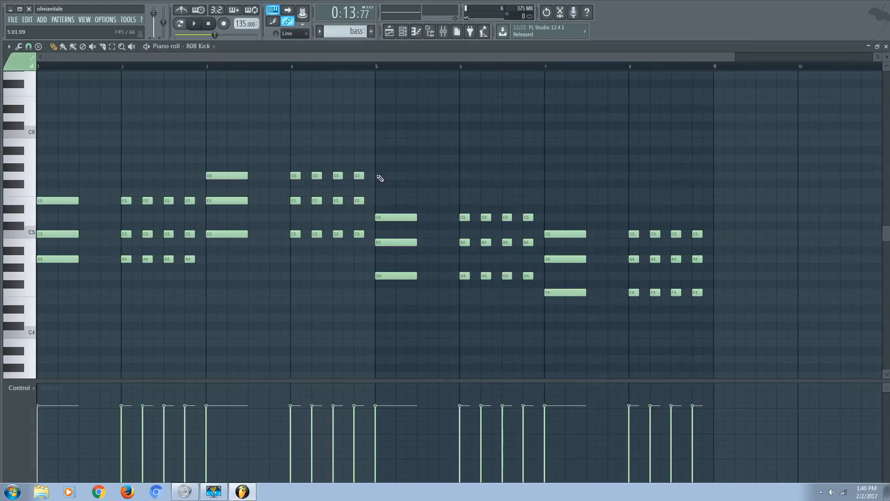
left_click(179, 28)
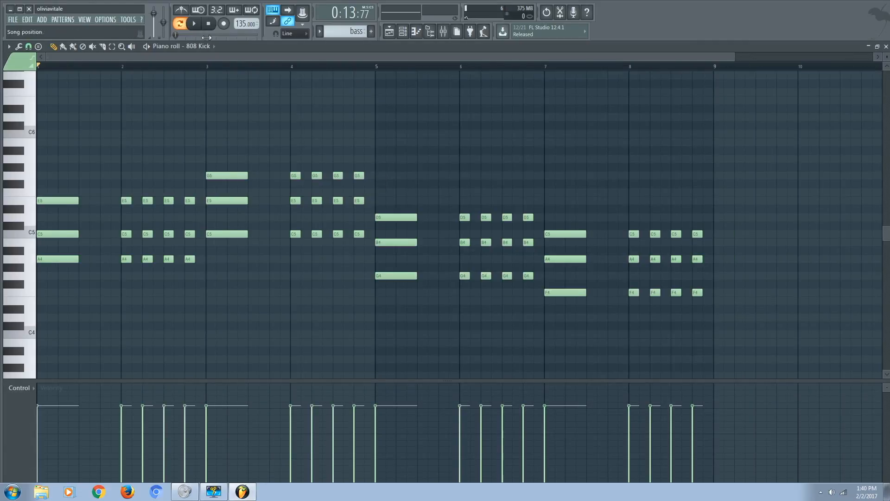
key("ctrl+a")
key("ctrl+Down")
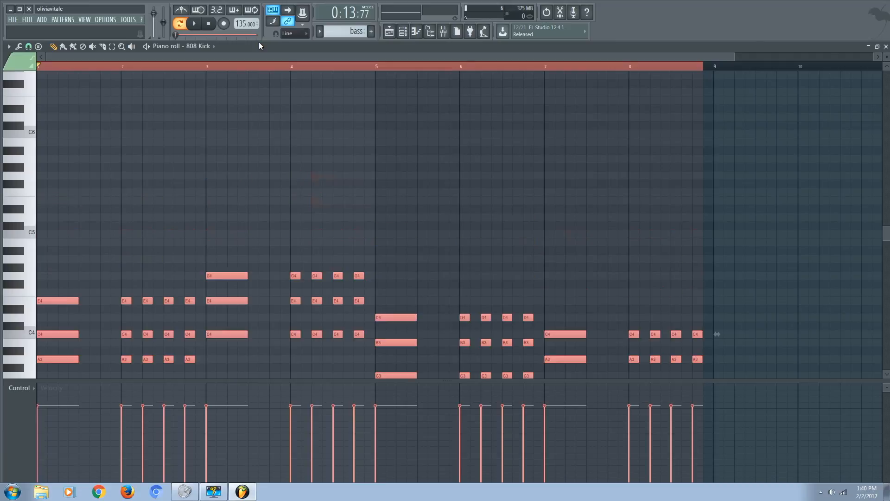
key("ctrl+Down")
scroll(202, 218, "down", 6)
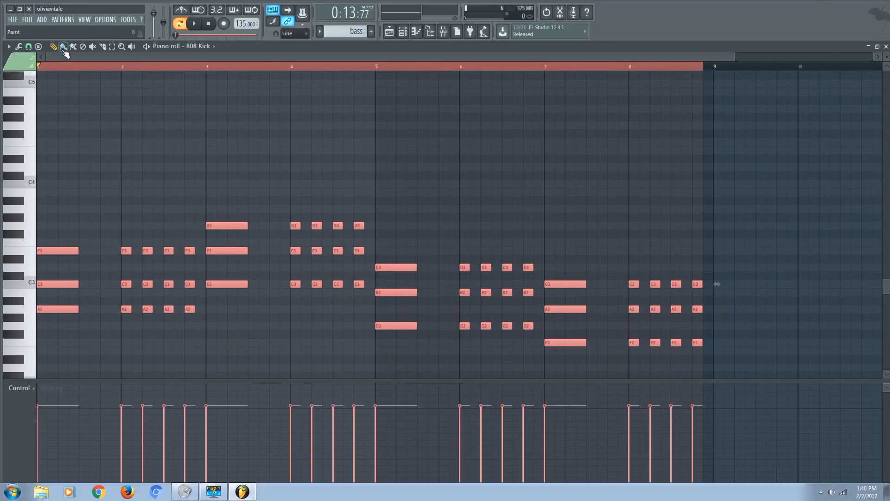
Delete the upper two notes of every chord, keeping only the A2, C3, G2 and F2 root notes.
mouse_move(51, 210)
left_mouse_down()
mouse_move(80, 299)
mouse_move(129, 244)
left_mouse_up()
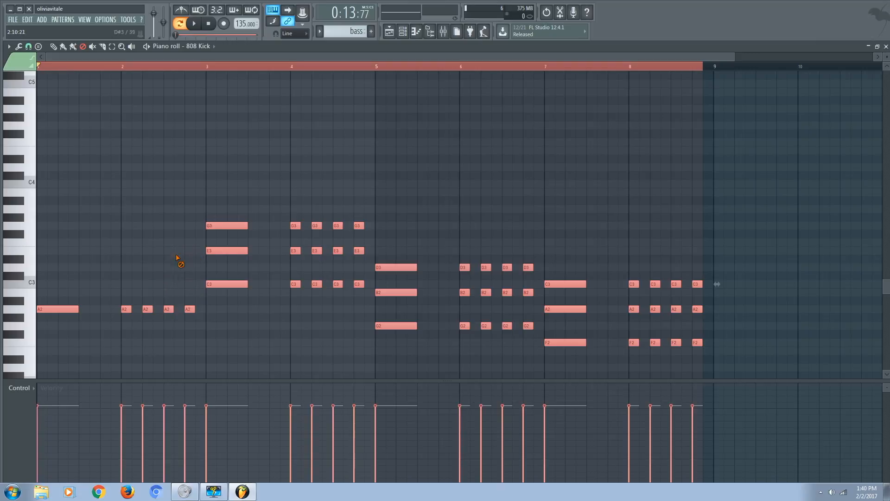
left_click_drag(177, 258, 229, 248)
mouse_move(307, 244)
left_mouse_down()
mouse_move(345, 238)
mouse_move(392, 278)
mouse_move(470, 299)
mouse_move(536, 266)
mouse_move(506, 290)
mouse_move(569, 306)
mouse_move(506, 299)
left_mouse_up()
left_click_drag(630, 313, 649, 288)
scroll(342, 145, "down", 2)
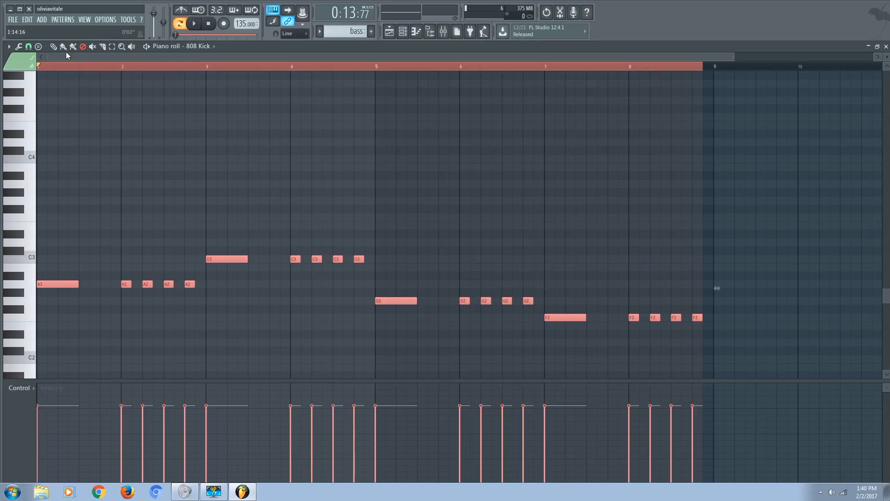
Audition the bass line alone in the piano roll and in song mode with the full playlist arrangement.
left_click_drag(737, 57, 801, 56)
scroll(578, 302, "down", 4)
scroll(578, 302, "up", 3)
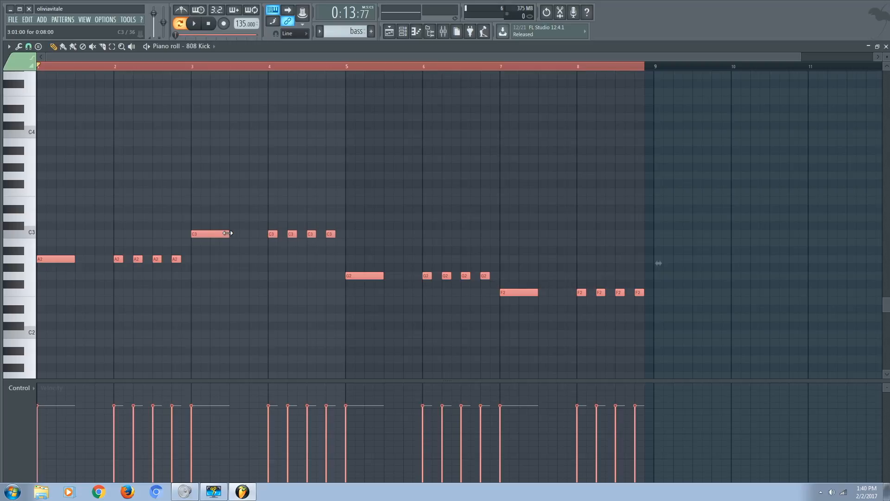
key("space")
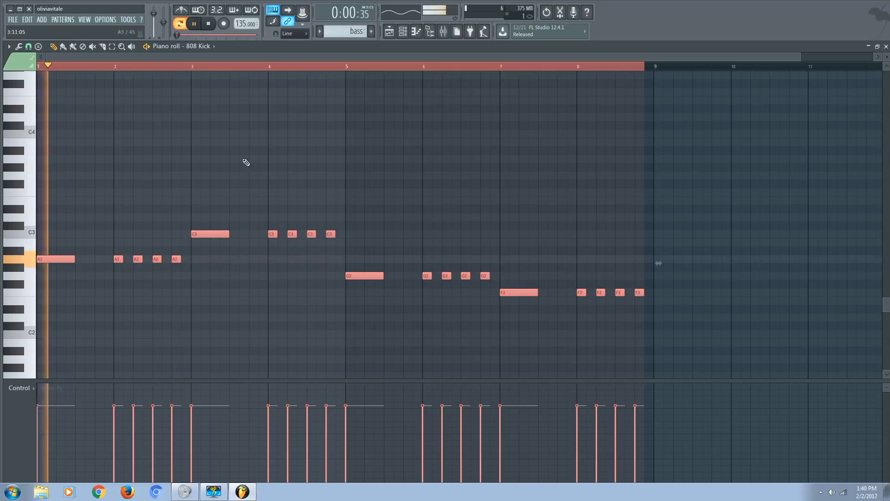
key("space")
left_click(390, 37)
scroll(156, 233, "down", 4)
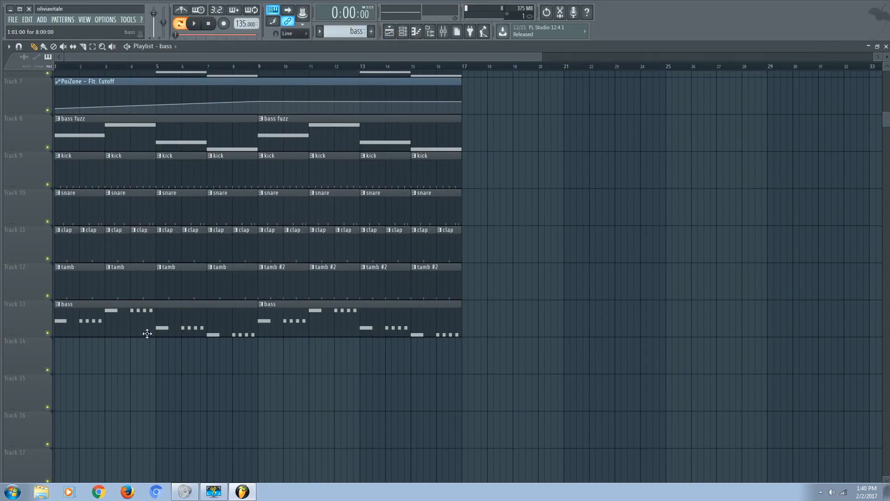
key("space")
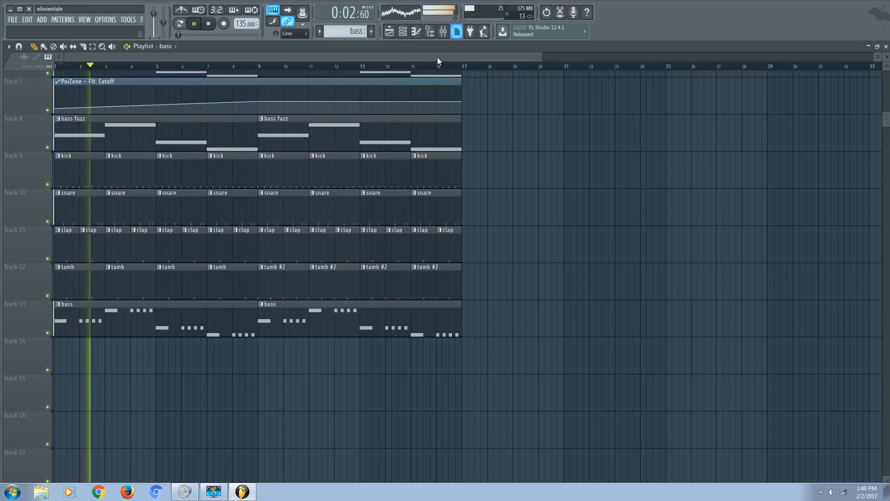
key("space")
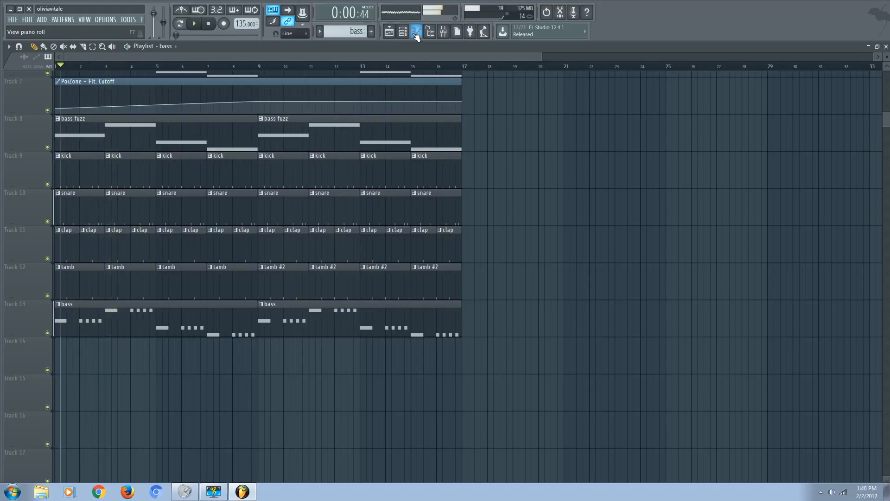
Reopen the 808 Kick piano roll and delete all of the bass pattern's notes.
key("F7")
mouse_move(55, 265)
left_mouse_down()
mouse_move(298, 230)
mouse_move(411, 268)
mouse_move(645, 301)
left_mouse_up()
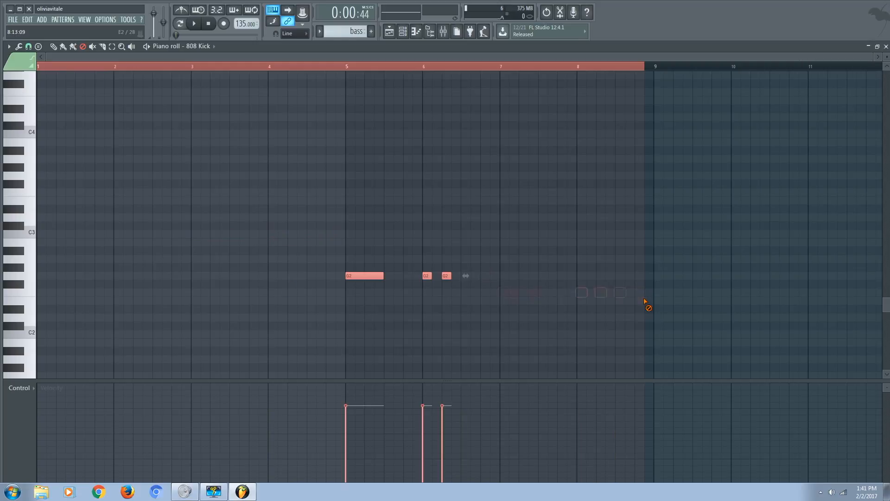
left_click_drag(513, 294, 362, 276)
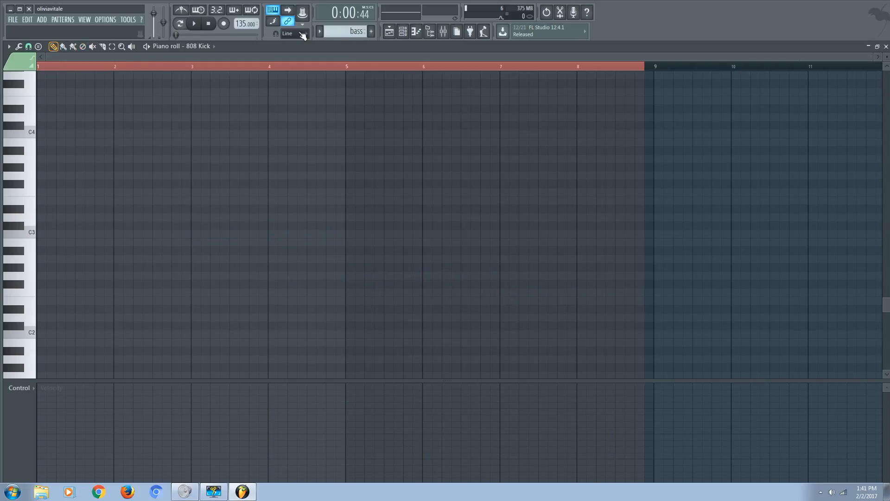
Place an A2 note at the start of bar 1, shorten it to half a beat and audition it with the song.
left_click_drag(870, 55, 767, 56)
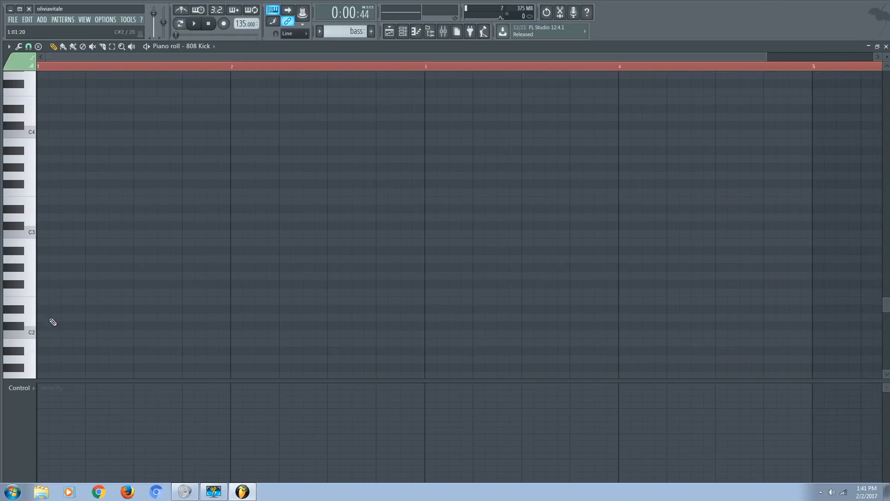
left_click(50, 260)
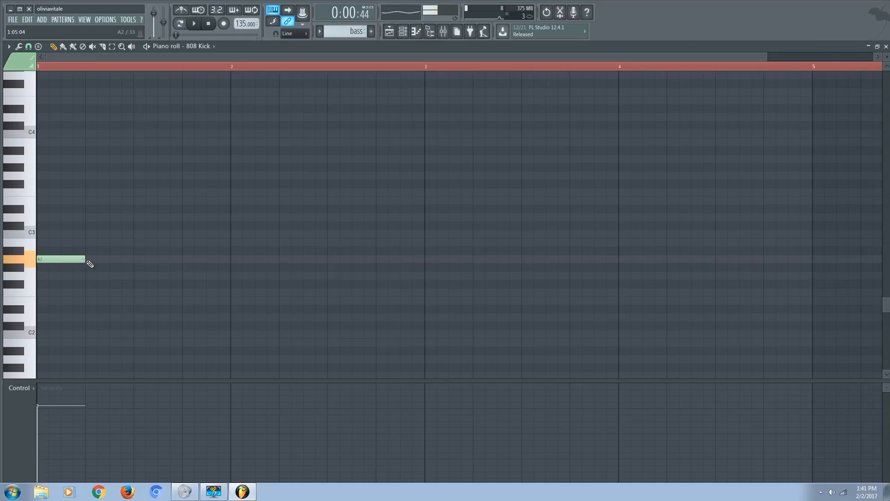
left_click_drag(86, 260, 64, 259)
left_click(49, 261)
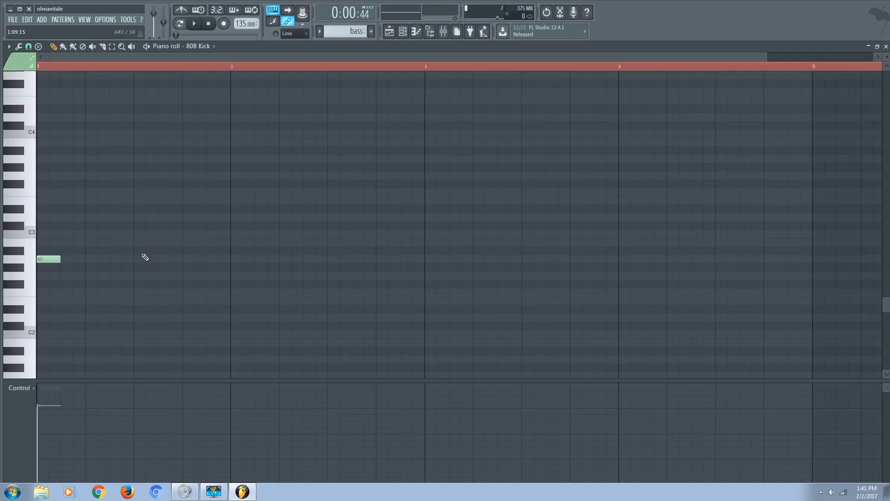
key("space")
key("space")
key("space")
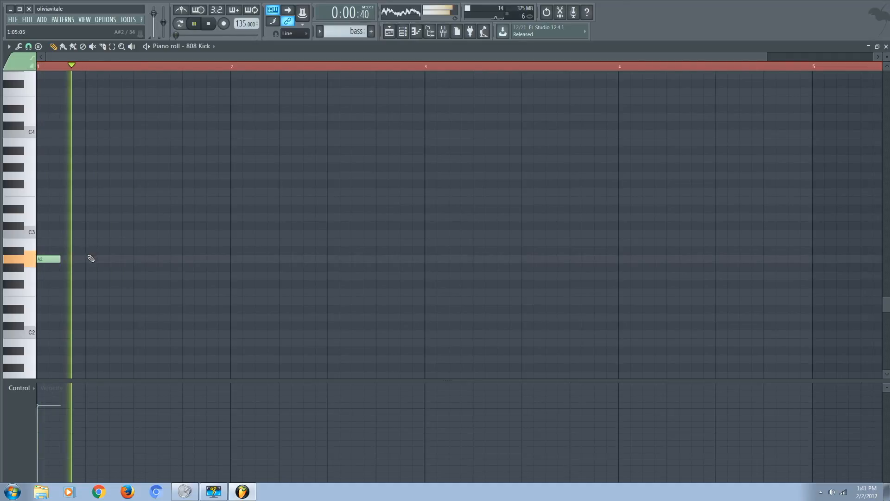
Add half-beat A2 notes halfway through beat 2 and on beat 4 of bar 1, checking the rhythm by playback.
left_click(111, 260)
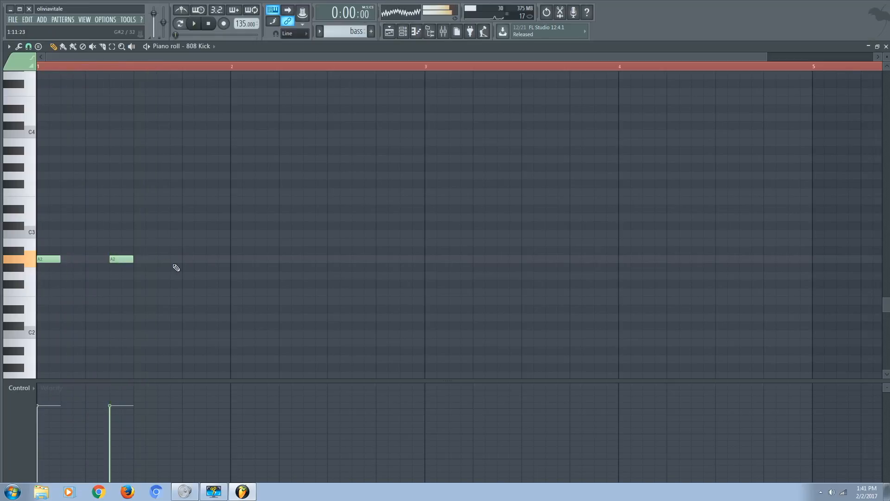
left_click(208, 260)
left_click_drag(219, 261, 195, 260)
key("space")
key("space")
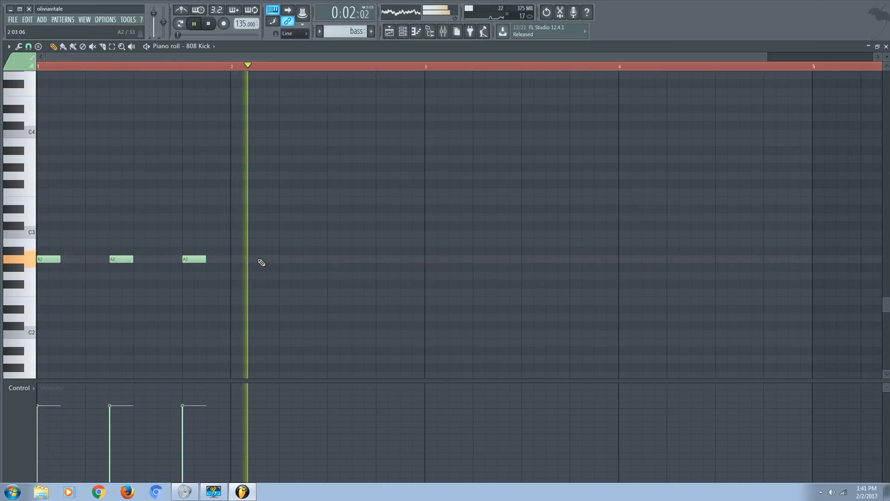
Add four half-beat A2 notes in bar 2, halfway through beat 1 and on beats 2, 3 and 4.
left_click(261, 260)
left_click(283, 259)
left_click(329, 260)
left_click(378, 260)
key("space")
Duplicate the two-bar A2 phrase to bar 3 at C3 and to bar 5 at E2.
left_click(111, 47)
left_click_drag(49, 220, 433, 370)
left_click_drag(114, 258, 503, 234, "shift")
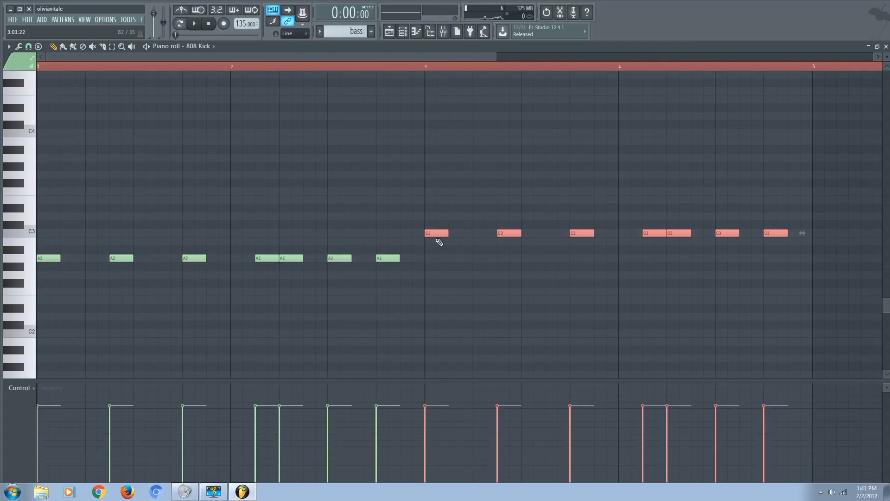
left_click_drag(439, 235, 820, 298, "shift")
left_click_drag(427, 59, 580, 115)
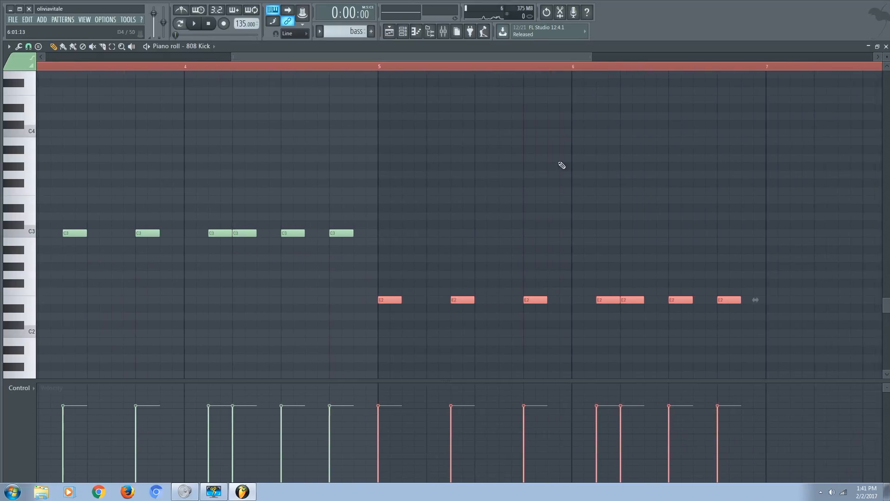
Raise the bar 5 bass phrase to G2, undo the stray note, and duplicate the phrase to bar 7 at F2.
left_click_drag(392, 301, 391, 272)
left_click(389, 280)
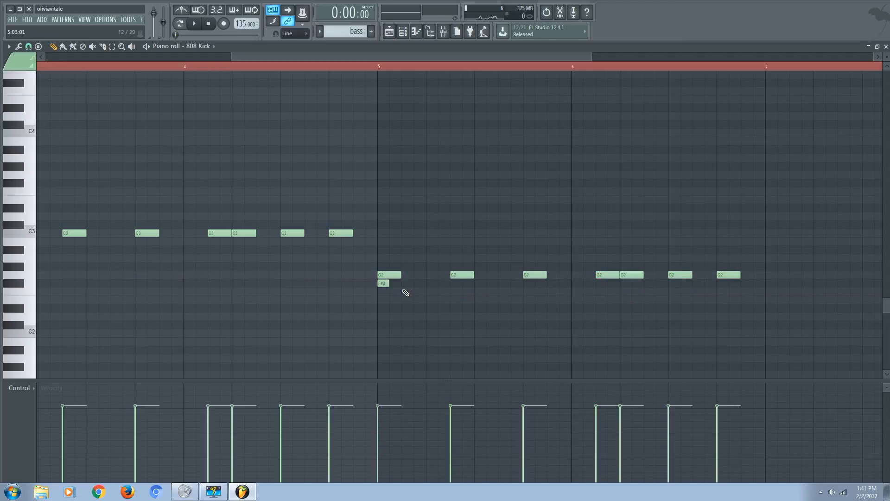
key("ctrl+z")
left_click_drag(392, 276, 770, 289, "shift")
Lower the 808 Kick's mixer level to about -3.2 dB, balancing it by ear against song playback.
left_click(390, 31)
key("space")
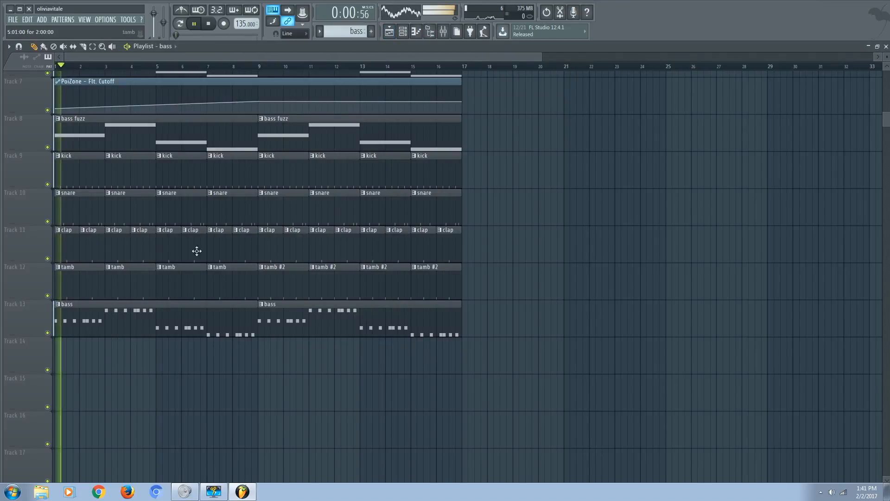
left_click(443, 31)
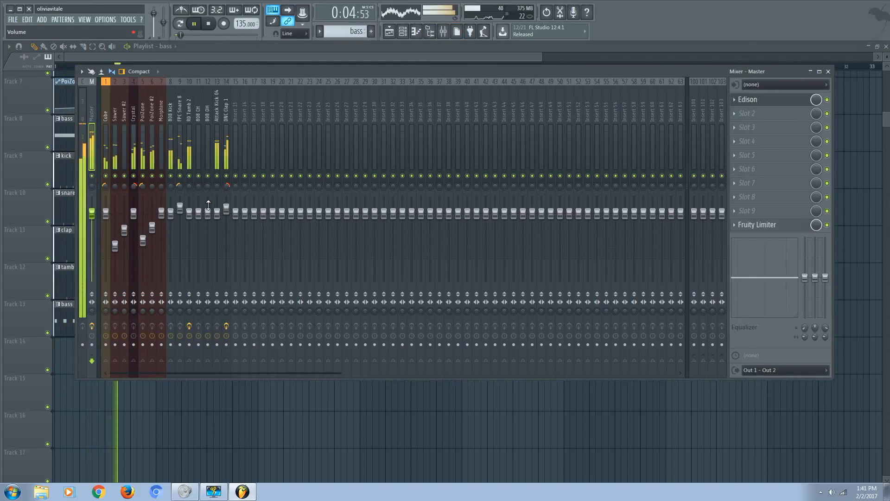
left_click_drag(170, 212, 170, 226)
key("space")
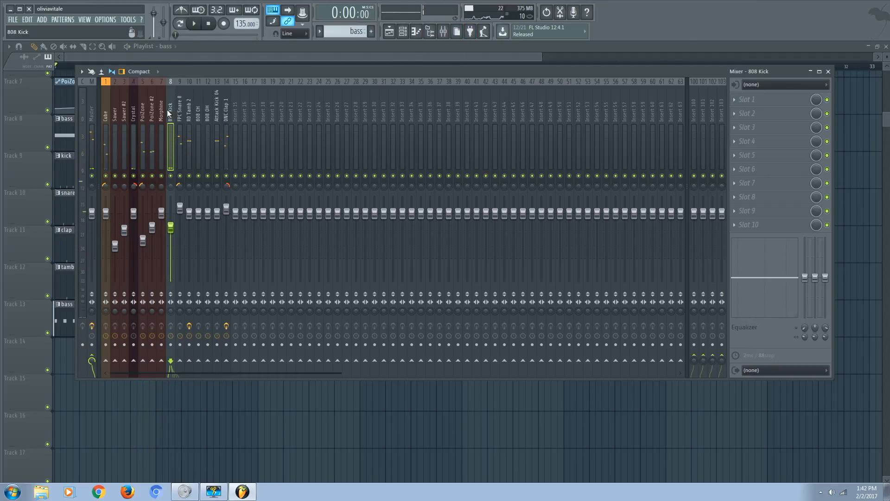
left_click_drag(171, 227, 170, 200)
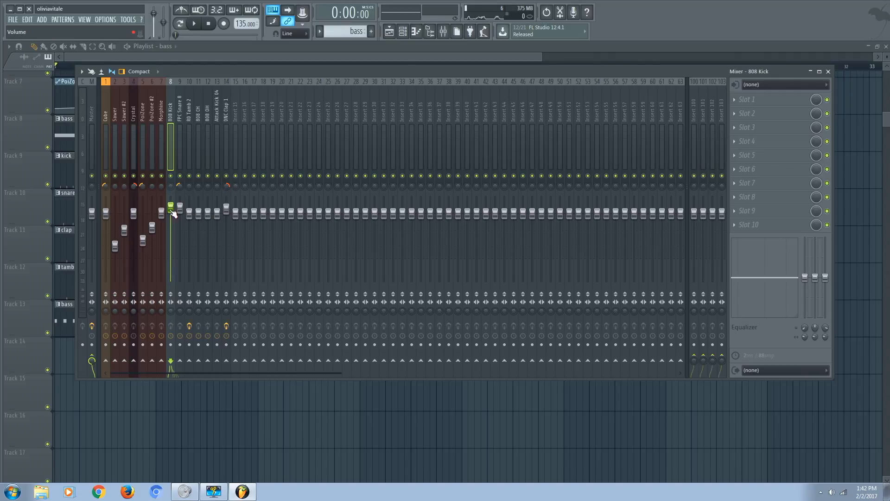
key("space")
left_click_drag(171, 209, 171, 237)
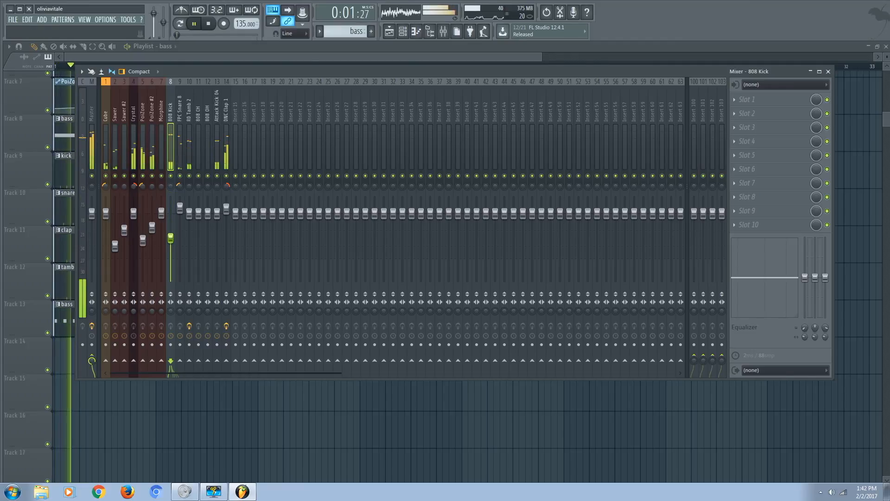
left_click_drag(170, 238, 171, 222)
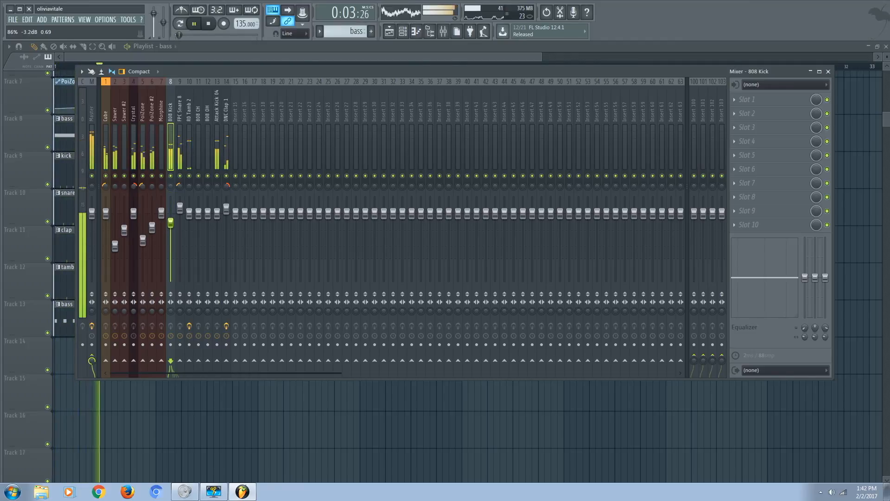
key("space")
left_click(443, 32)
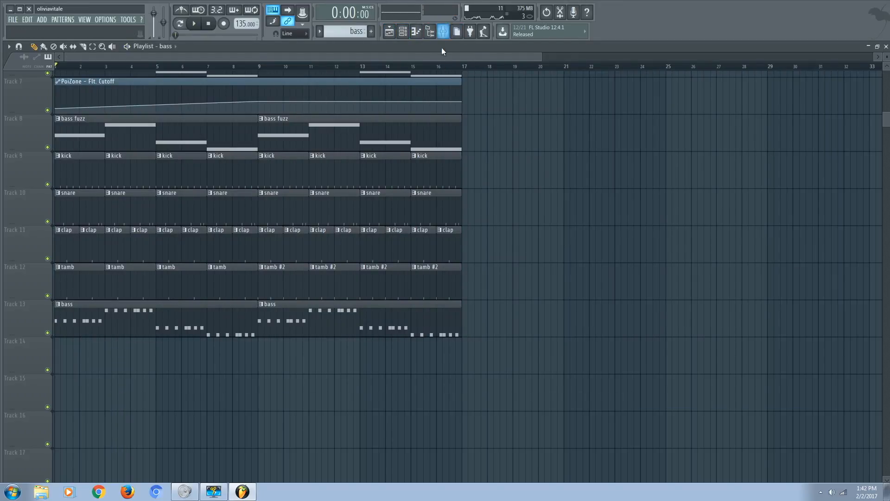
Start a new empty pattern and name it hats.
scroll(306, 153, "up", 6)
scroll(313, 152, "down", 6)
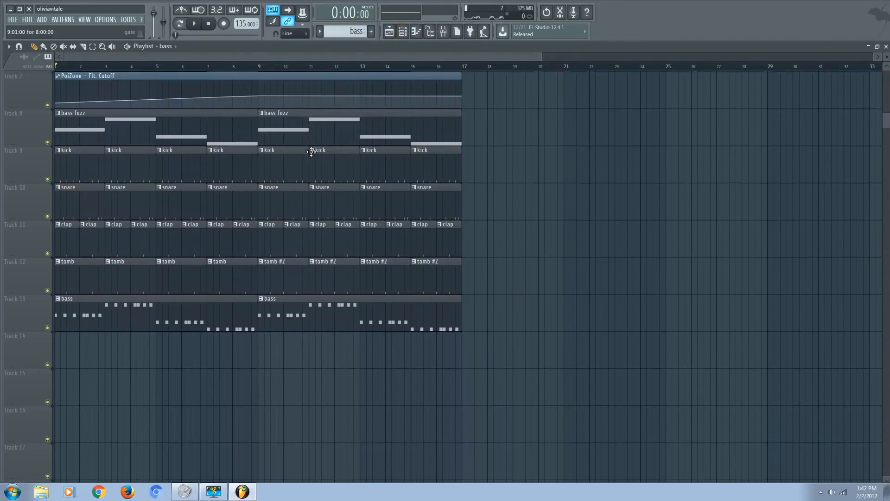
left_click(404, 31)
scroll(356, 30, "down", 1)
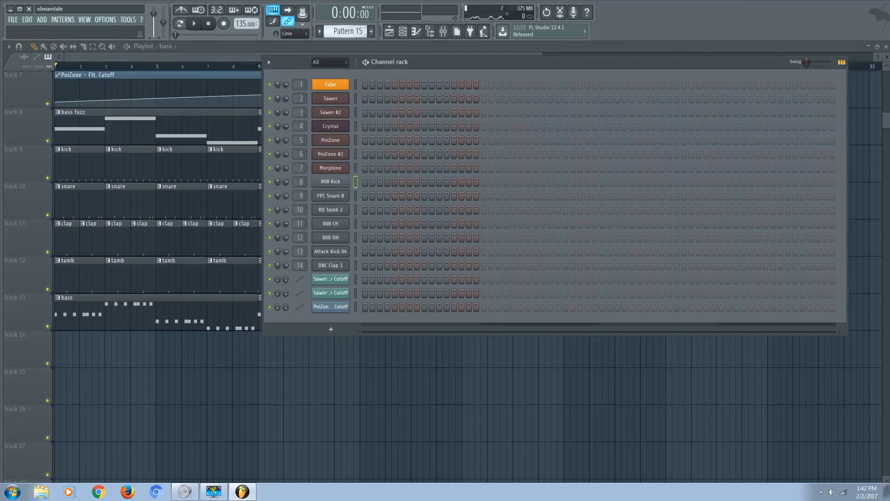
left_click(319, 31)
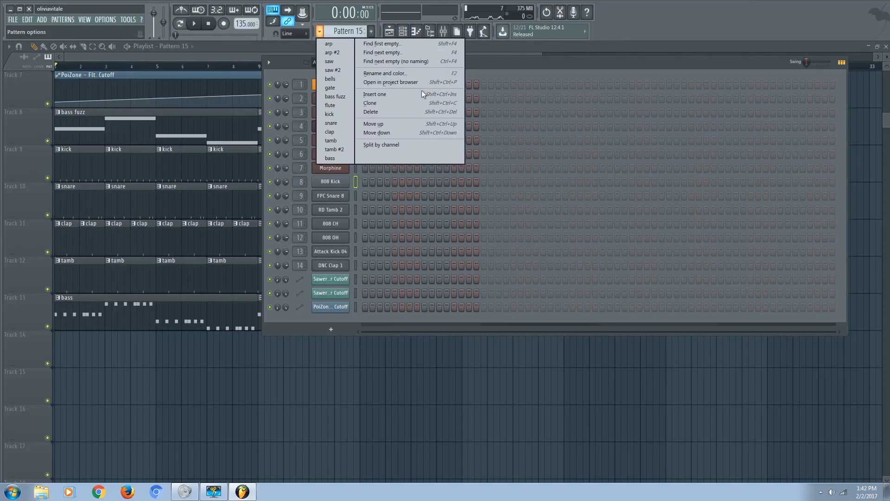
left_click(388, 74)
type("hats")
key("Return")
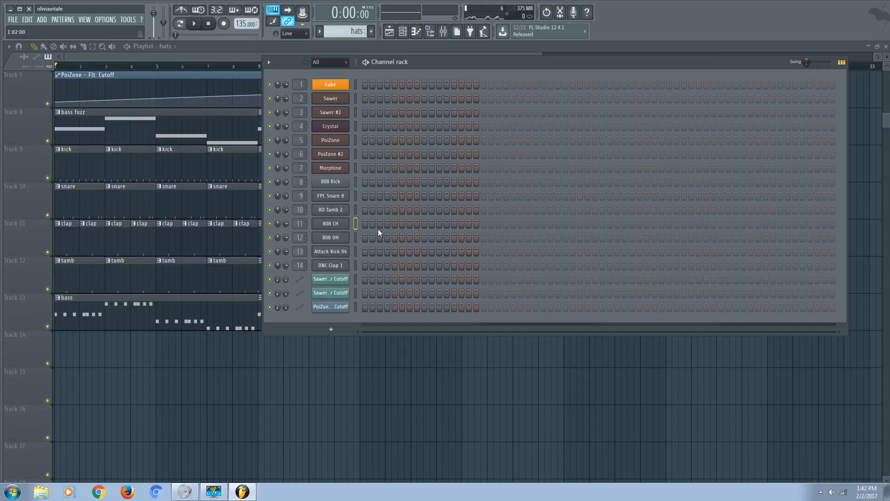
Fill every second step of the 808 CH channel across 32 steps.
right_click(328, 224)
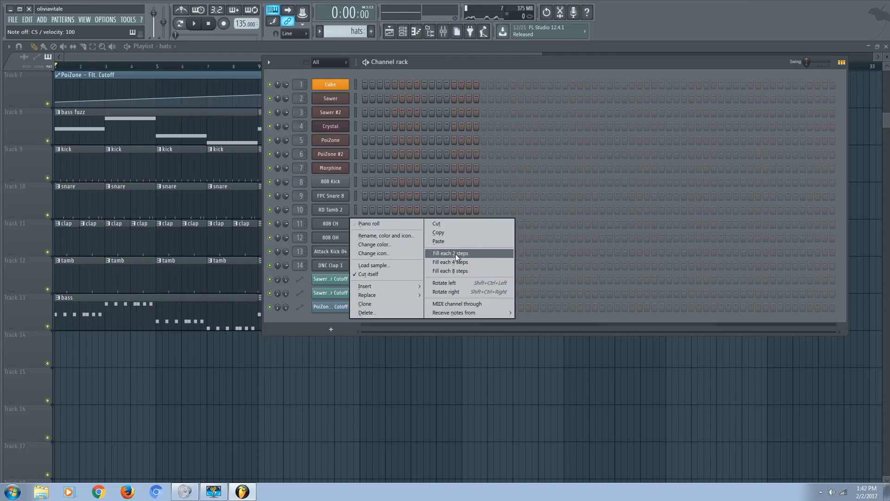
left_click(456, 254)
left_click(480, 223)
right_click(330, 224)
left_click(456, 254)
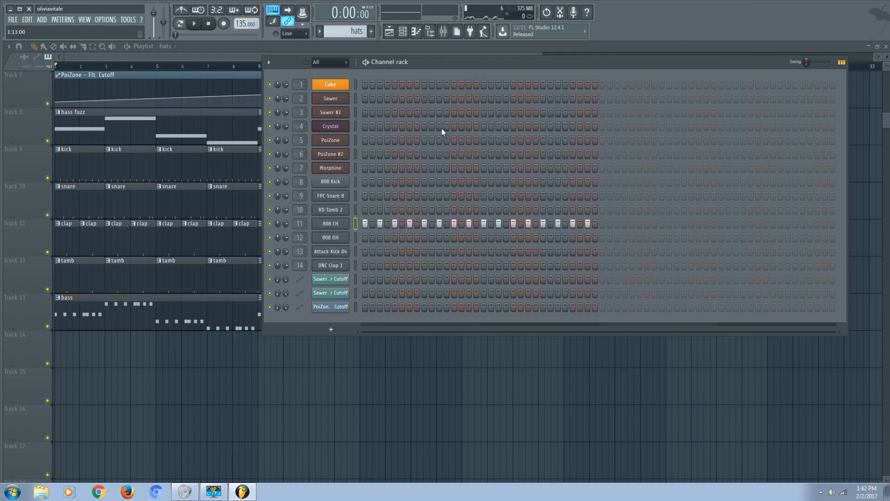
Switch playback to the pattern and audition the 808 CH notes in the piano roll.
left_click(416, 31)
left_click(191, 24)
left_click_drag(503, 56, 52, 95)
scroll(232, 187, "down", 4)
scroll(232, 179, "up", 12)
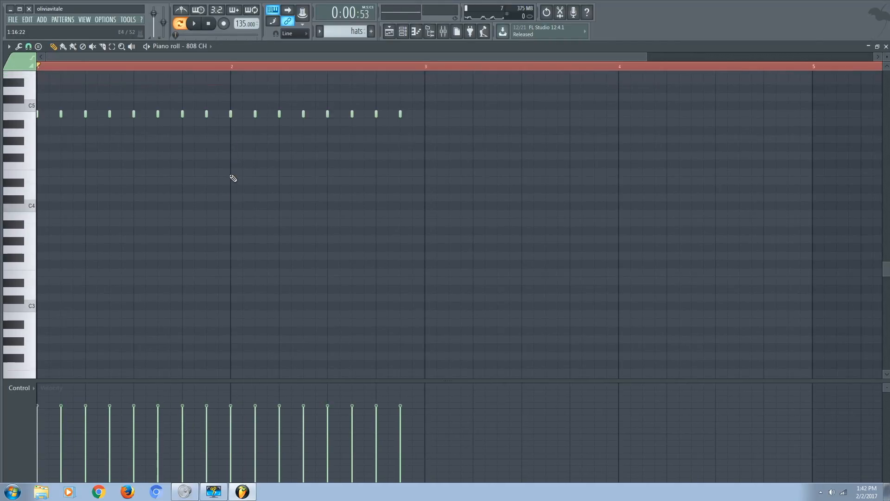
key("space")
left_click(83, 46)
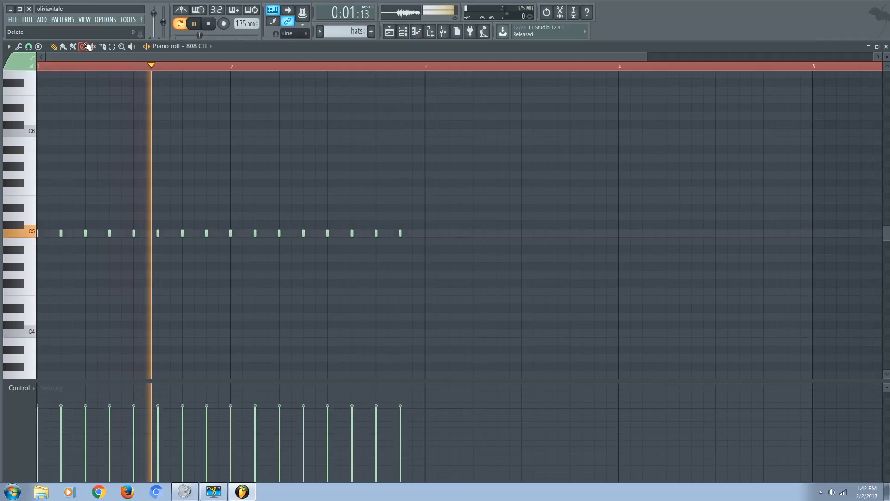
key("space")
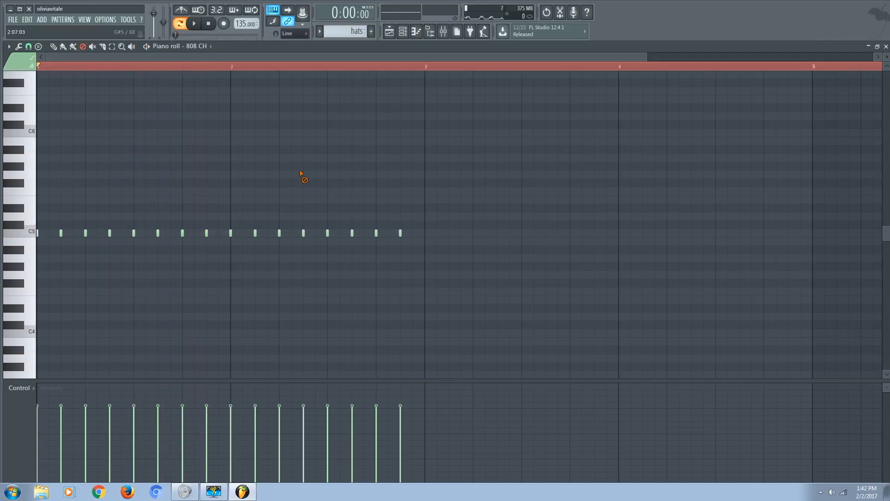
Delete the last hat note of bar 1 and articulate the beat 4 note so it extends to the end of the bar.
left_click(208, 234)
left_click(112, 46)
left_click(182, 233)
left_click(54, 48)
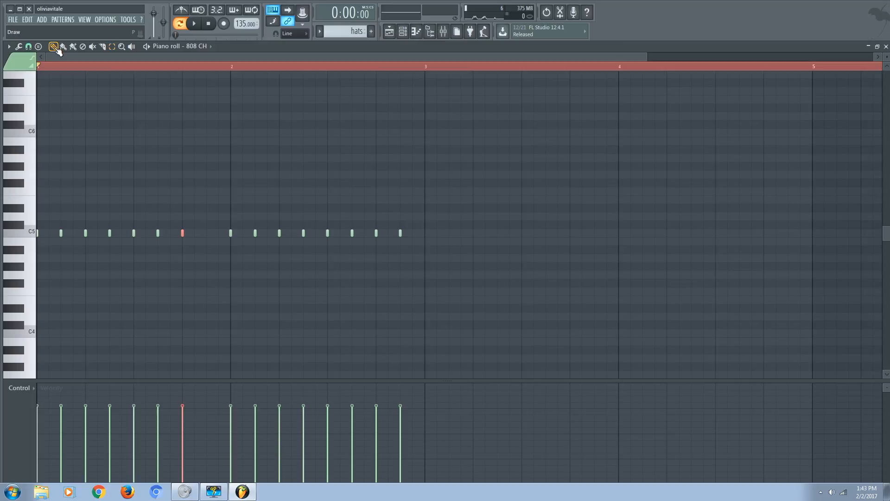
key("alt+l")
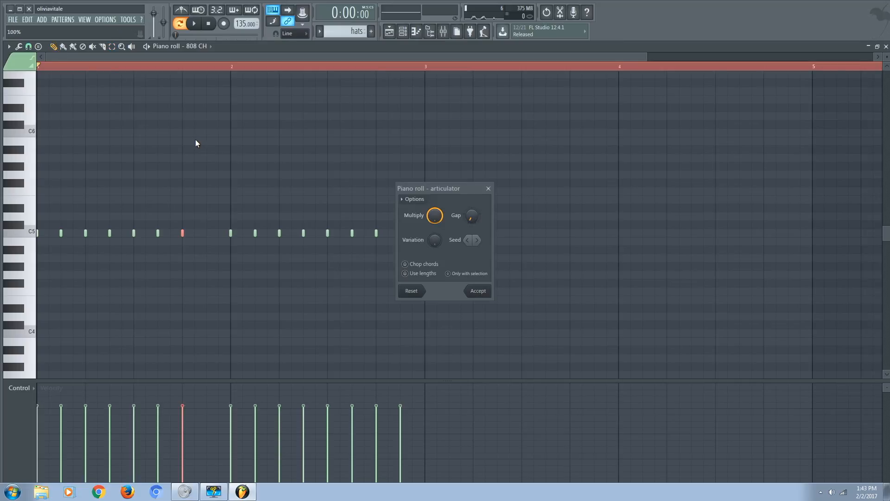
left_click(491, 291)
Chop the lengthened beat 4 note into slices using a 1/2 step snap, and audition the roll.
left_click(28, 46)
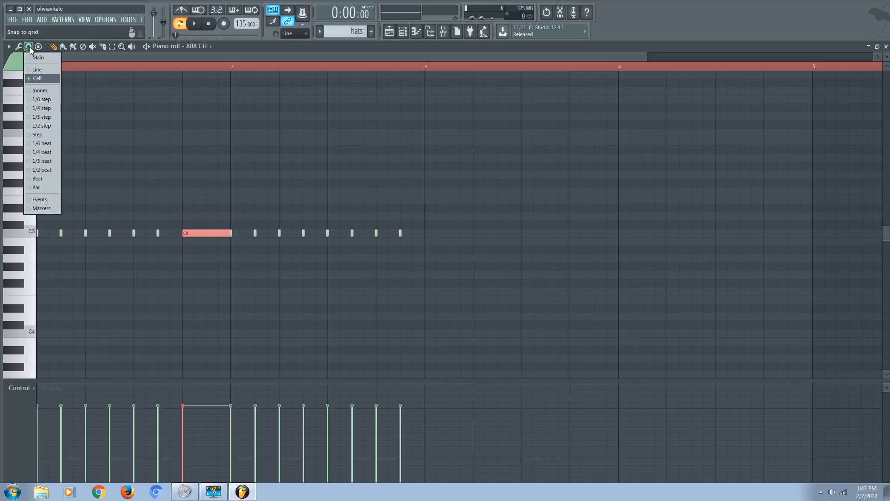
left_click(48, 127)
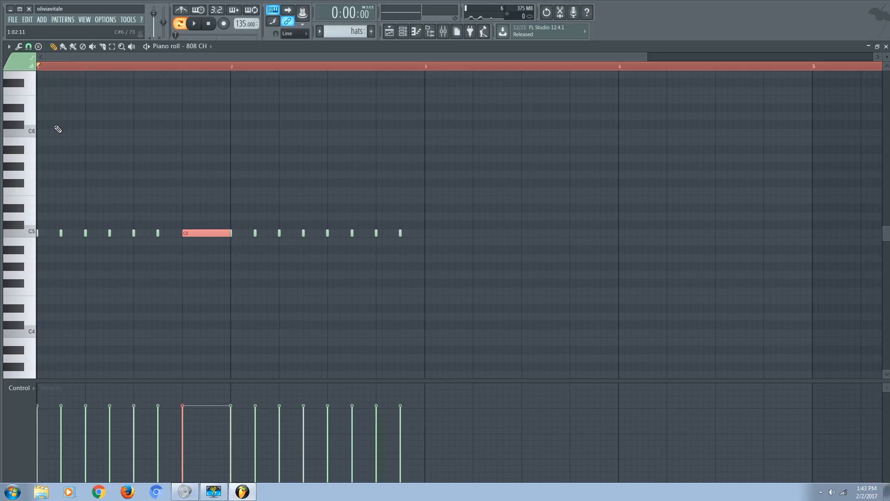
key("ctrl+shift+u")
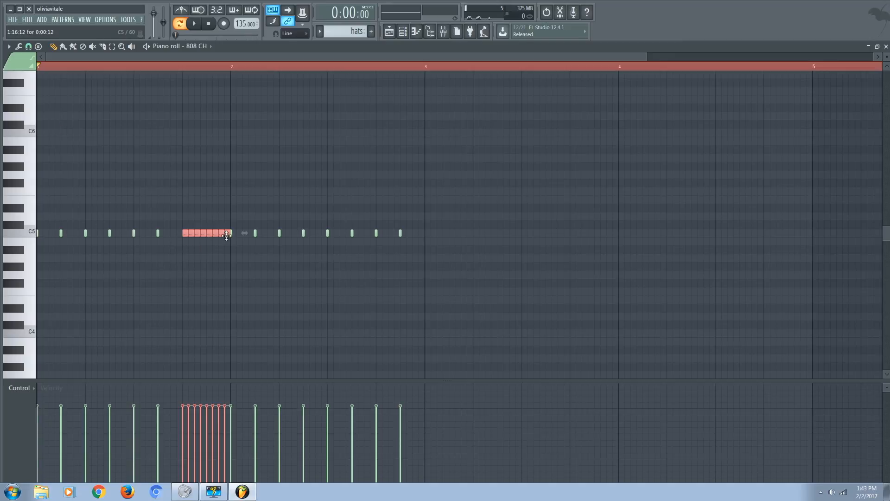
key("space")
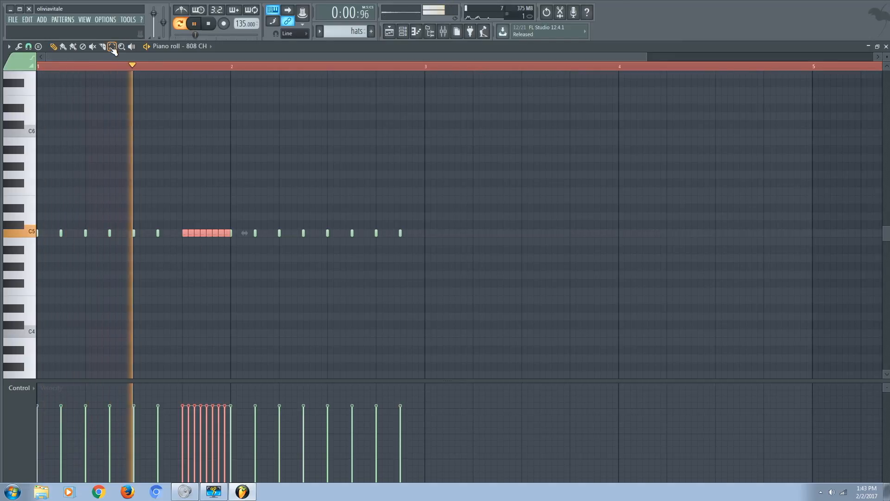
key("space")
Delete the last three hat notes of bar 2 and extend the beat 3 note to the end of the bar.
right_click(376, 233)
right_click(352, 233)
right_click(400, 233)
mouse_move(313, 228)
left_mouse_down()
mouse_move(346, 249)
mouse_move(428, 252)
left_mouse_up()
left_click(64, 47)
left_click(53, 47)
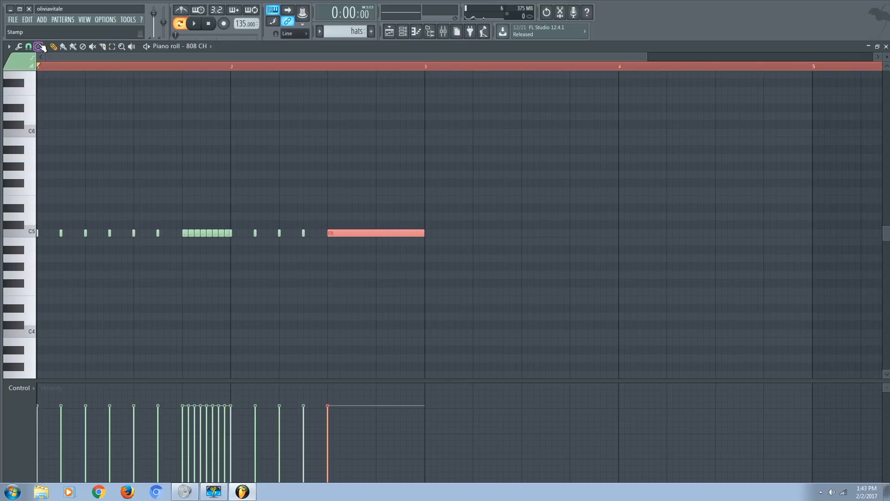
Chop the long bar 2 note into 1/3 beat slices, audition it, and delete the third and sixth slices.
left_click(29, 47)
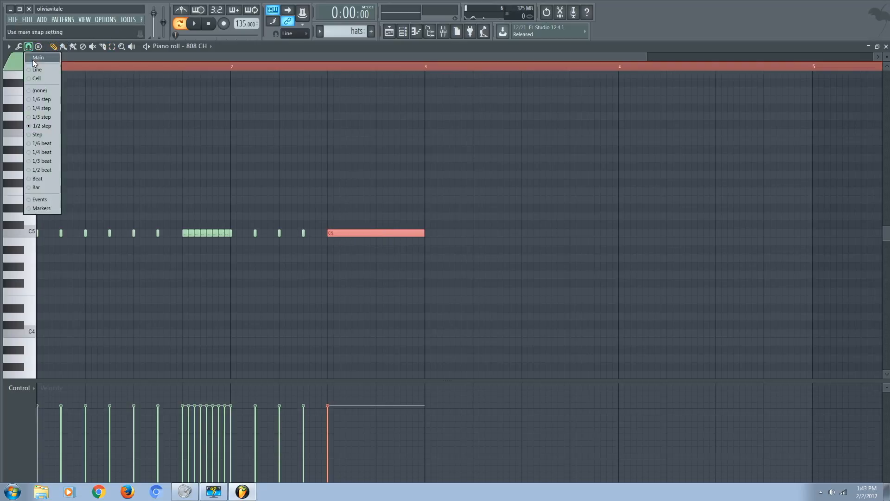
left_click(53, 163)
key("ctrl+u")
key("space")
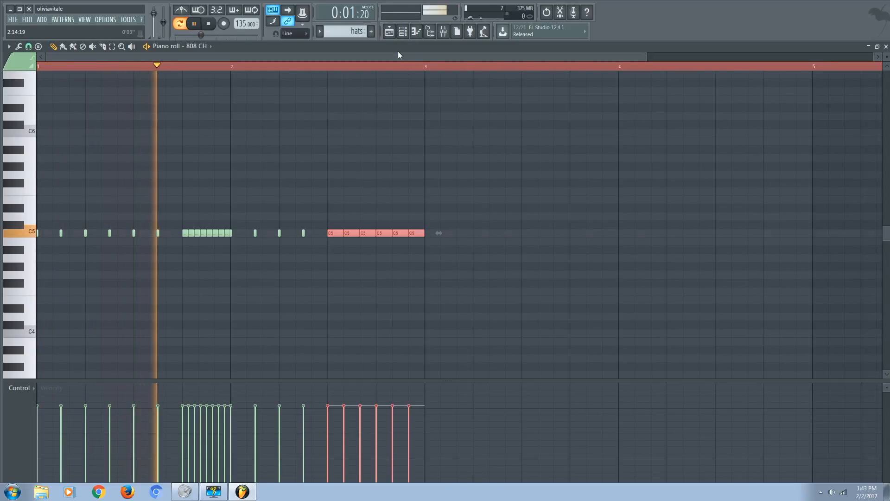
key("space")
right_click(368, 234)
right_click(419, 229)
Place hats clips along Track 14 from bar 1 through bar 16 and make the bar 3 clip unique.
left_click(390, 31)
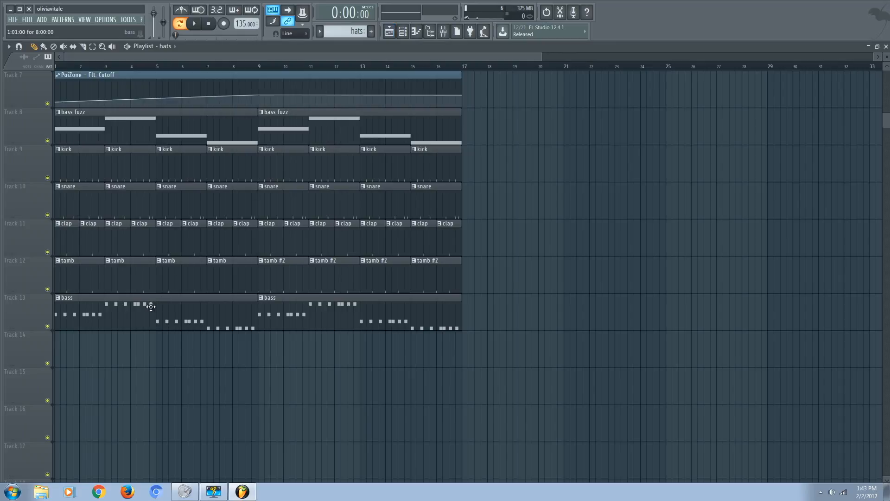
left_click(70, 348)
left_click(43, 46)
left_click_drag(112, 349, 413, 358)
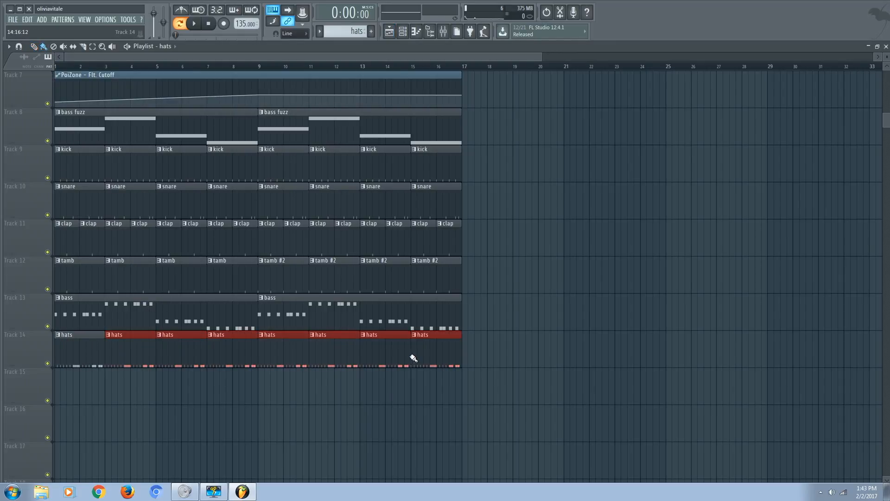
left_click(107, 335)
left_click(127, 398)
Switch the source pattern of the Track 14 clips at bars 7, 11 and 15 to hats #2.
left_click(93, 46)
left_click(235, 362)
left_click(321, 362, "ctrl")
left_click(420, 366, "ctrl")
left_click(221, 358)
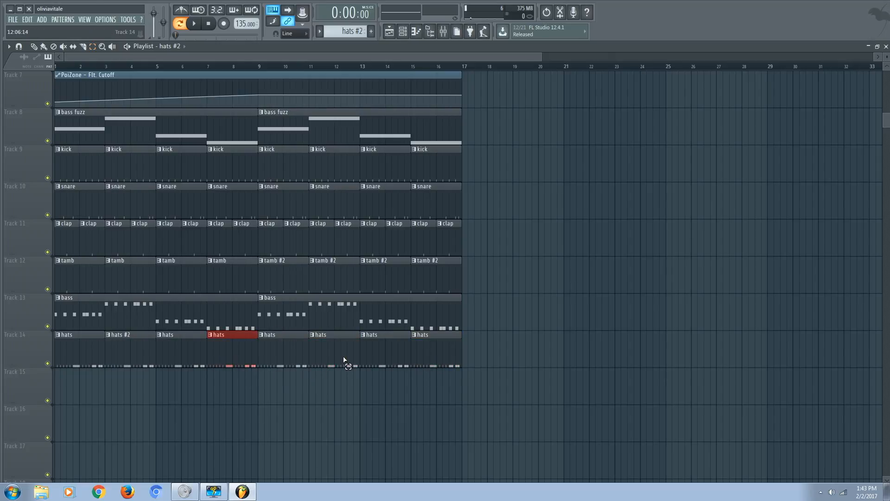
left_click(331, 356, "ctrl")
left_click(439, 359, "ctrl")
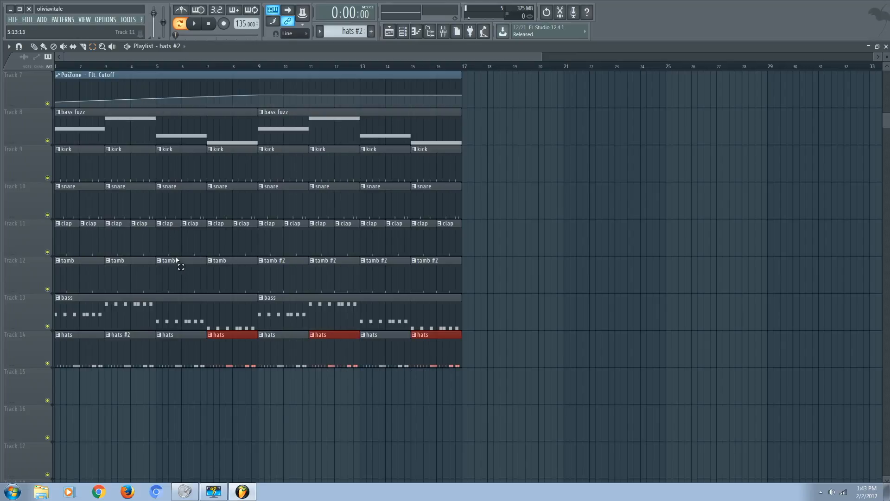
left_click(34, 46)
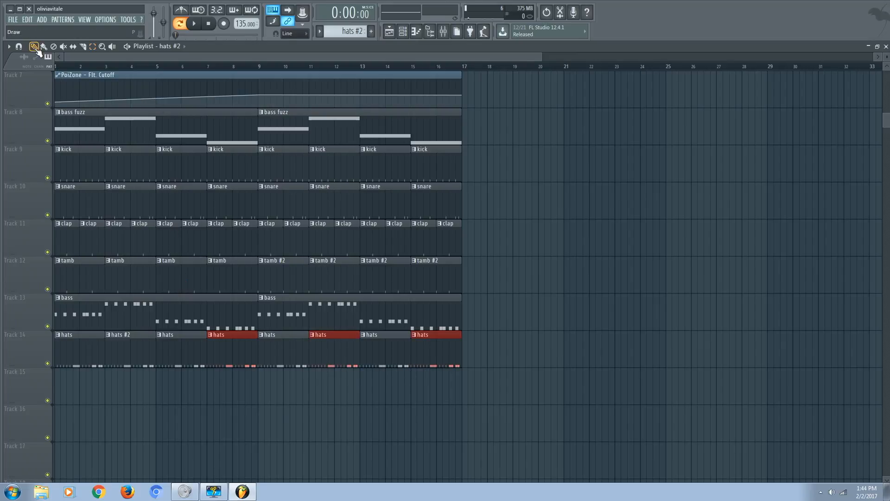
right_click(212, 341)
mouse_move(221, 362)
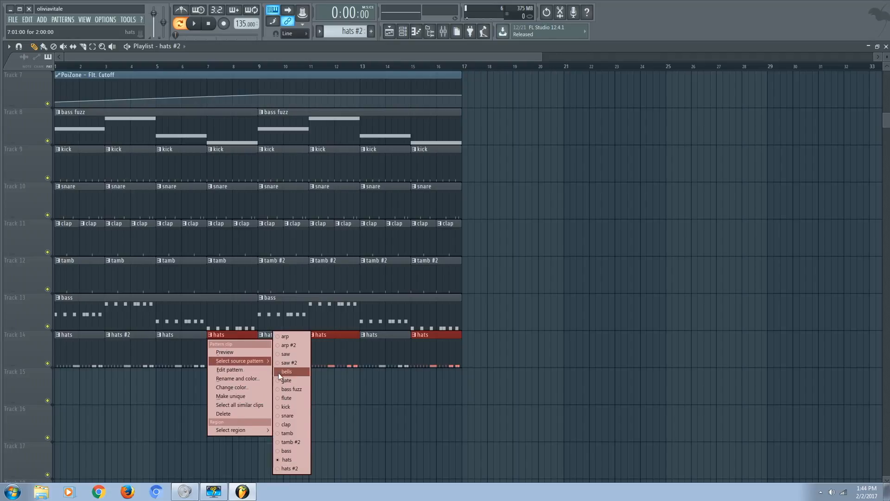
left_click(287, 468)
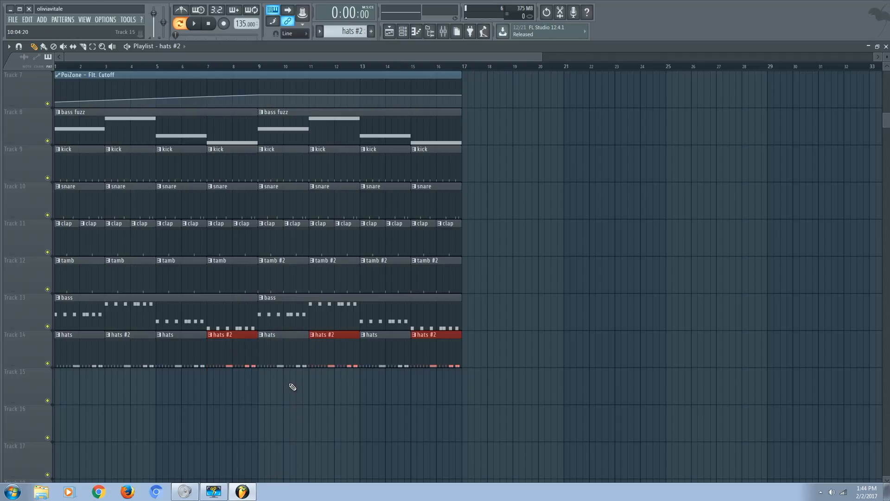
Open the 808 CH notes of hats #2 and fill the gap in bar 2's triplets with a 1/3 beat C5 note.
left_click(403, 31)
left_click(497, 223)
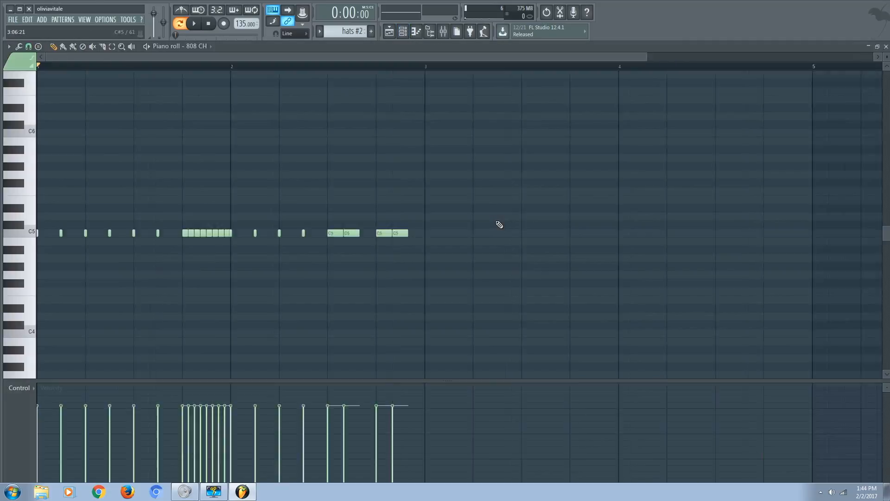
left_click(364, 233)
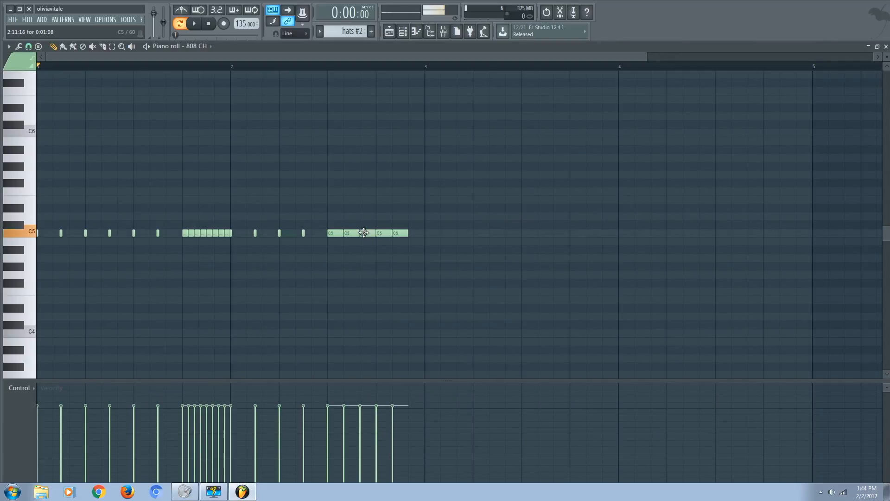
Fill the gap at the end of bar 2 with a 1/3 beat C5 note and play the song from the start.
left_click(414, 233)
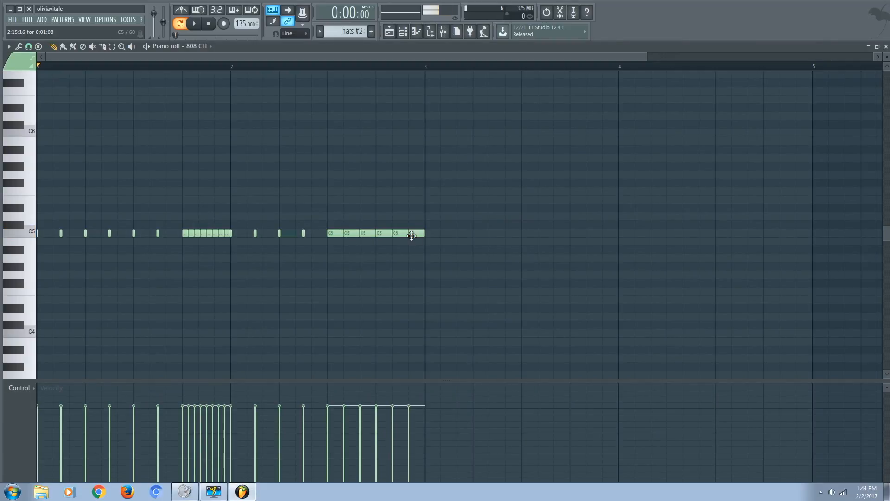
left_click(389, 32)
key("l")
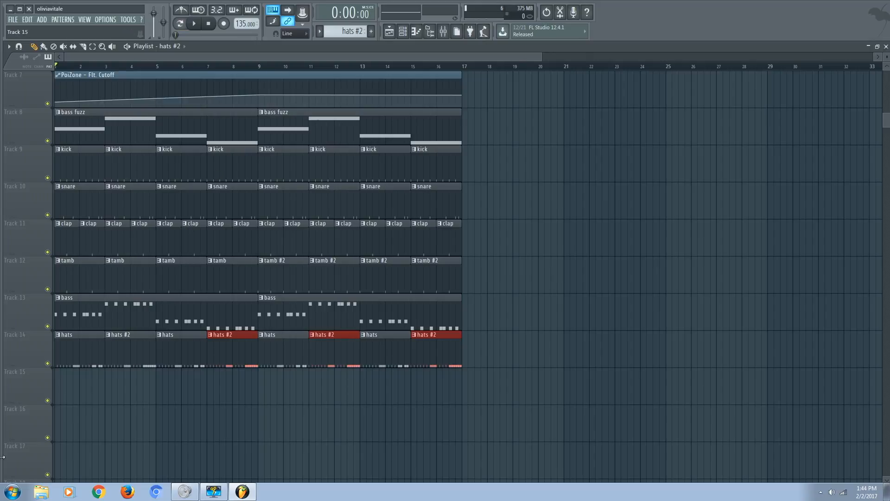
key("space")
Lower the 808 CH track's volume in the mixer while the song plays.
left_click(443, 31)
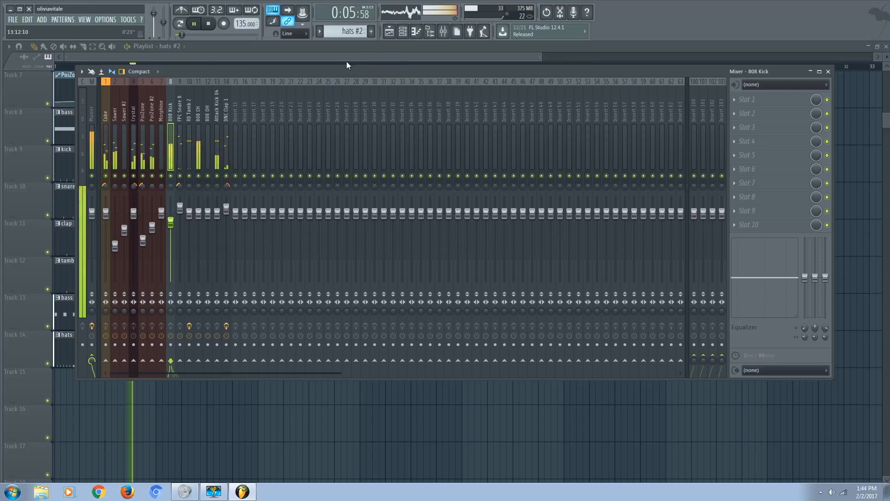
left_click(198, 213)
left_click_drag(199, 213, 198, 231)
key("space")
Add 808 OH hits on steps 9 and 25 in both the hats #2 and hats patterns.
left_click(403, 32)
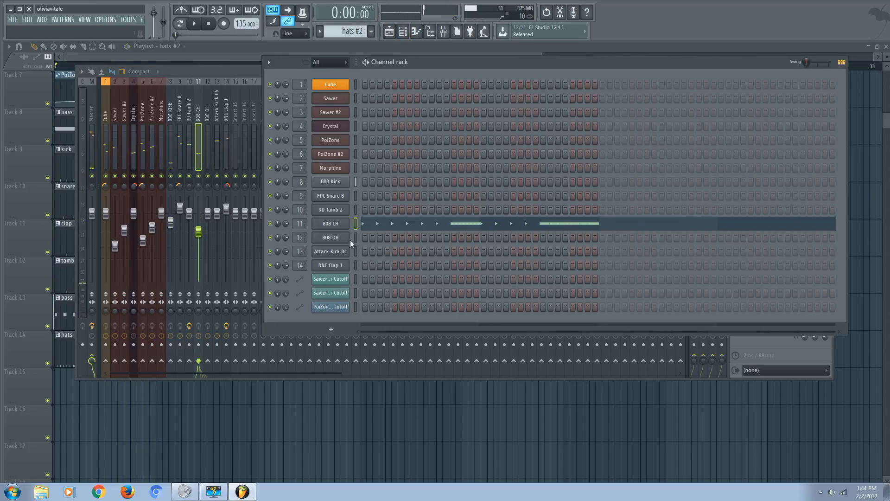
left_click(423, 237)
left_click(542, 238)
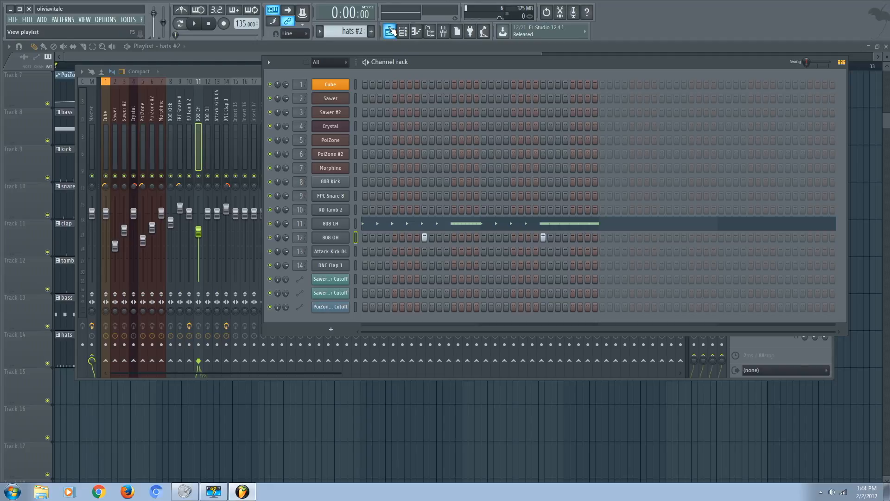
scroll(349, 31, "up", 1)
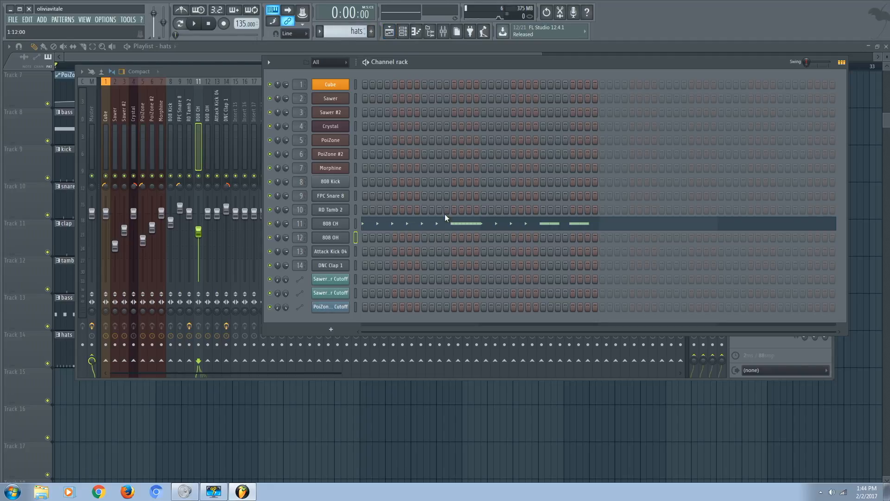
key("space")
left_click(543, 238)
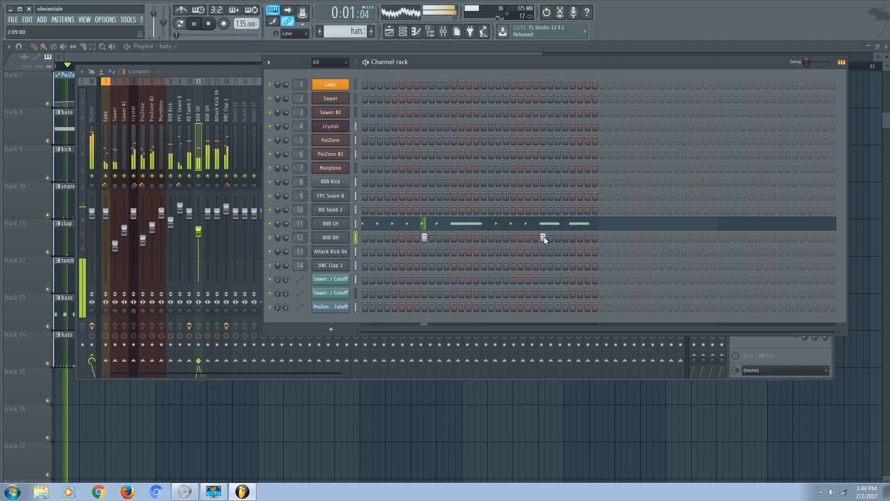
Rebalance the hat tracks in the mixer, panning 808 OH and setting 808 CH to 42% left and 79% volume (-4.9 dB).
left_click(443, 31)
left_click_drag(208, 213, 208, 228)
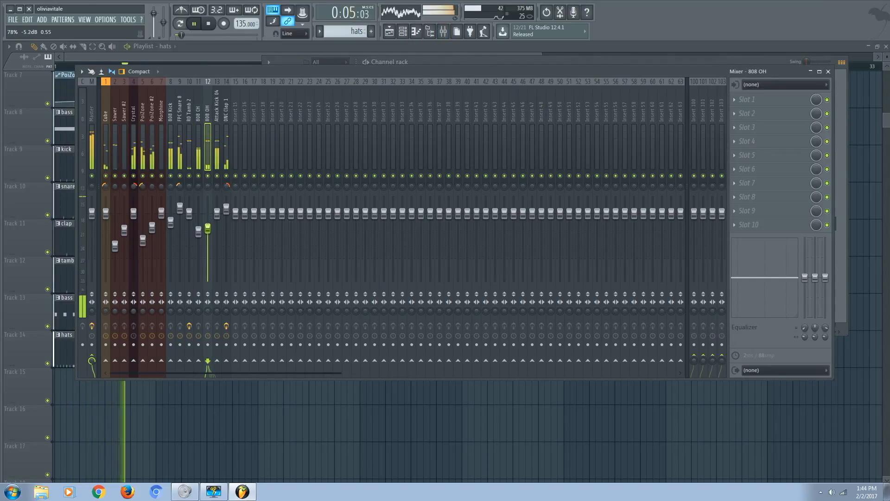
left_click_drag(207, 186, 199, 192)
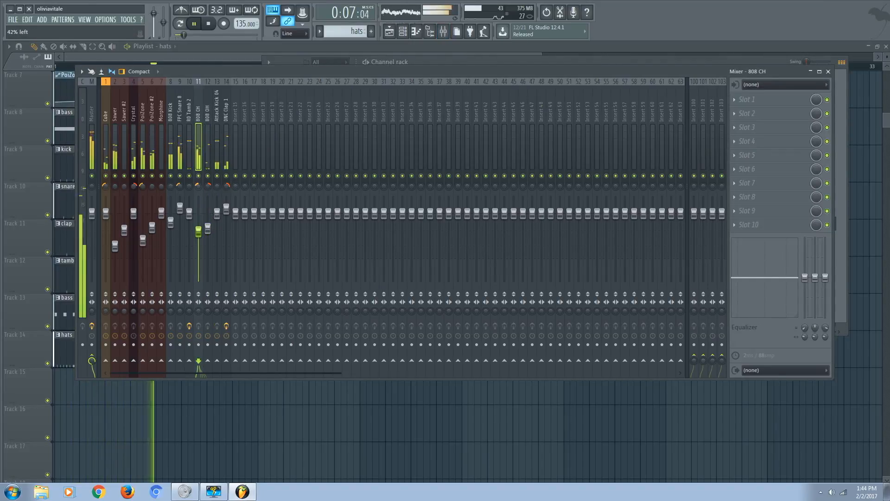
mouse_move(207, 228)
left_mouse_down()
mouse_move(208, 245)
mouse_move(198, 227)
left_mouse_up()
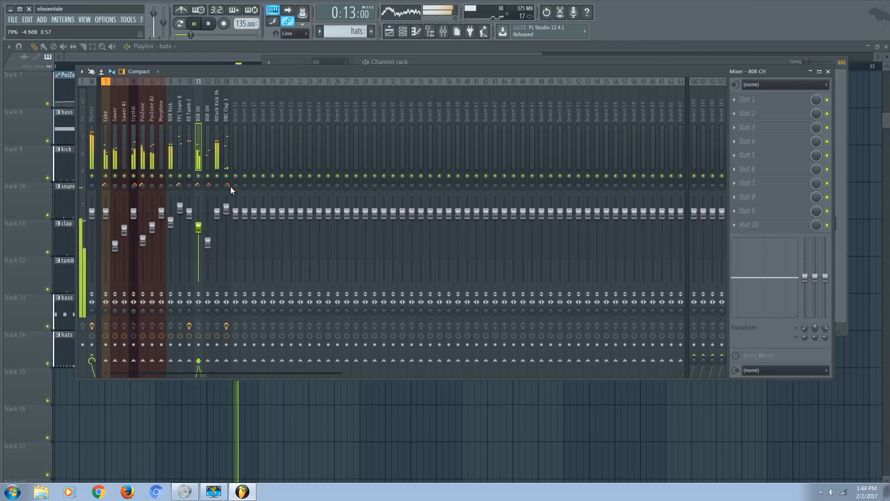
Set the 808 OH mixer track's volume to 56% (-10.9 dB) and audition the mix.
key("space")
left_click(208, 114)
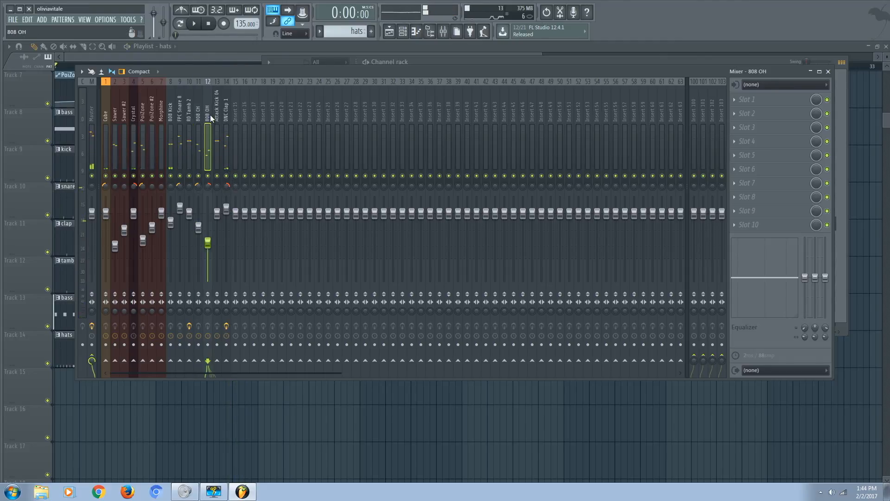
left_click_drag(208, 242, 207, 243)
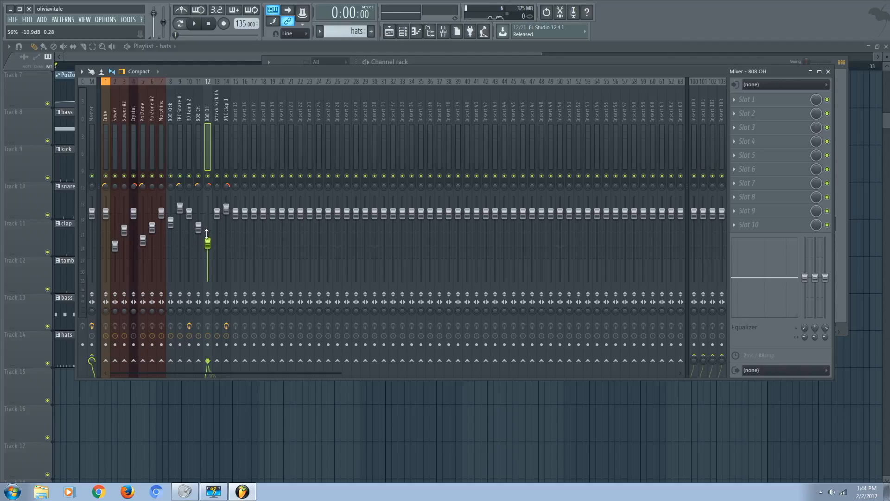
key("space")
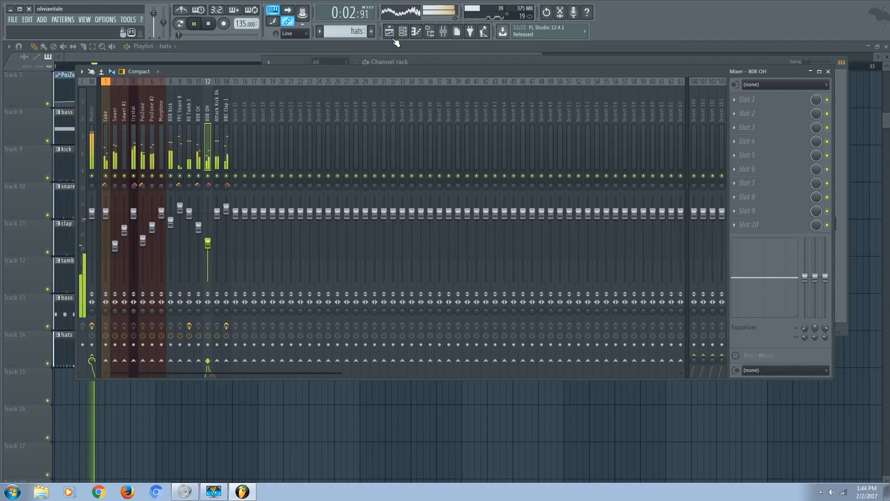
key("space")
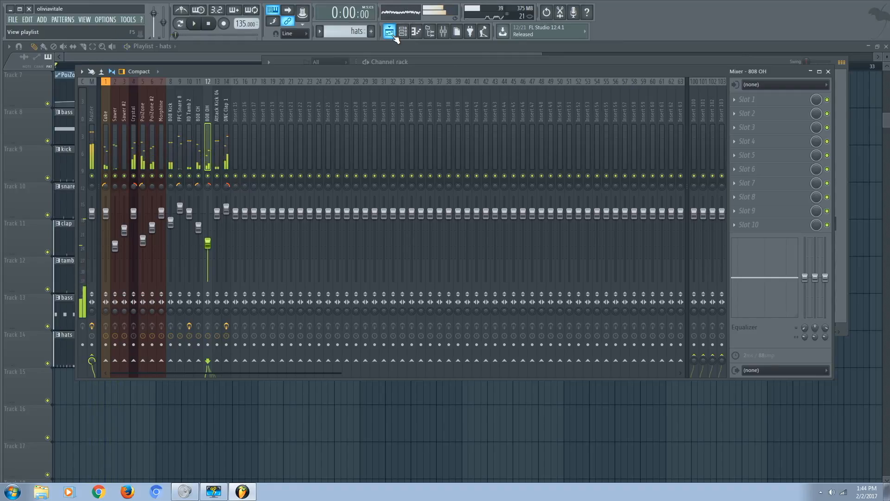
Examine the whole playlist arrangement, checking the clips on Tracks 1 to 14 across bars 1 to 16.
left_click(389, 31)
scroll(530, 258, "up", 6)
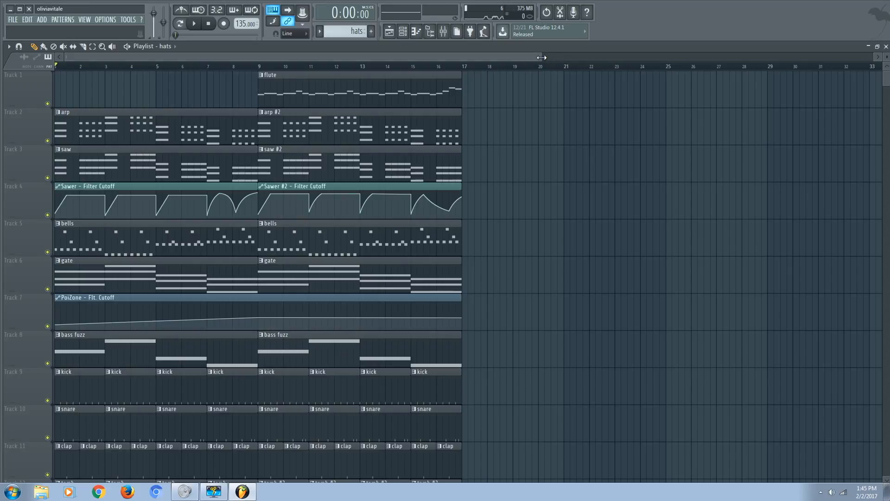
left_click_drag(540, 56, 711, 118)
scroll(422, 192, "down", 6)
scroll(423, 232, "up", 6)
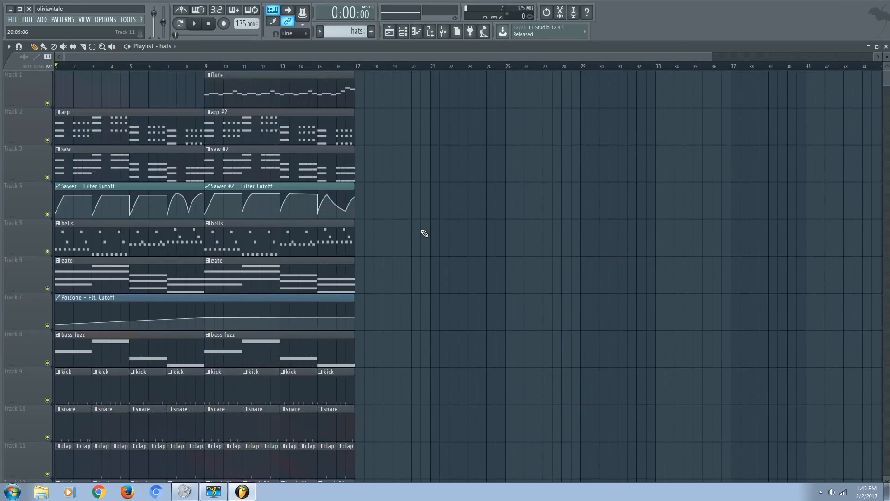
scroll(203, 106, "down", 10)
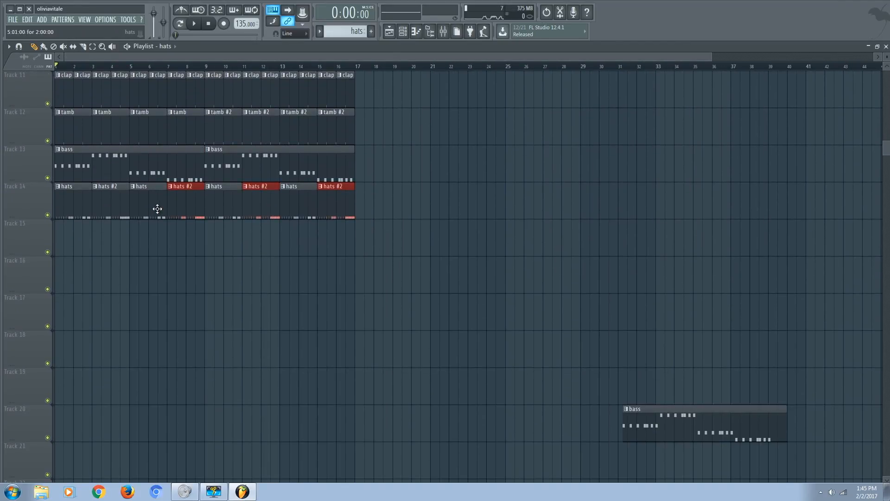
scroll(334, 294, "up", 3)
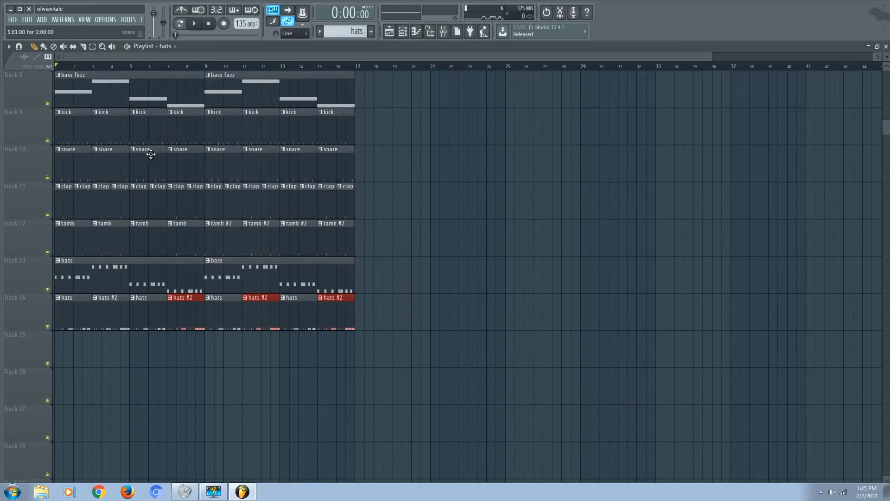
scroll(225, 353, "up", 7)
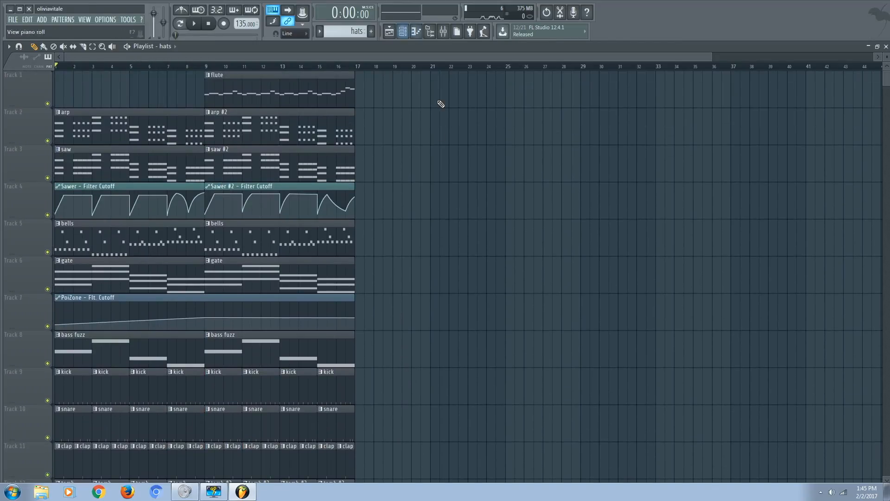
scroll(383, 184, "down", 5)
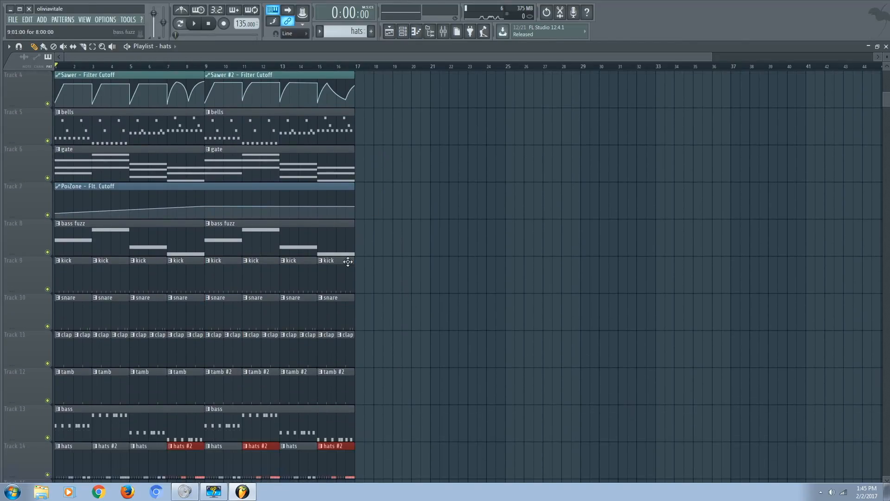
scroll(343, 269, "down", 1)
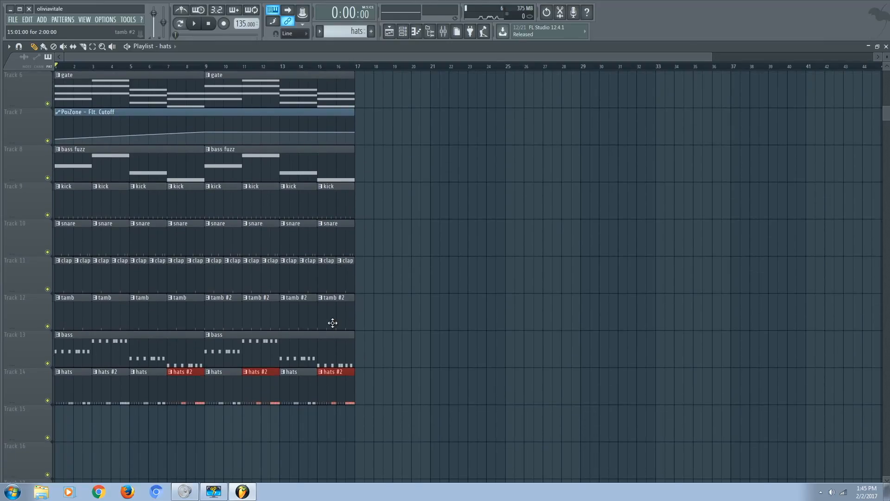
scroll(332, 322, "up", 5)
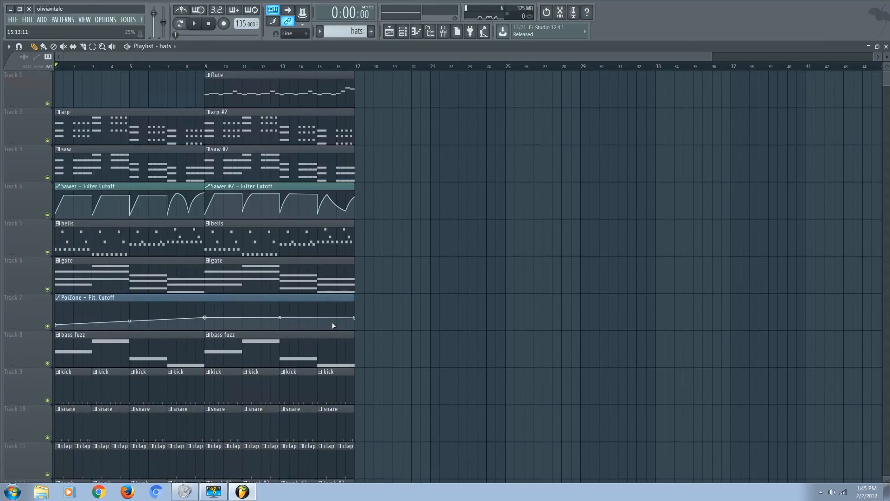
scroll(349, 130, "down", 6)
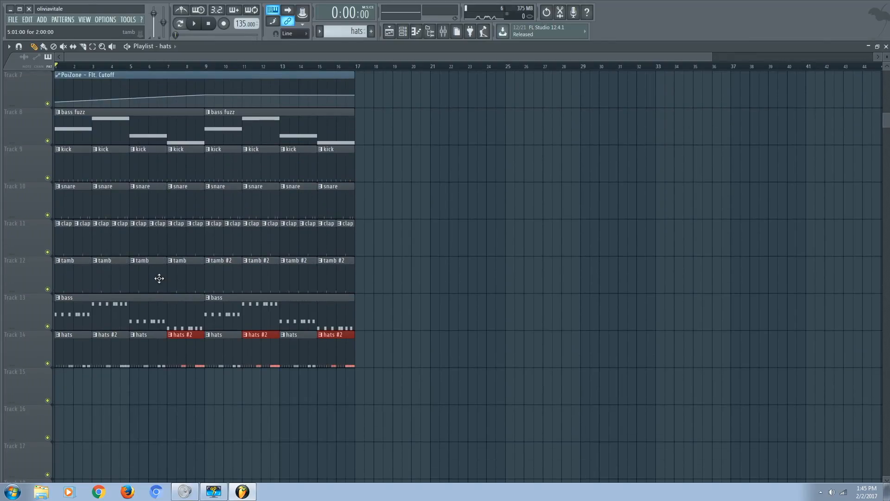
Delete the tamb clip at bar 7 on Track 12 and shorten the bar 7 hats #2 clip on Track 14 to one bar.
right_click(179, 278)
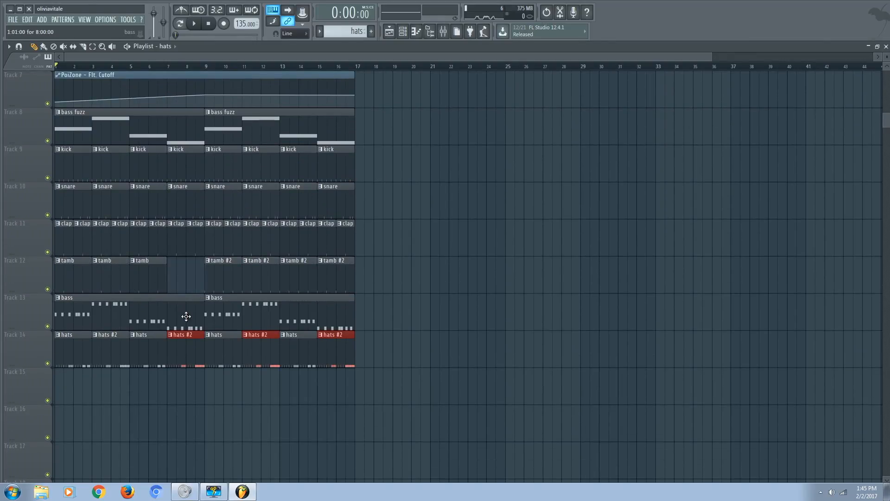
left_click_drag(201, 337, 186, 337)
left_click(216, 394)
right_click(216, 395)
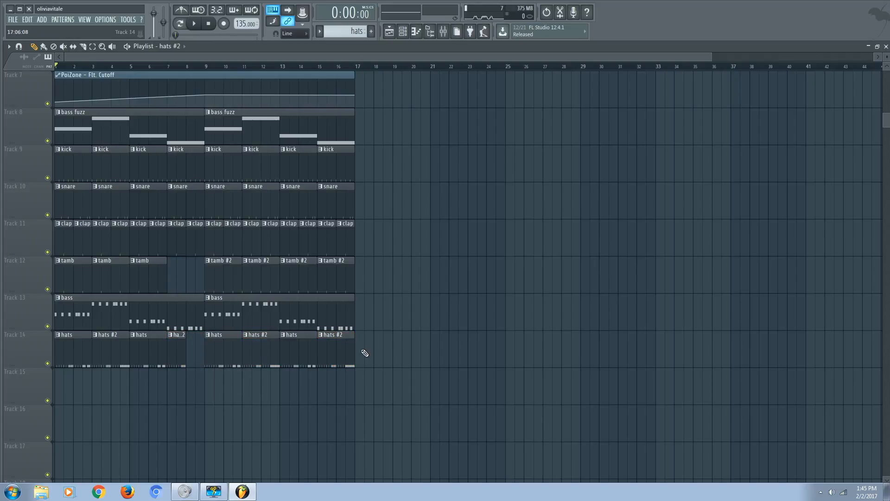
Trim the last hats #2, bass and tamb #2 clips to end at bar 16, and audition the ending from bar 14.
left_click(319, 67)
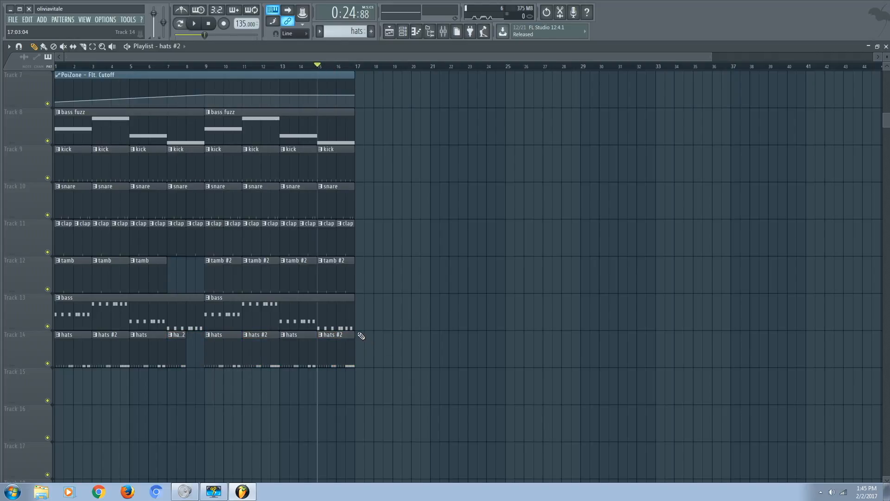
left_click_drag(355, 334, 340, 333)
left_click_drag(354, 301, 336, 300)
left_click_drag(355, 258, 337, 258)
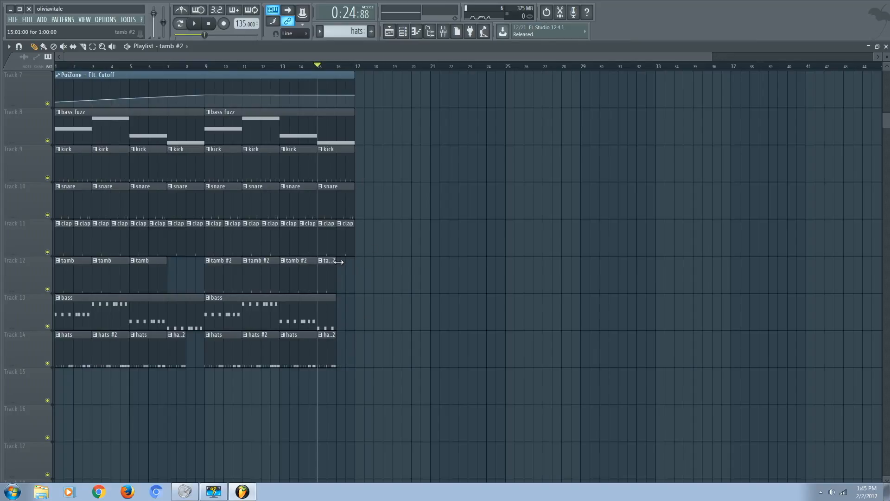
left_click(298, 68)
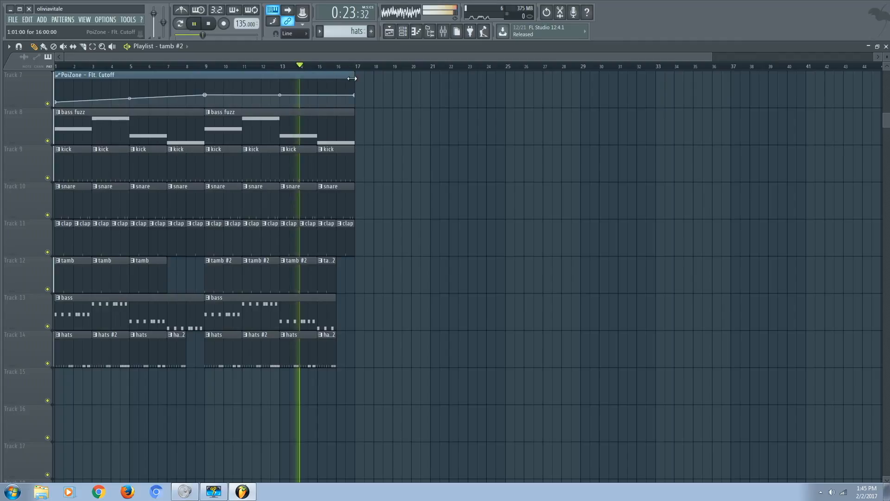
scroll(369, 183, "up", 4)
scroll(376, 187, "up", 1)
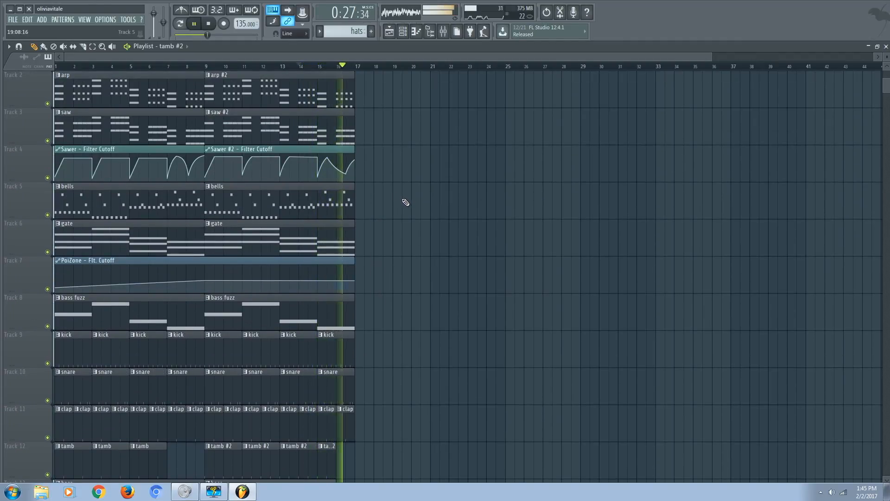
key("space")
Delete the clap clip at bar 16 on Track 11 and audition the ending.
scroll(407, 202, "down", 1)
scroll(407, 202, "down", 2)
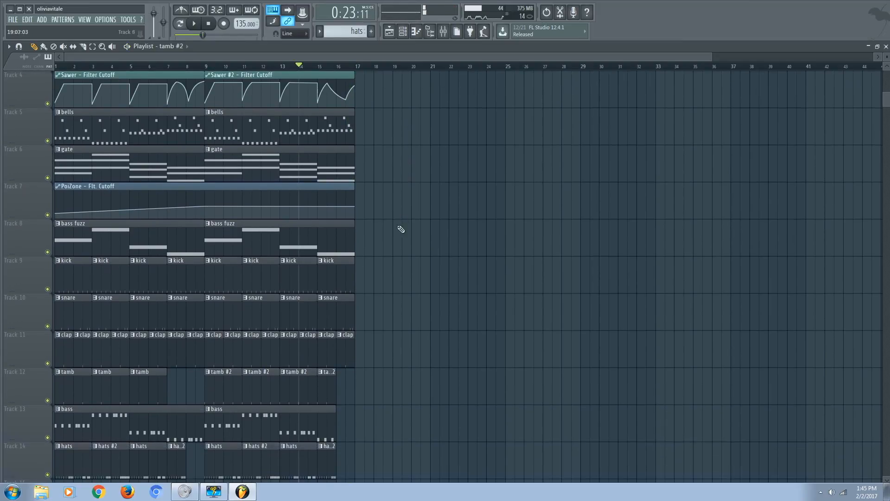
right_click(350, 341)
scroll(415, 327, "down", 1)
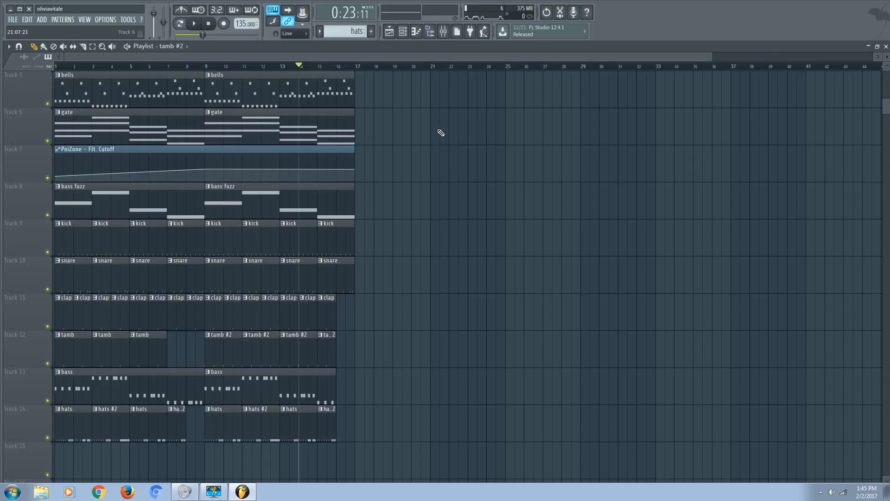
key("space")
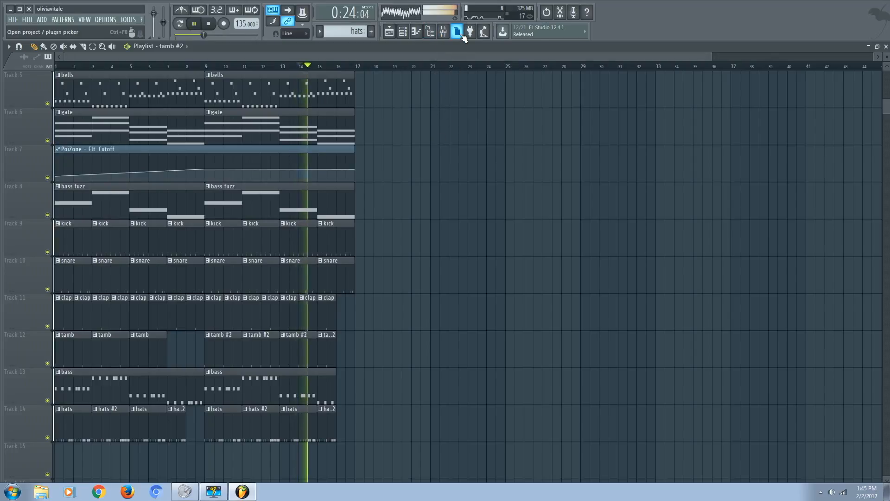
key("space")
Open the Morphine synth, reposition its window over the mixer, and adjust its reverb mix.
left_click(403, 31)
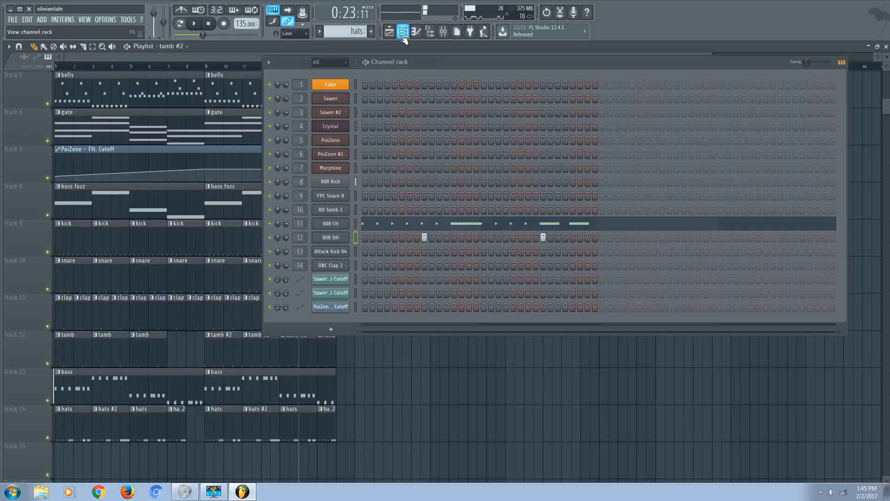
left_click(349, 167)
left_click(443, 31)
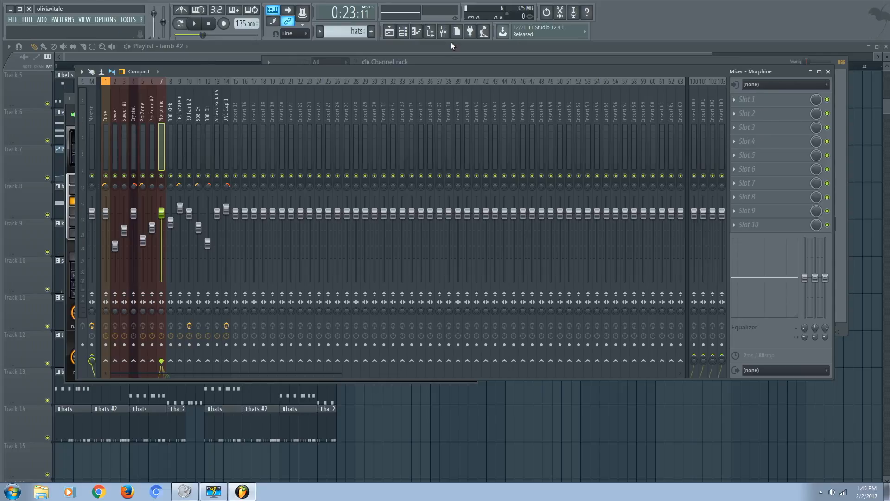
left_click(430, 31)
left_click(333, 168)
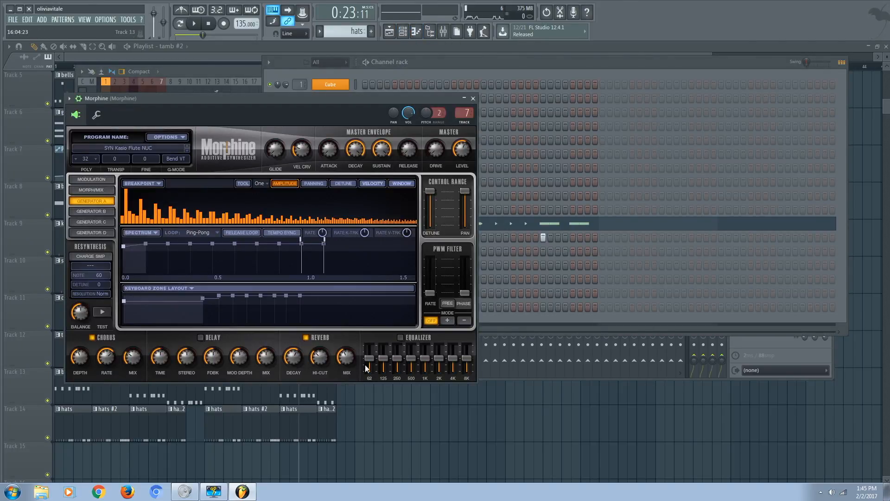
left_click_drag(328, 97, 420, 95)
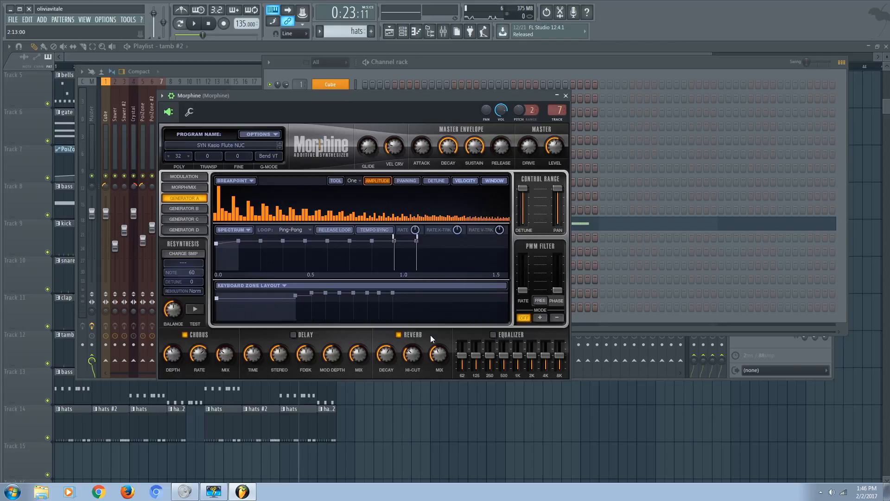
left_click_drag(438, 359, 439, 357)
Solo the Morphine mixer track and fine-tune its reverb mix to about 45% while auditioning the flute.
left_click(443, 31)
right_click(162, 175)
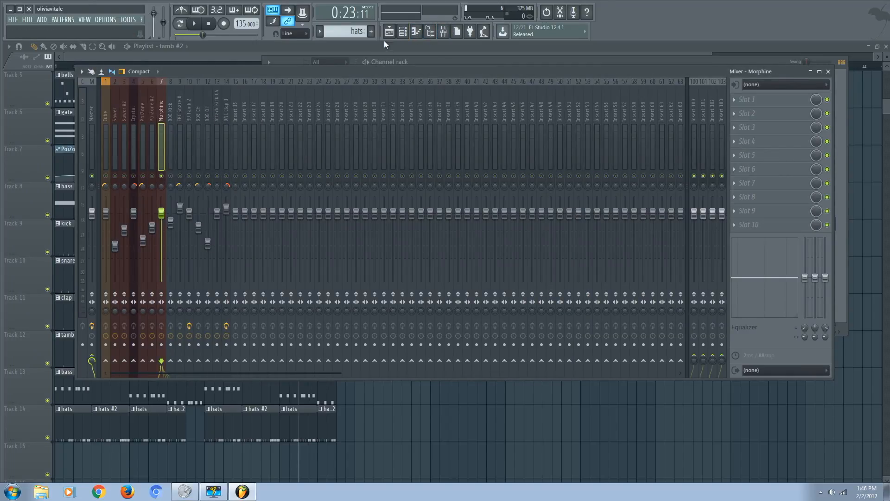
left_click(402, 31)
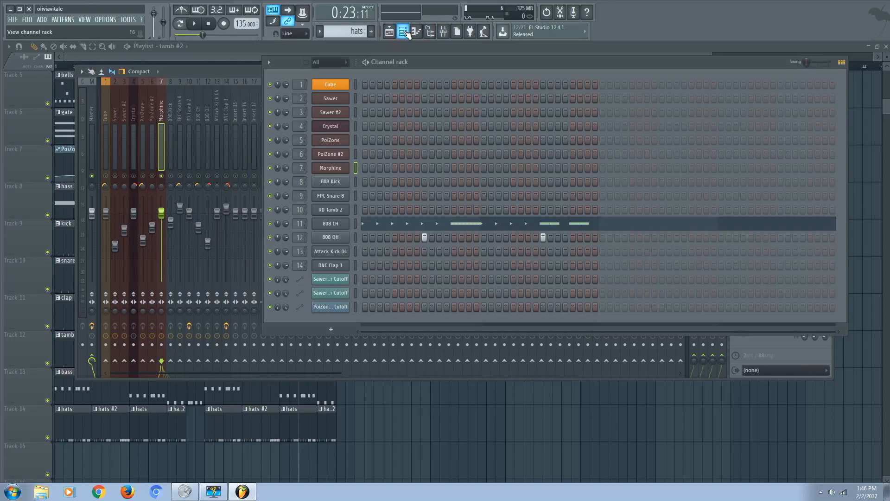
left_click(340, 170)
key("space")
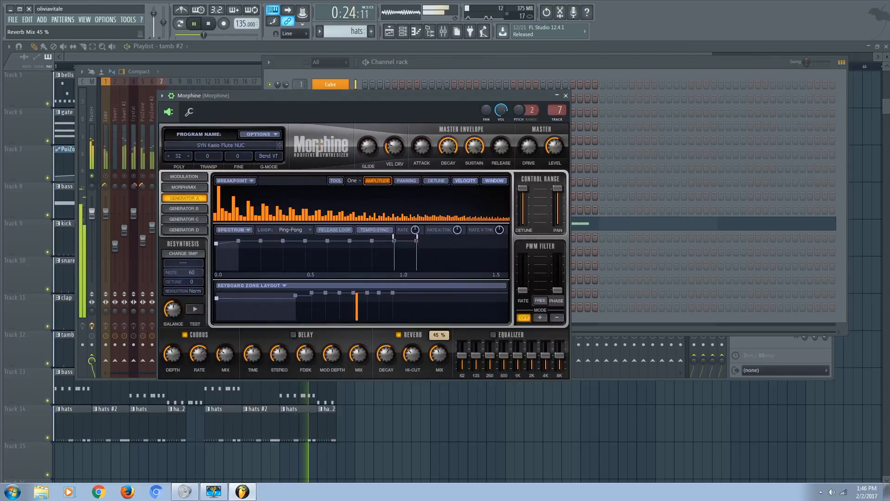
mouse_move(438, 353)
left_mouse_down()
mouse_move(438, 336)
mouse_move(438, 352)
left_mouse_up()
key("space")
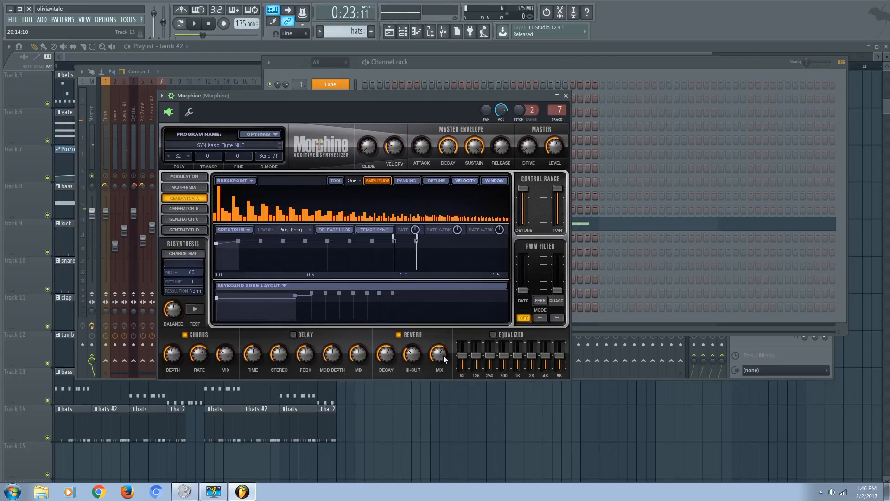
key("space")
left_click_drag(443, 355, 443, 354)
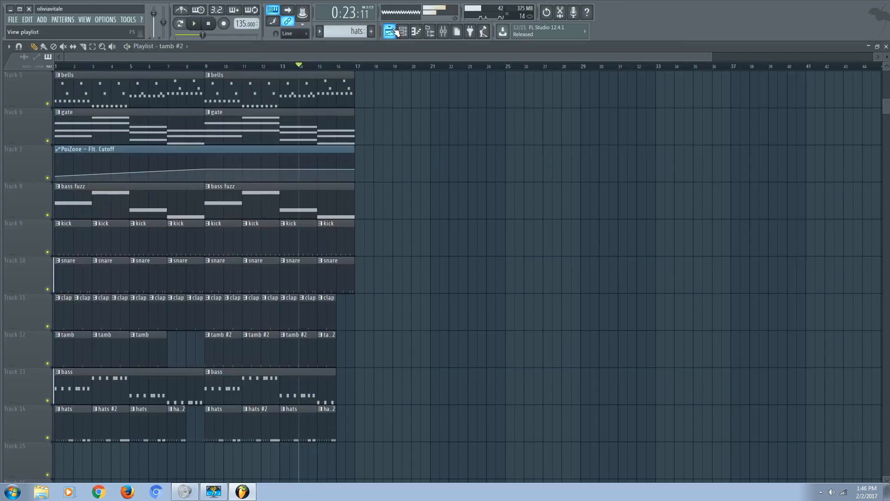
Solo the Crystal mixer track and audition the bells part on its own.
scroll(211, 75, "up", 3)
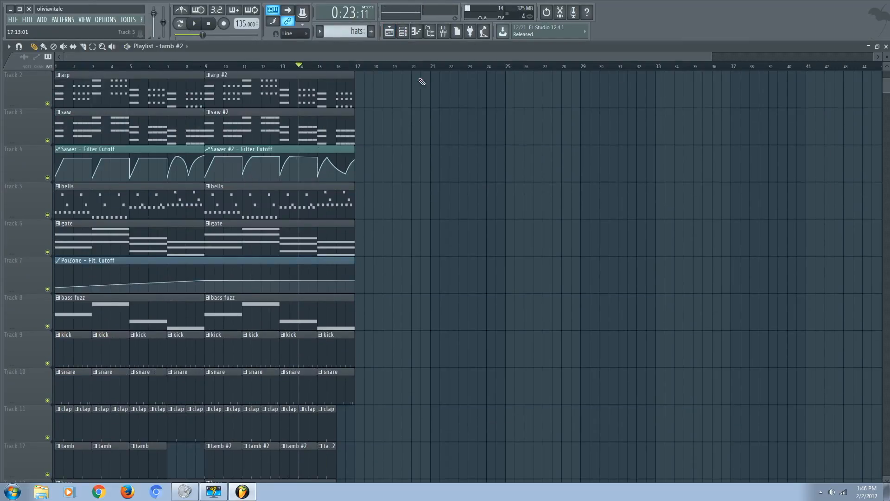
left_click(443, 31)
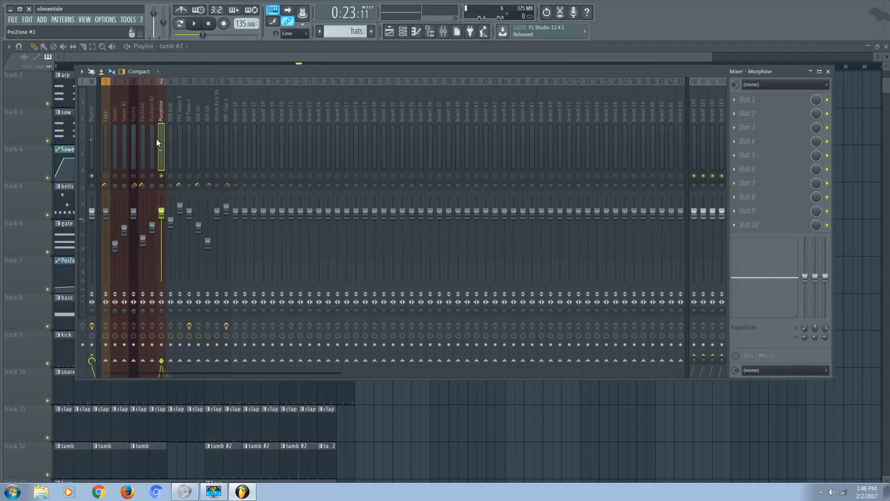
left_click(134, 176)
left_click(142, 166)
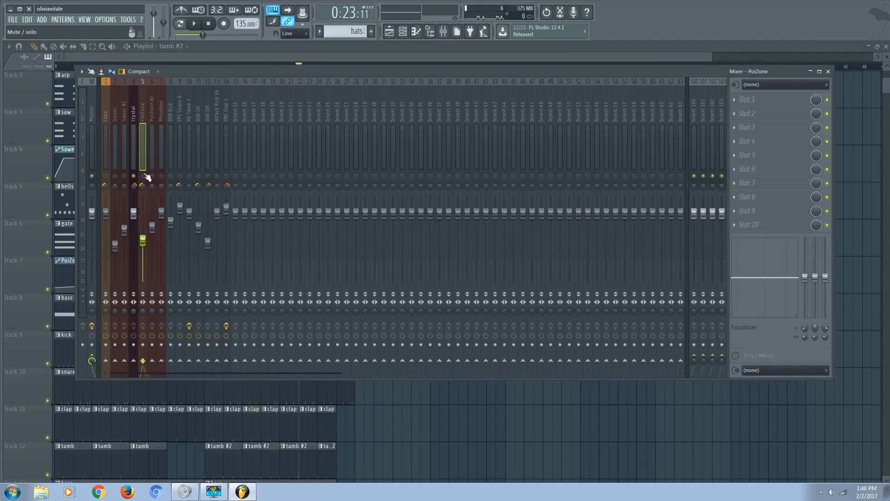
key("space")
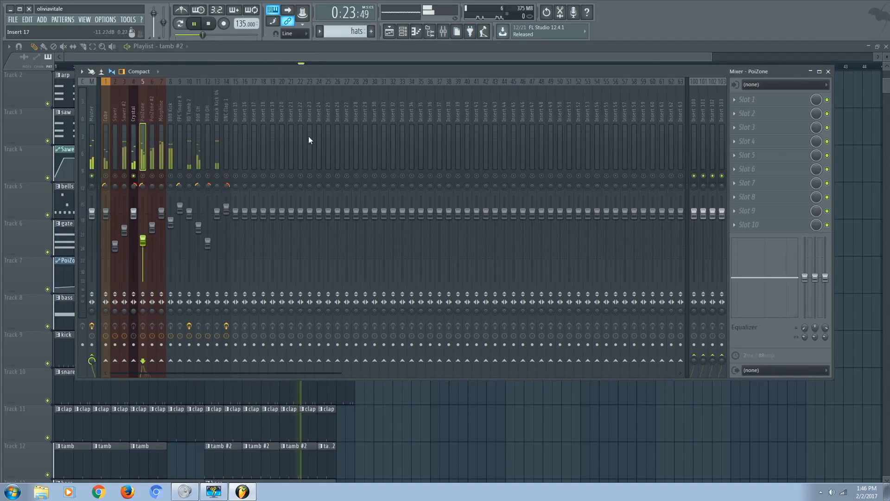
left_click(735, 100)
left_click(467, 68)
key("space")
Open the Crystal synth's effects settings and raise the reverb wet level while auditioning the bells.
left_click(402, 31)
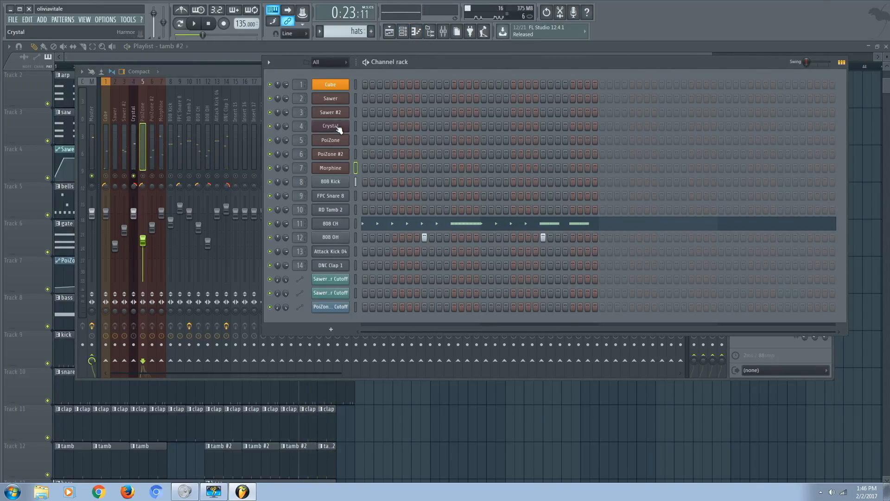
left_click(331, 126)
left_click_drag(385, 112, 414, 65)
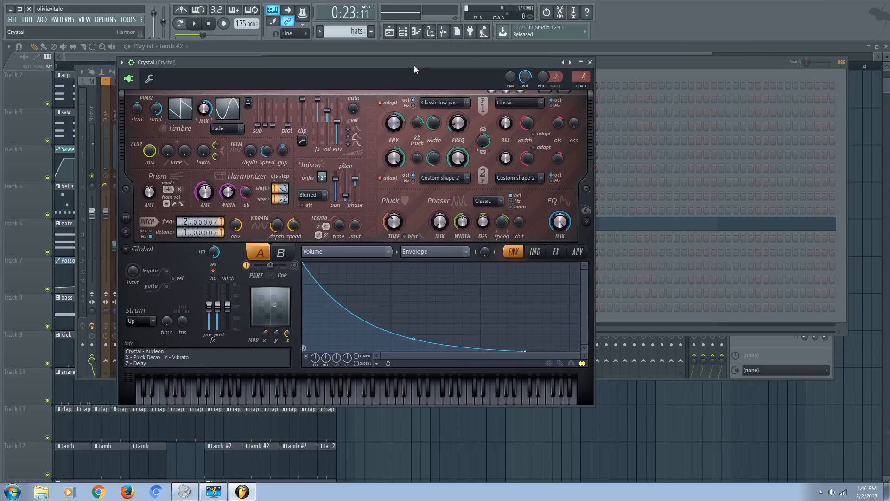
left_click(557, 252)
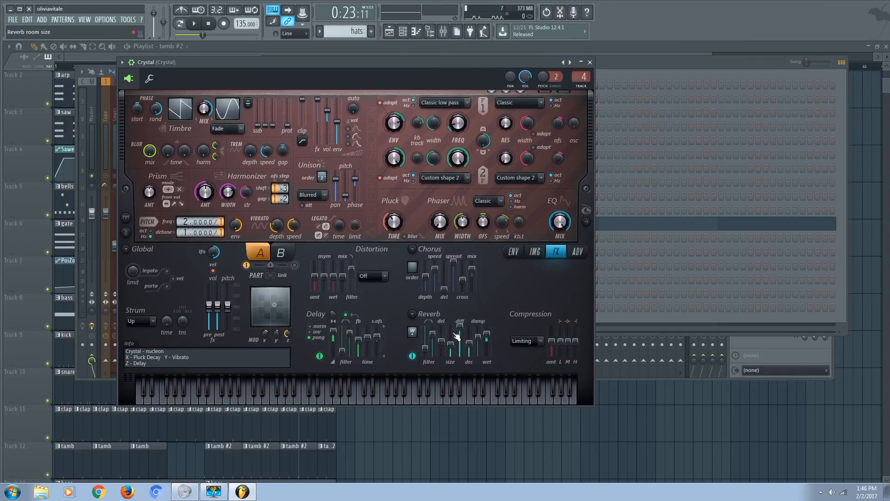
key("space")
left_click_drag(486, 335, 487, 330)
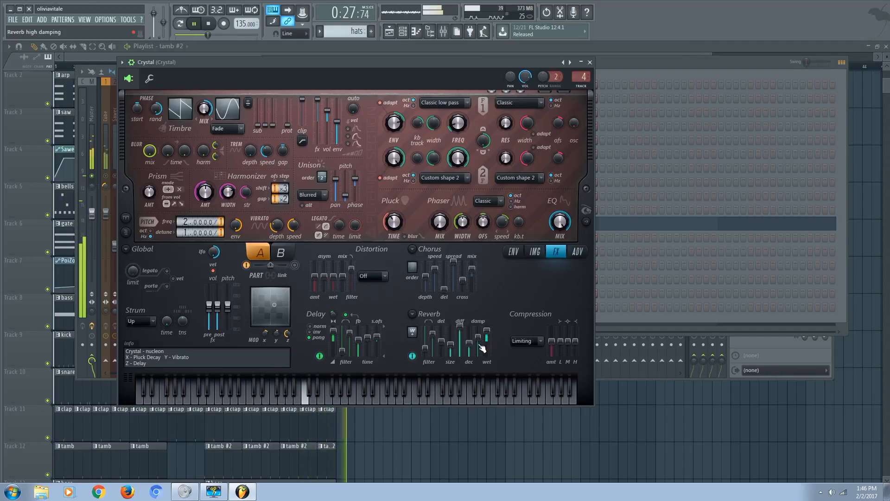
key("space")
Lengthen the Crystal synth's reverb decay, auditioning the bells between adjustments.
key("space")
mouse_move(469, 343)
left_mouse_down()
mouse_move(451, 344)
mouse_move(470, 338)
left_mouse_up()
key("space")
key("space")
key("space")
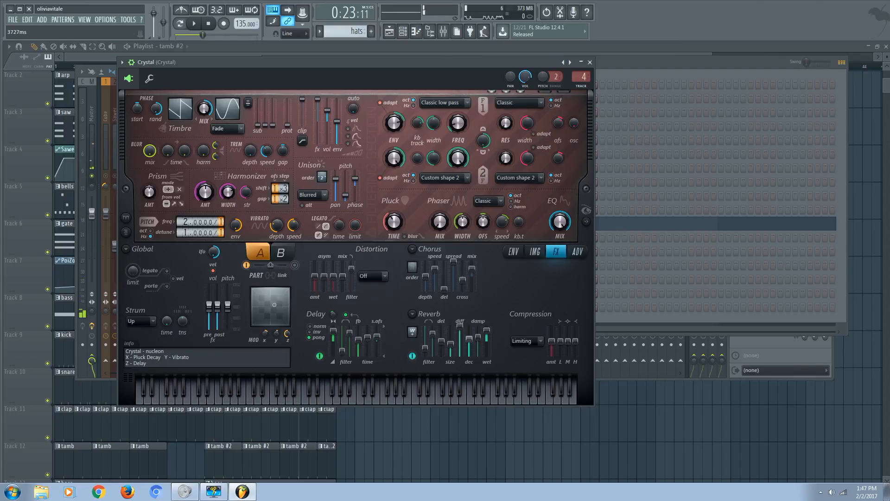
key("space")
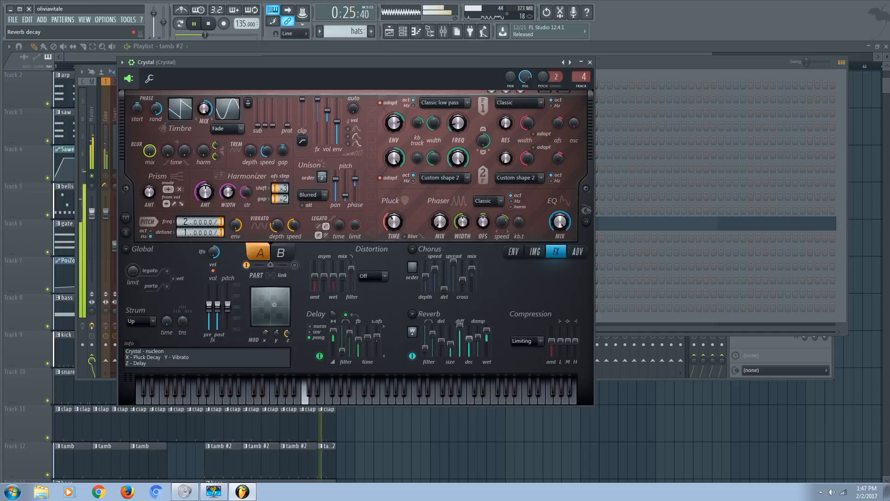
left_click_drag(472, 341, 475, 344)
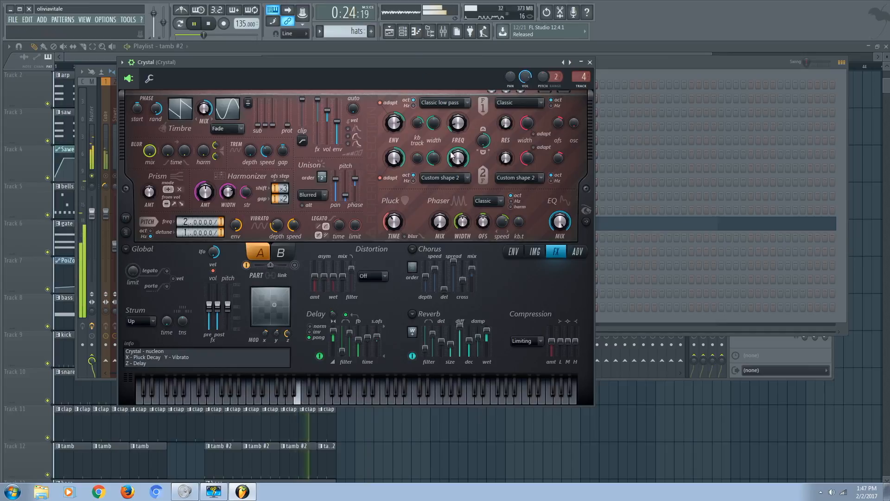
Delete the clap clip at bar 8 on Track 11 in the playlist and test playback from bar 5.
left_click(389, 33)
key("space")
scroll(191, 305, "down", 1)
scroll(192, 304, "down", 3)
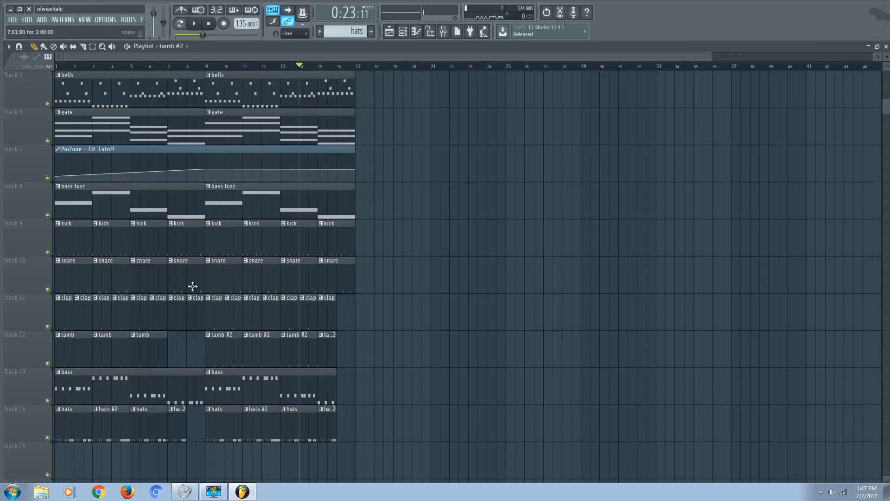
left_click(138, 69)
right_click(185, 306)
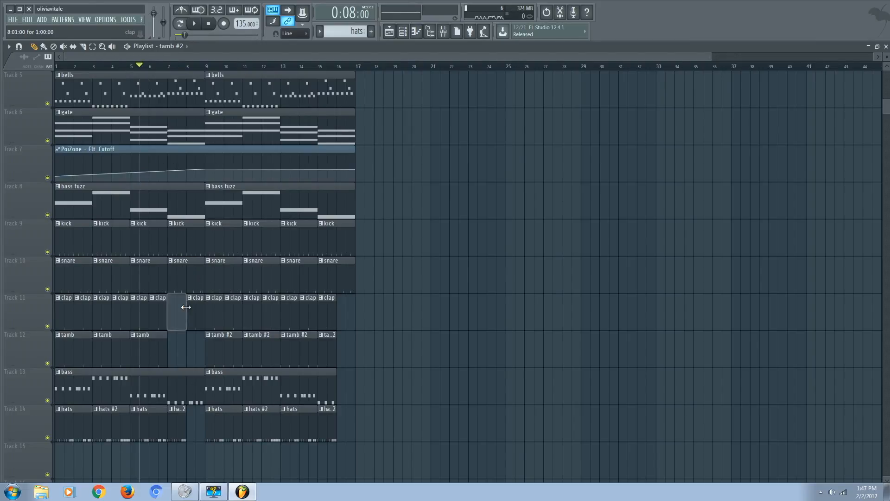
key("ctrl+z")
right_click(193, 312)
key("space")
key("space")
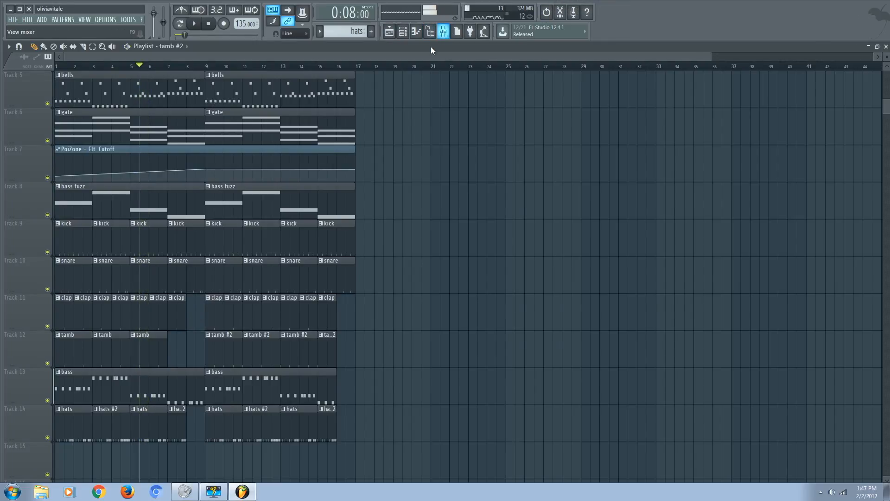
Re-enable all the mixer tracks and audition the full arrangement from bar 5 through the section change at bar 9.
left_click(444, 31)
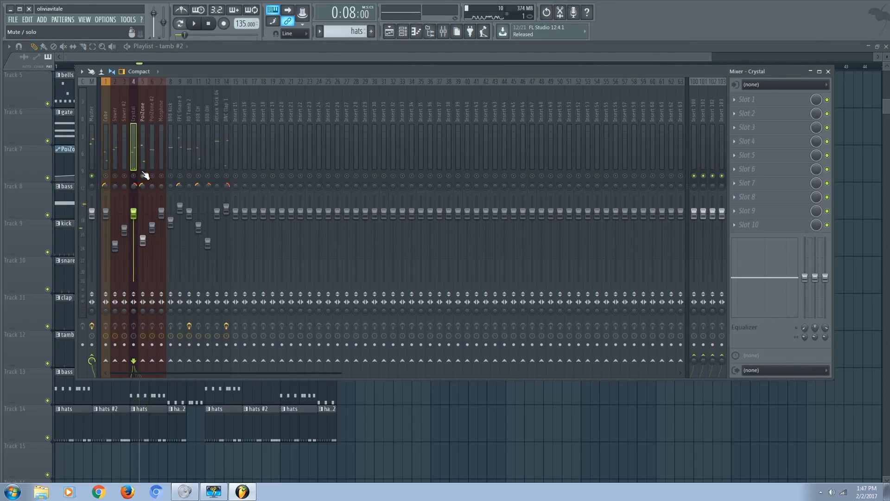
right_click(142, 175)
left_click(389, 32)
key("space")
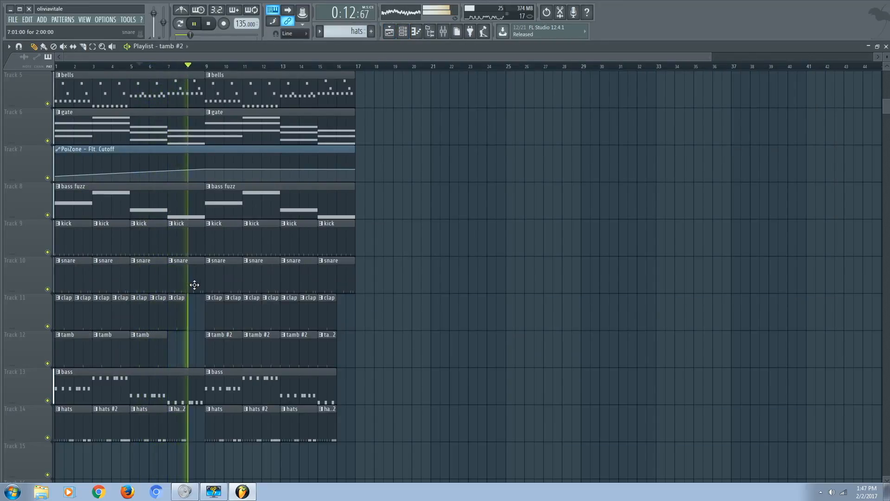
scroll(223, 190, "up", 4)
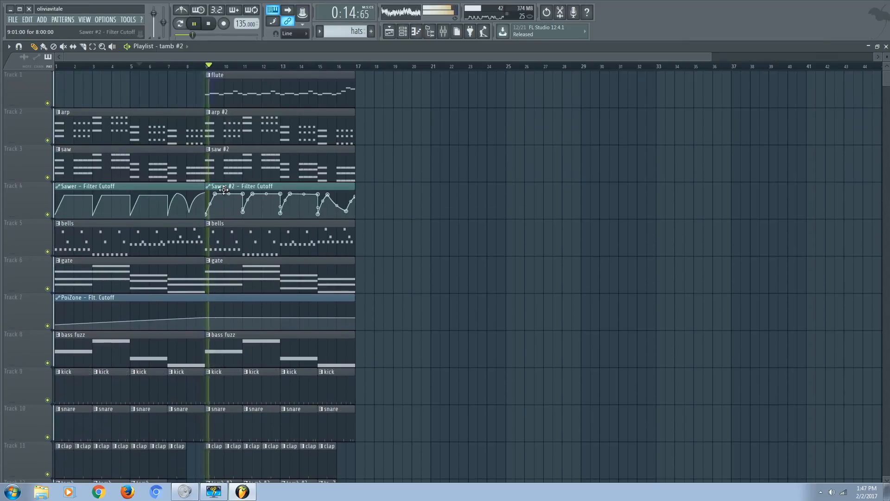
scroll(371, 163, "down", 4)
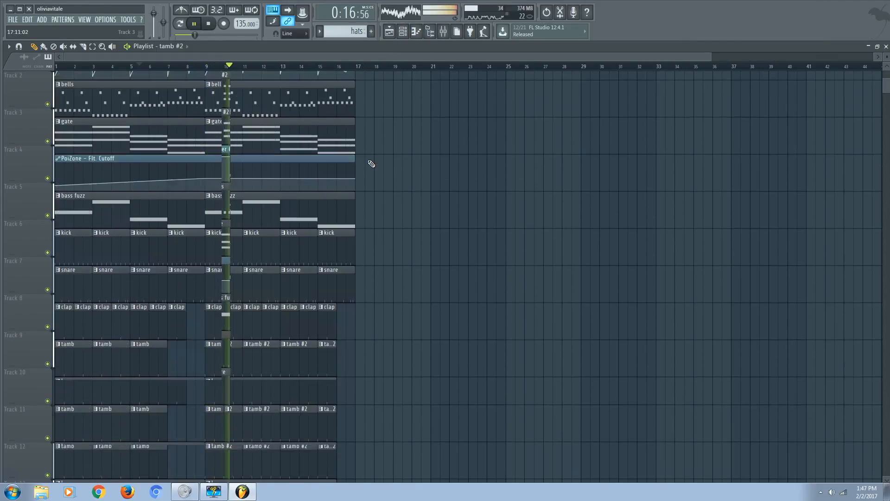
scroll(372, 164, "down", 4)
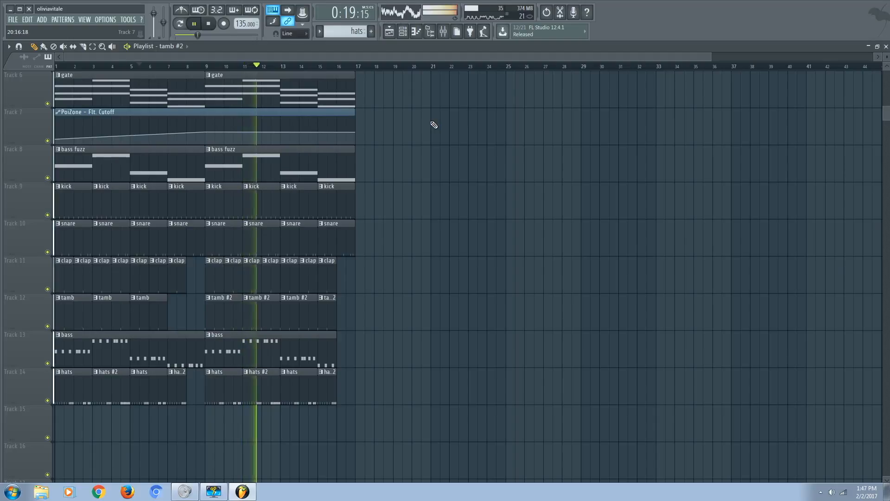
key("space")
scroll(433, 124, "up", 5)
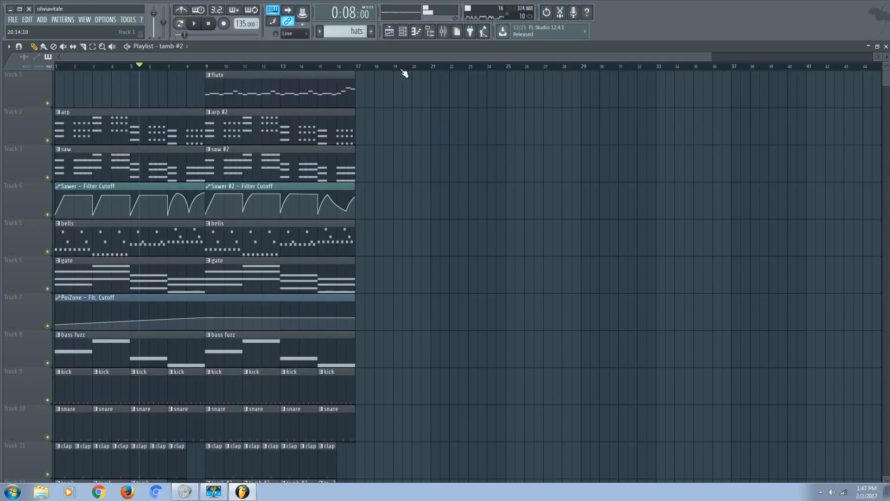
Examine the Fruity Limiter on the Master track and close it.
left_click(447, 32)
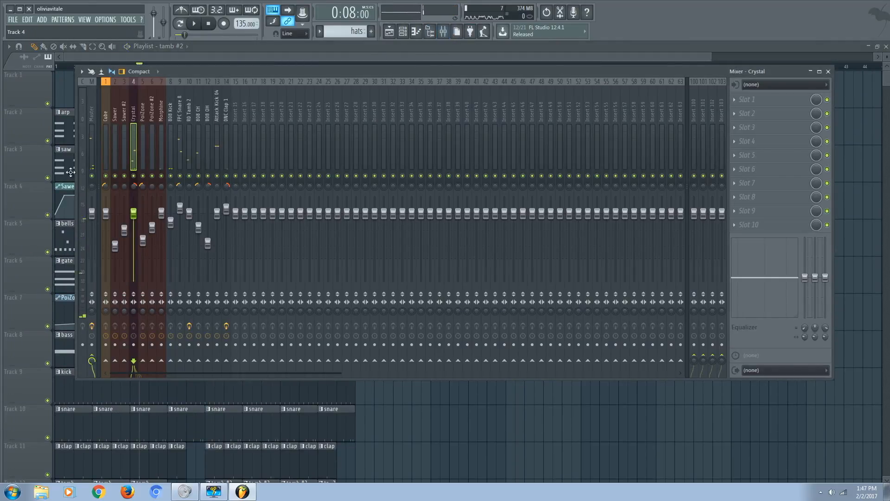
left_click(95, 95)
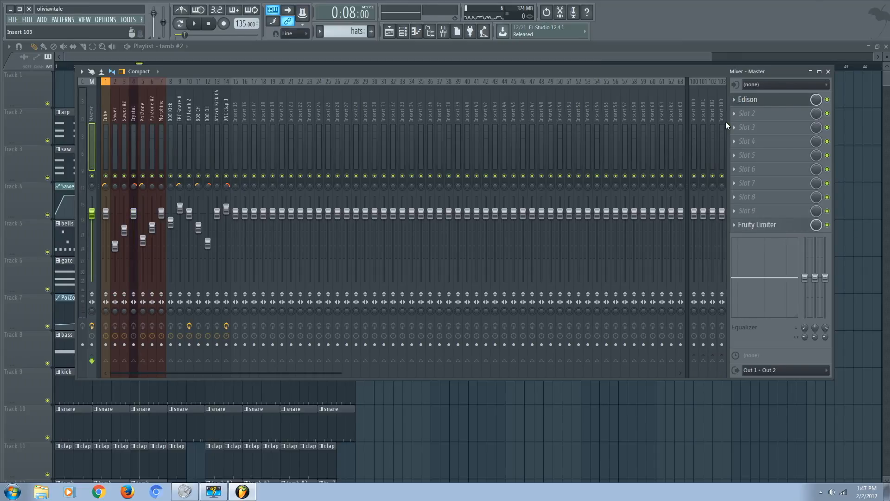
left_click(744, 227)
left_click_drag(351, 296, 343, 162)
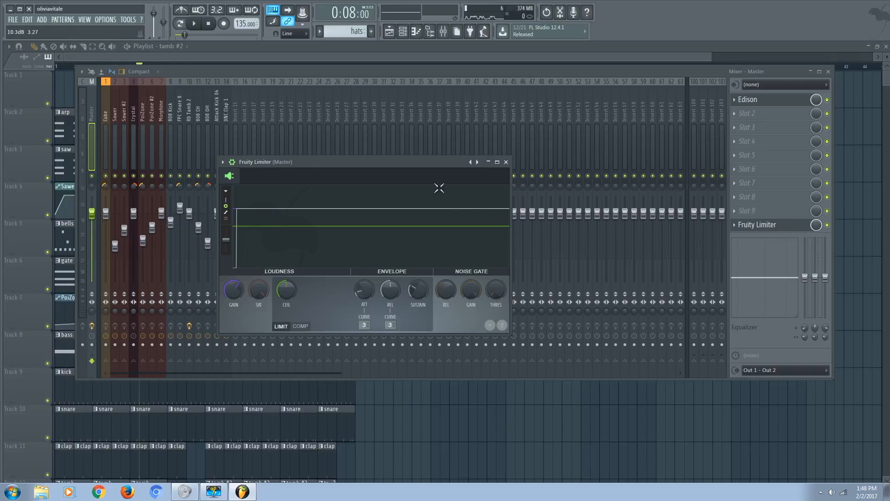
left_click_drag(436, 161, 462, 146)
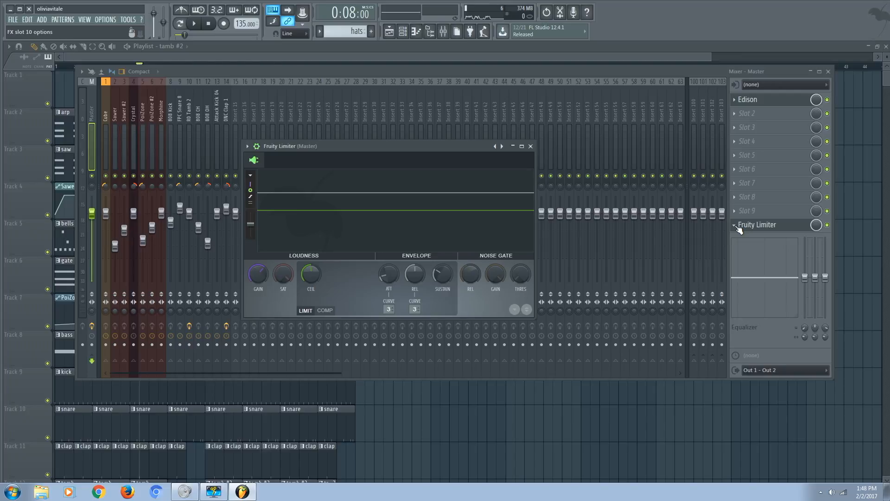
left_click(530, 147)
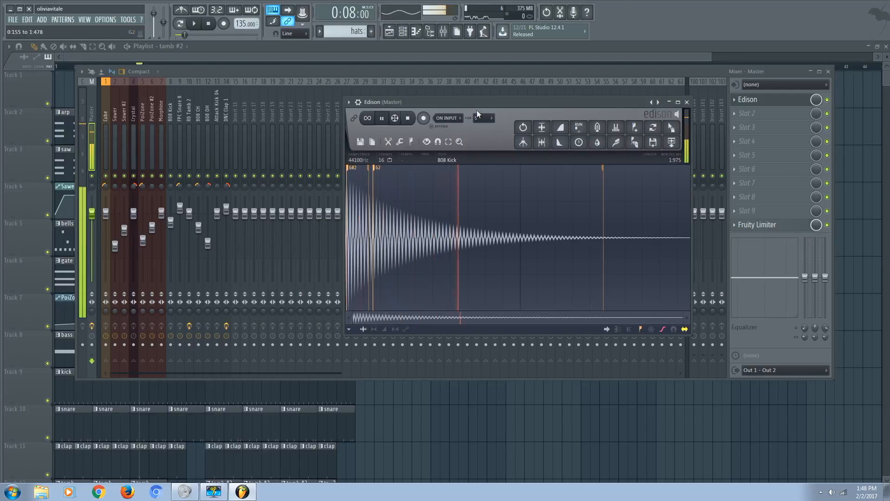
Play back the arrangement from bar 5 and check the Master track's output in the mixer.
left_click(396, 34)
key("space")
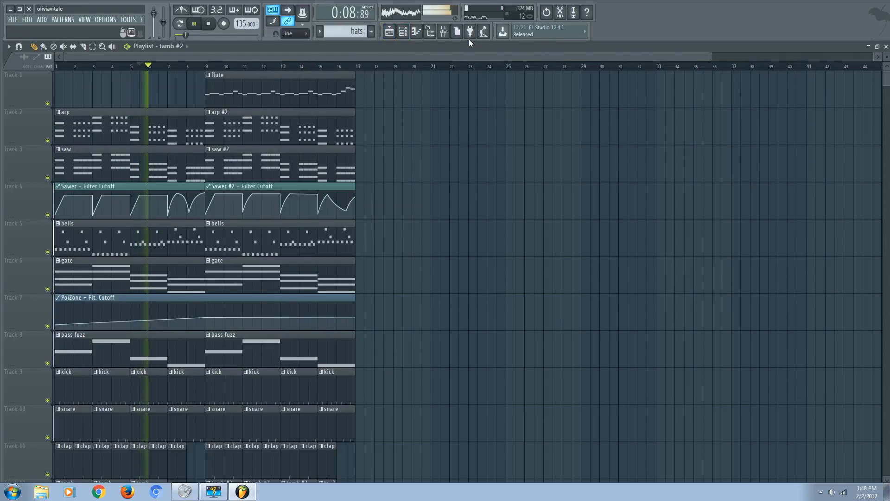
left_click(443, 31)
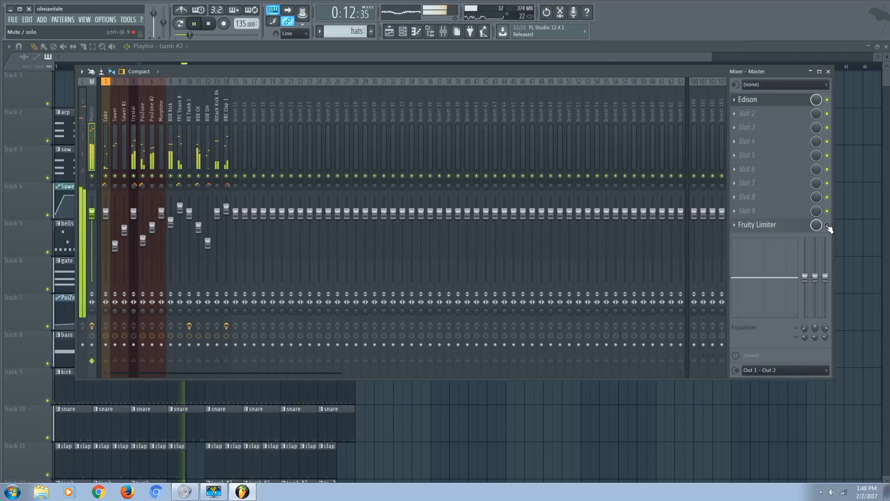
key("space")
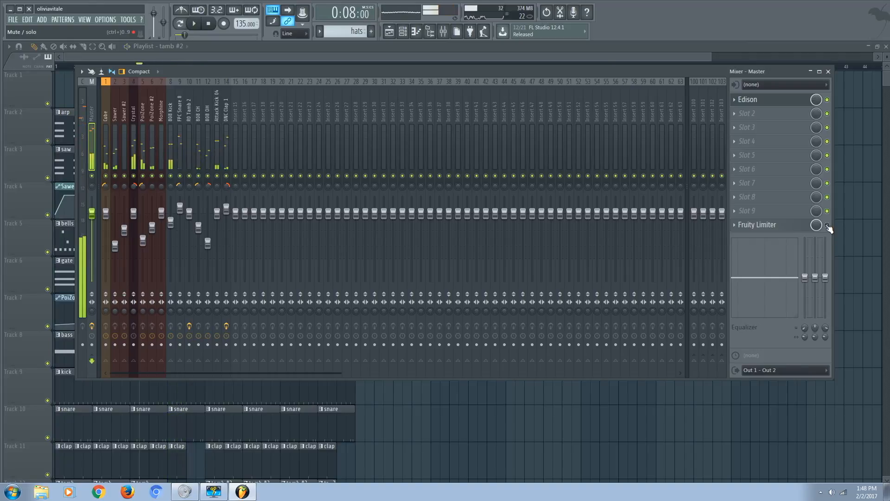
Remove the Fruity Limiter and Edison from the Master track's effect slots.
left_click(737, 225)
mouse_move(741, 234)
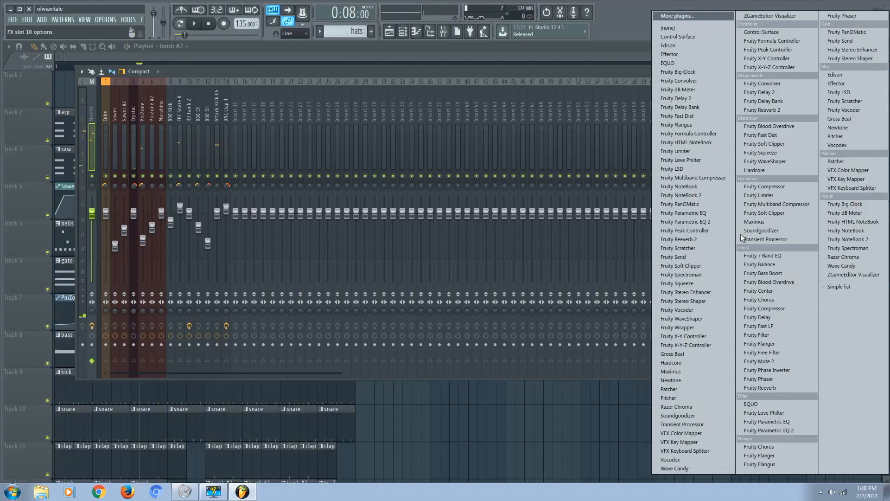
left_click(675, 27)
left_click(737, 100)
mouse_move(748, 112)
left_click(672, 29)
Load Maximus into the Master track's first effect slot and reposition its window.
left_click(736, 101)
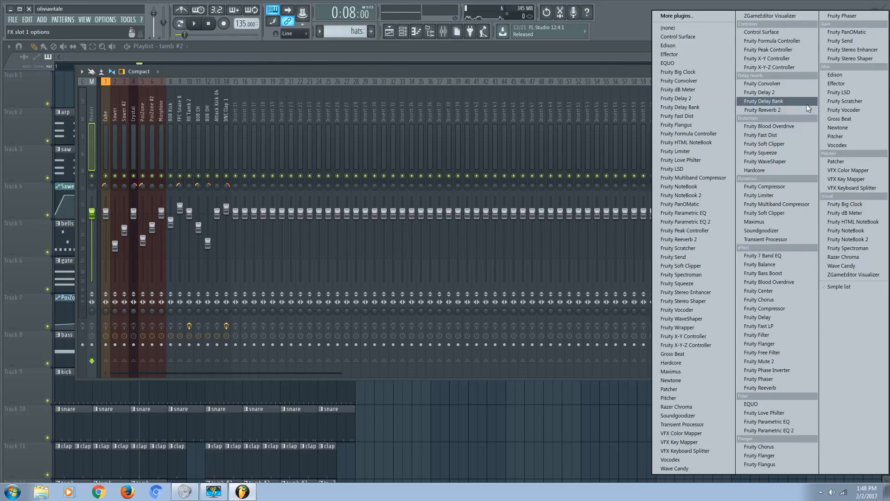
left_click(767, 217)
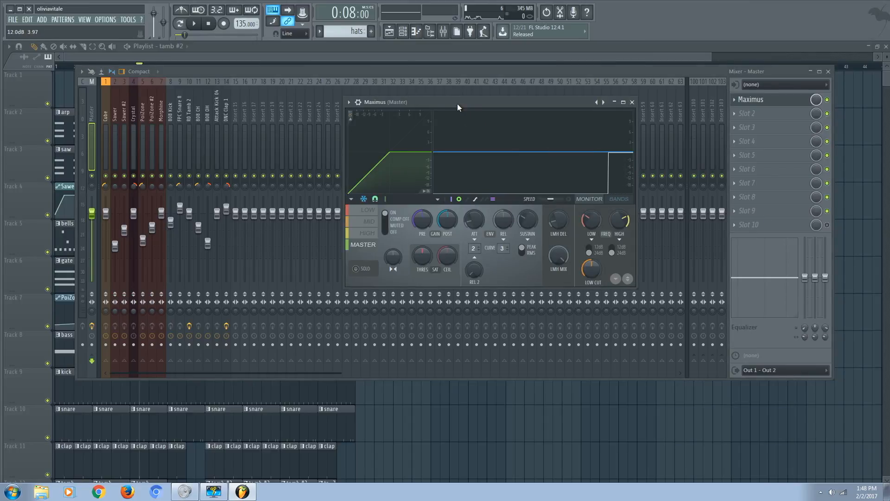
left_click_drag(457, 104, 440, 83)
Try the Clear master preset in Maximus, view its frequency bands and restore the Default preset.
left_click(588, 82)
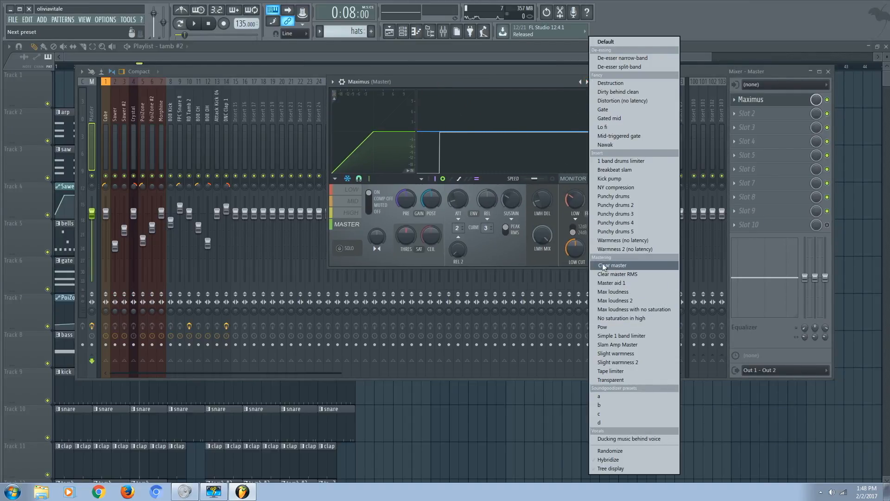
left_click(620, 263)
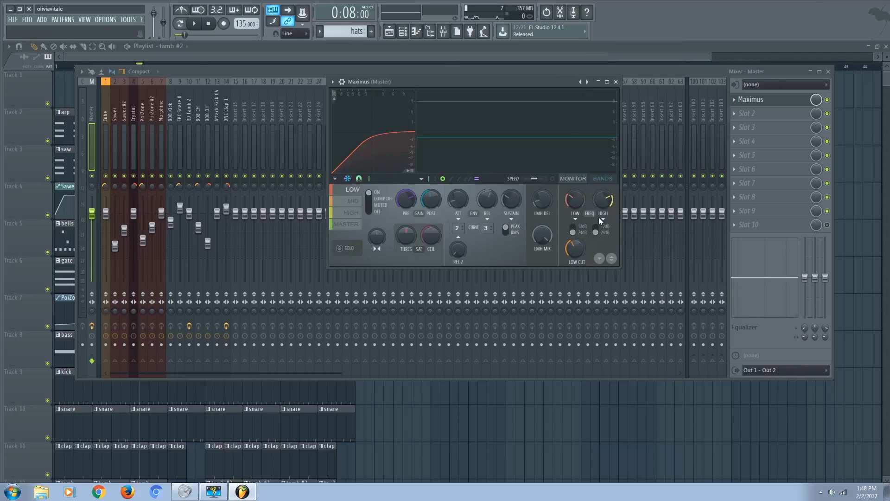
left_click(603, 179)
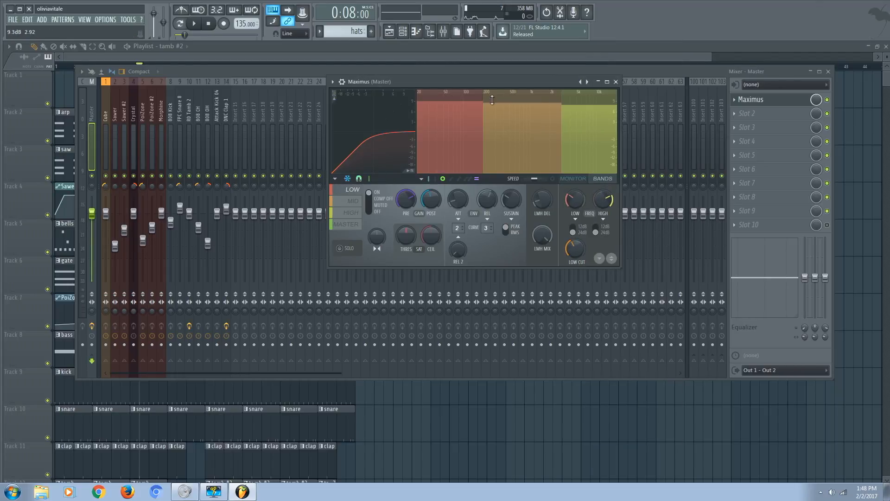
left_click(588, 82)
left_click(605, 41)
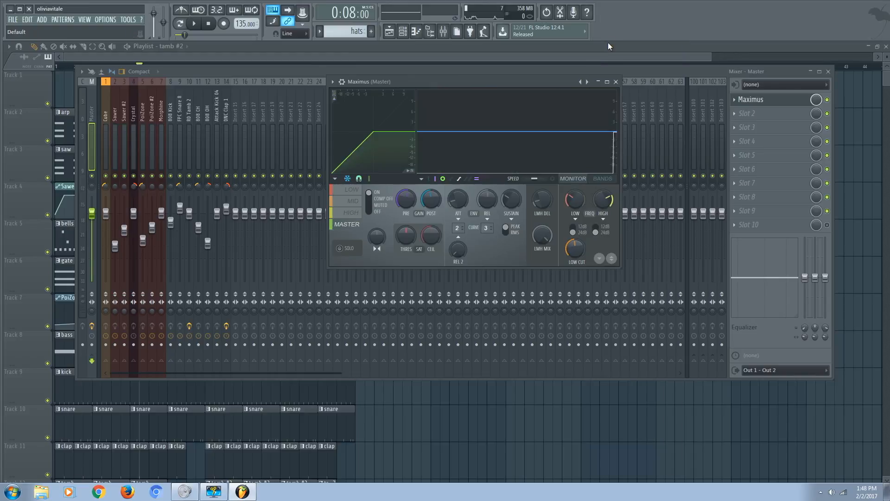
Show the frequency bands in Maximus and manually raise the low, mid and high band levels.
left_click(594, 179)
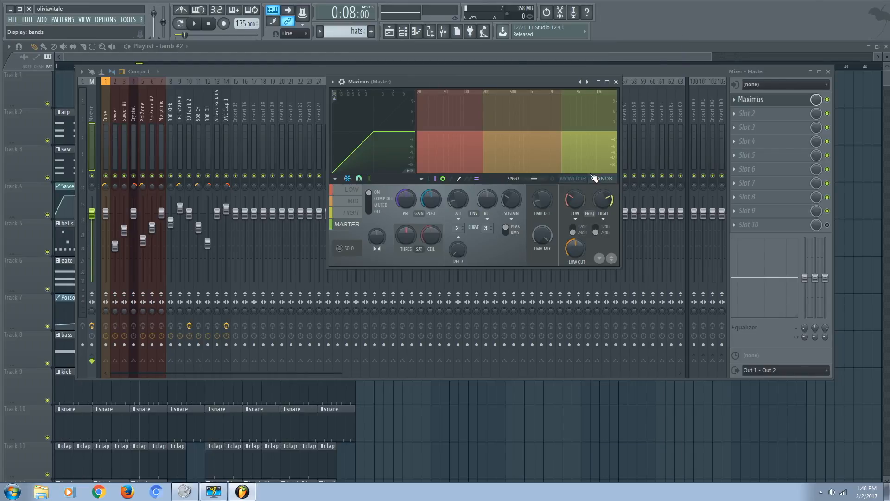
left_click(440, 131)
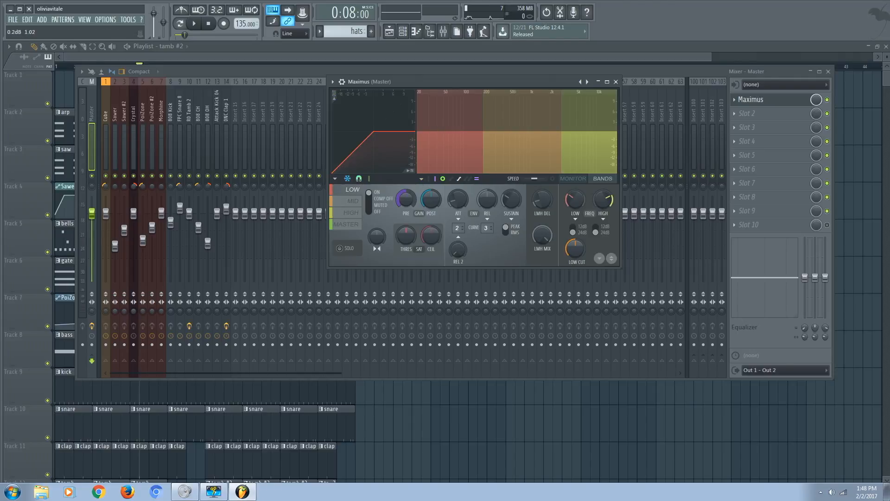
left_click_drag(450, 115, 450, 109)
left_click_drag(522, 131, 522, 106)
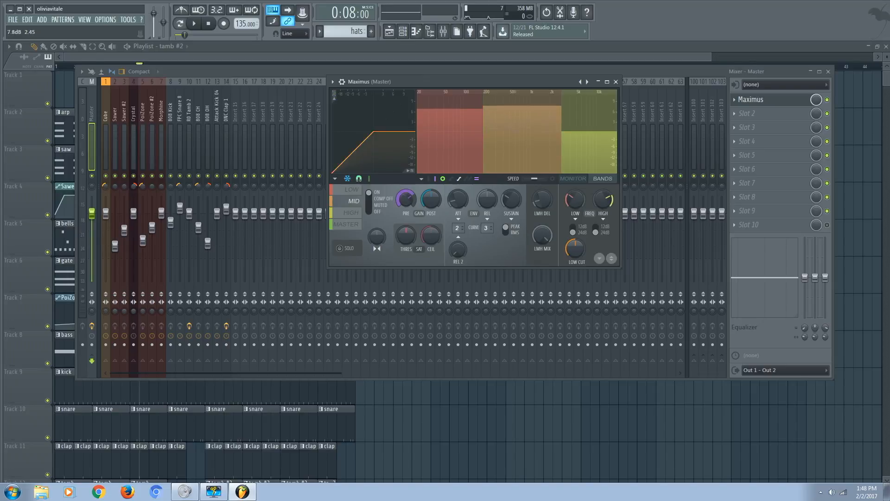
left_click_drag(578, 133, 578, 108)
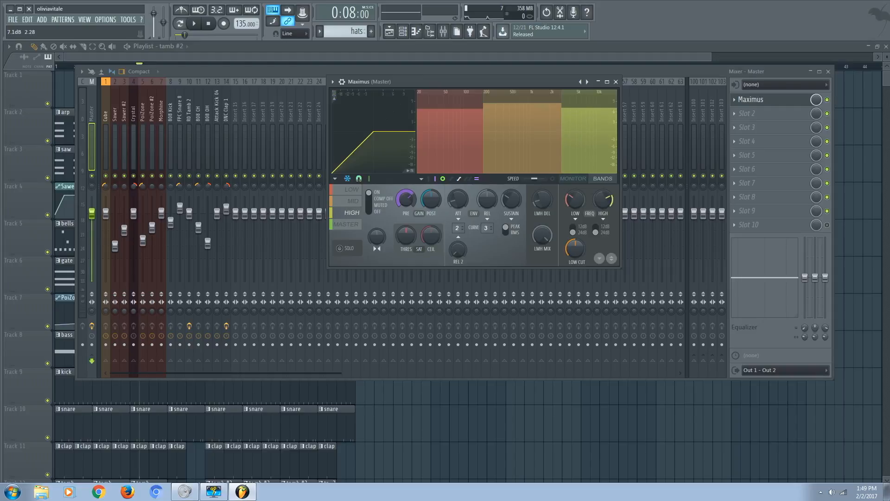
Apply the Clear master preset in Maximus and display its frequency bands.
right_click(586, 82)
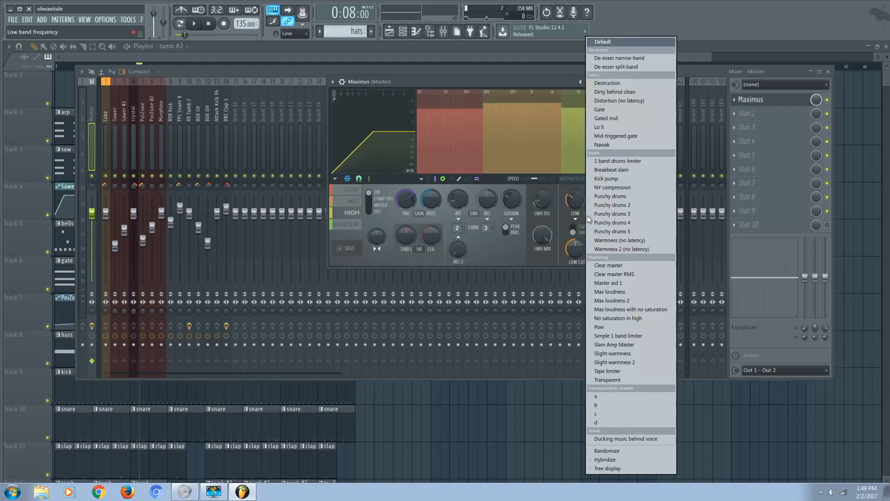
left_click(603, 267)
left_click(600, 178)
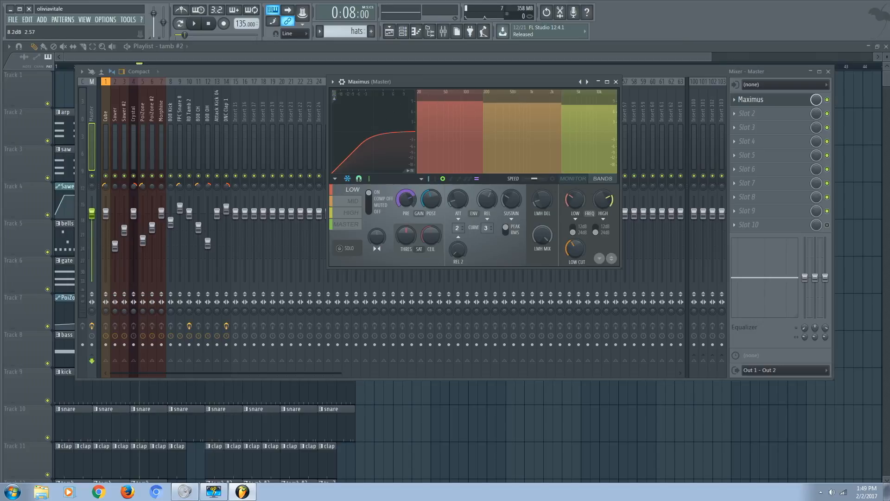
Fine-tune the Maximus low, mid and high band levels, raising the mid band to about 9.2 dB, and audition from bar 5.
left_click_drag(511, 101, 511, 99)
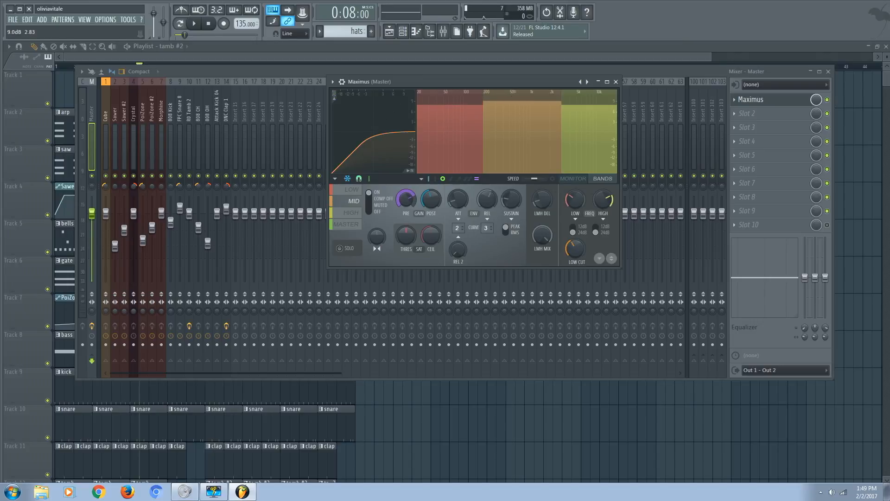
left_click_drag(574, 104, 574, 102)
left_click(466, 105)
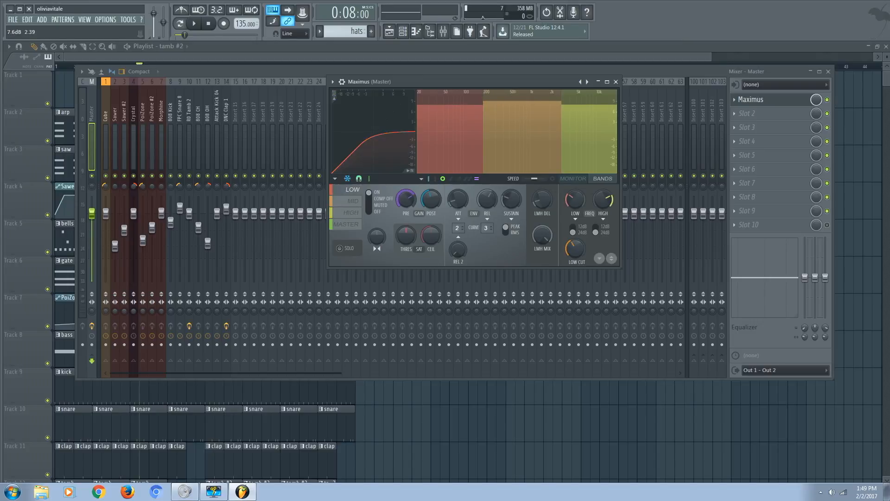
left_click_drag(574, 102, 574, 101)
key("space")
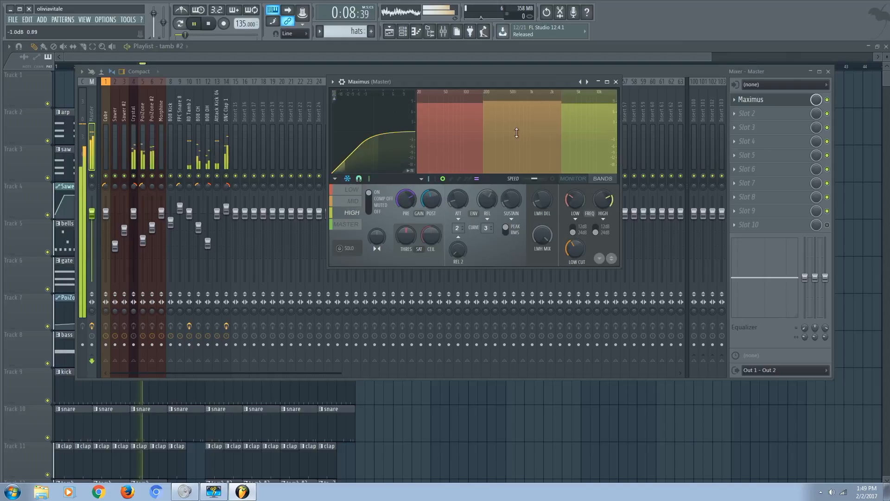
left_click(514, 101)
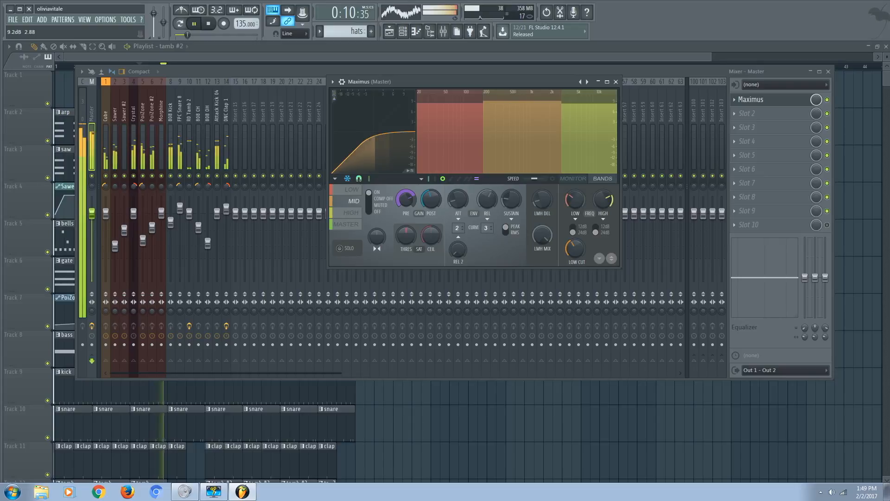
left_click(444, 36)
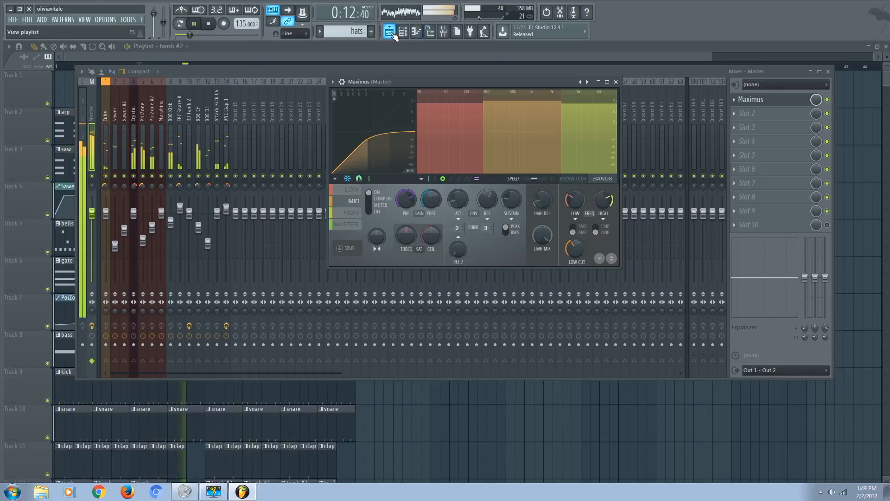
key("space")
Return to the playlist, widen the visible timeline and examine the layering of the tracks from flute down to hats.
left_click(443, 32)
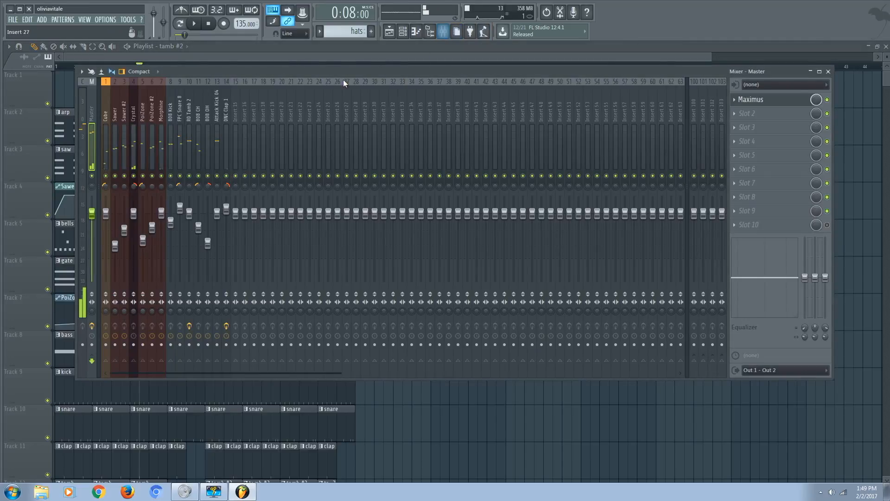
left_click(390, 31)
scroll(496, 139, "down", 1)
scroll(691, 108, "up", 1)
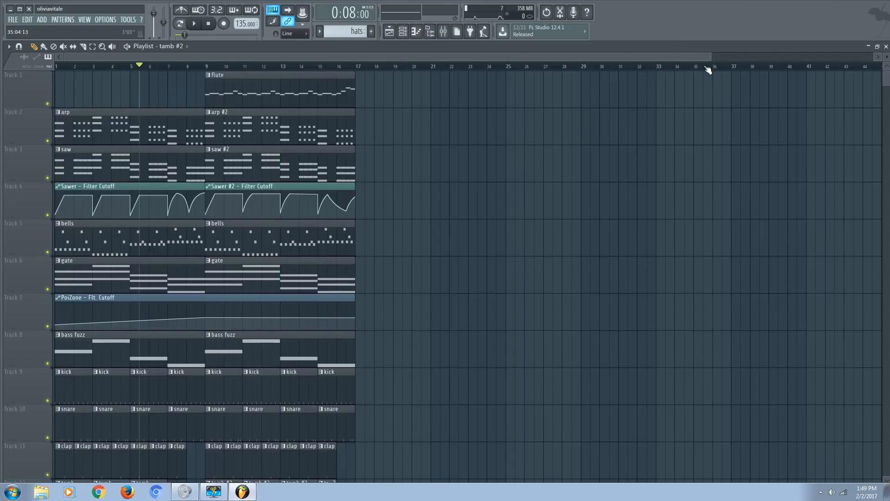
left_click_drag(712, 56, 878, 70)
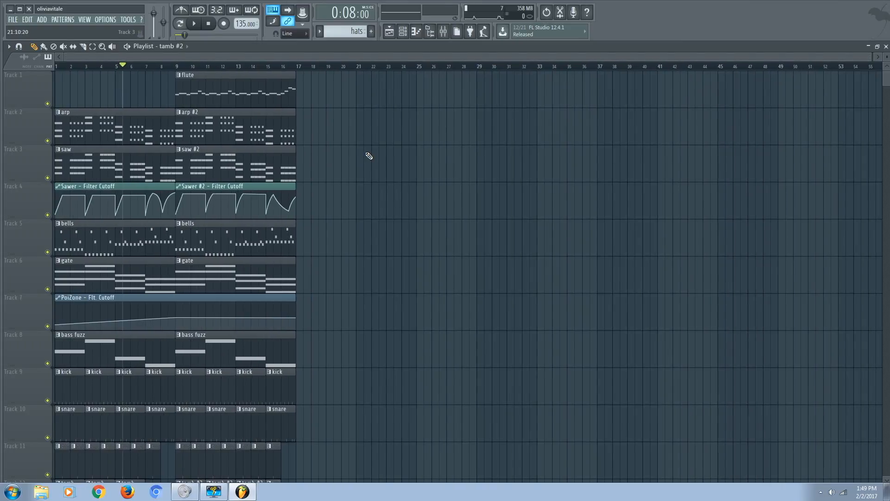
scroll(369, 156, "down", 3)
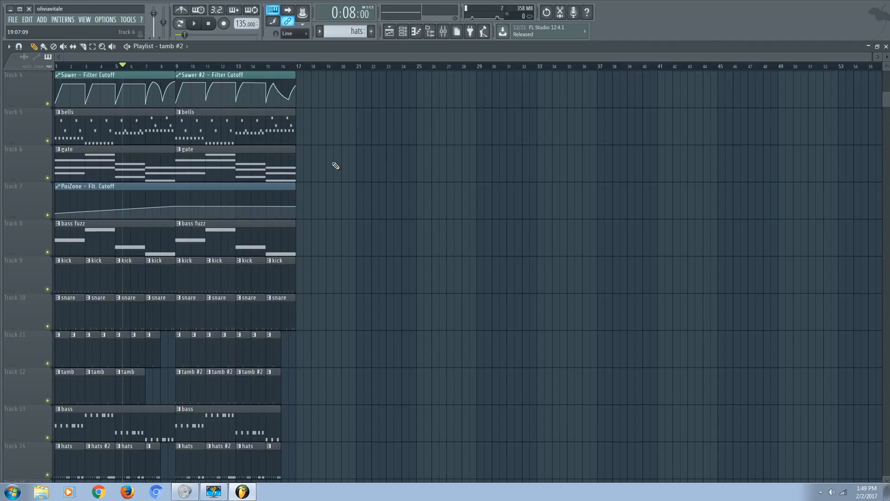
scroll(323, 180, "down", 2)
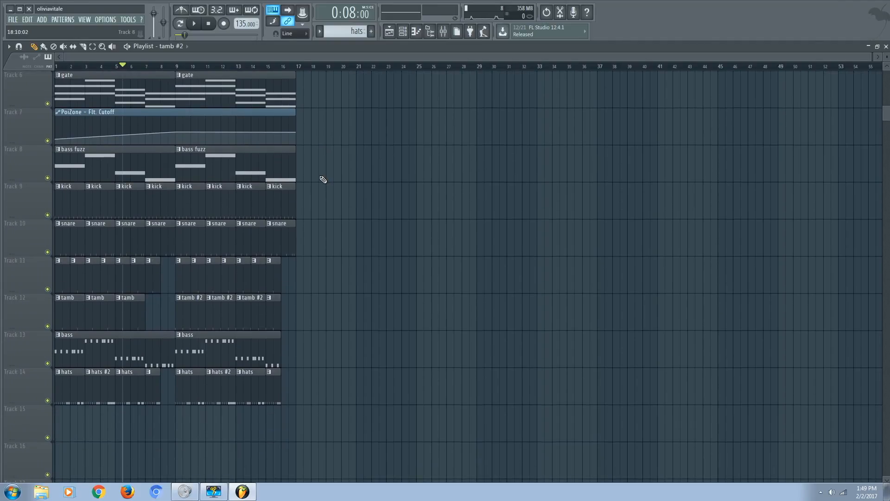
scroll(326, 176, "up", 5)
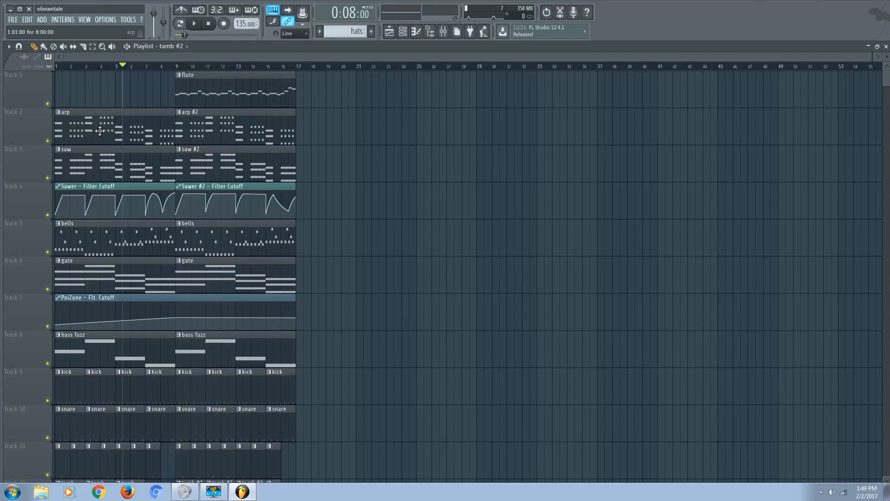
scroll(257, 152, "down", 1)
scroll(358, 346, "down", 2)
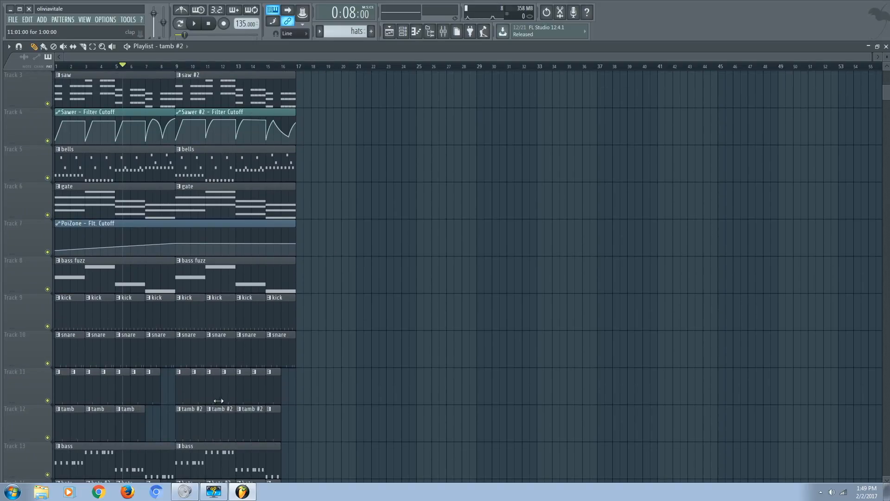
scroll(360, 383, "down", 3)
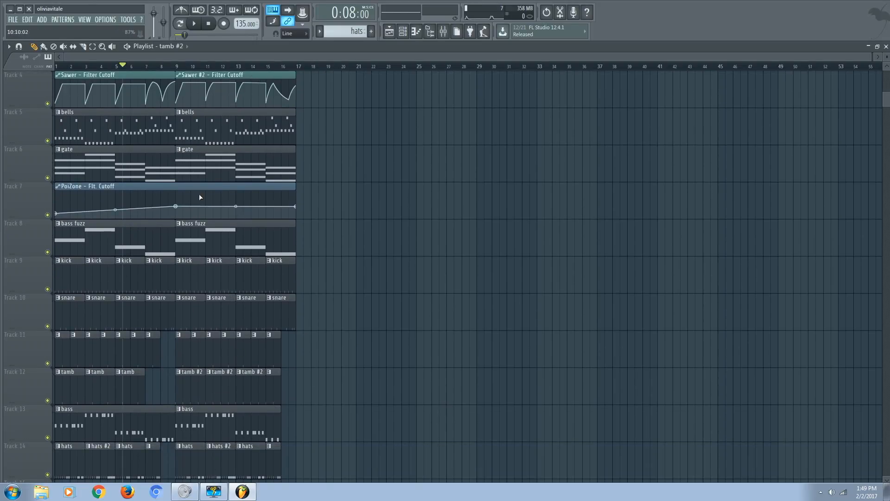
scroll(242, 387, "down", 2)
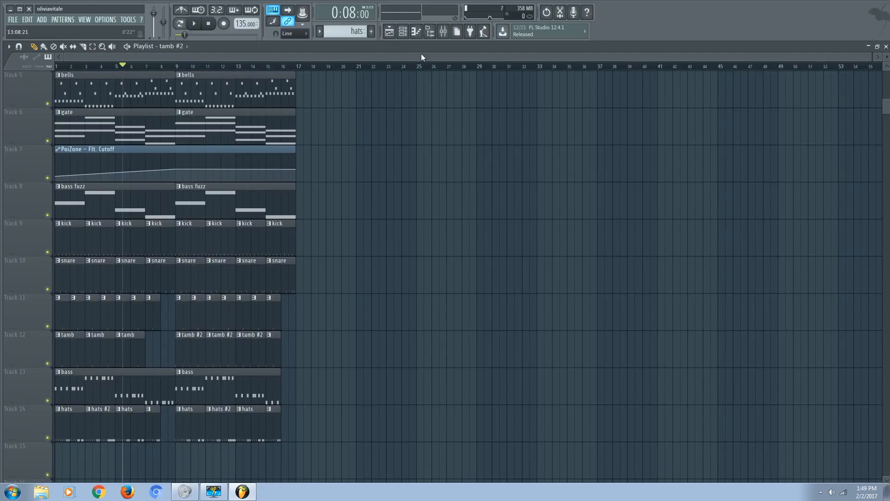
scroll(371, 226, "up", 4)
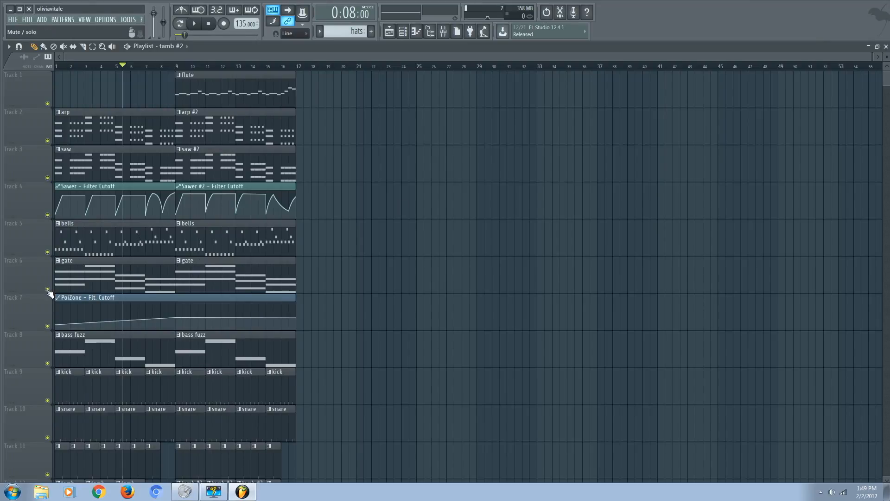
Mute the gate and PoiZone filter cutoff tracks (Tracks 6 and 7) in the playlist, and unmute both.
left_click(48, 289)
left_click(48, 326)
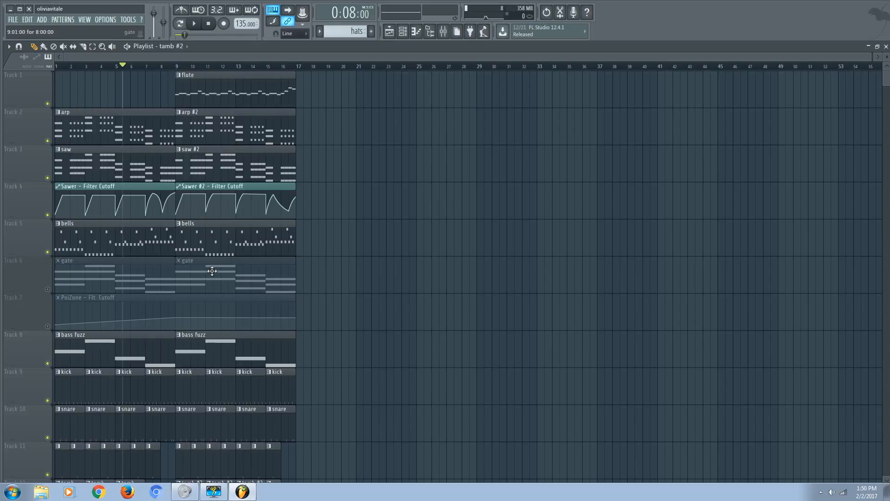
left_click(48, 289)
left_click(48, 326)
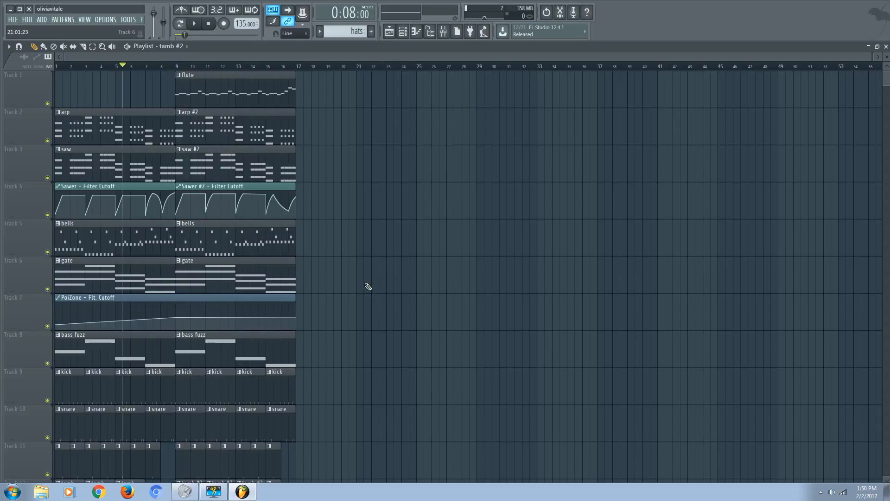
Examine the mixer's Insert 15 and DNC Clap 1 tracks and return to the playlist.
left_click(444, 32)
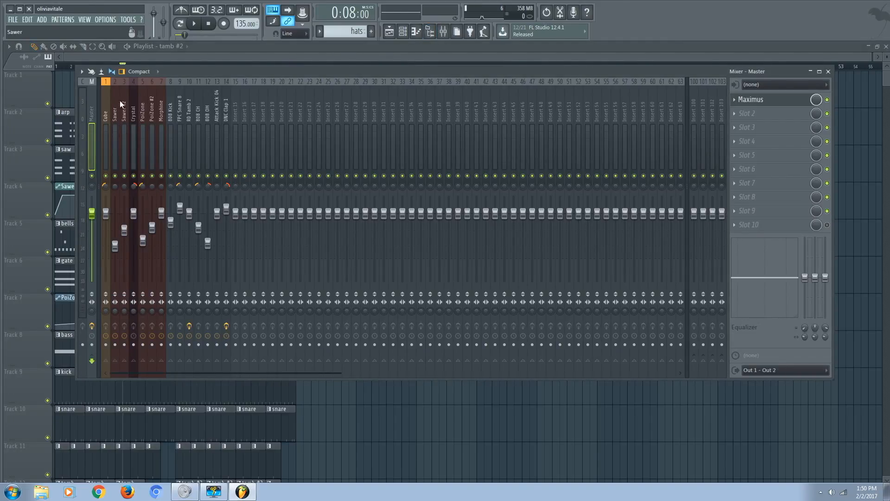
left_click(239, 120)
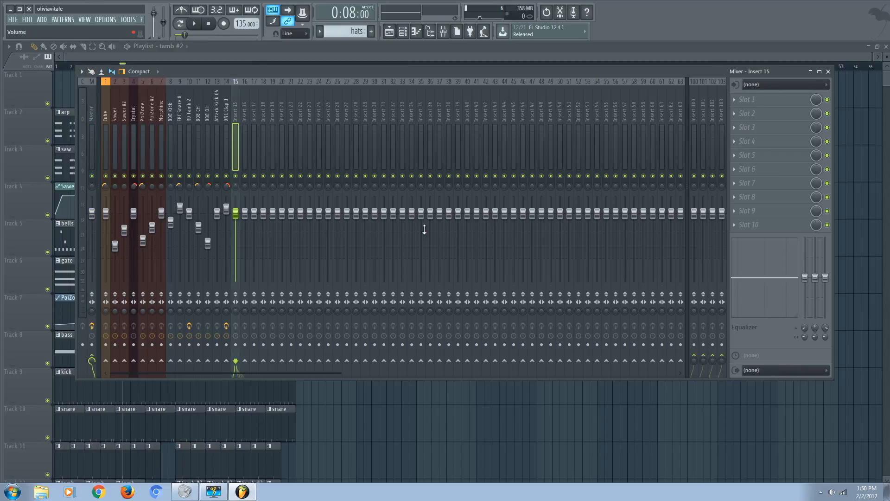
left_click(226, 126)
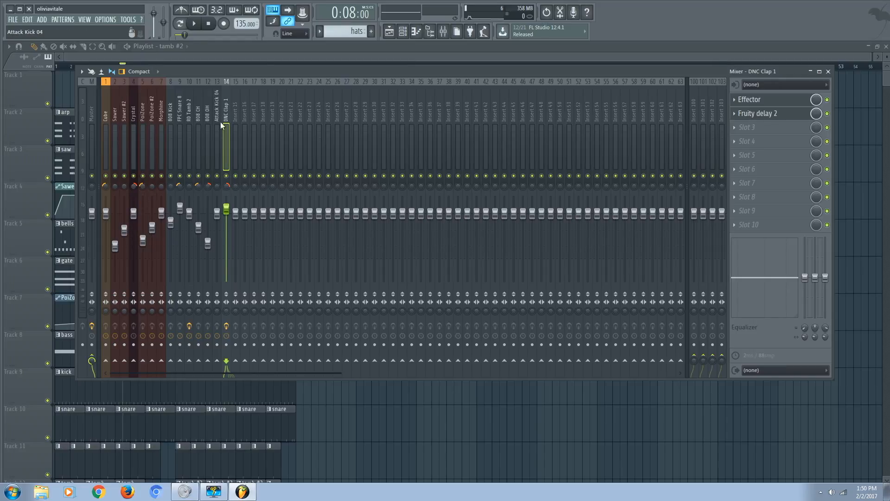
key("F9")
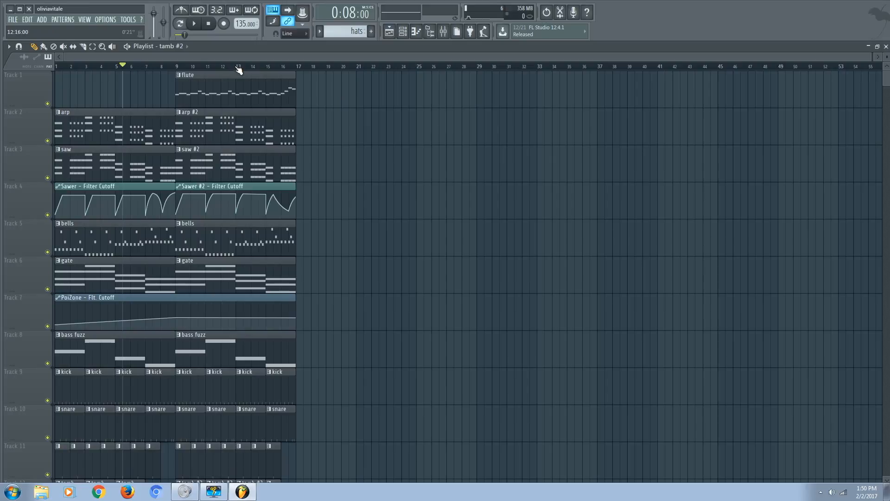
Play the full arrangement from bar 1 in the playlist.
left_click(59, 67)
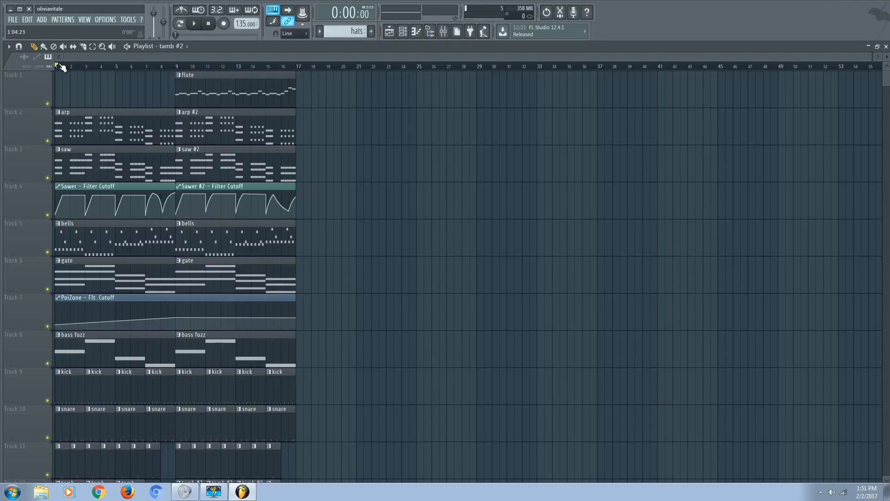
left_click(389, 32)
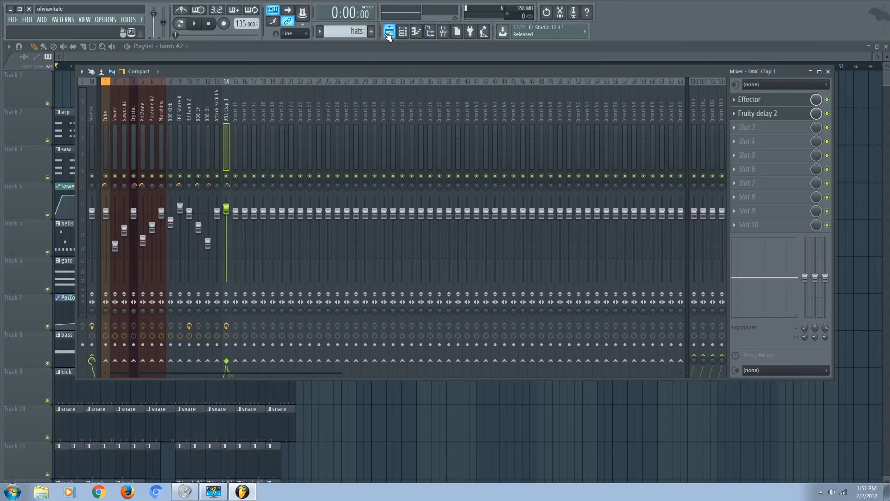
left_click(389, 33)
key("space")
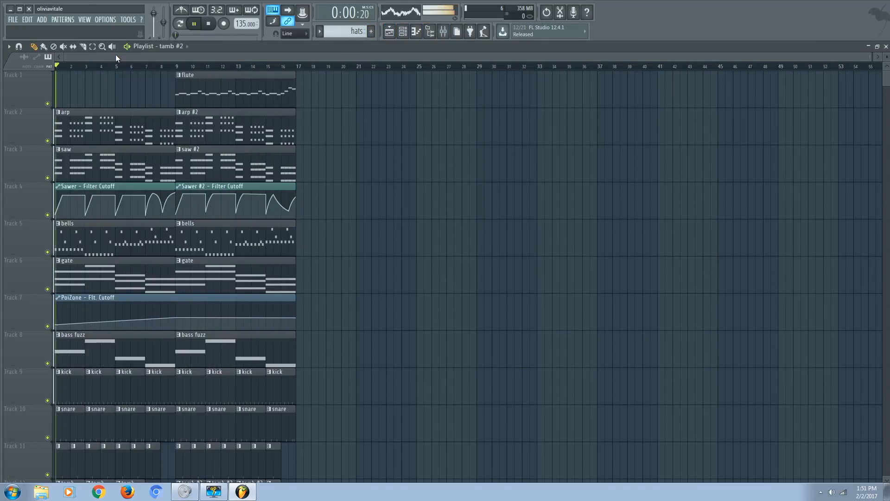